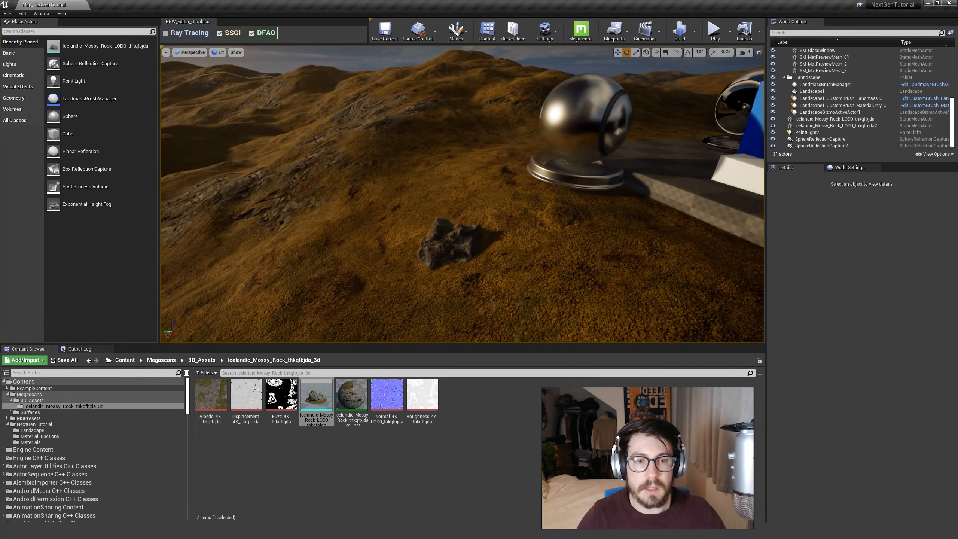
Delete the mossy rock placed on the hillside and select its static mesh asset in the project content.
{"action": "left_click", "coordinate": [423, 261]}
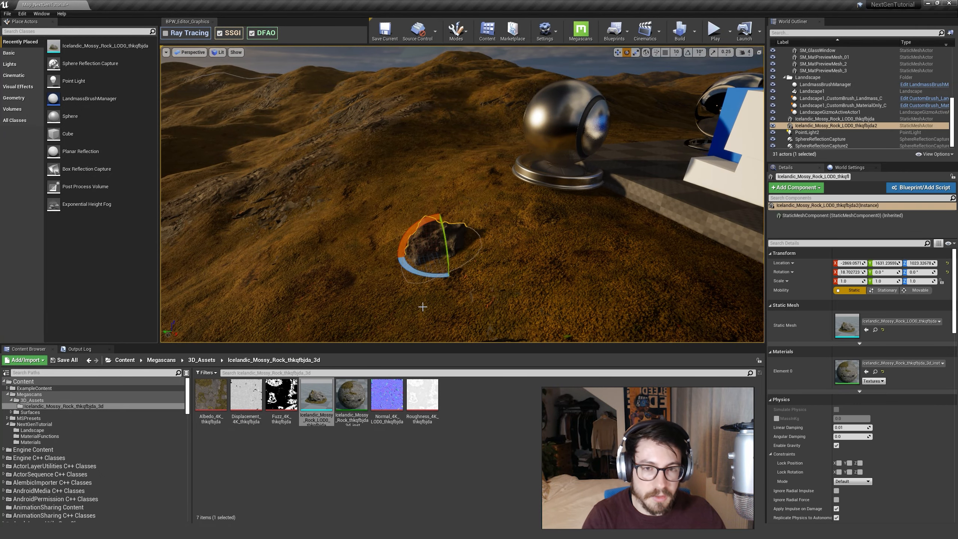
{"action": "key", "text": "Delete"}
{"action": "left_click", "coordinate": [316, 395]}
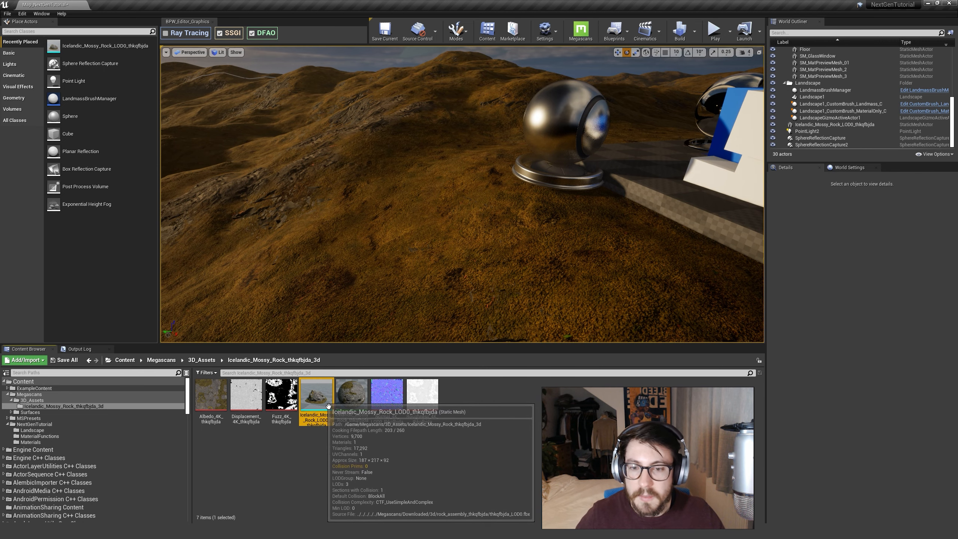
Switch to Foliage editing mode and add Icelandic_Mossy_Rock_LOD0_thkqfbjda as a foliage type.
{"action": "left_click", "coordinate": [455, 39]}
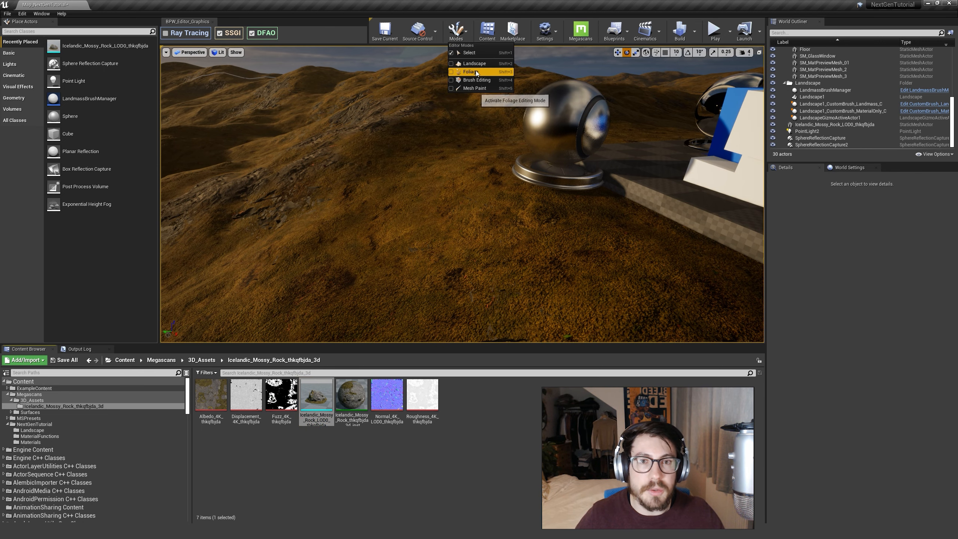
{"action": "left_click", "coordinate": [476, 71]}
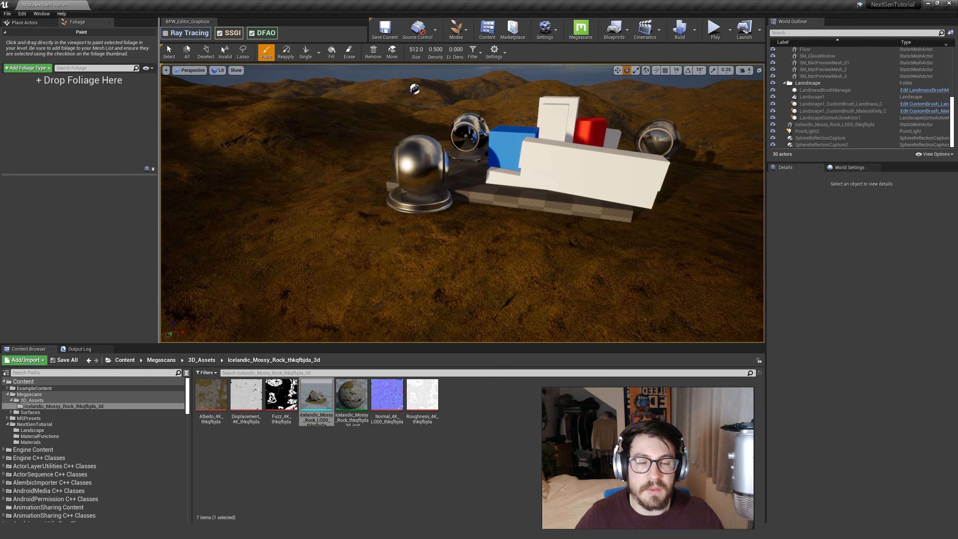
{"action": "right_click_drag", "start_coordinate": [436, 218], "coordinate": [436, 218]}
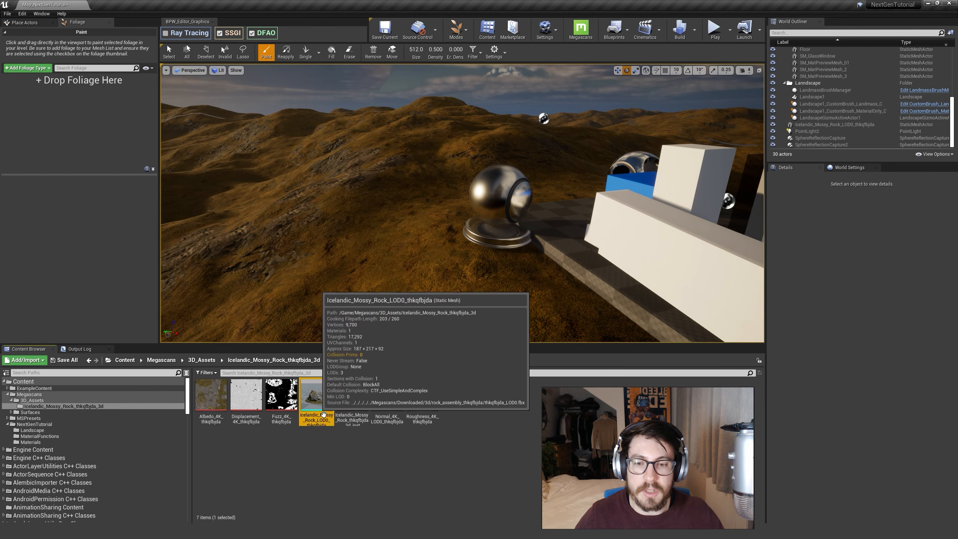
{"action": "left_click_drag", "start_coordinate": [320, 400], "coordinate": [8, 99]}
{"action": "left_click", "coordinate": [12, 86]}
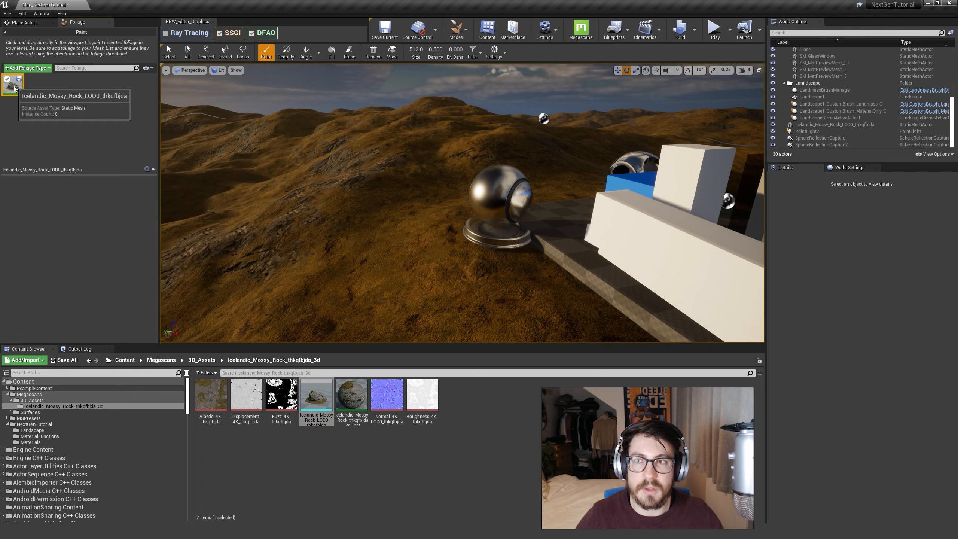
Paint a trial patch of rocks across the hillside with the default foliage settings and undo it.
{"action": "mouse_move", "coordinate": [352, 193]}
{"action": "right_mouse_down"}
{"action": "mouse_move", "coordinate": [371, 204]}
{"action": "mouse_move", "coordinate": [283, 198]}
{"action": "right_mouse_up"}
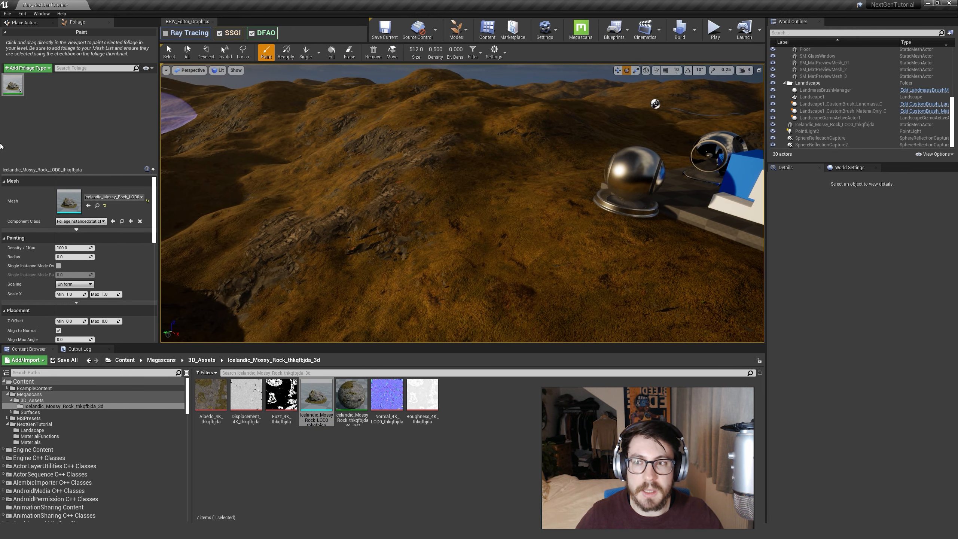
{"action": "left_click_drag", "start_coordinate": [530, 166], "coordinate": [426, 279]}
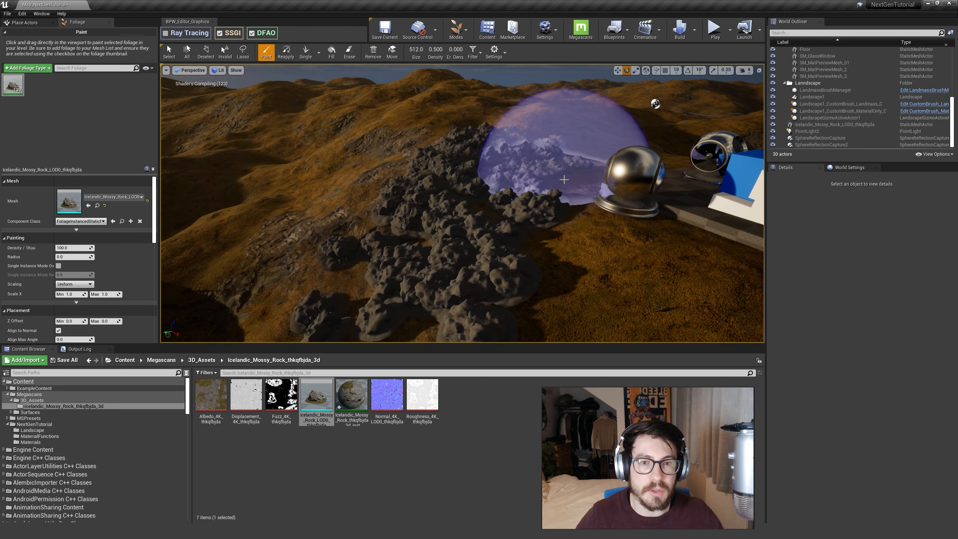
{"action": "mouse_move", "coordinate": [638, 182]}
{"action": "right_mouse_down"}
{"action": "mouse_move", "coordinate": [633, 200]}
{"action": "mouse_move", "coordinate": [563, 204]}
{"action": "mouse_move", "coordinate": [603, 204]}
{"action": "mouse_move", "coordinate": [759, 241]}
{"action": "mouse_move", "coordinate": [657, 223]}
{"action": "mouse_move", "coordinate": [566, 226]}
{"action": "mouse_move", "coordinate": [521, 214]}
{"action": "mouse_move", "coordinate": [536, 223]}
{"action": "mouse_move", "coordinate": [524, 154]}
{"action": "right_mouse_up"}
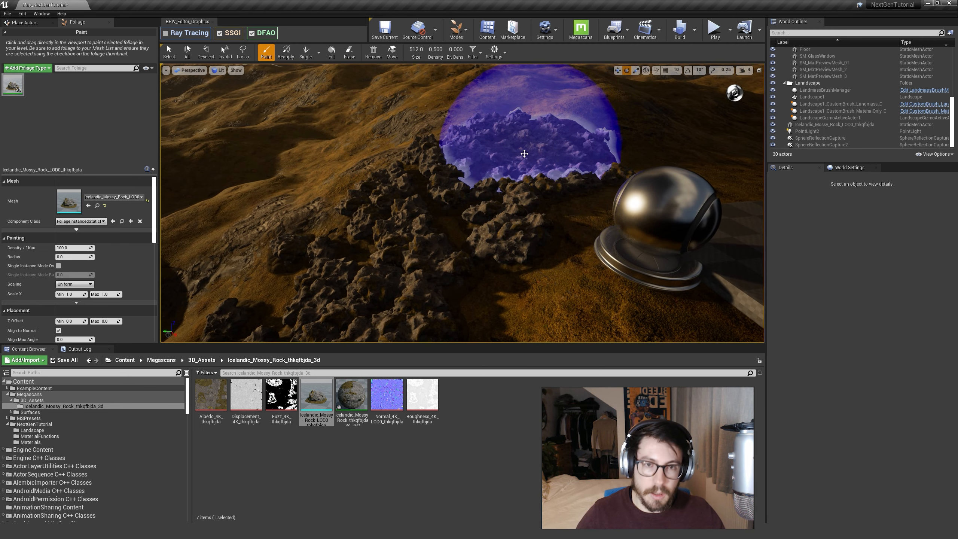
{"action": "key", "text": "ctrl+z"}
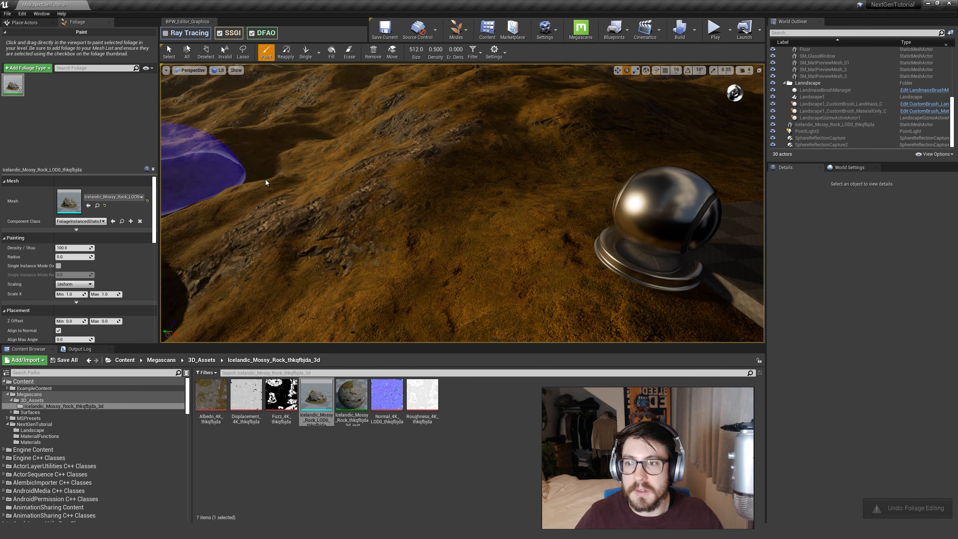
Set the rock foliage's painting radius to 100 and its density to 2.
{"action": "right_click_drag", "start_coordinate": [266, 183], "coordinate": [266, 183]}
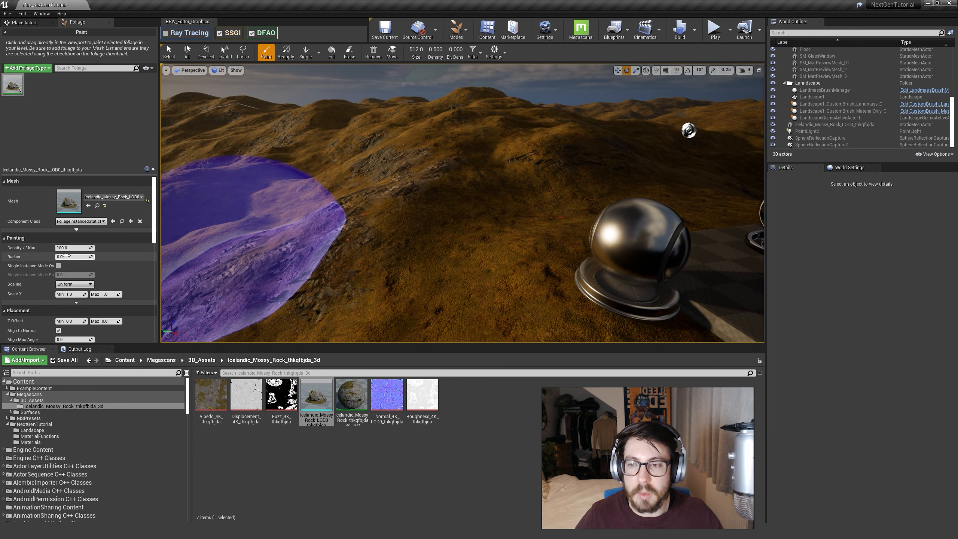
{"action": "left_click_drag", "start_coordinate": [75, 258], "coordinate": [80, 257]}
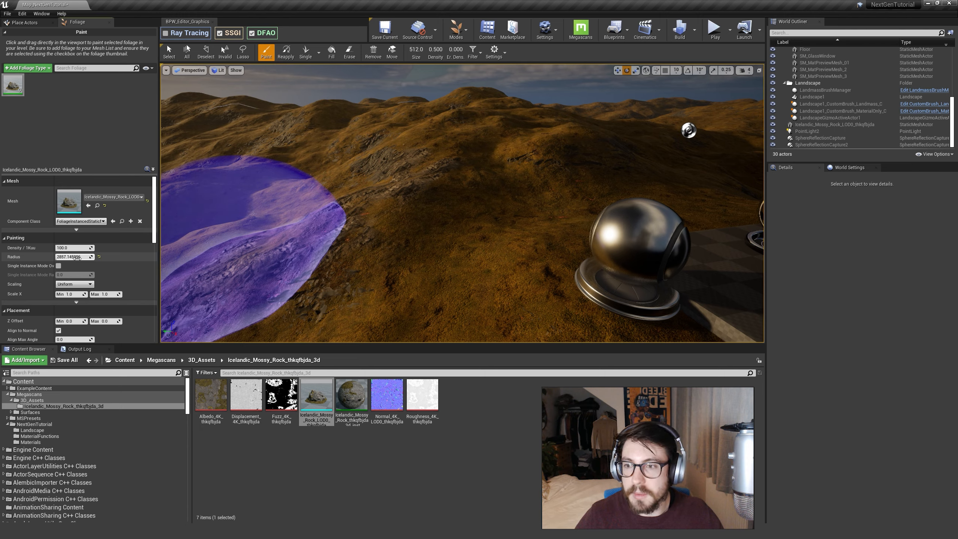
{"action": "left_click", "coordinate": [78, 258]}
{"action": "type", "text": "100"}
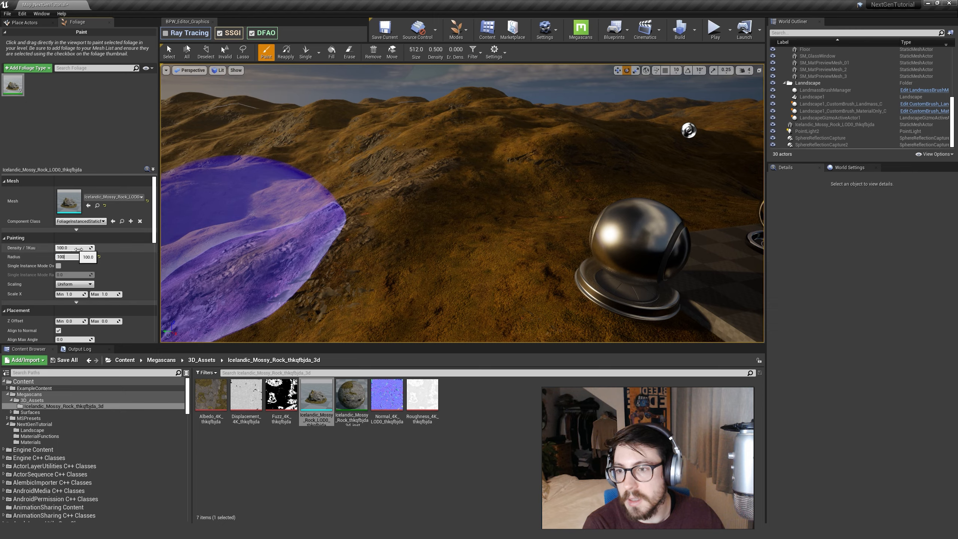
{"action": "left_click", "coordinate": [76, 249]}
{"action": "type", "text": "2"}
Paint a few trial rocks on the hill with the reduced density and undo the stroke.
{"action": "left_click", "coordinate": [486, 212]}
{"action": "mouse_move", "coordinate": [486, 212]}
{"action": "left_mouse_down"}
{"action": "mouse_move", "coordinate": [309, 287]}
{"action": "mouse_move", "coordinate": [535, 160]}
{"action": "mouse_move", "coordinate": [375, 268]}
{"action": "mouse_move", "coordinate": [466, 188]}
{"action": "left_mouse_up"}
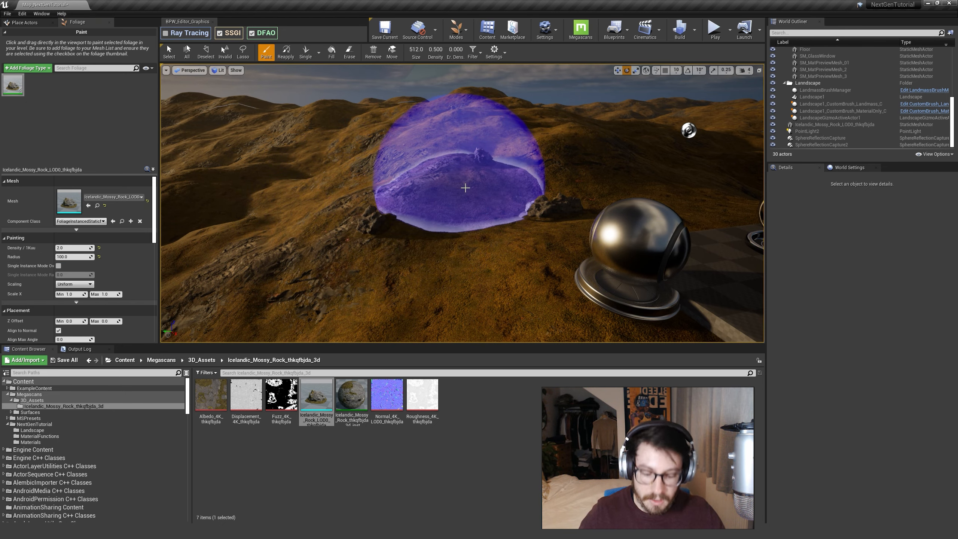
{"action": "key", "text": "ctrl+z"}
Set the rock foliage's density to 4, test it with a paint stroke on the hillside and undo the stroke.
{"action": "left_click", "coordinate": [68, 248]}
{"action": "type", "text": "4"}
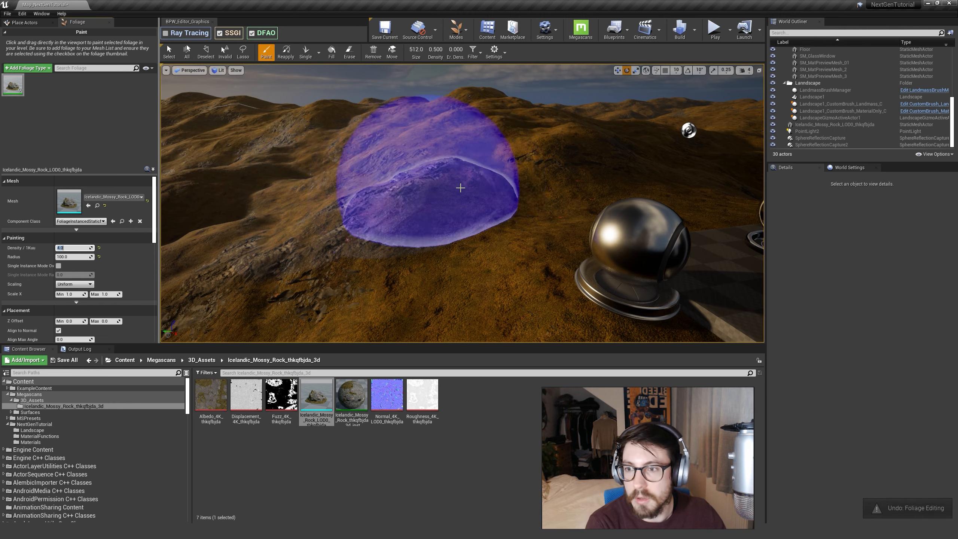
{"action": "mouse_move", "coordinate": [460, 188]}
{"action": "left_mouse_down"}
{"action": "mouse_move", "coordinate": [415, 249]}
{"action": "mouse_move", "coordinate": [526, 145]}
{"action": "mouse_move", "coordinate": [293, 213]}
{"action": "left_mouse_up"}
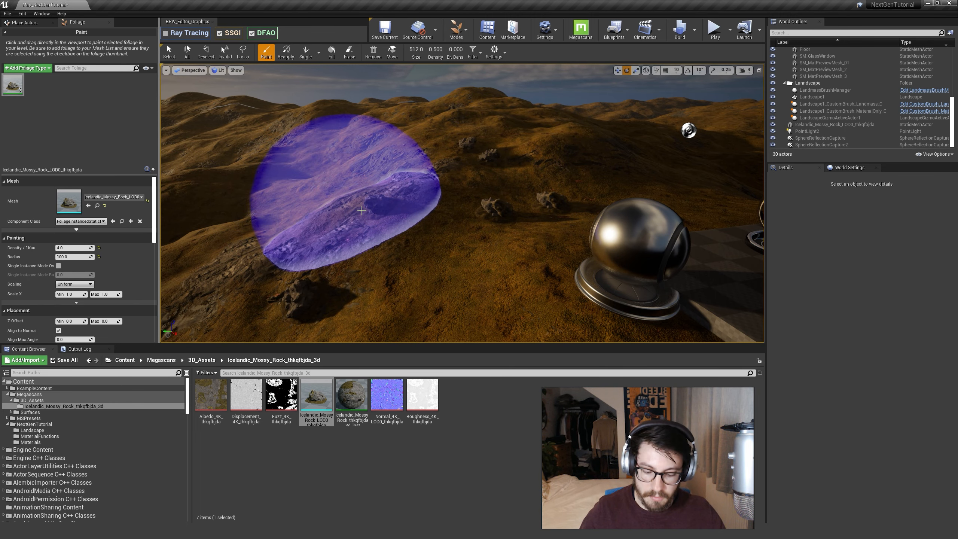
{"action": "key", "text": "ctrl+z"}
Set the rocks' Scale X range to 0.75 minimum and 1.75 maximum, and undo the trial rocks painted to test it.
{"action": "scroll", "coordinate": [83, 260], "scroll_direction": "down", "scroll_amount": 1}
{"action": "scroll", "coordinate": [83, 261], "scroll_direction": "down", "scroll_amount": 2}
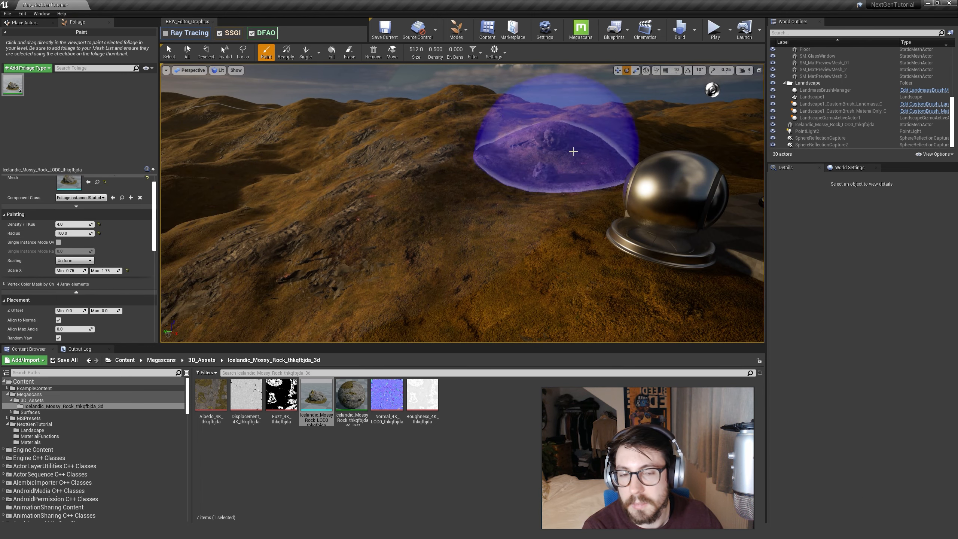
{"action": "mouse_move", "coordinate": [573, 151]}
{"action": "left_mouse_down"}
{"action": "mouse_move", "coordinate": [407, 257]}
{"action": "mouse_move", "coordinate": [460, 132]}
{"action": "mouse_move", "coordinate": [573, 124]}
{"action": "mouse_move", "coordinate": [550, 152]}
{"action": "left_mouse_up"}
{"action": "key", "text": "ctrl+z"}
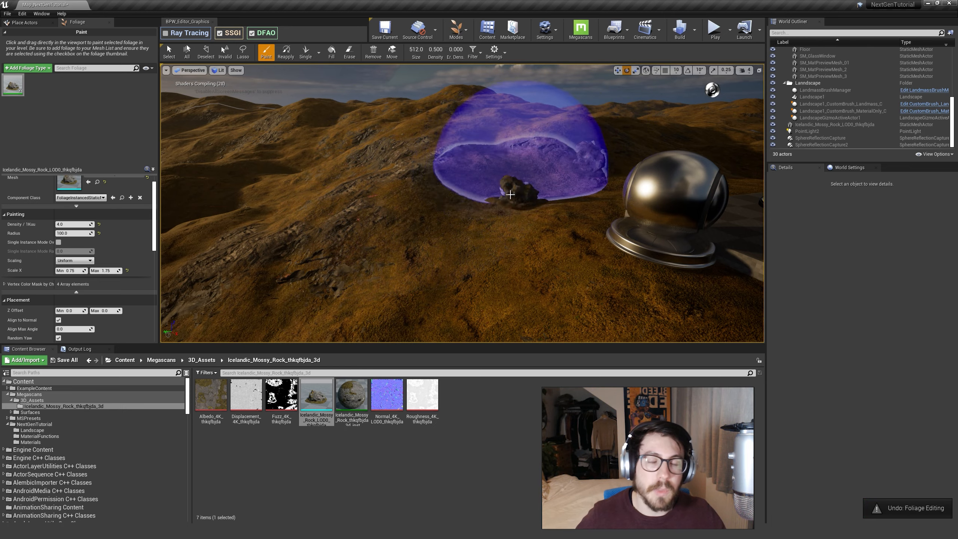
{"action": "key", "text": "w"}
{"action": "mouse_move", "coordinate": [451, 179]}
{"action": "right_mouse_down"}
{"action": "mouse_move", "coordinate": [472, 181]}
{"action": "mouse_move", "coordinate": [418, 185]}
{"action": "mouse_move", "coordinate": [345, 161]}
{"action": "mouse_move", "coordinate": [279, 156]}
{"action": "mouse_move", "coordinate": [396, 163]}
{"action": "mouse_move", "coordinate": [472, 189]}
{"action": "mouse_move", "coordinate": [509, 170]}
{"action": "right_mouse_up"}
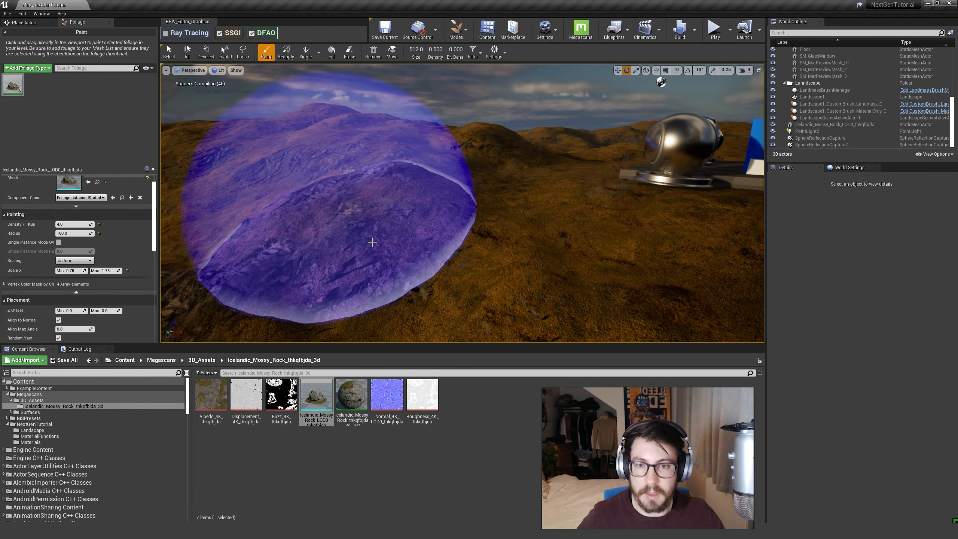
{"action": "key", "text": "ctrl+z"}
Set both the minimum and maximum Z Offset of the rocks to -40, paint a trial stroke and undo it.
{"action": "scroll", "coordinate": [45, 253], "scroll_direction": "down", "scroll_amount": 5}
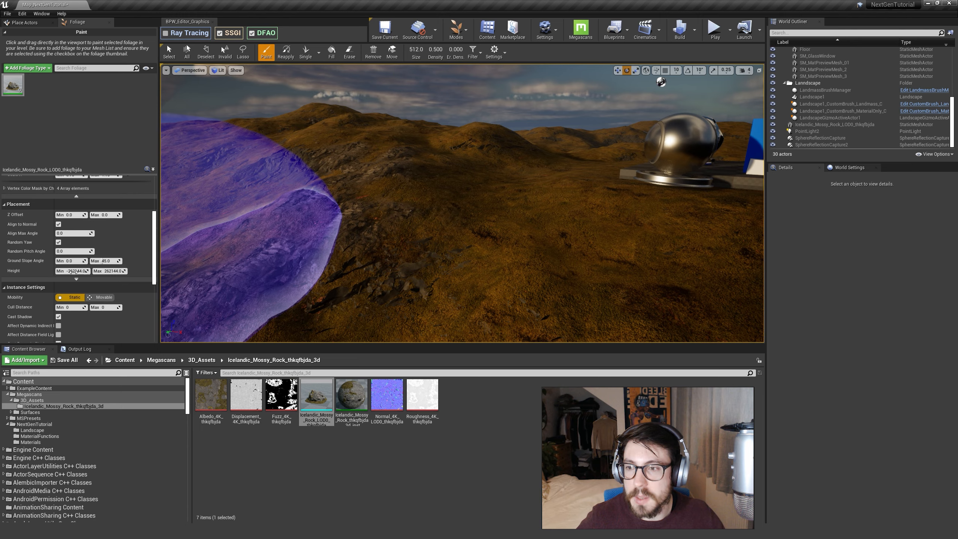
{"action": "left_click", "coordinate": [72, 215]}
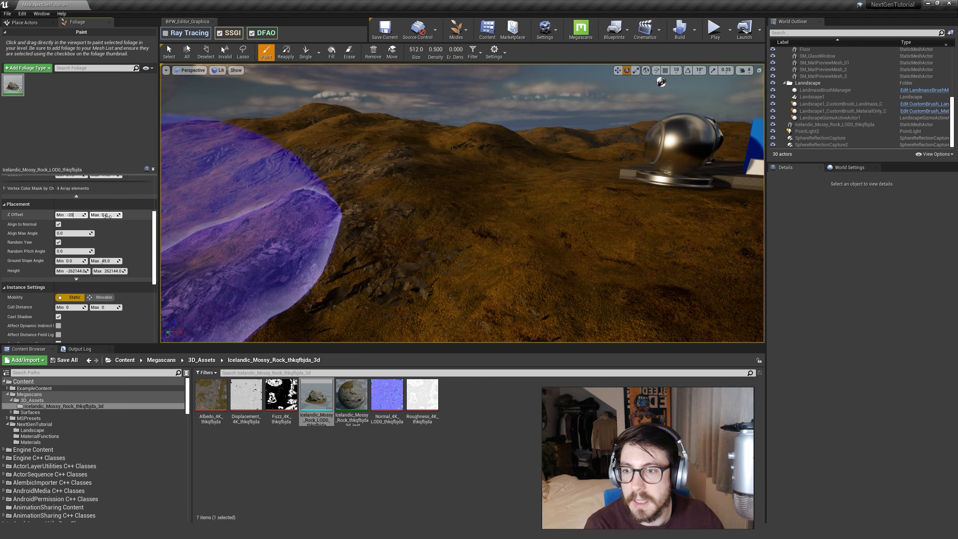
{"action": "left_click", "coordinate": [107, 218]}
{"action": "type", "text": "-40"}
{"action": "mouse_move", "coordinate": [419, 191]}
{"action": "left_mouse_down"}
{"action": "mouse_move", "coordinate": [449, 181]}
{"action": "mouse_move", "coordinate": [516, 119]}
{"action": "mouse_move", "coordinate": [305, 197]}
{"action": "mouse_move", "coordinate": [460, 241]}
{"action": "mouse_move", "coordinate": [428, 114]}
{"action": "mouse_move", "coordinate": [268, 203]}
{"action": "mouse_move", "coordinate": [408, 174]}
{"action": "mouse_move", "coordinate": [461, 200]}
{"action": "mouse_move", "coordinate": [268, 170]}
{"action": "mouse_move", "coordinate": [465, 145]}
{"action": "left_mouse_up"}
{"action": "key", "text": "ctrl+z"}
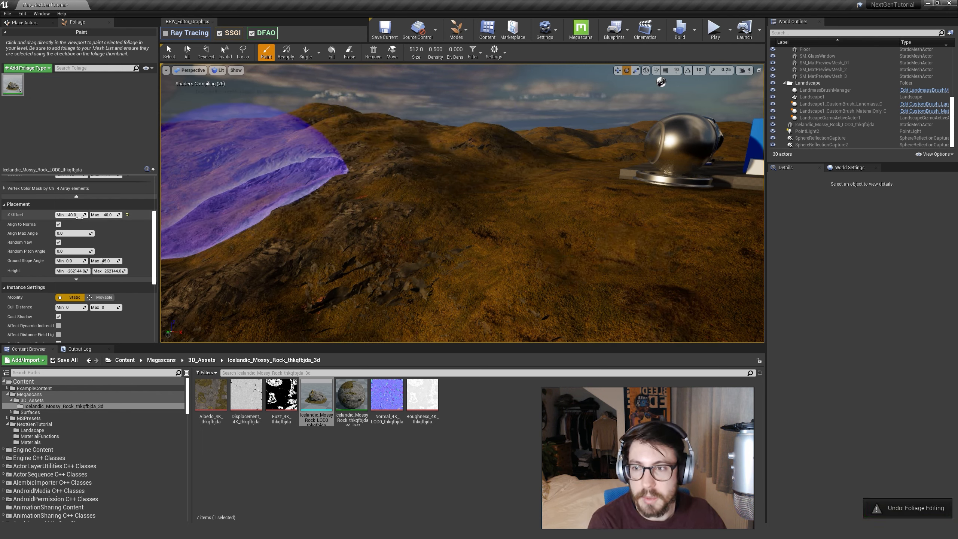
Set the rocks' maximum Z Offset to -20, paint trial rocks over the hills and undo them.
{"action": "left_click", "coordinate": [107, 215]}
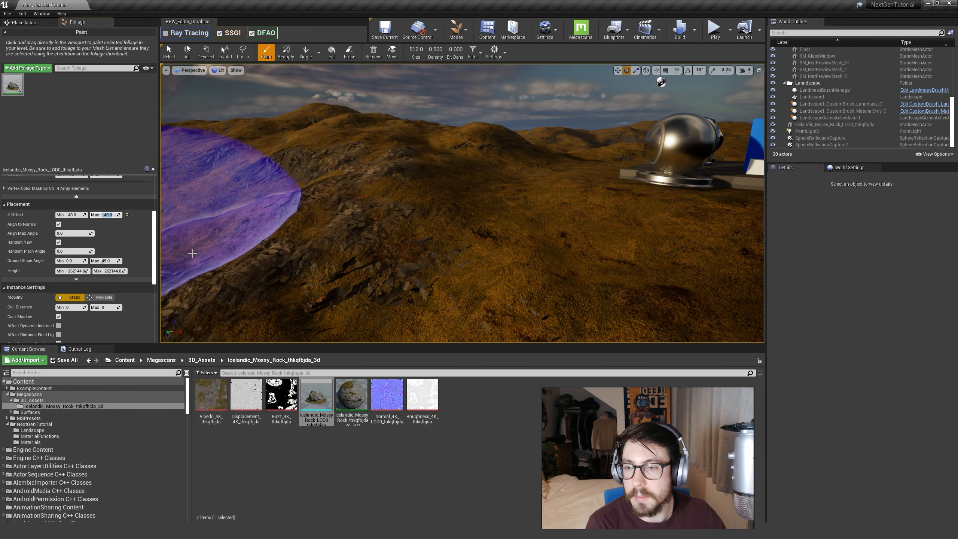
{"action": "type", "text": "-20"}
{"action": "key", "text": "Return"}
{"action": "mouse_move", "coordinate": [528, 185]}
{"action": "left_mouse_down"}
{"action": "mouse_move", "coordinate": [502, 226]}
{"action": "mouse_move", "coordinate": [543, 218]}
{"action": "mouse_move", "coordinate": [405, 136]}
{"action": "mouse_move", "coordinate": [278, 228]}
{"action": "left_mouse_up"}
{"action": "right_click_drag", "start_coordinate": [278, 227], "coordinate": [178, 229]}
{"action": "key", "text": "s"}
{"action": "right_click_drag", "start_coordinate": [362, 168], "coordinate": [424, 155]}
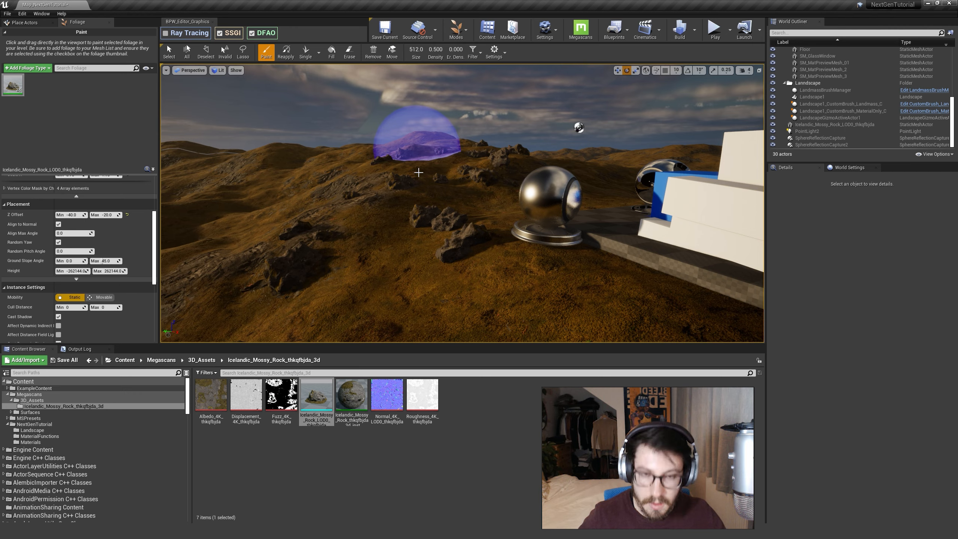
{"action": "key", "text": "ctrl+z"}
Enable Affect Distance Field Lighting for the rock foliage and set its collision preset to BlockAll.
{"action": "key", "text": "s"}
{"action": "right_click_drag", "start_coordinate": [408, 215], "coordinate": [428, 216]}
{"action": "key", "text": "w"}
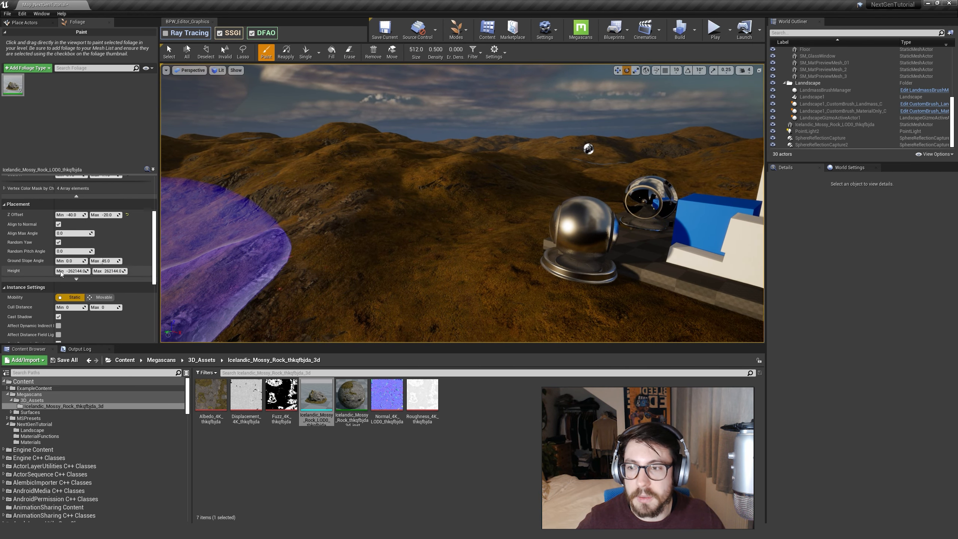
{"action": "scroll", "coordinate": [61, 274], "scroll_direction": "down", "scroll_amount": 5}
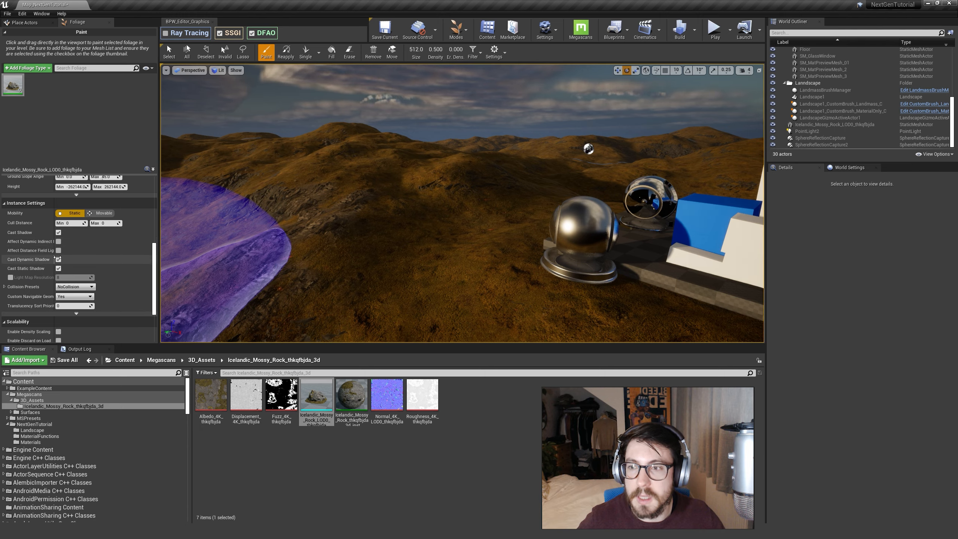
{"action": "left_click_drag", "start_coordinate": [55, 257], "coordinate": [78, 256]}
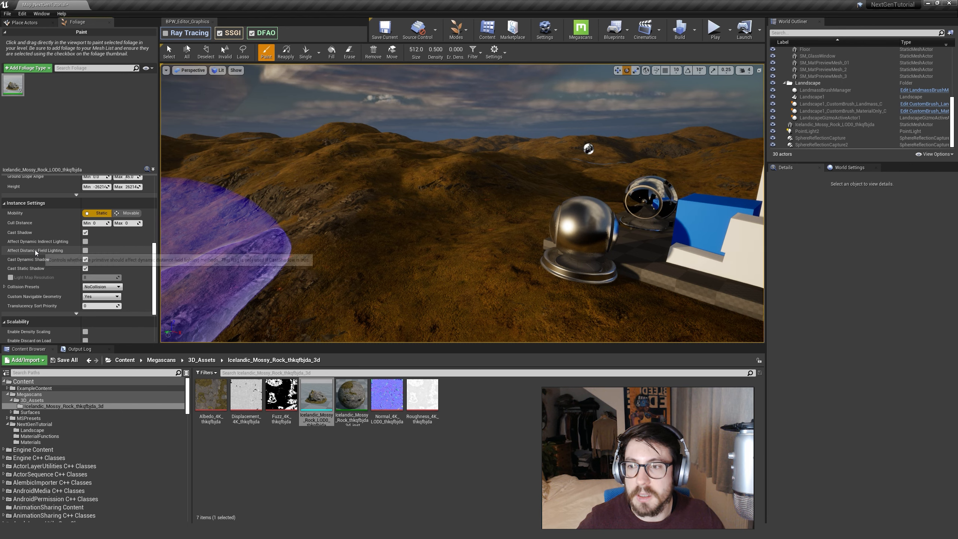
{"action": "left_click", "coordinate": [85, 250]}
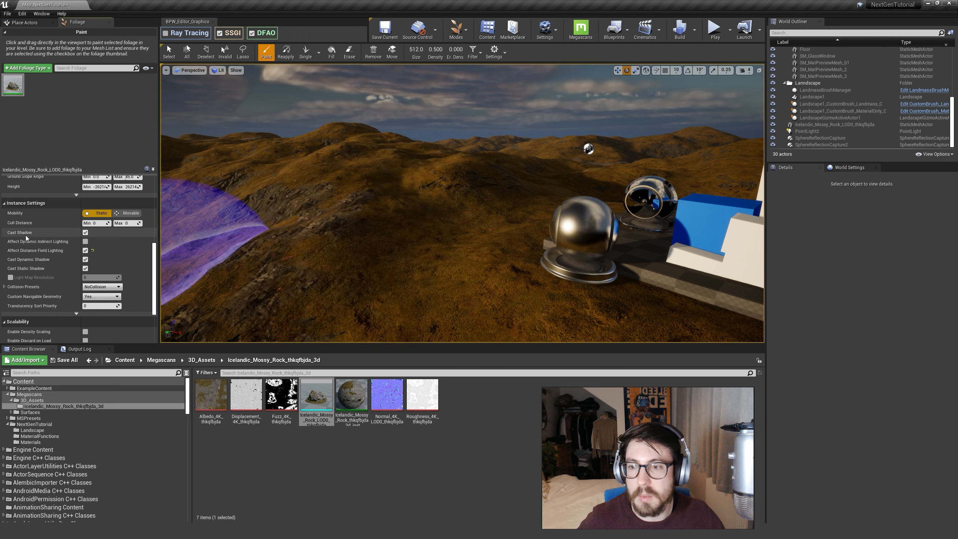
{"action": "left_click", "coordinate": [105, 287]}
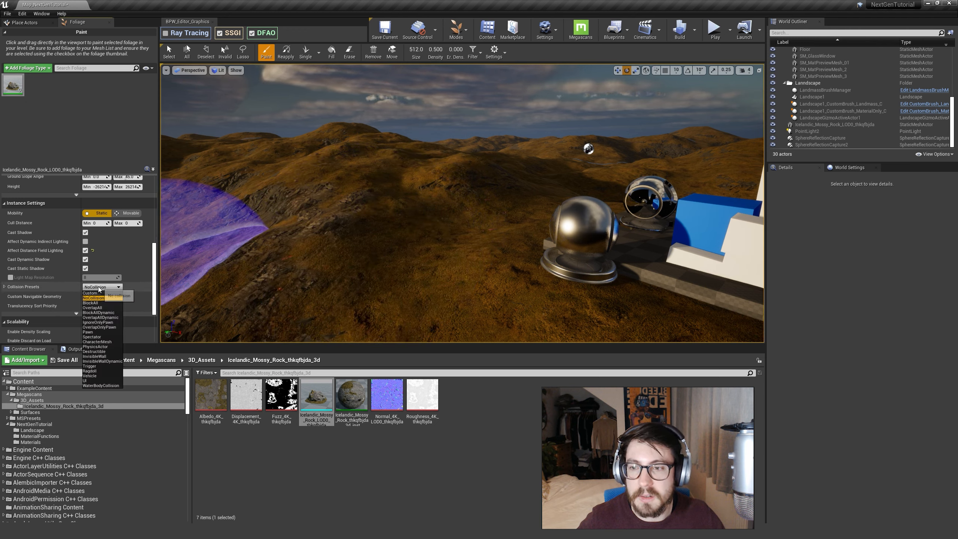
{"action": "left_click", "coordinate": [95, 303]}
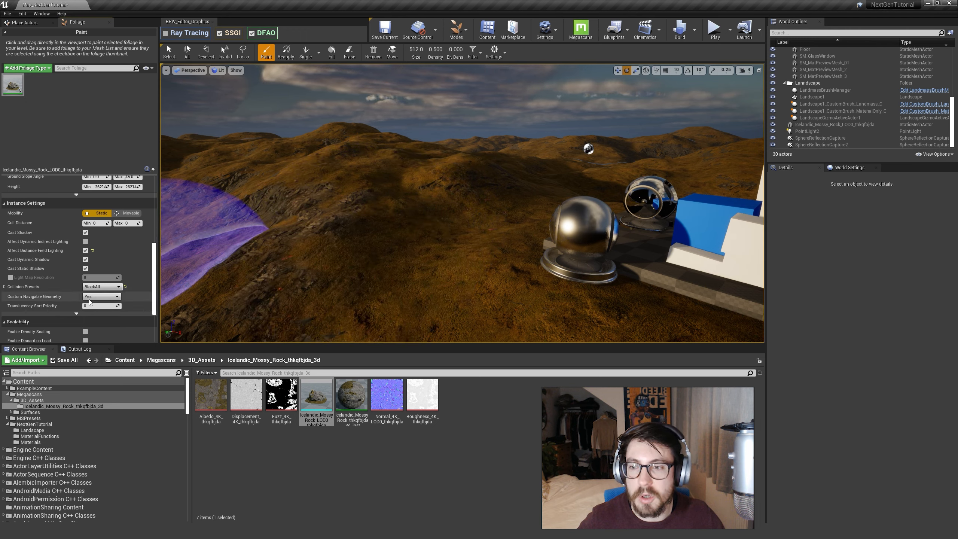
Paint the mossy rocks across the hillside beside the preview spheres with the adjusted foliage settings.
{"action": "mouse_move", "coordinate": [445, 226]}
{"action": "right_mouse_down"}
{"action": "mouse_move", "coordinate": [450, 243]}
{"action": "mouse_move", "coordinate": [462, 245]}
{"action": "right_mouse_up"}
{"action": "scroll", "coordinate": [129, 287], "scroll_direction": "down", "scroll_amount": 1}
{"action": "scroll", "coordinate": [129, 286], "scroll_direction": "down", "scroll_amount": 5}
{"action": "right_click_drag", "start_coordinate": [479, 155], "coordinate": [453, 165]}
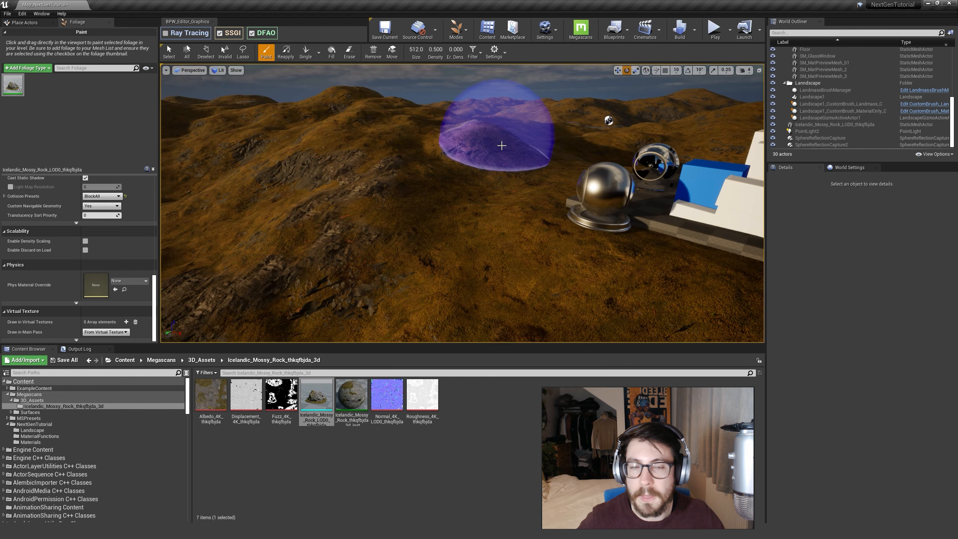
{"action": "mouse_move", "coordinate": [502, 145]}
{"action": "left_mouse_down"}
{"action": "mouse_move", "coordinate": [299, 268]}
{"action": "mouse_move", "coordinate": [488, 123]}
{"action": "mouse_move", "coordinate": [434, 101]}
{"action": "mouse_move", "coordinate": [307, 273]}
{"action": "left_mouse_up"}
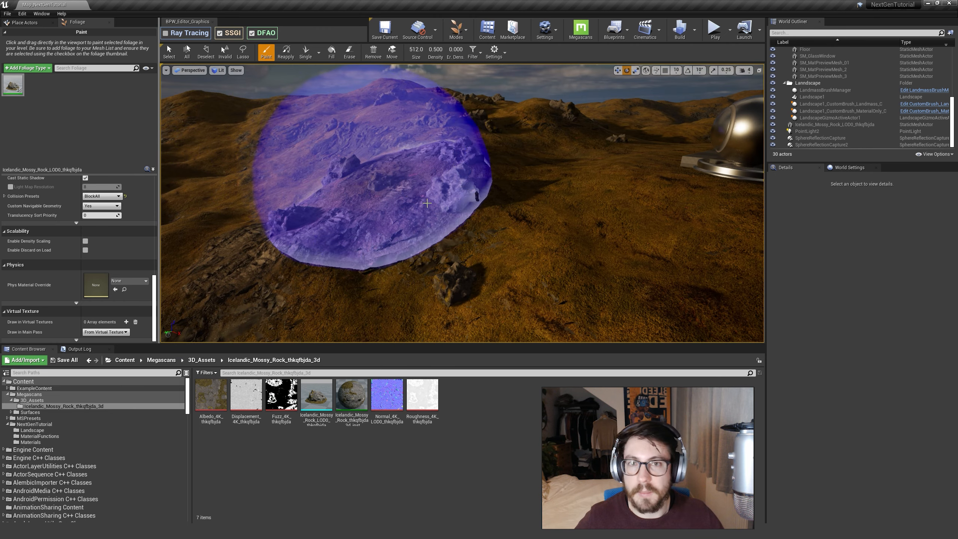
{"action": "mouse_move", "coordinate": [377, 178]}
{"action": "right_mouse_down"}
{"action": "mouse_move", "coordinate": [393, 169]}
{"action": "mouse_move", "coordinate": [375, 161]}
{"action": "right_mouse_up"}
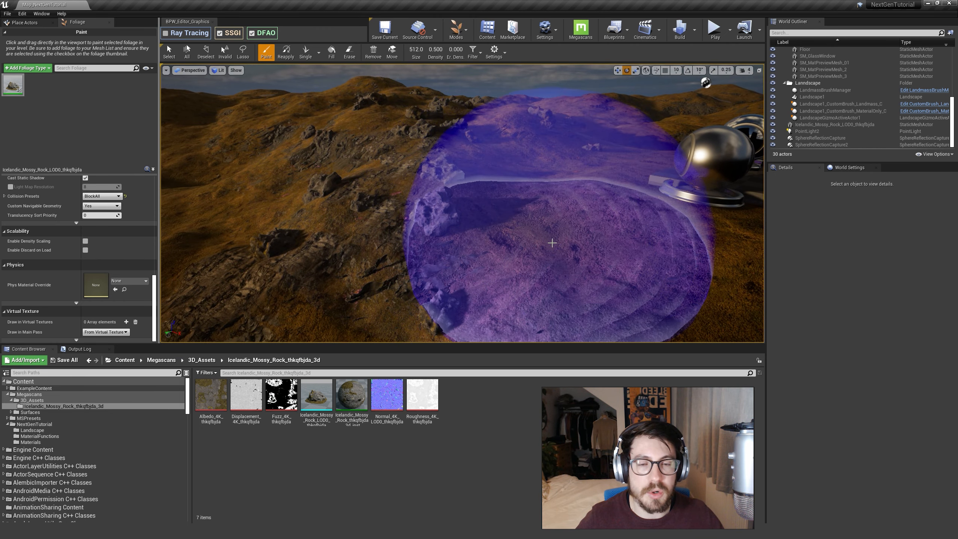
{"action": "mouse_move", "coordinate": [553, 245]}
{"action": "right_mouse_down"}
{"action": "mouse_move", "coordinate": [527, 274]}
{"action": "mouse_move", "coordinate": [484, 196]}
{"action": "mouse_move", "coordinate": [526, 212]}
{"action": "mouse_move", "coordinate": [564, 210]}
{"action": "mouse_move", "coordinate": [574, 177]}
{"action": "mouse_move", "coordinate": [566, 208]}
{"action": "mouse_move", "coordinate": [619, 204]}
{"action": "right_mouse_up"}
{"action": "key", "text": "w"}
{"action": "key", "text": "s"}
{"action": "right_click_drag", "start_coordinate": [449, 268], "coordinate": [421, 270]}
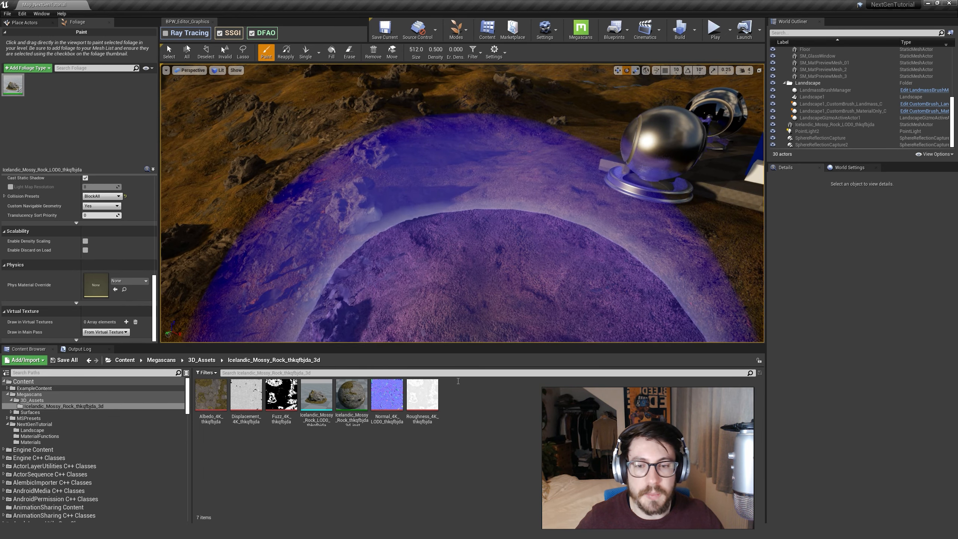
Open the Megascans 3D_Assets folder in the project content.
{"action": "key", "text": "s"}
{"action": "mouse_move", "coordinate": [364, 244]}
{"action": "right_mouse_down"}
{"action": "mouse_move", "coordinate": [396, 243]}
{"action": "mouse_move", "coordinate": [404, 214]}
{"action": "right_mouse_up"}
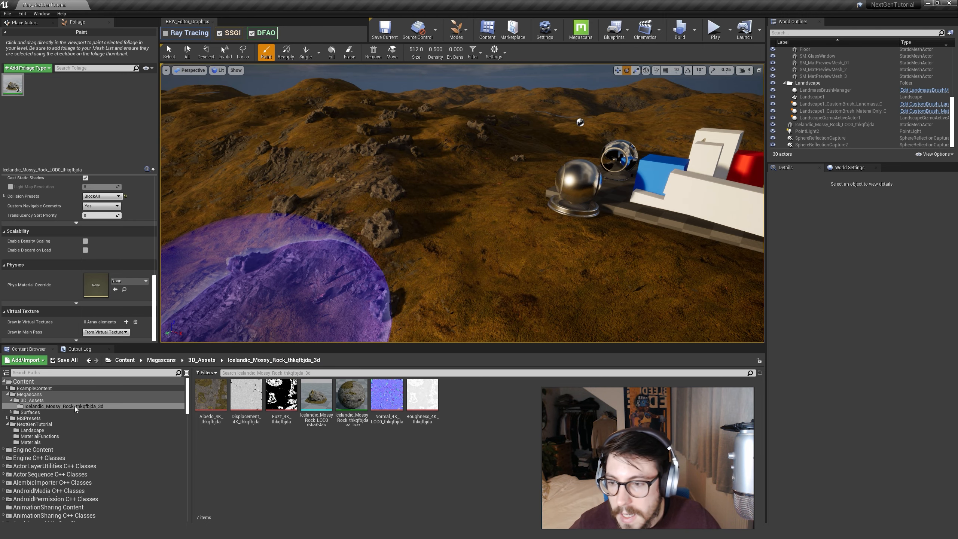
{"action": "left_click", "coordinate": [32, 400]}
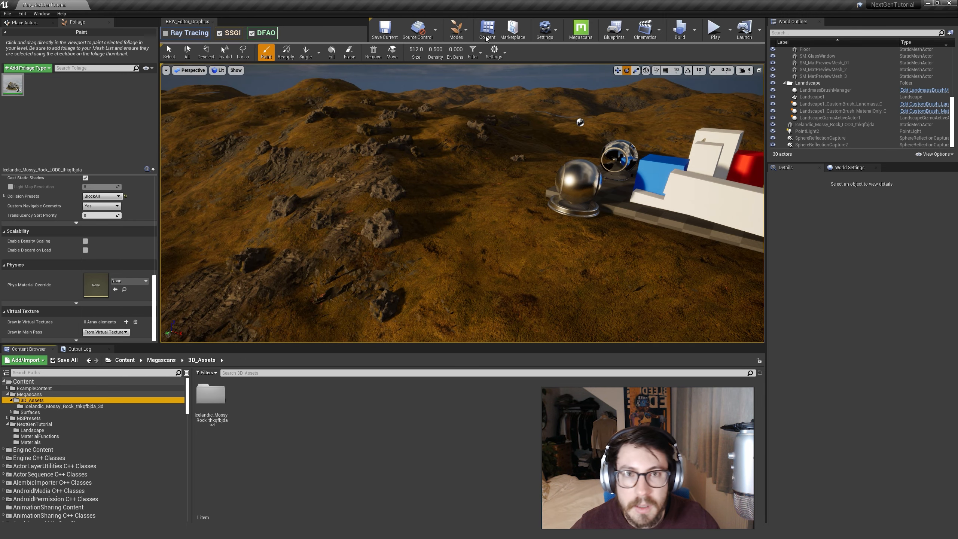
Leave foliage painting, search the placeable actors for "virtual" and place a Runtime Virtual Texture Volume on the hillside.
{"action": "left_click", "coordinate": [457, 34]}
{"action": "left_click", "coordinate": [468, 51]}
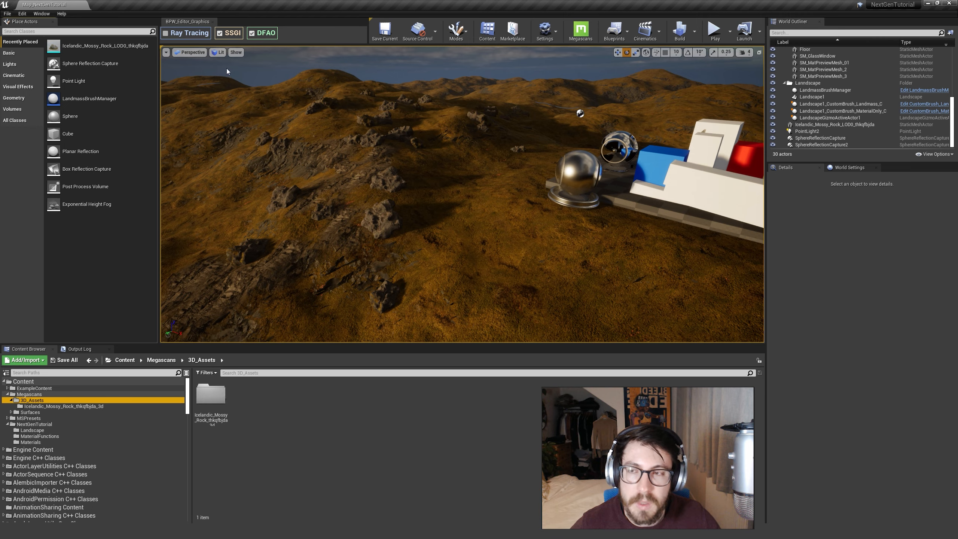
{"action": "left_click", "coordinate": [26, 42]}
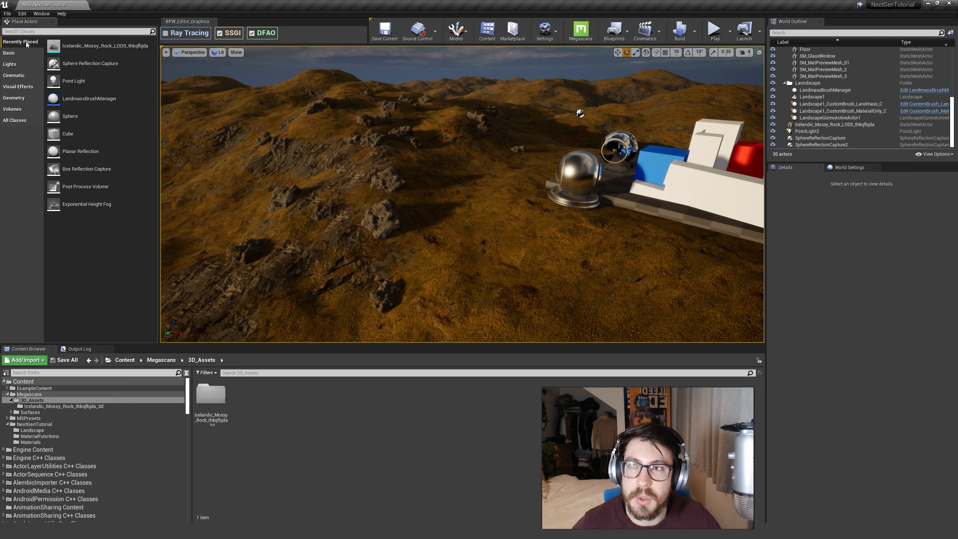
{"action": "left_click", "coordinate": [46, 32]}
{"action": "type", "text": "virtual"}
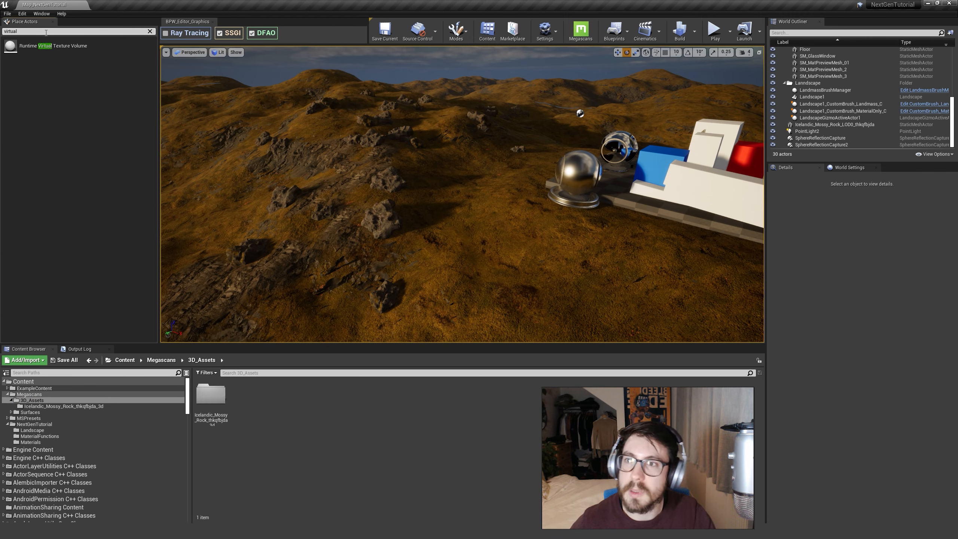
{"action": "left_click_drag", "start_coordinate": [70, 53], "coordinate": [446, 218]}
{"action": "mouse_move", "coordinate": [553, 243]}
{"action": "right_mouse_down"}
{"action": "mouse_move", "coordinate": [538, 239]}
{"action": "mouse_move", "coordinate": [549, 253]}
{"action": "right_mouse_up"}
{"action": "key", "text": "w"}
{"action": "left_click", "coordinate": [22, 15]}
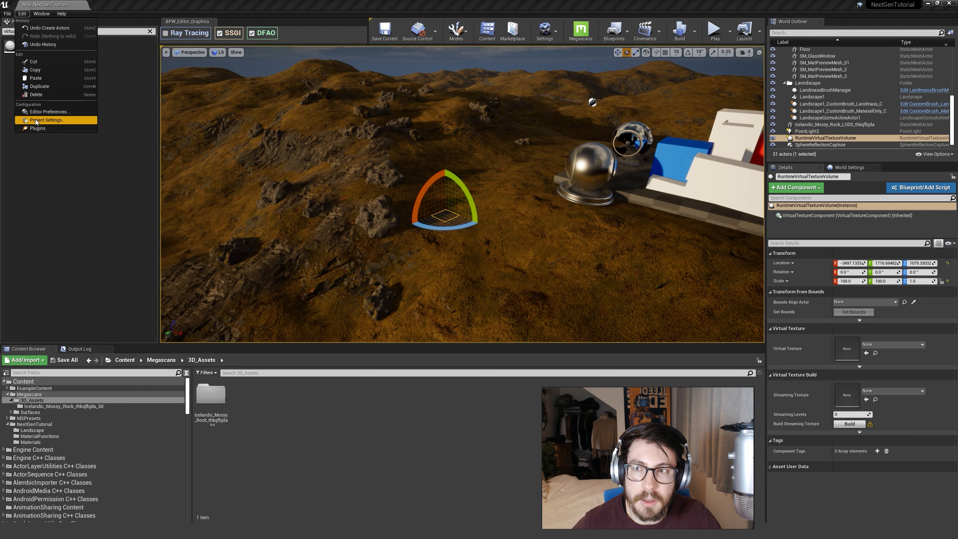
{"action": "right_click_drag", "start_coordinate": [458, 166], "coordinate": [450, 179]}
{"action": "key", "text": "w"}
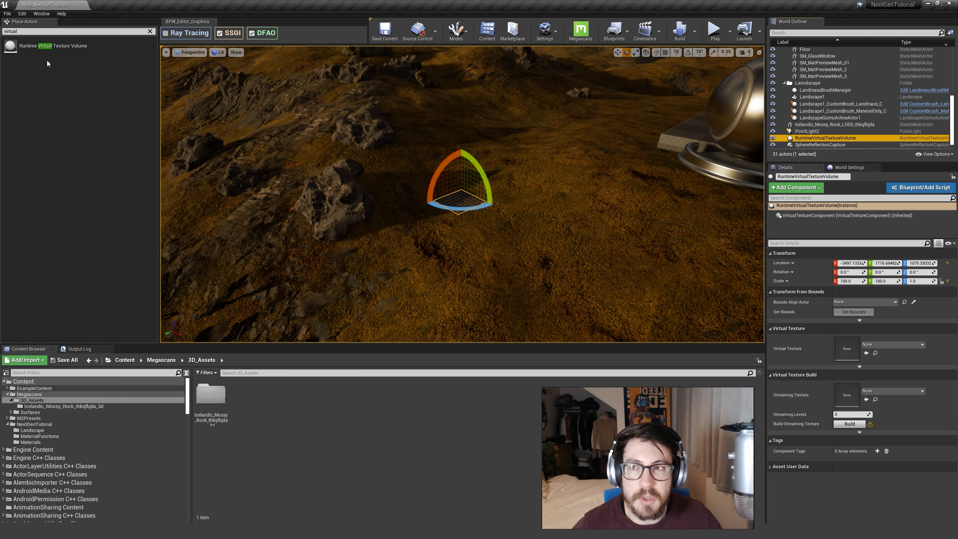
Rename the new virtual texture volume as RVTV_Height.
{"action": "key", "text": "F2"}
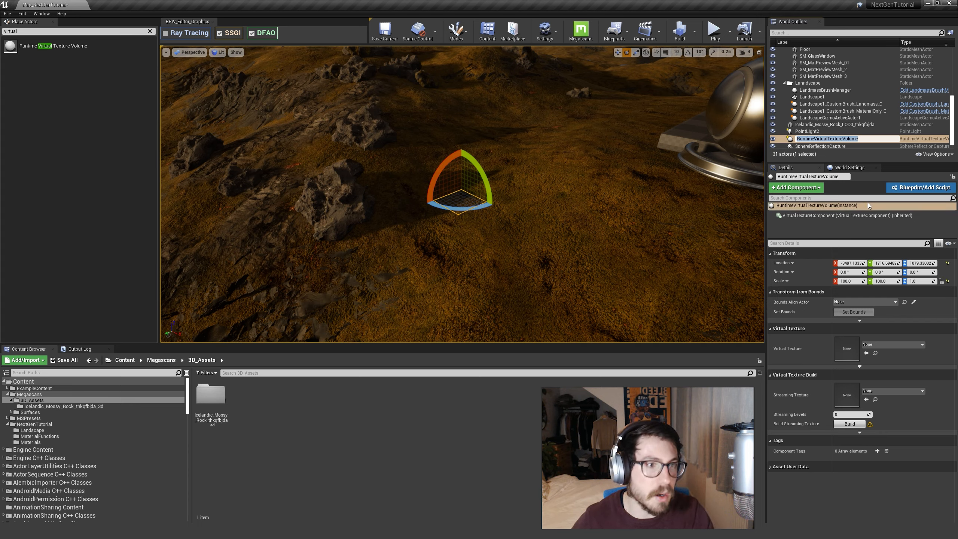
{"action": "type", "text": "RVT"}
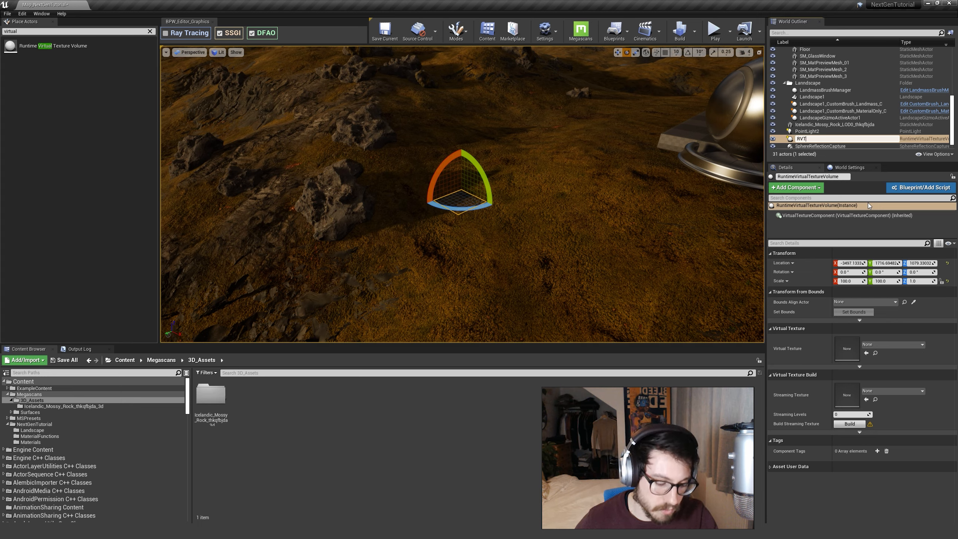
{"action": "type", "text": "V_Height"}
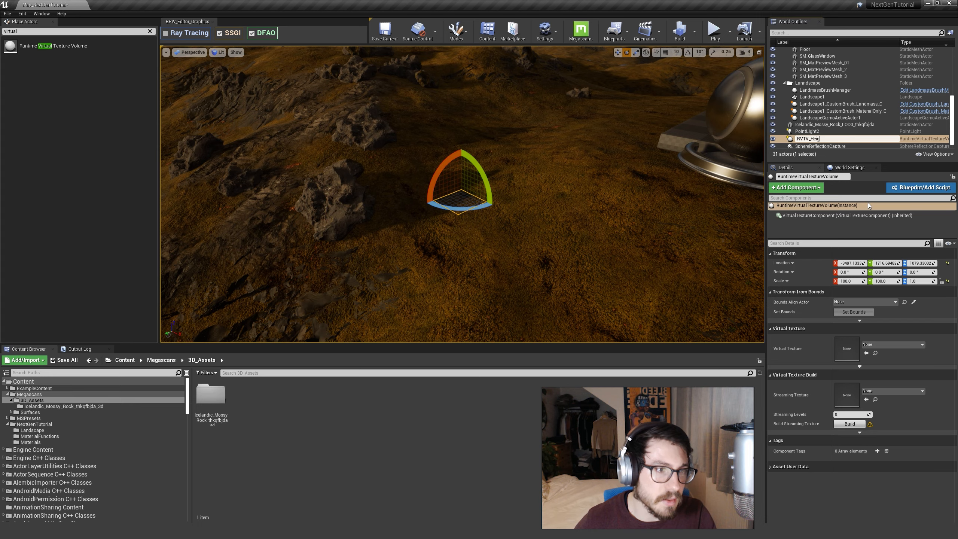
{"action": "key", "text": "Return"}
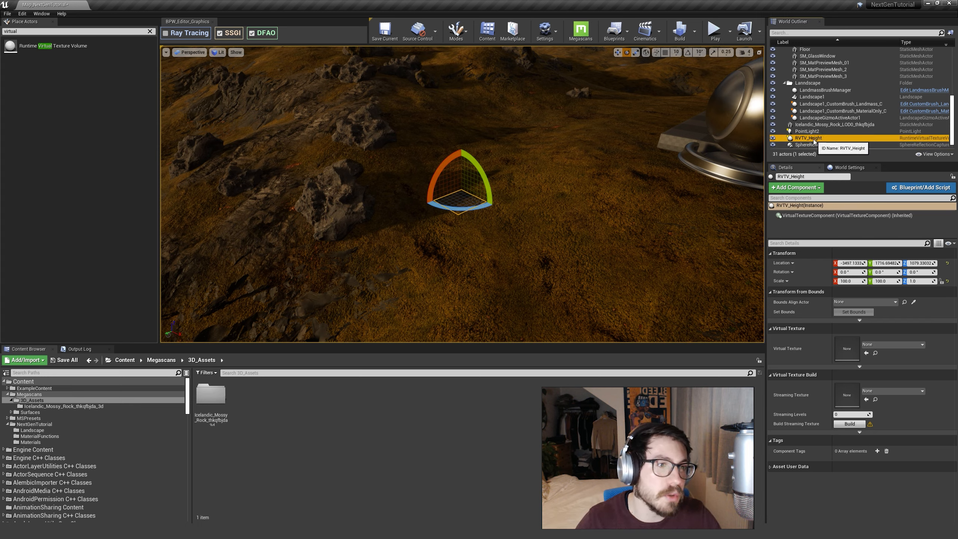
Move the SphereReflectionCapture and PointLight2 actors into the Environment folder of the outliner.
{"action": "left_click", "coordinate": [808, 132]}
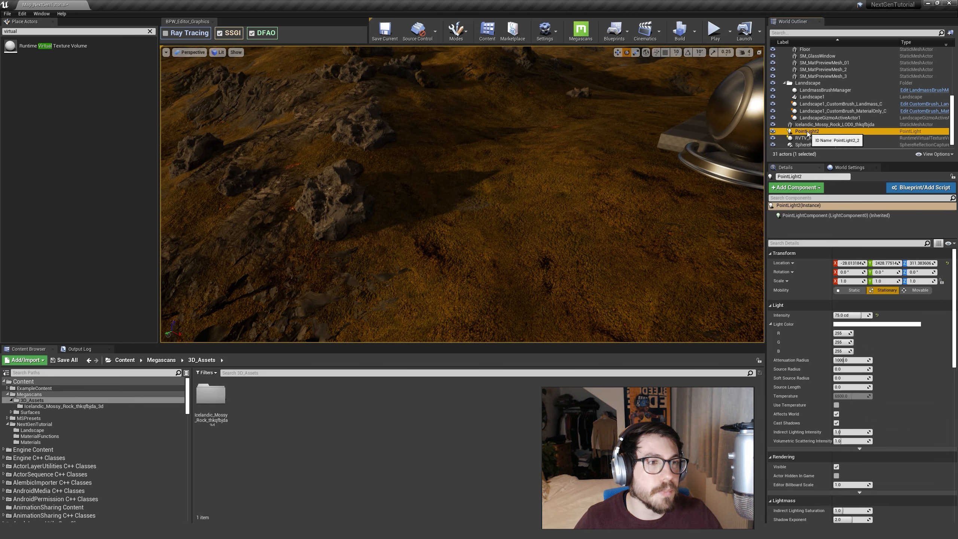
{"action": "left_click", "coordinate": [817, 125]}
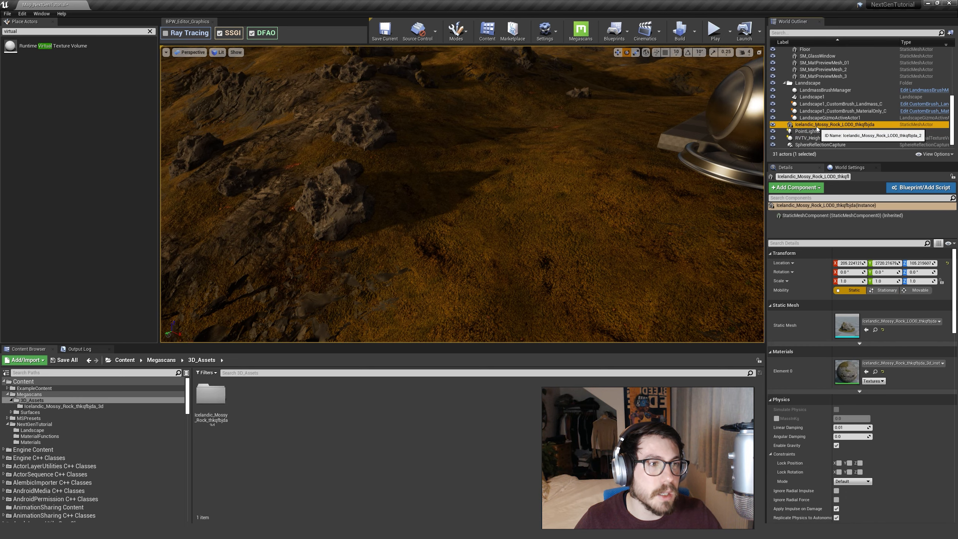
{"action": "left_click", "coordinate": [818, 146]}
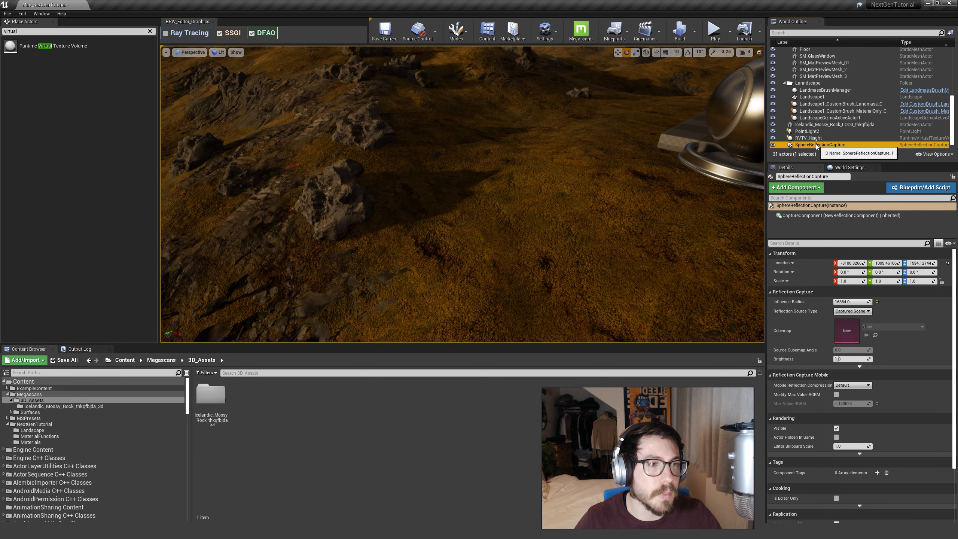
{"action": "right_click", "coordinate": [820, 145]}
{"action": "mouse_move", "coordinate": [837, 318]}
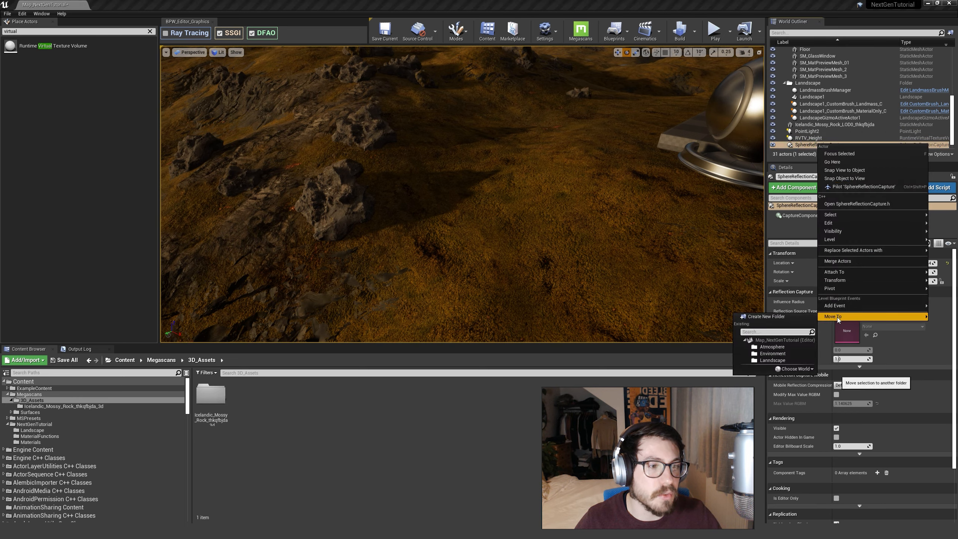
{"action": "left_click", "coordinate": [772, 353]}
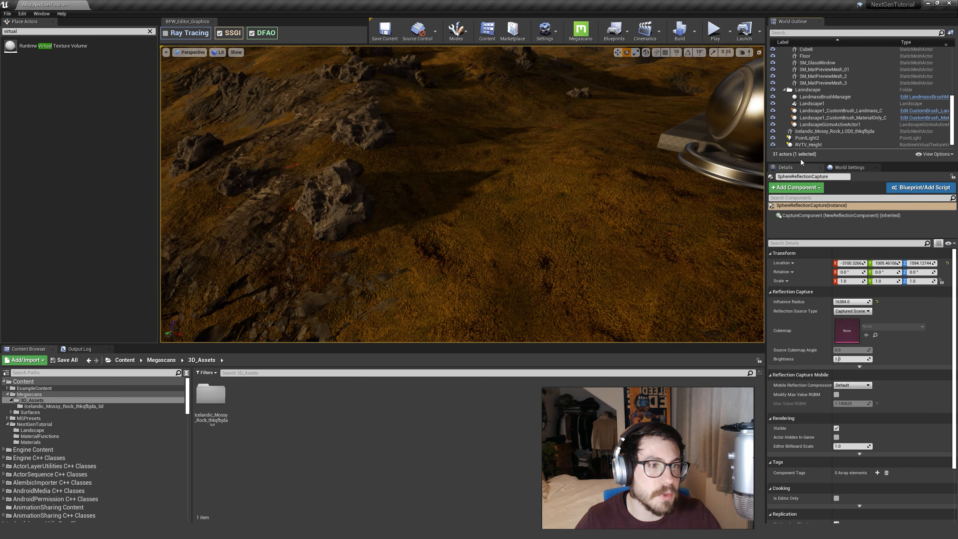
{"action": "right_click", "coordinate": [807, 138]}
{"action": "left_click", "coordinate": [766, 346]}
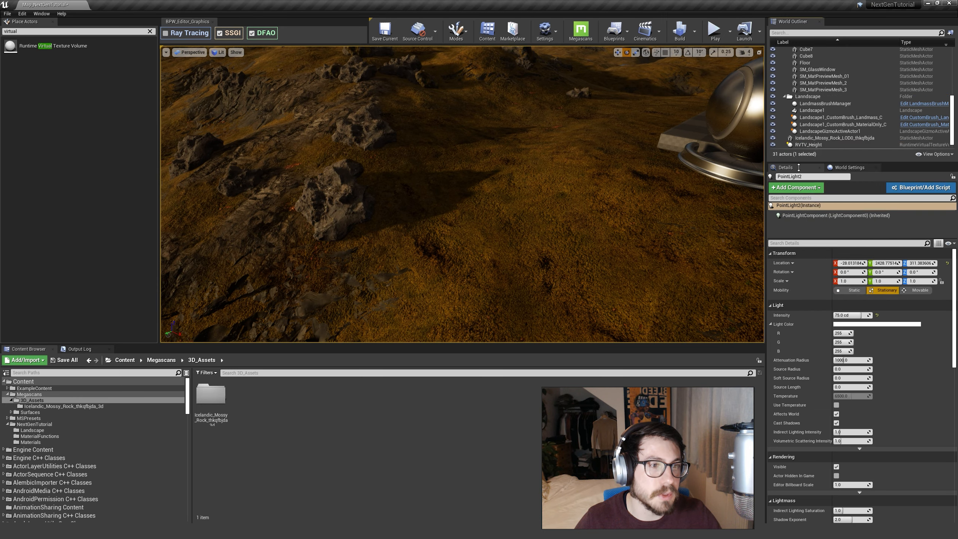
Move RVTV_Height into a new outliner folder named VirtualTextures.
{"action": "right_click", "coordinate": [804, 146]}
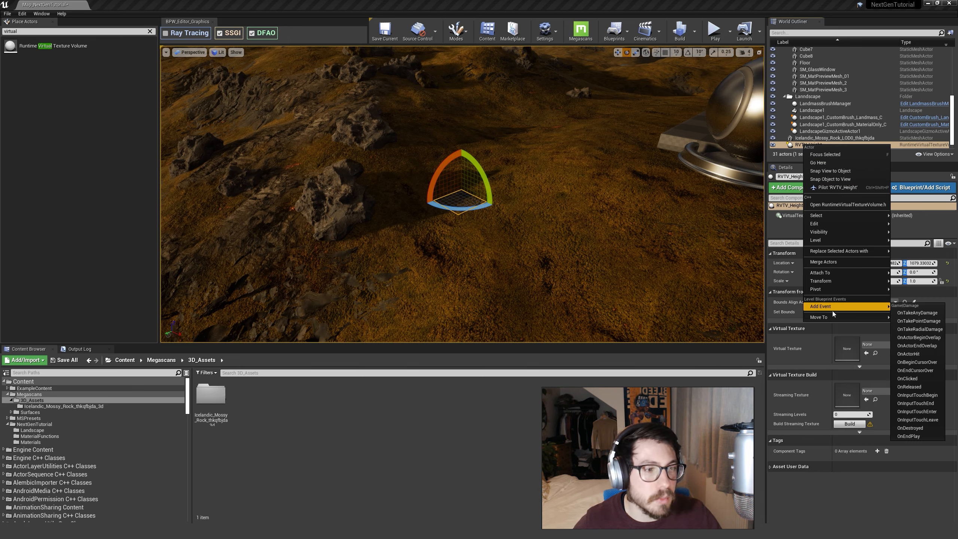
{"action": "mouse_move", "coordinate": [834, 320]}
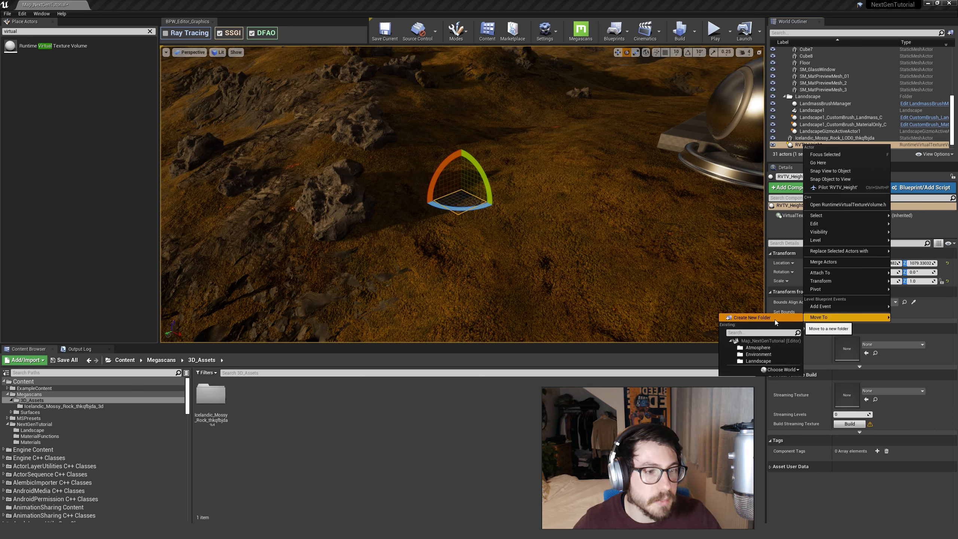
{"action": "left_click", "coordinate": [762, 321]}
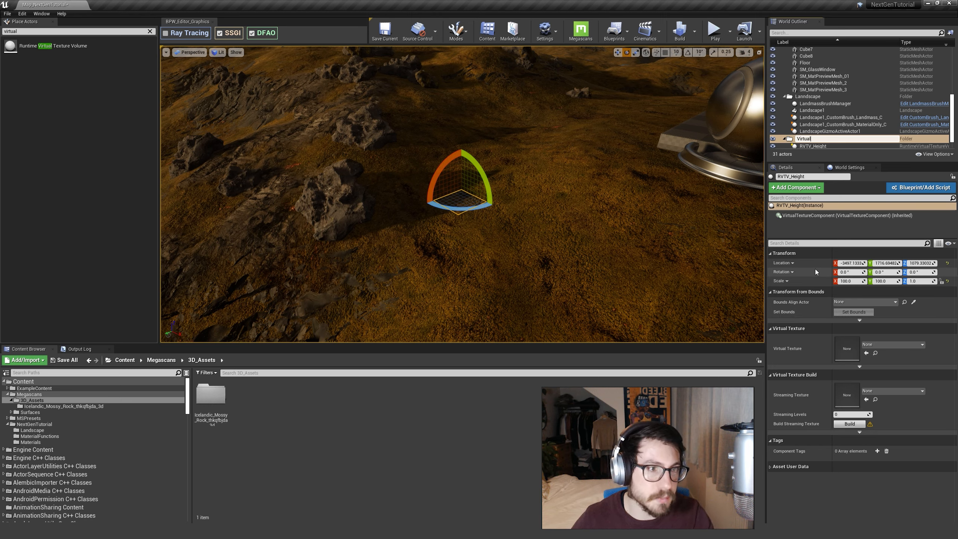
{"action": "key", "text": "Return"}
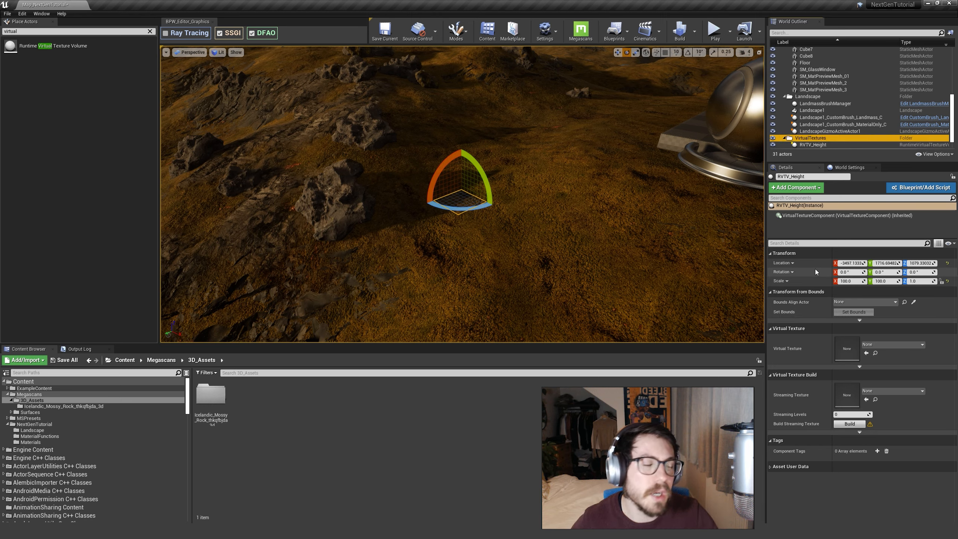
Move SphereReflectionCapture2 from the outliner's root level into an existing folder above the landscape actors.
{"action": "scroll", "coordinate": [810, 143], "scroll_direction": "down", "scroll_amount": 1}
{"action": "left_click", "coordinate": [817, 144]}
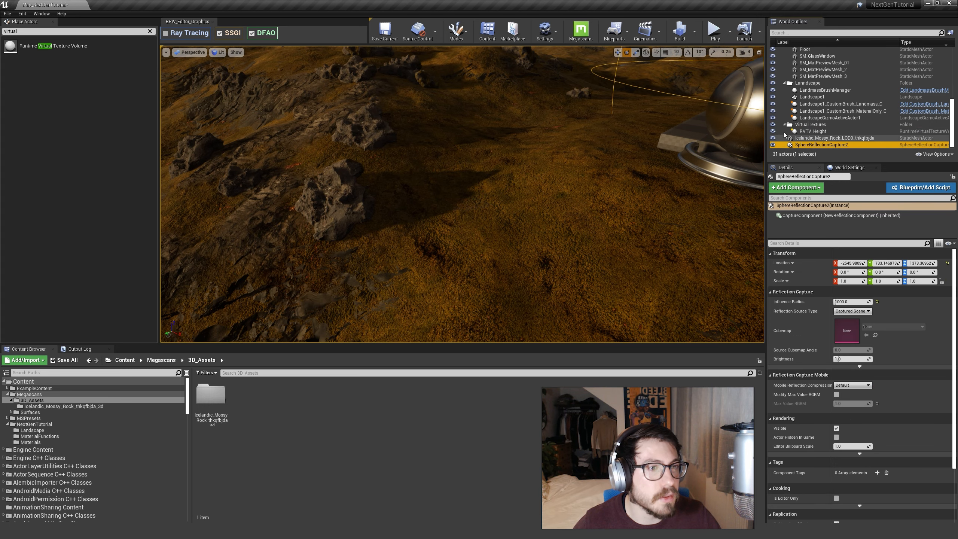
{"action": "left_click_drag", "start_coordinate": [785, 134], "coordinate": [804, 58]}
{"action": "scroll", "coordinate": [807, 81], "scroll_direction": "down", "scroll_amount": 8}
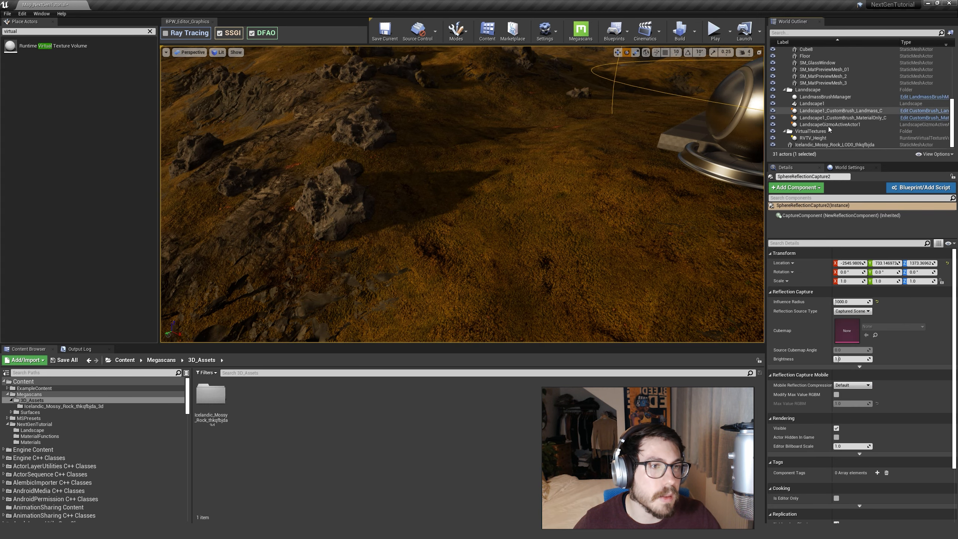
Duplicate the RVTV_Height volume and rename the copy as RVTV_Color.
{"action": "left_click", "coordinate": [811, 139]}
{"action": "key", "text": "ctrl+d"}
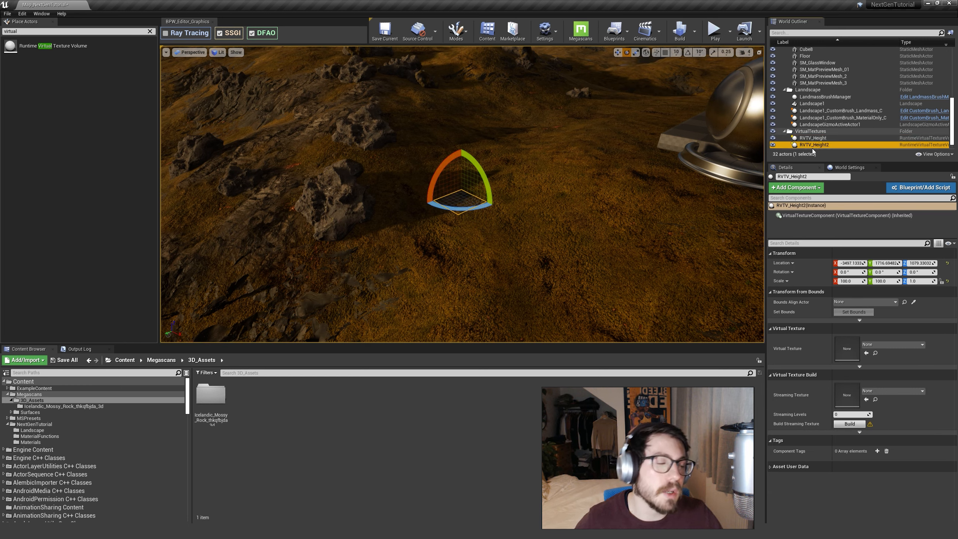
{"action": "left_click", "coordinate": [806, 138]}
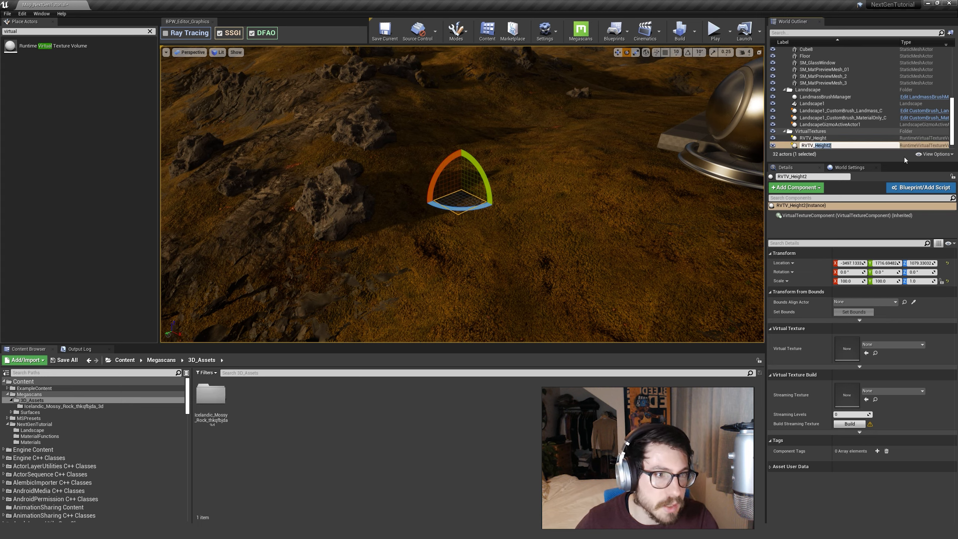
{"action": "type", "text": "Color"}
{"action": "key", "text": "Return"}
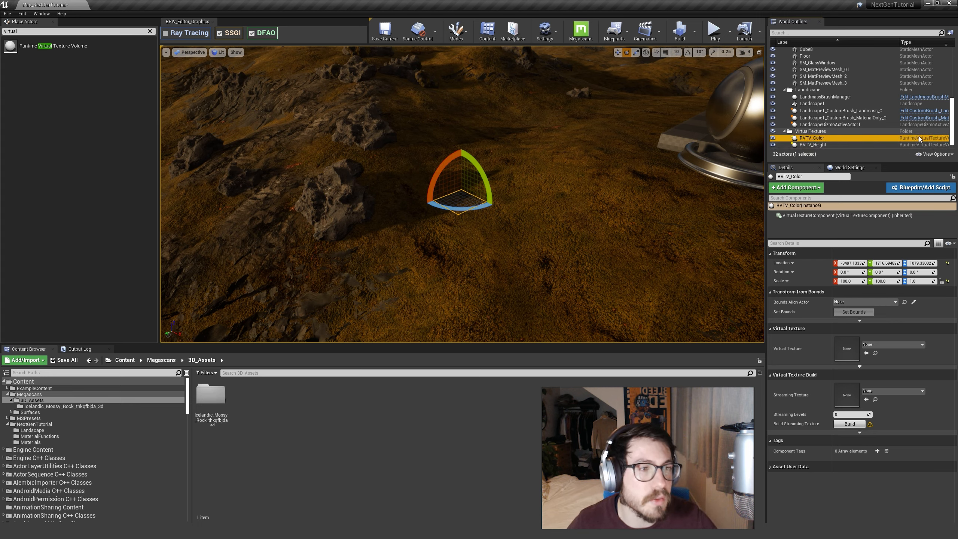
Set the Bounds Align Actor of the RVTV_Color volume to Landscape1.
{"action": "key", "text": "s"}
{"action": "right_click_drag", "start_coordinate": [561, 194], "coordinate": [552, 192]}
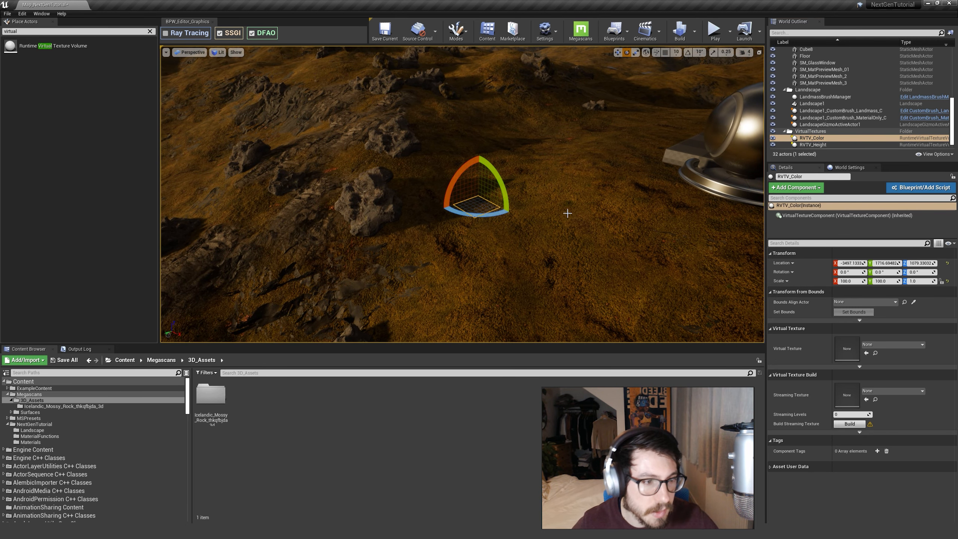
{"action": "left_click", "coordinate": [857, 302]}
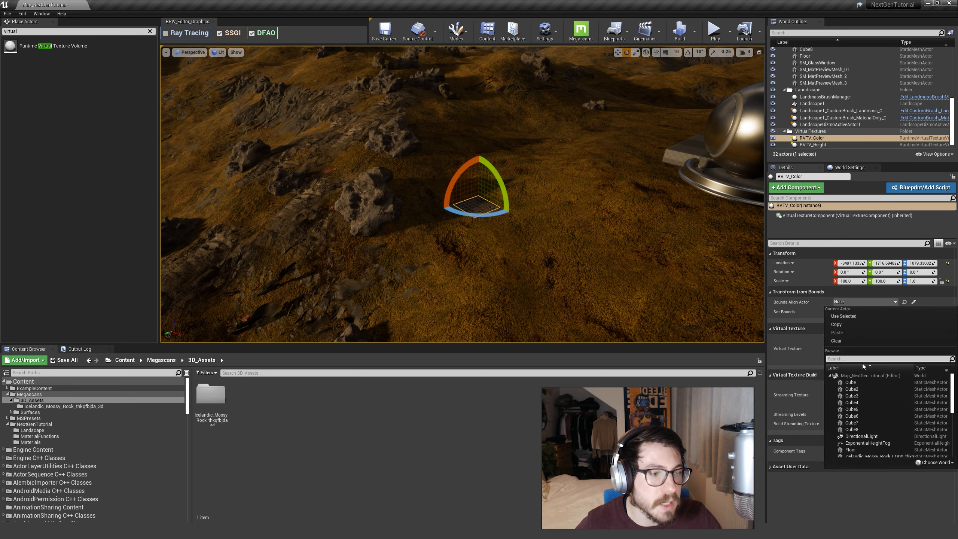
{"action": "type", "text": "la"}
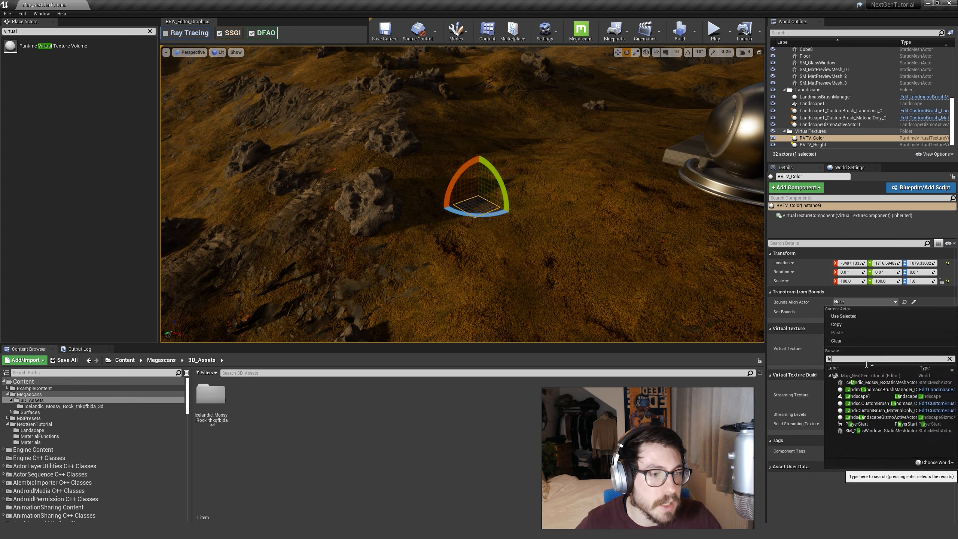
{"action": "left_click", "coordinate": [863, 397]}
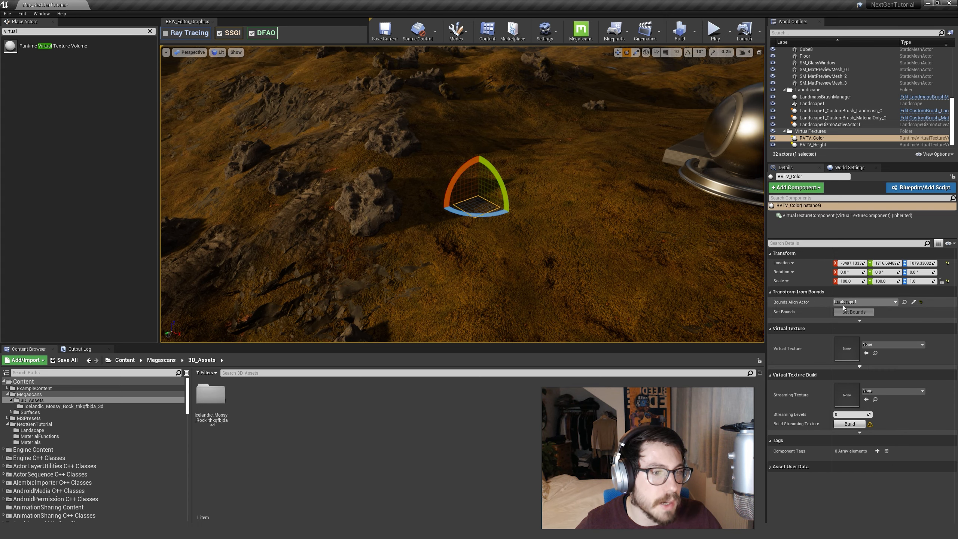
Set the RVTV_Height volume's Bounds Align Actor to Landscape1 and enable Snap To Landscape for it.
{"action": "left_click", "coordinate": [814, 144]}
{"action": "left_click", "coordinate": [861, 302]}
{"action": "type", "text": "la"}
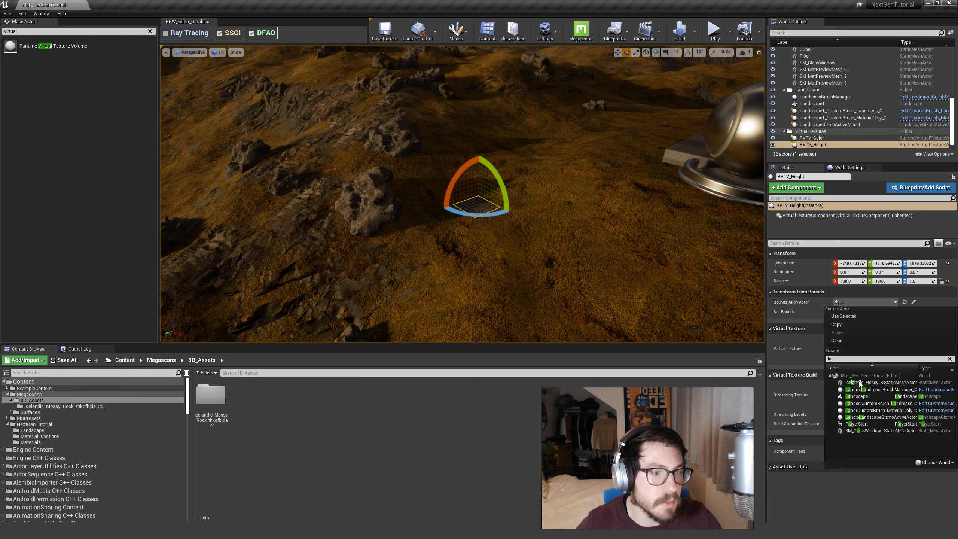
{"action": "left_click", "coordinate": [870, 396]}
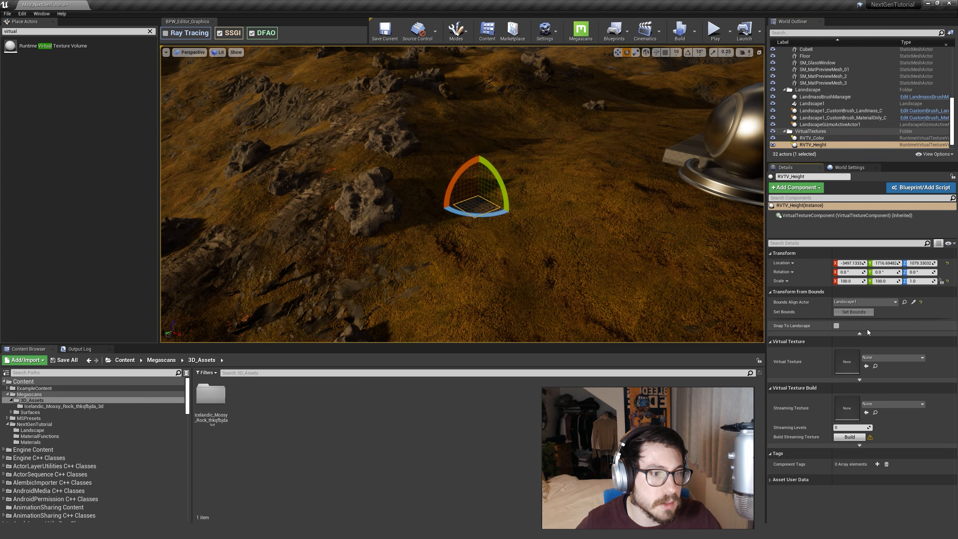
{"action": "left_click", "coordinate": [836, 325]}
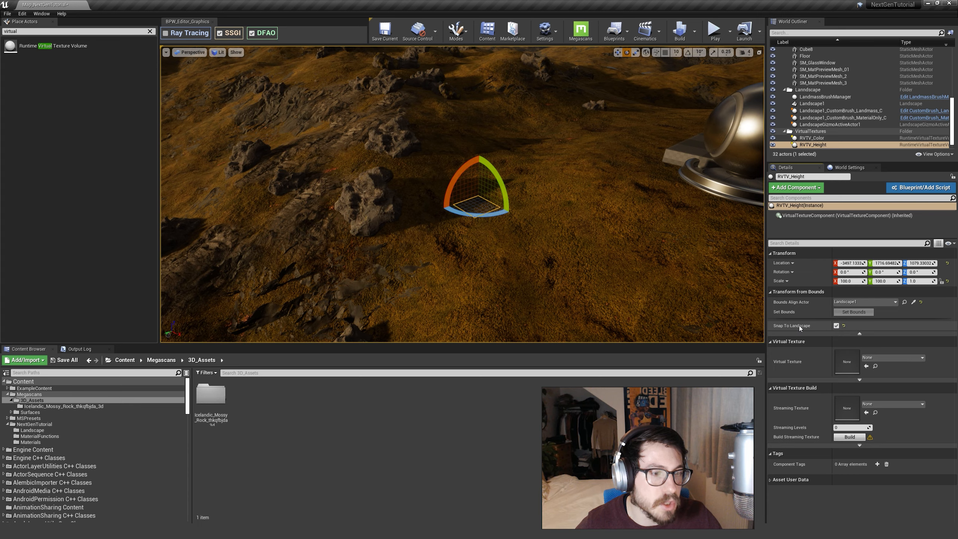
Enable Snap To Landscape for the RVTV_Color volume and keep that volume selected.
{"action": "left_click", "coordinate": [825, 138]}
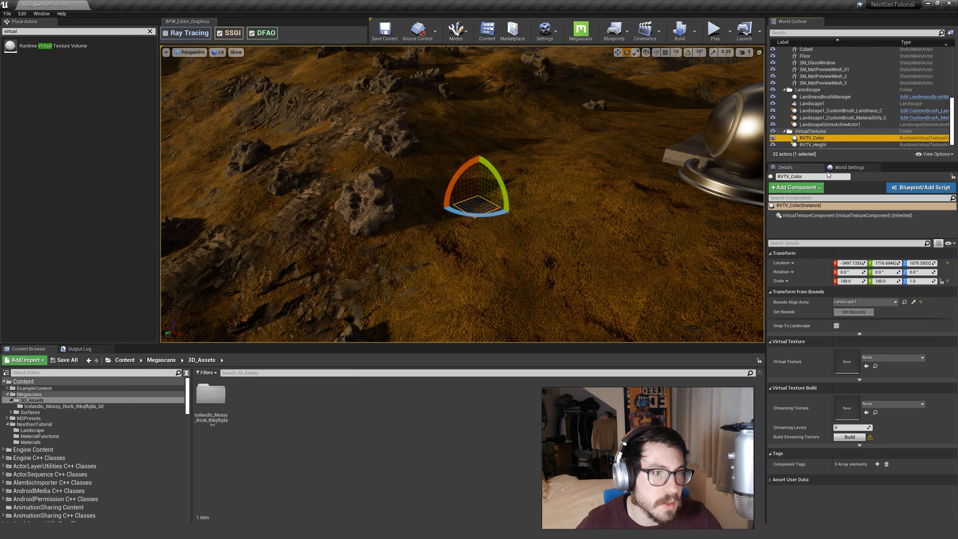
{"action": "left_click", "coordinate": [836, 326]}
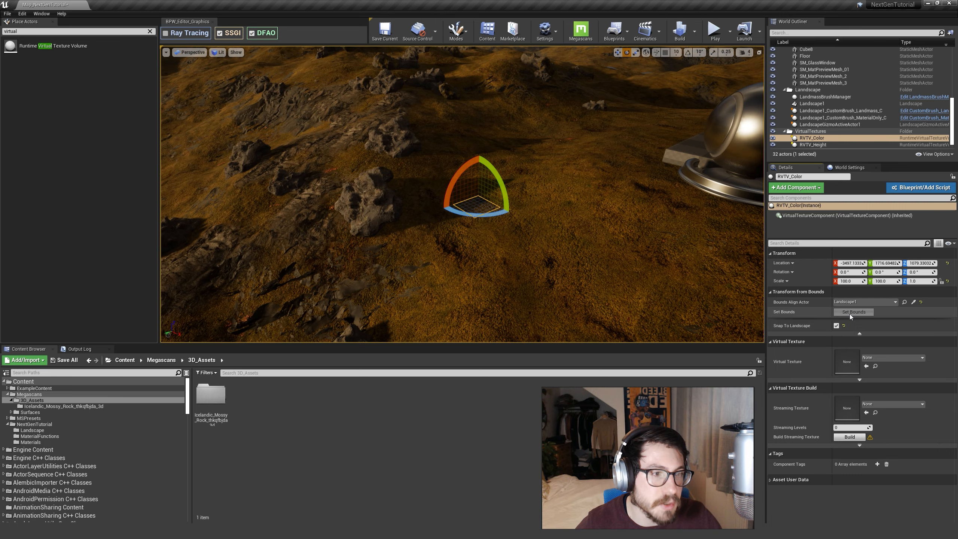
{"action": "right_click_drag", "start_coordinate": [661, 234], "coordinate": [604, 238]}
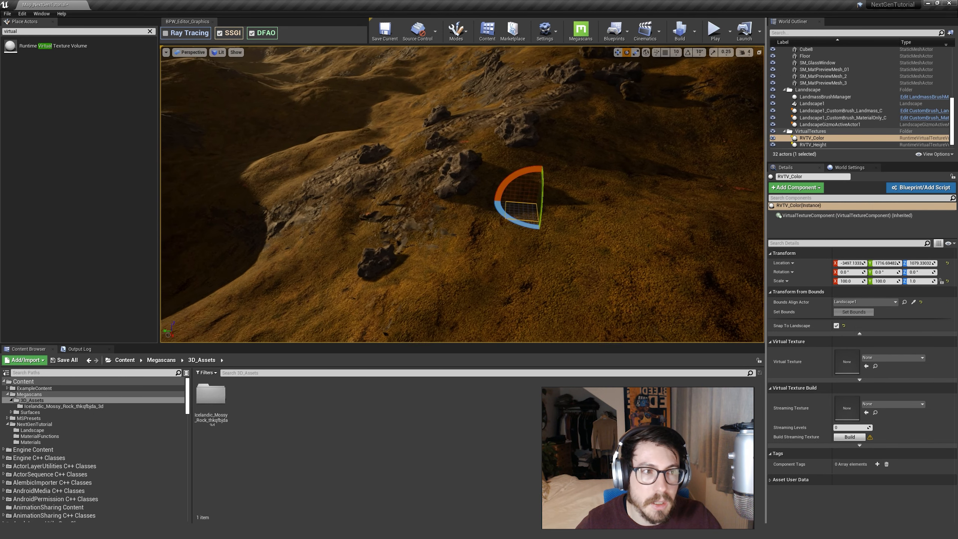
{"action": "left_click", "coordinate": [840, 139]}
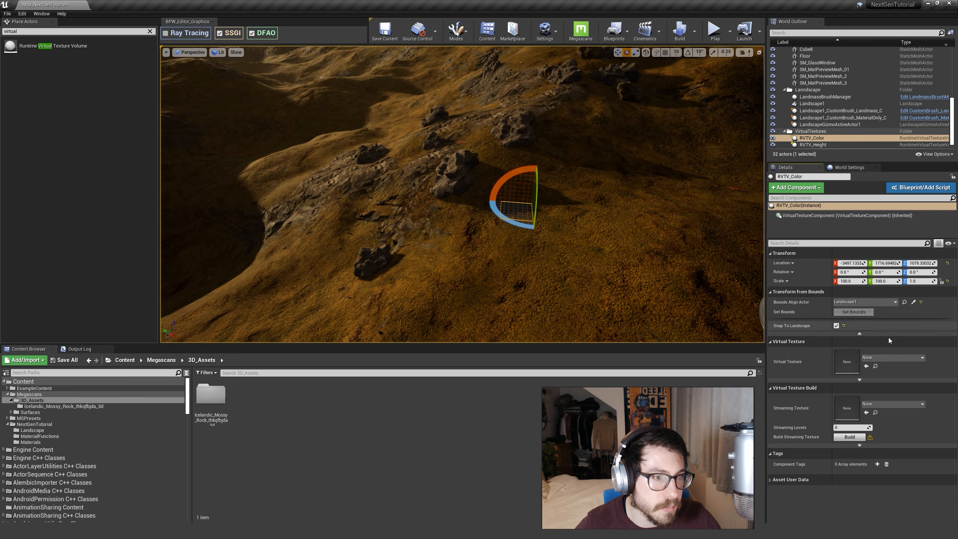
{"action": "left_click", "coordinate": [871, 358]}
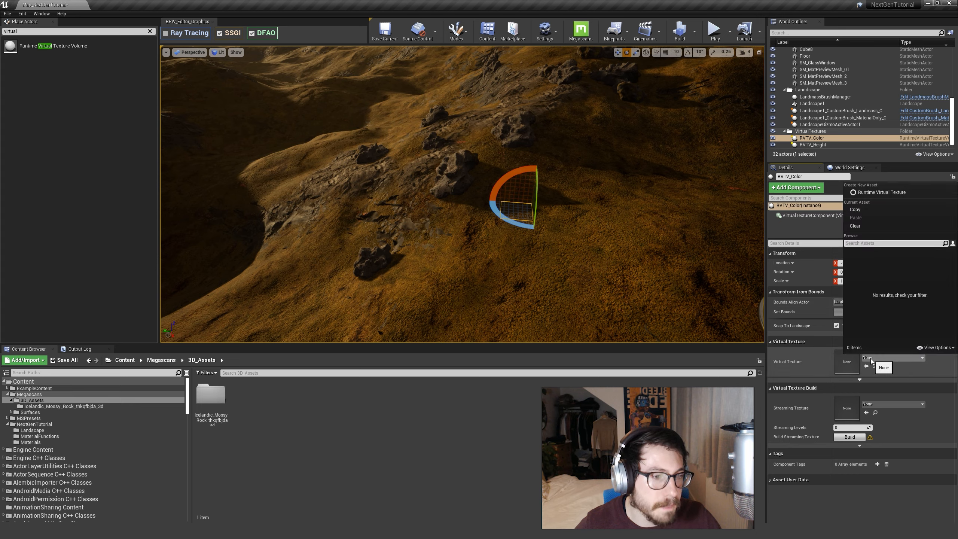
{"action": "left_click", "coordinate": [871, 358]}
{"action": "left_click", "coordinate": [860, 380]}
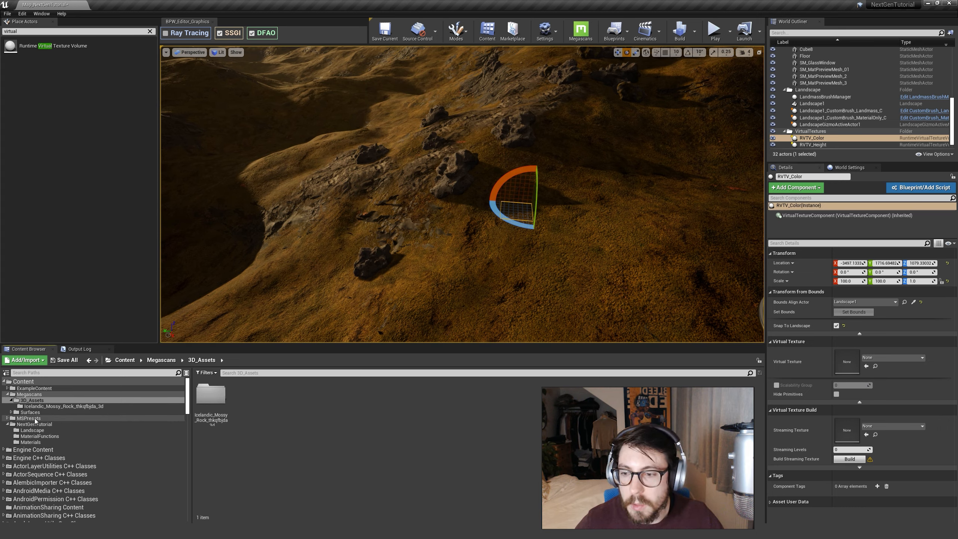
Create a Runtime Virtual Texture asset named RTV_Height in the NextGenTutorial Landscape folder.
{"action": "double_click", "coordinate": [50, 425]}
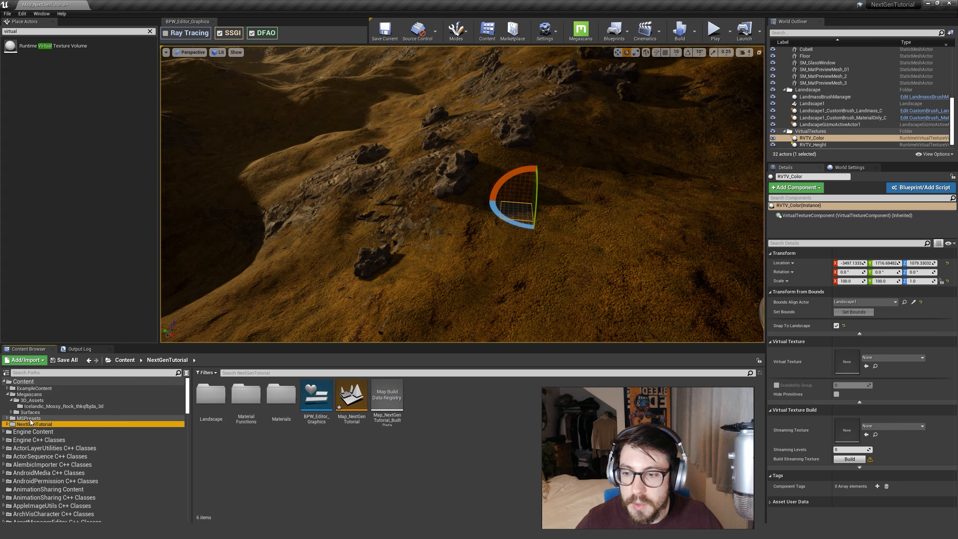
{"action": "double_click", "coordinate": [49, 425]}
{"action": "left_click", "coordinate": [46, 431]}
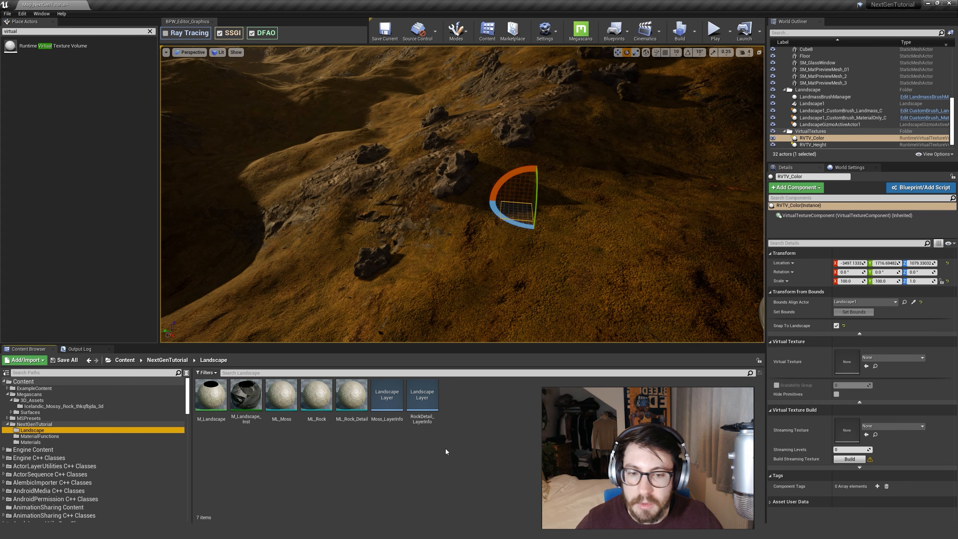
{"action": "right_click", "coordinate": [464, 453]}
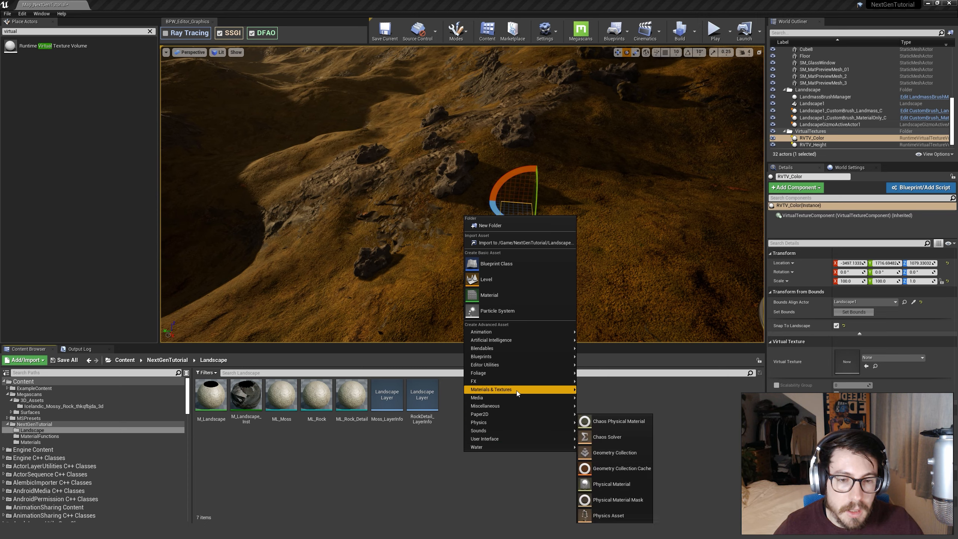
{"action": "mouse_move", "coordinate": [516, 390]}
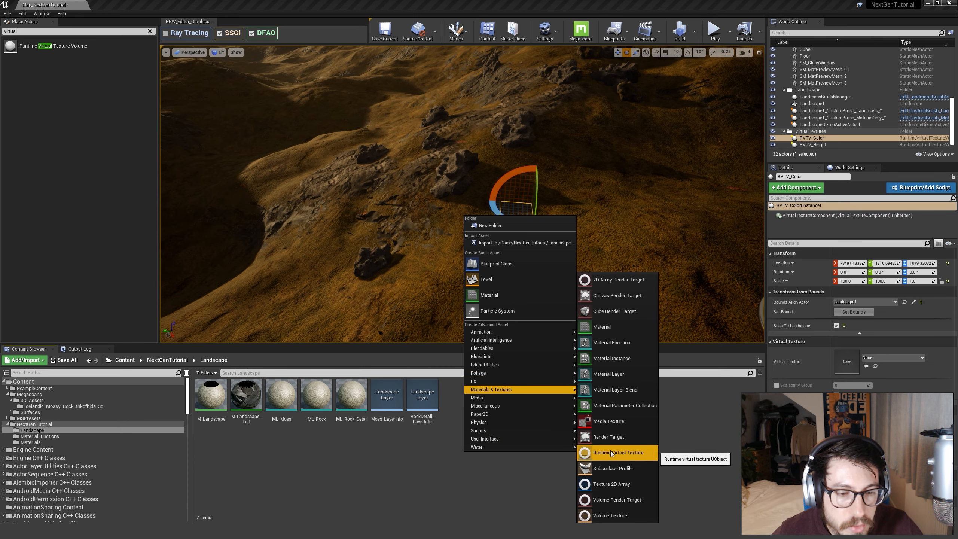
{"action": "left_click", "coordinate": [611, 452]}
{"action": "type", "text": "RT"}
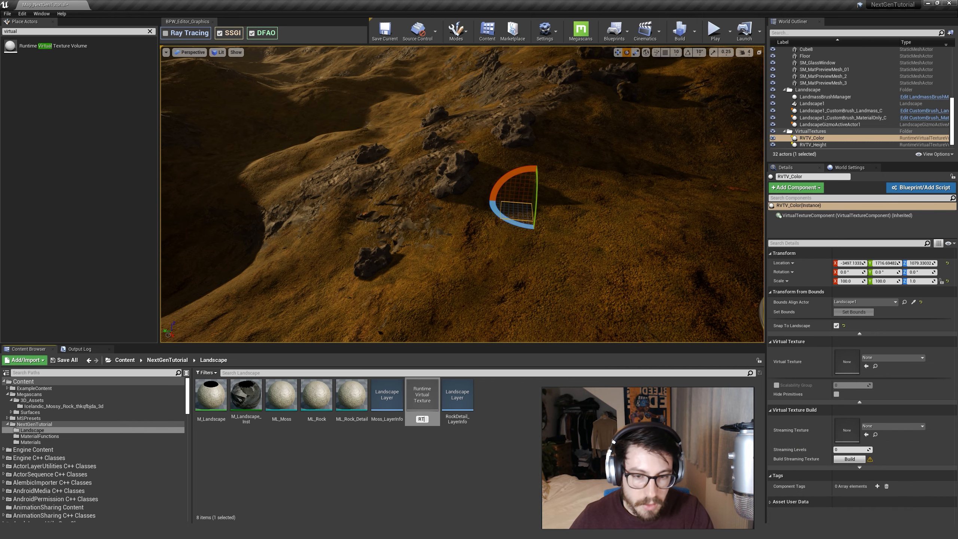
{"action": "type", "text": "V_Height"}
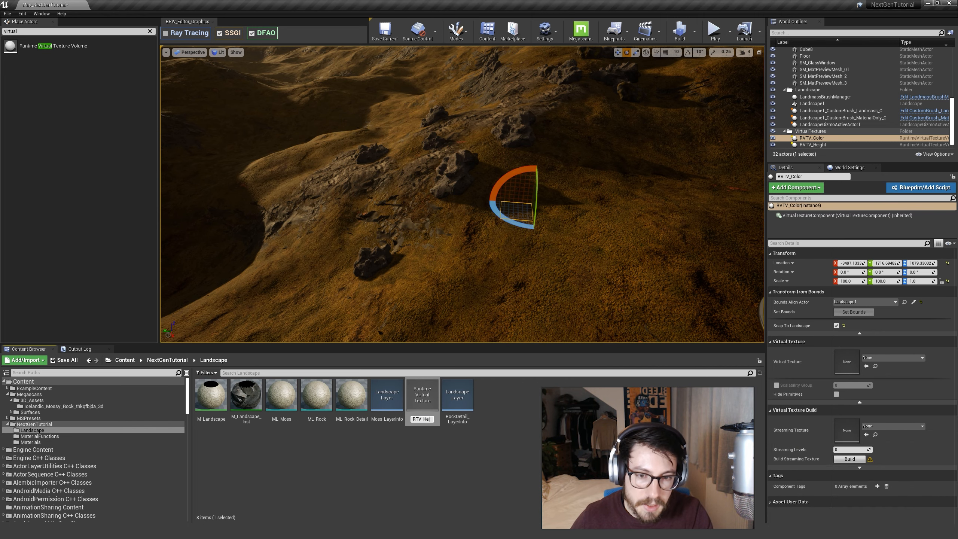
{"action": "key", "text": "Return"}
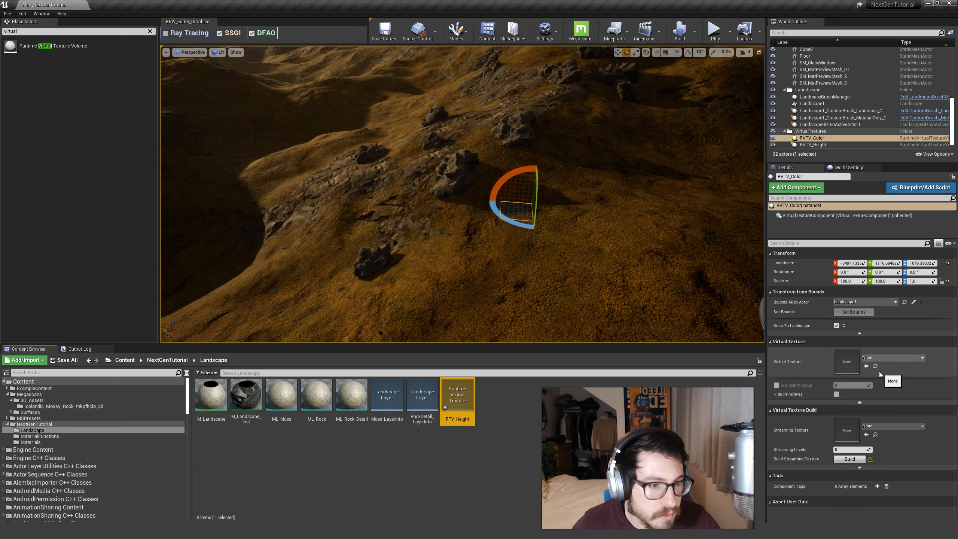
Assign the RTV_Height texture to the RVTV_Height volume and set the volume's bounds from the aligned landscape.
{"action": "left_click", "coordinate": [812, 145]}
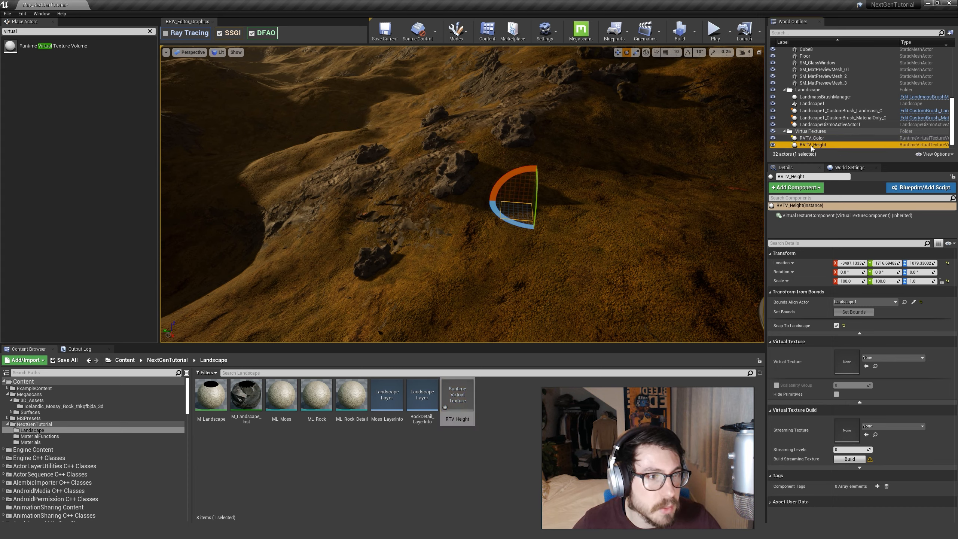
{"action": "left_click", "coordinate": [867, 367]}
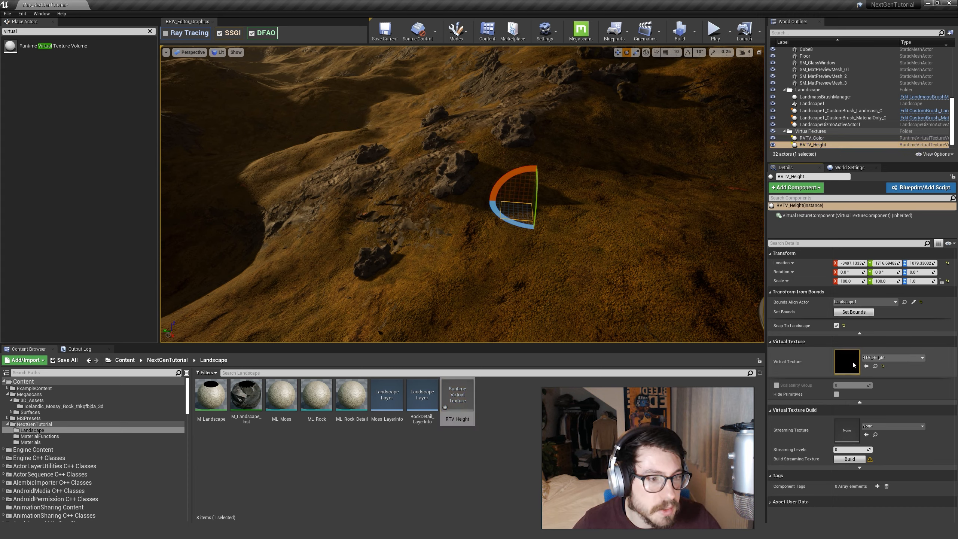
{"action": "left_click", "coordinate": [847, 313]}
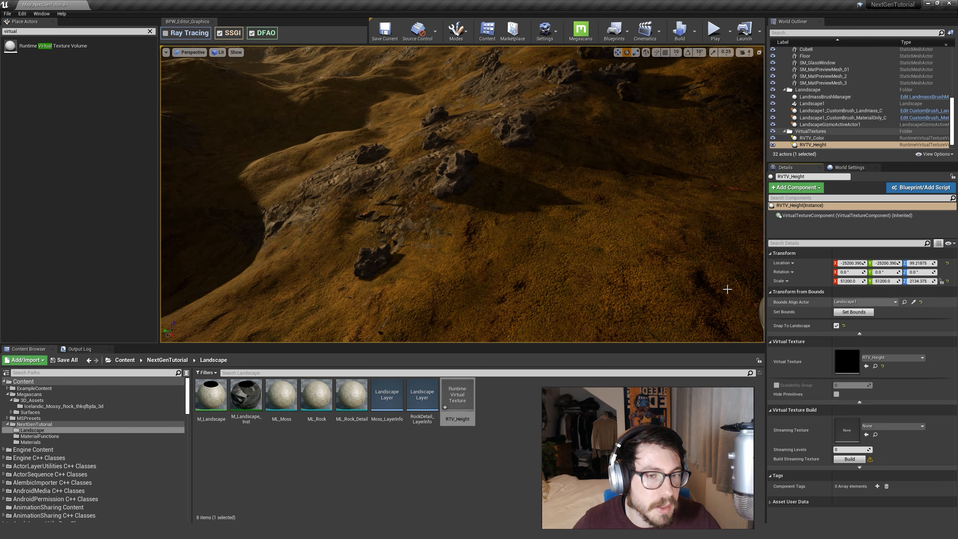
{"action": "right_click_drag", "start_coordinate": [503, 214], "coordinate": [527, 186]}
{"action": "right_click_drag", "start_coordinate": [606, 100], "coordinate": [368, 144]}
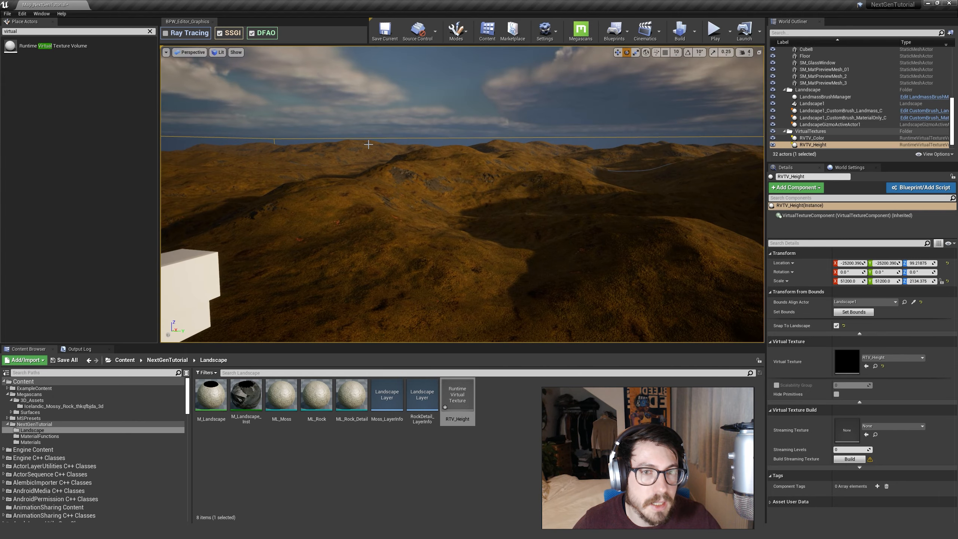
{"action": "right_click_drag", "start_coordinate": [300, 160], "coordinate": [493, 181]}
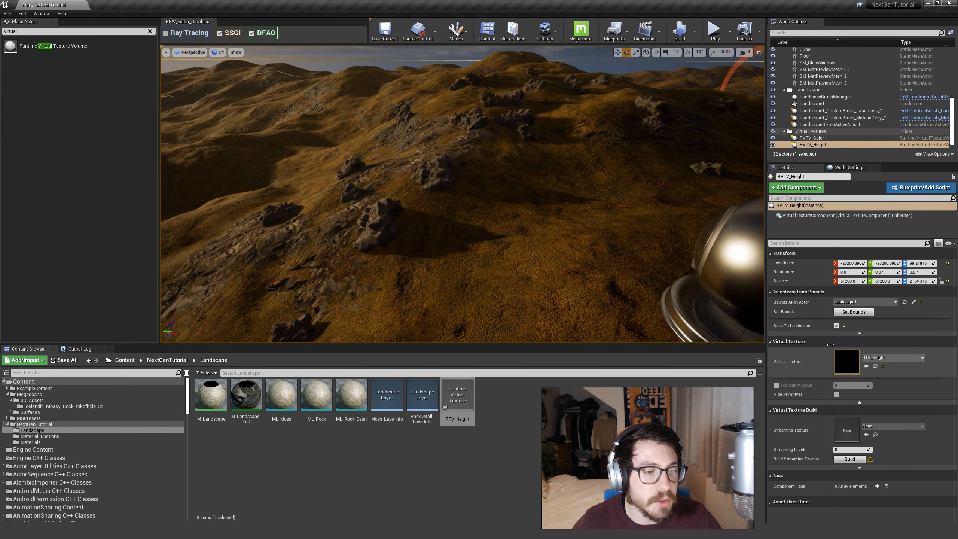
{"action": "right_click_drag", "start_coordinate": [393, 254], "coordinate": [441, 253]}
{"action": "key", "text": "a"}
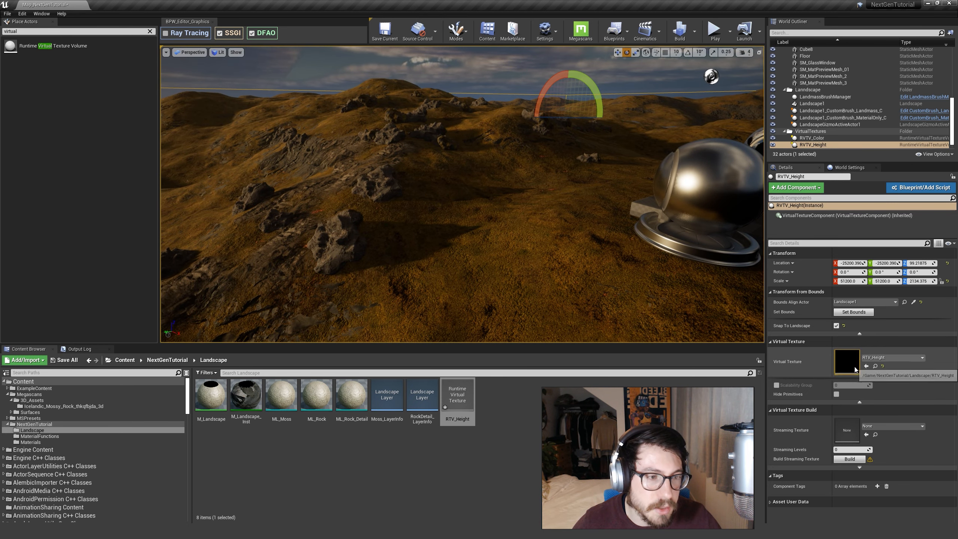
Duplicate the RTV_Height texture asset and rename the copy as RTV_Color.
{"action": "left_click", "coordinate": [537, 445]}
{"action": "left_click", "coordinate": [474, 418]}
{"action": "key", "text": "ctrl+w"}
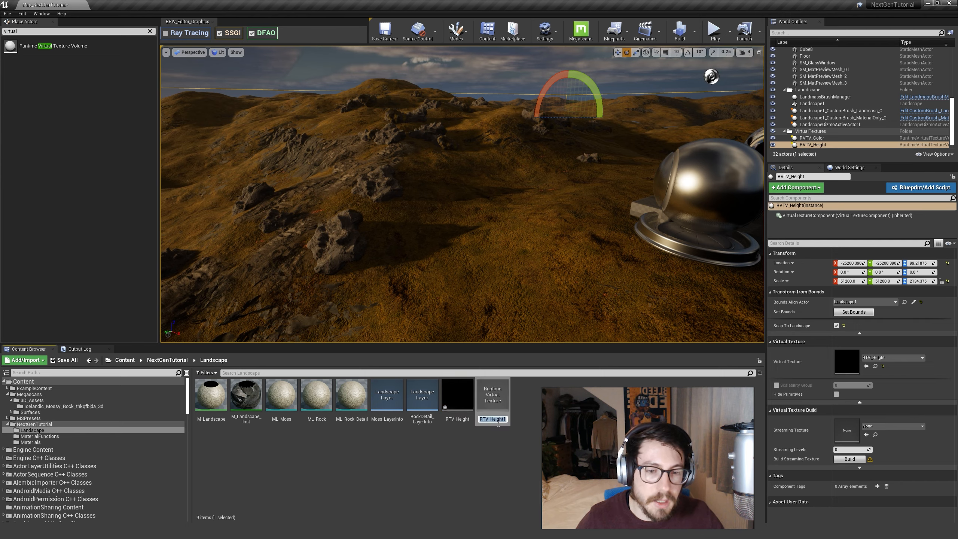
{"action": "type", "text": "RTV_Color"}
{"action": "key", "text": "Return"}
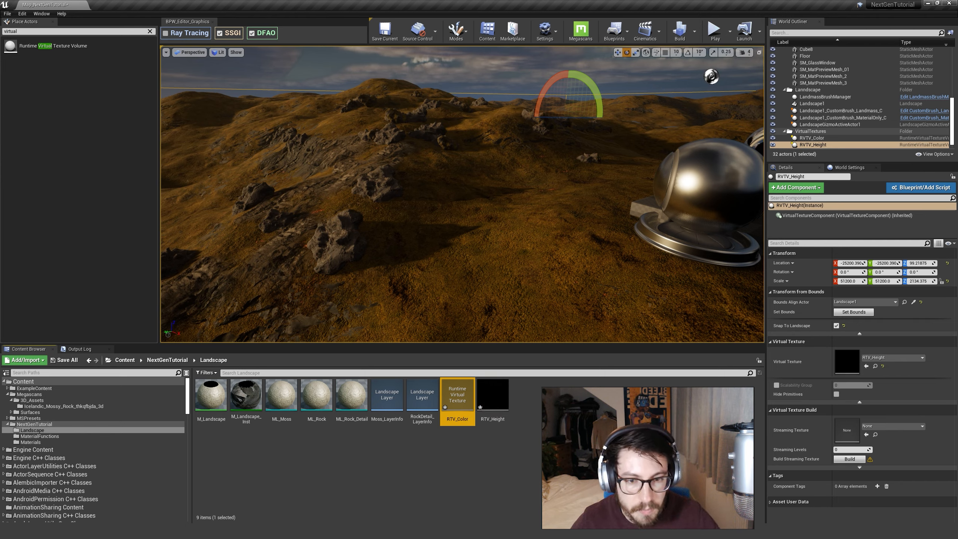
Assign the RTV_Color texture to the RVTV_Color volume and set the volume's bounds from the aligned landscape.
{"action": "left_click", "coordinate": [815, 137]}
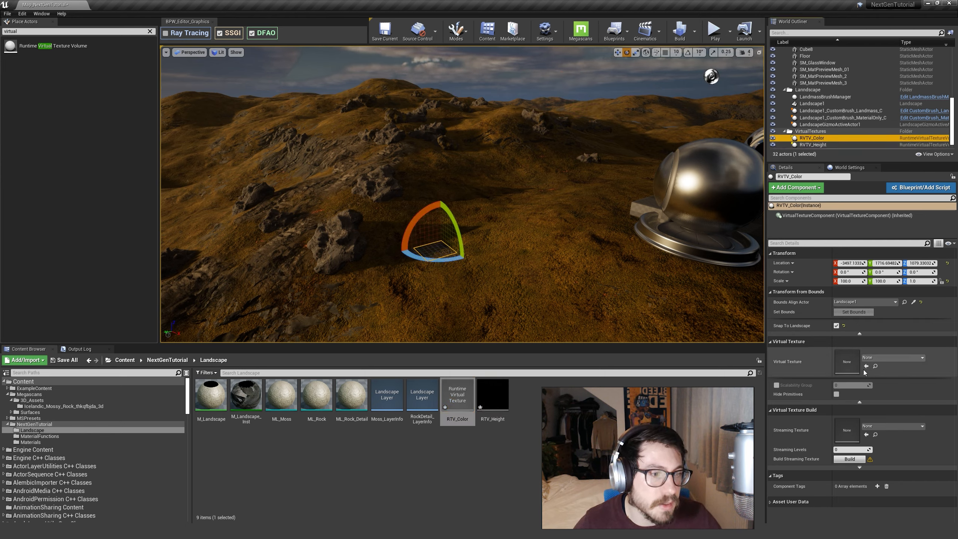
{"action": "left_click", "coordinate": [854, 314]}
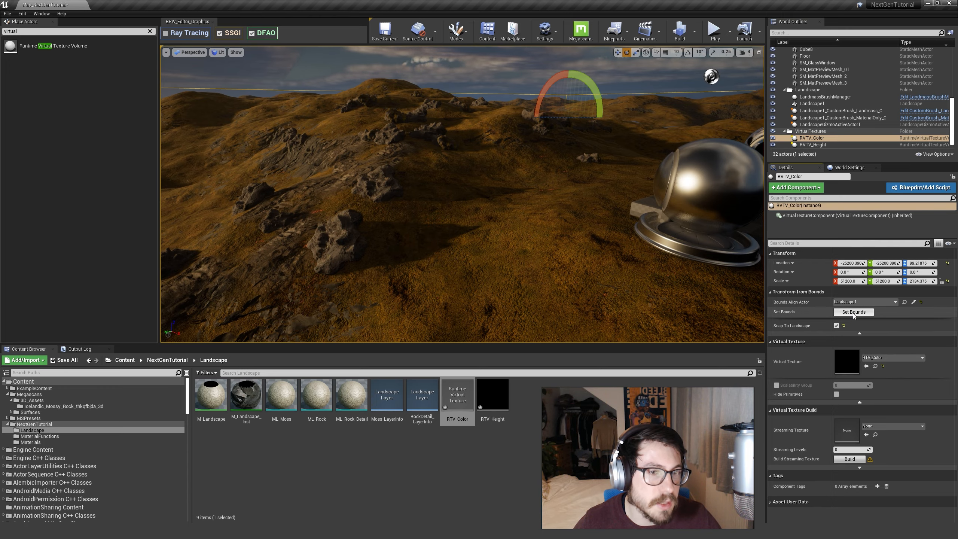
{"action": "mouse_move", "coordinate": [608, 246]}
{"action": "right_mouse_down"}
{"action": "mouse_move", "coordinate": [724, 247]}
{"action": "mouse_move", "coordinate": [509, 254]}
{"action": "mouse_move", "coordinate": [612, 249]}
{"action": "right_mouse_up"}
Set the virtual texture content of the RTV_Height asset to World Height and save the asset.
{"action": "left_click", "coordinate": [558, 424]}
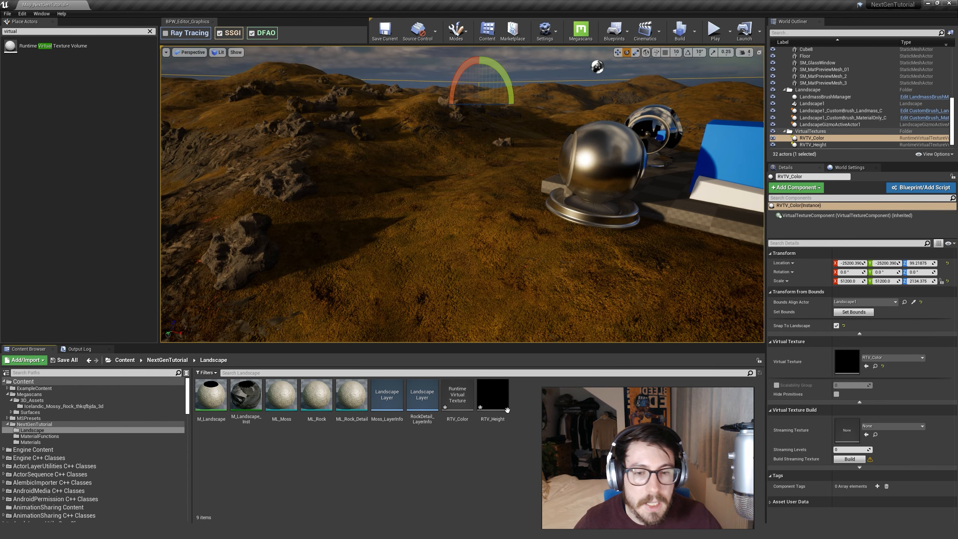
{"action": "left_click", "coordinate": [458, 401]}
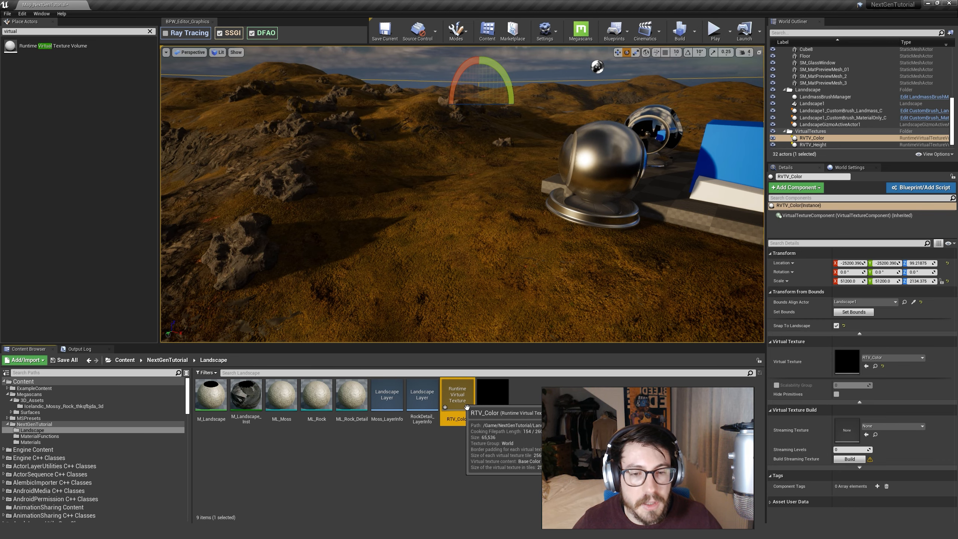
{"action": "double_click", "coordinate": [480, 405]}
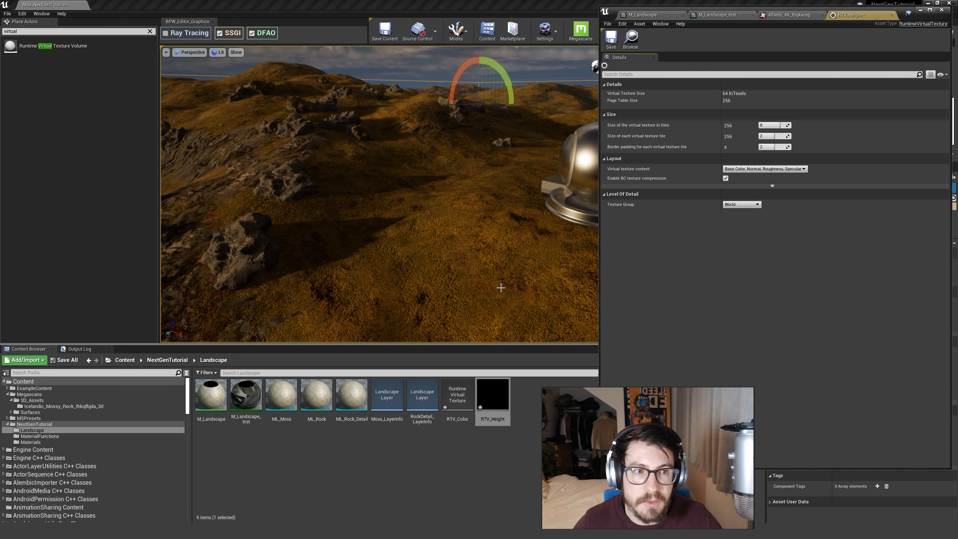
{"action": "left_click", "coordinate": [743, 169]}
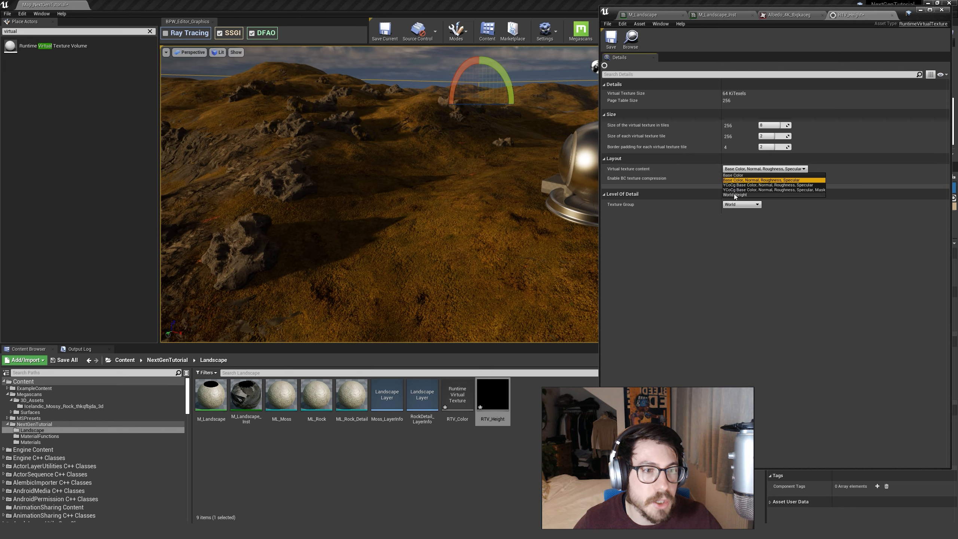
{"action": "left_click", "coordinate": [619, 169]}
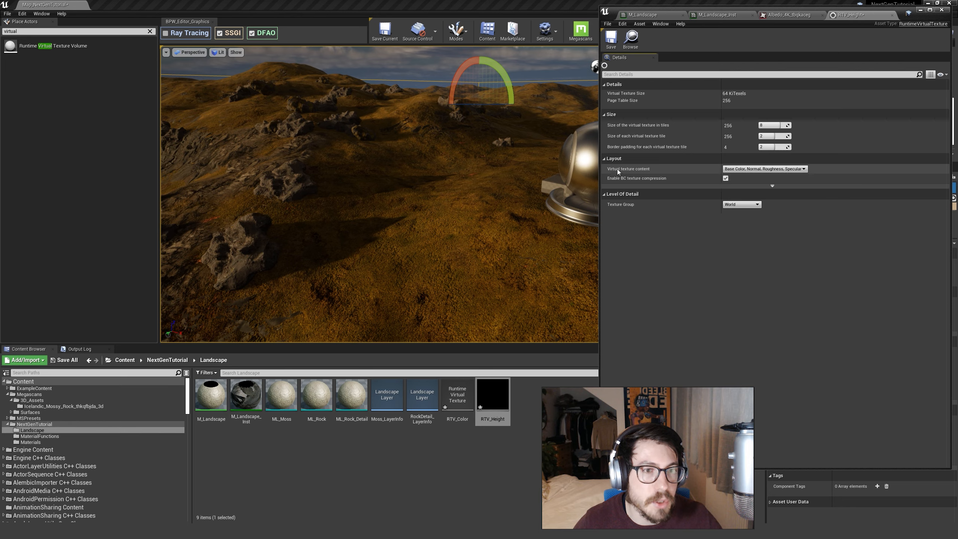
{"action": "left_click", "coordinate": [755, 170]}
{"action": "left_click", "coordinate": [738, 189]}
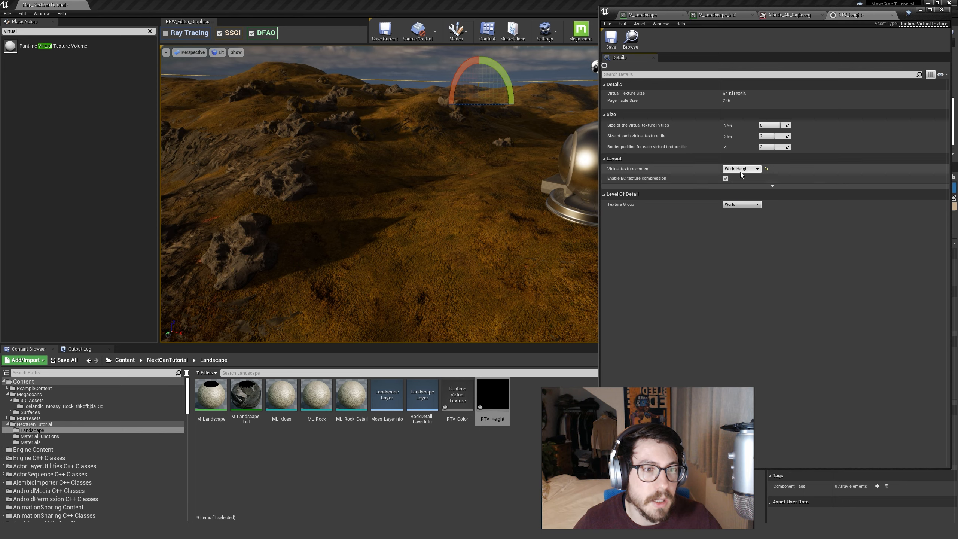
{"action": "left_click", "coordinate": [612, 38]}
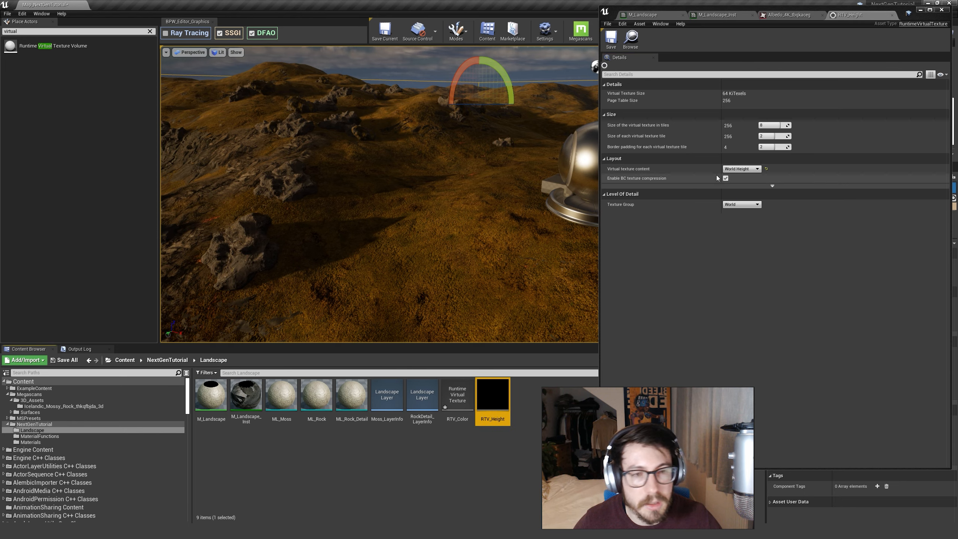
Set the virtual texture content of the RTV_Color asset to YCoCg Base Color, Normal, Roughness, Specular and save it.
{"action": "double_click", "coordinate": [458, 396]}
{"action": "left_click", "coordinate": [760, 170]}
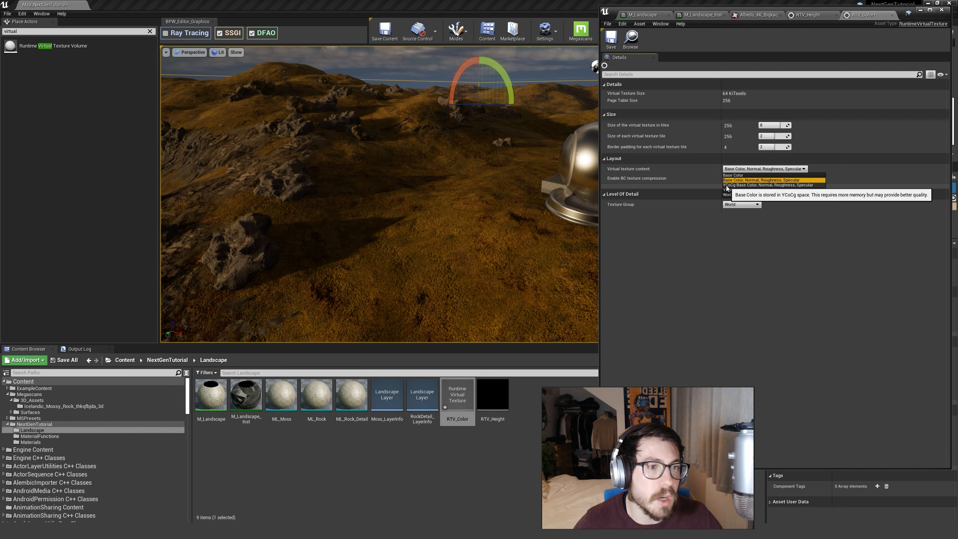
{"action": "left_click", "coordinate": [744, 185]}
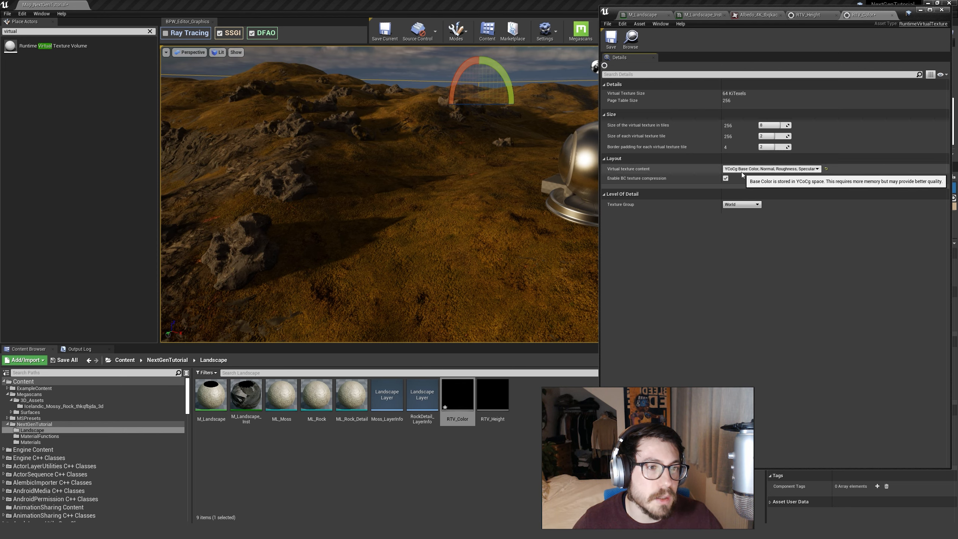
{"action": "left_click", "coordinate": [611, 38]}
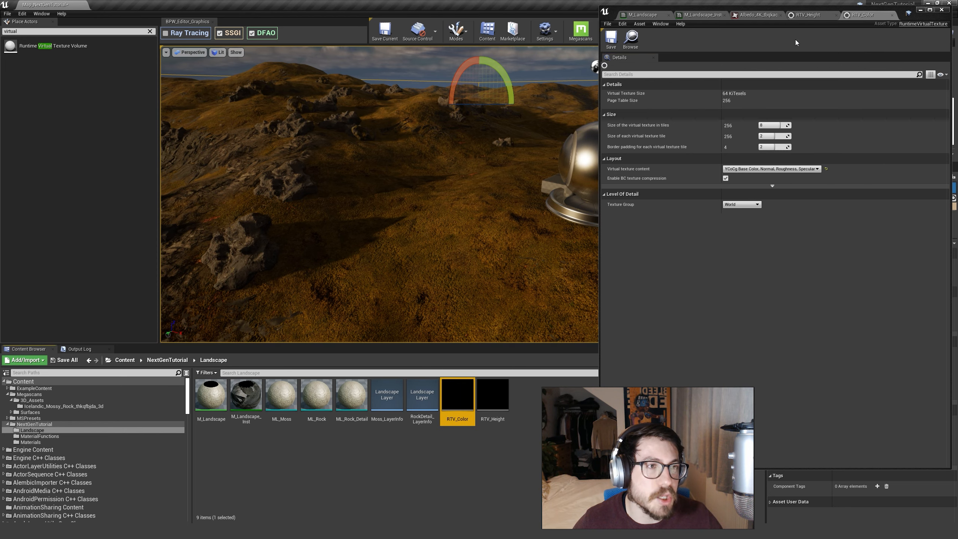
Close the RTV_Color and RTV_Height texture editors and minimize the asset editor window.
{"action": "left_click", "coordinate": [892, 15]}
{"action": "left_click", "coordinate": [836, 15]}
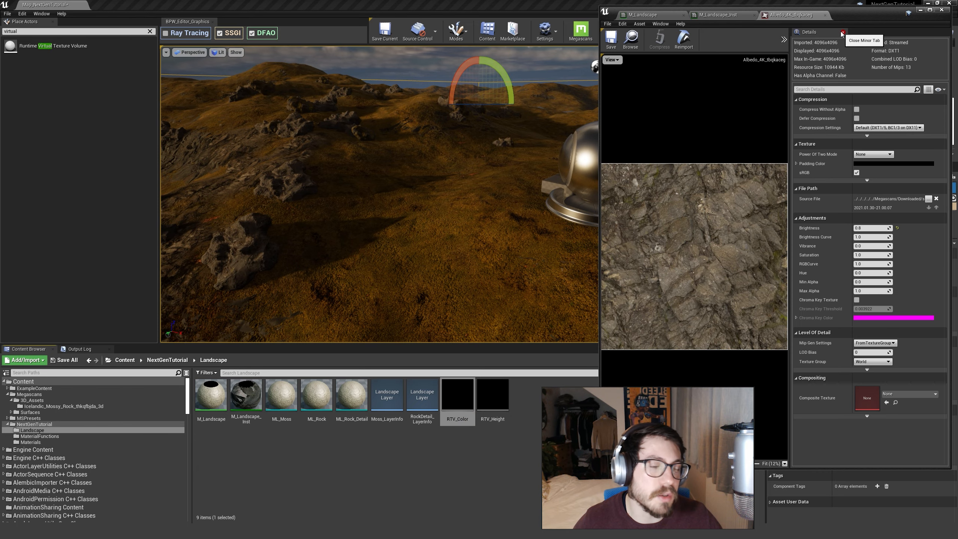
{"action": "left_click", "coordinate": [921, 10]}
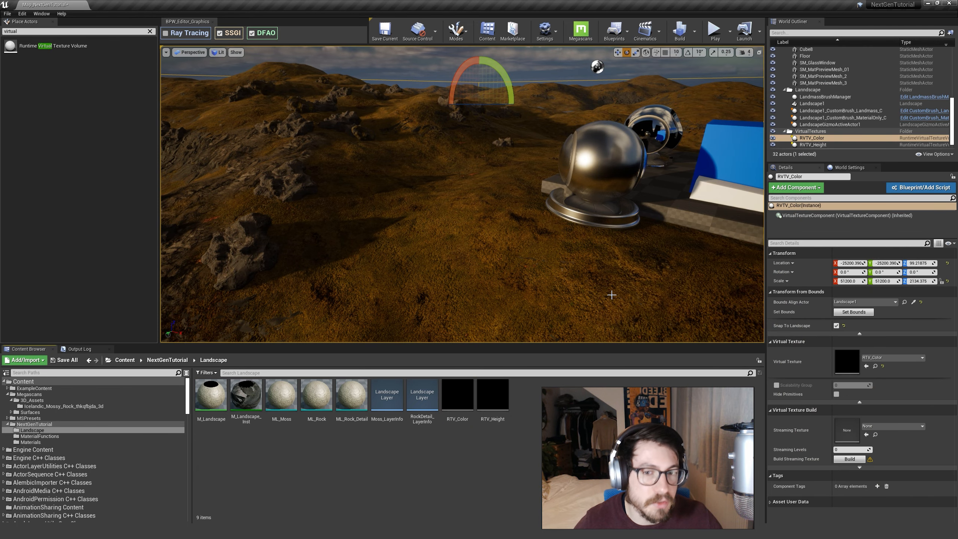
Clear the actor selection and save all modified content, including the map.
{"action": "left_click", "coordinate": [819, 105]}
{"action": "key", "text": "Escape"}
{"action": "mouse_move", "coordinate": [713, 155]}
{"action": "right_mouse_down"}
{"action": "mouse_move", "coordinate": [694, 181]}
{"action": "mouse_move", "coordinate": [712, 155]}
{"action": "right_mouse_up"}
{"action": "key", "text": "s"}
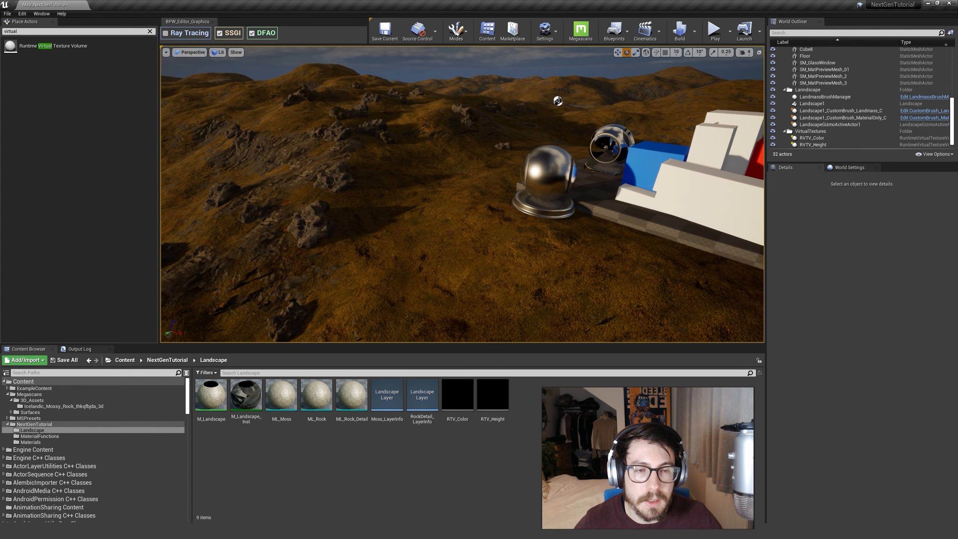
{"action": "left_click", "coordinate": [66, 360]}
{"action": "left_click", "coordinate": [545, 335]}
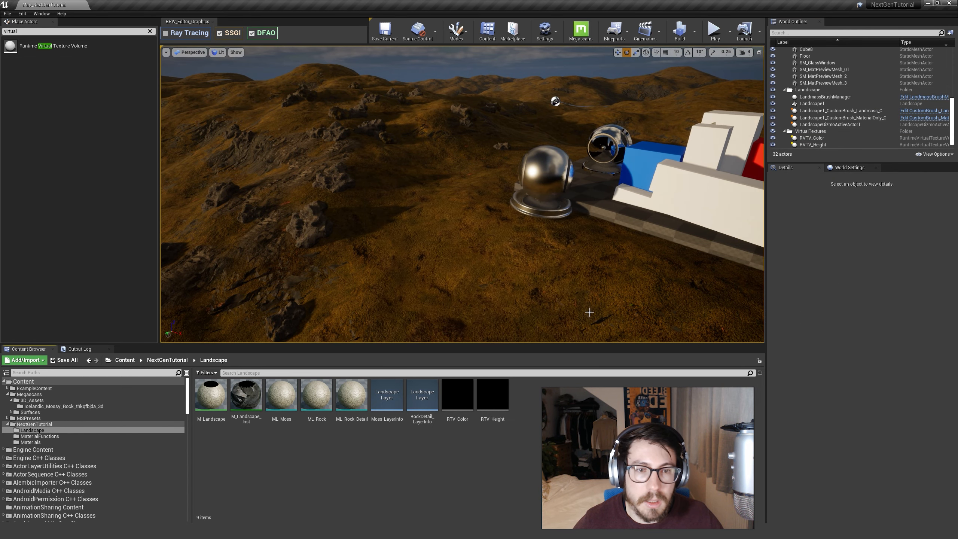
{"action": "key", "text": "w"}
{"action": "right_click_drag", "start_coordinate": [583, 214], "coordinate": [563, 237]}
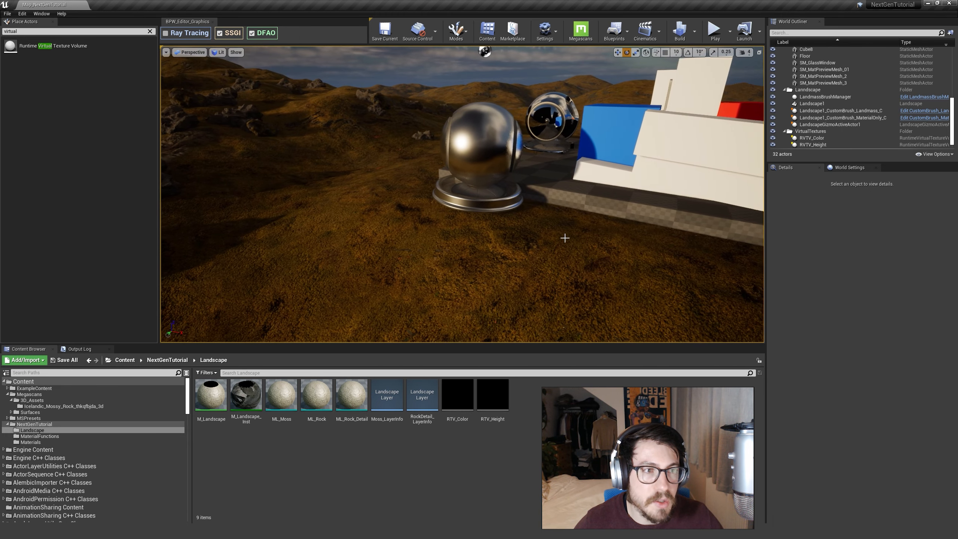
{"action": "right_click_drag", "start_coordinate": [556, 297], "coordinate": [574, 308]}
{"action": "key", "text": "s"}
{"action": "left_click", "coordinate": [501, 410]}
{"action": "left_click", "coordinate": [462, 408], "text": "ctrl"}
{"action": "left_click", "coordinate": [519, 417]}
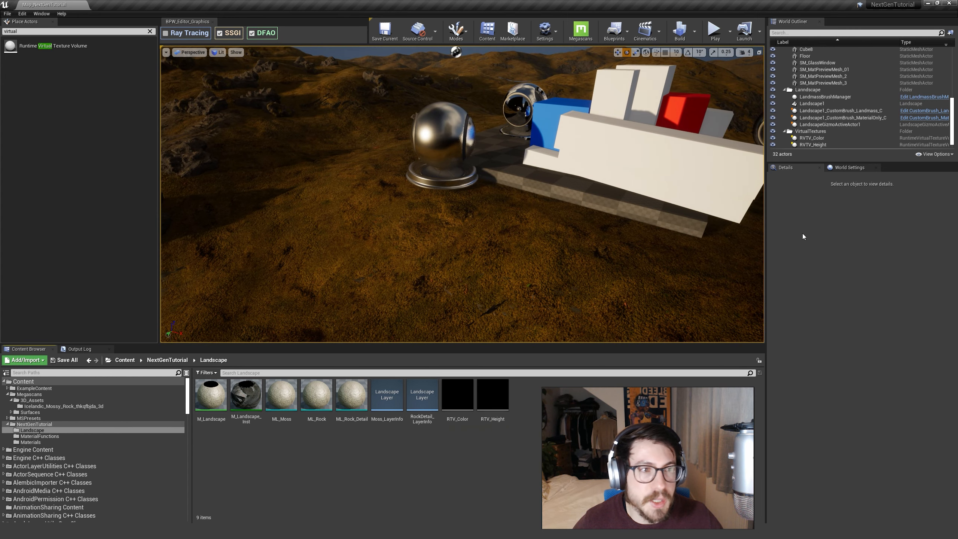
{"action": "left_click", "coordinate": [822, 140]}
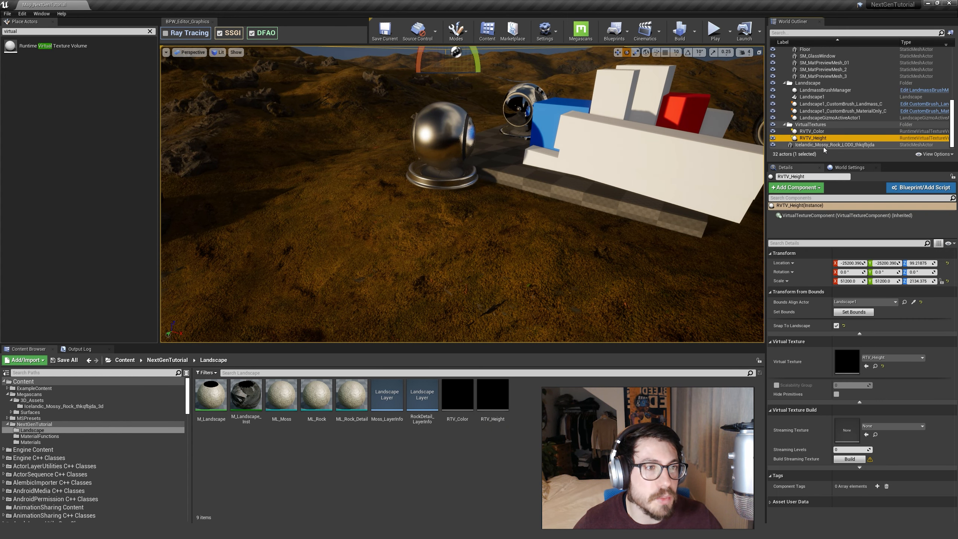
{"action": "key", "text": "Escape"}
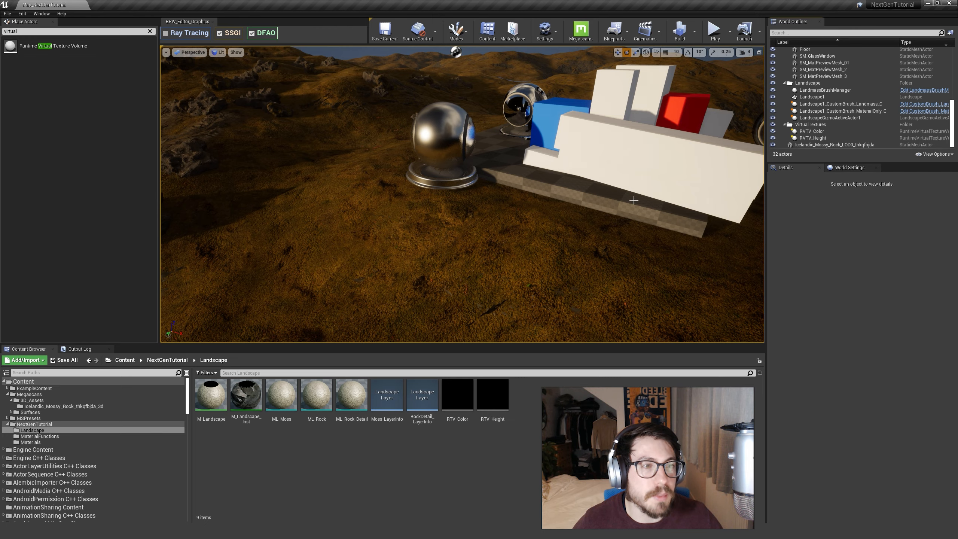
{"action": "right_click_drag", "start_coordinate": [471, 242], "coordinate": [438, 228]}
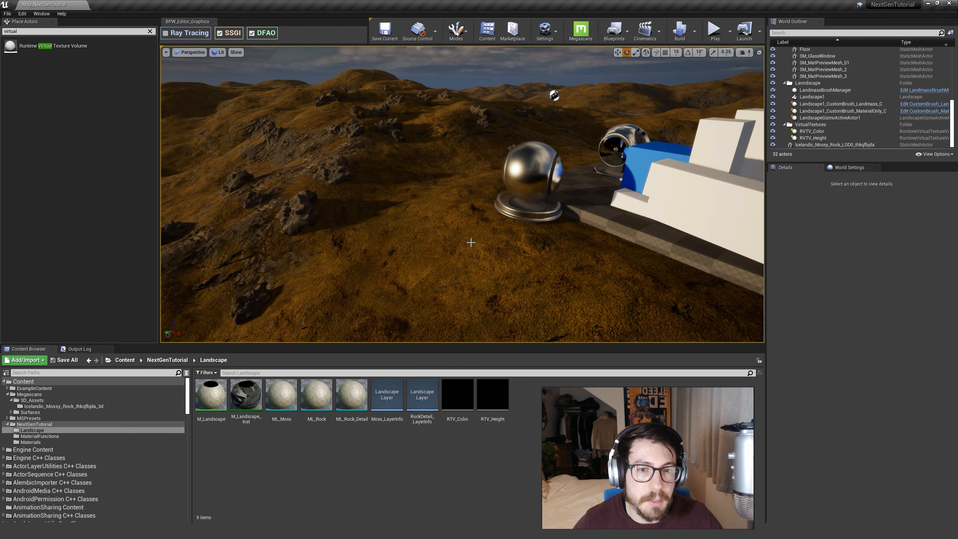
Open the parent material M_Landscape from the landscape's assigned material instance and maximize the editor window.
{"action": "left_click", "coordinate": [471, 242]}
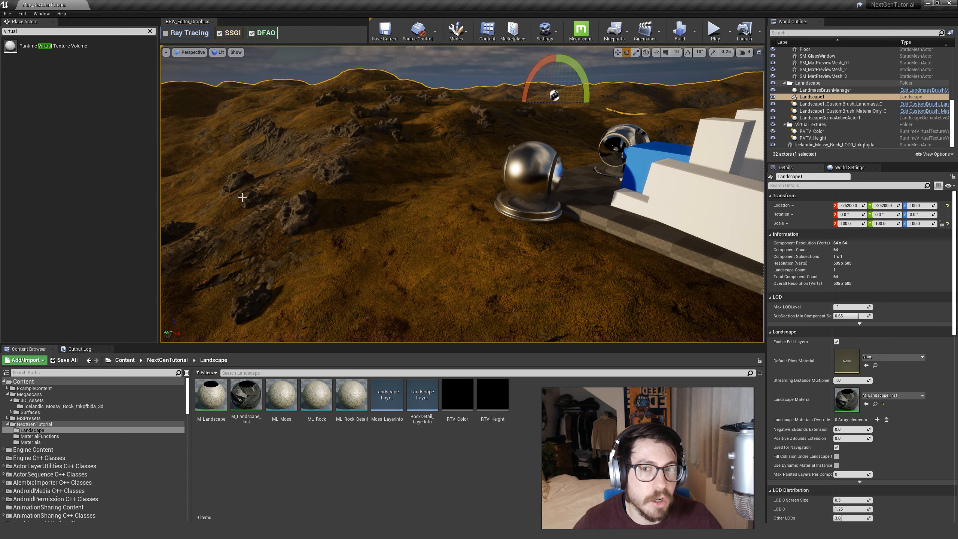
{"action": "double_click", "coordinate": [849, 403]}
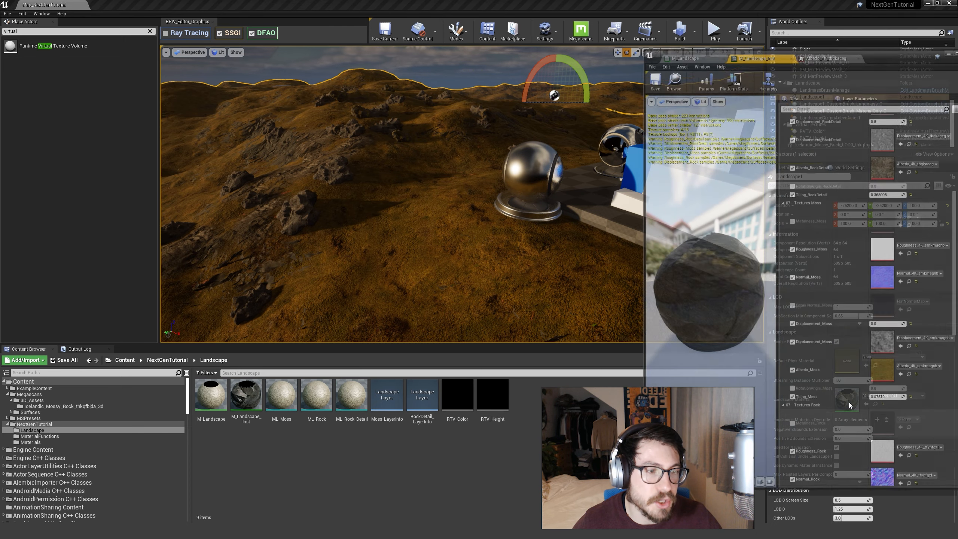
{"action": "scroll", "coordinate": [810, 322], "scroll_direction": "down", "scroll_amount": 10}
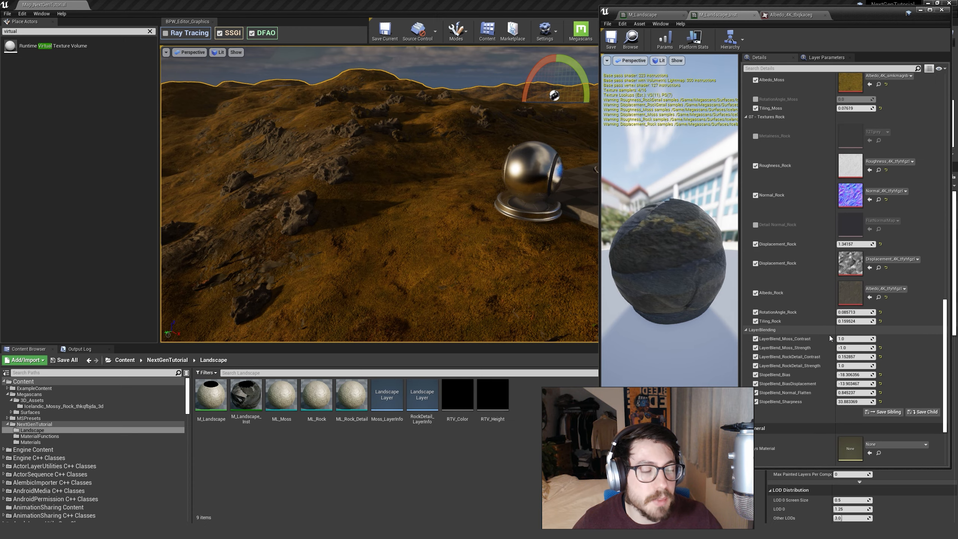
{"action": "double_click", "coordinate": [851, 383]}
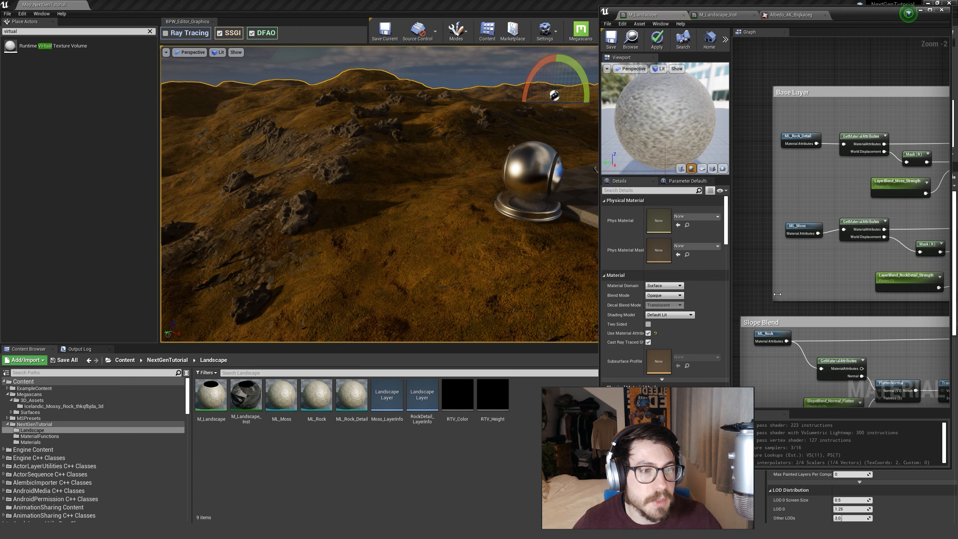
{"action": "scroll", "coordinate": [778, 290], "scroll_direction": "down", "scroll_amount": 2}
{"action": "left_click", "coordinate": [931, 9]}
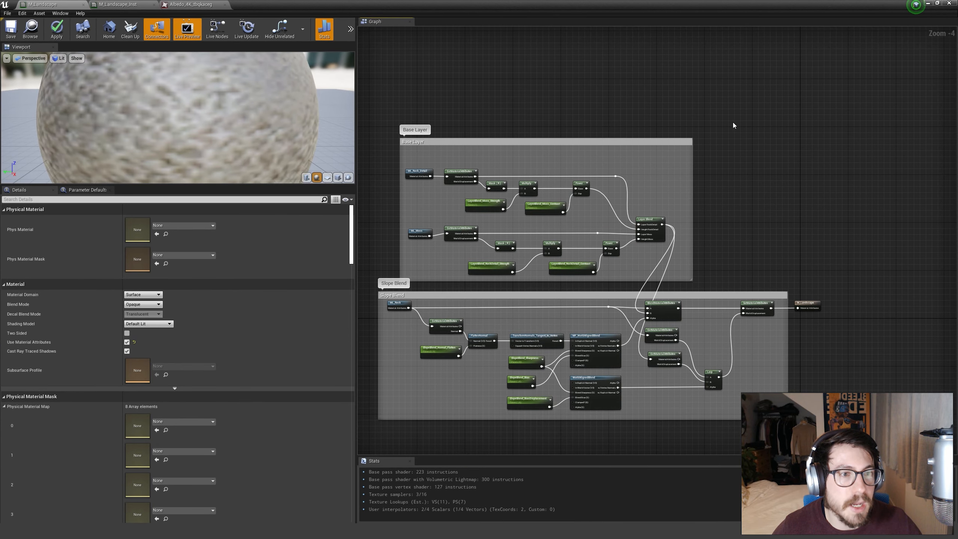
Add a Runtime Virtual Texture Output node to the M_Landscape graph, outside the Slope Blend group near the material result node.
{"action": "scroll", "coordinate": [769, 260], "scroll_direction": "up", "scroll_amount": 2}
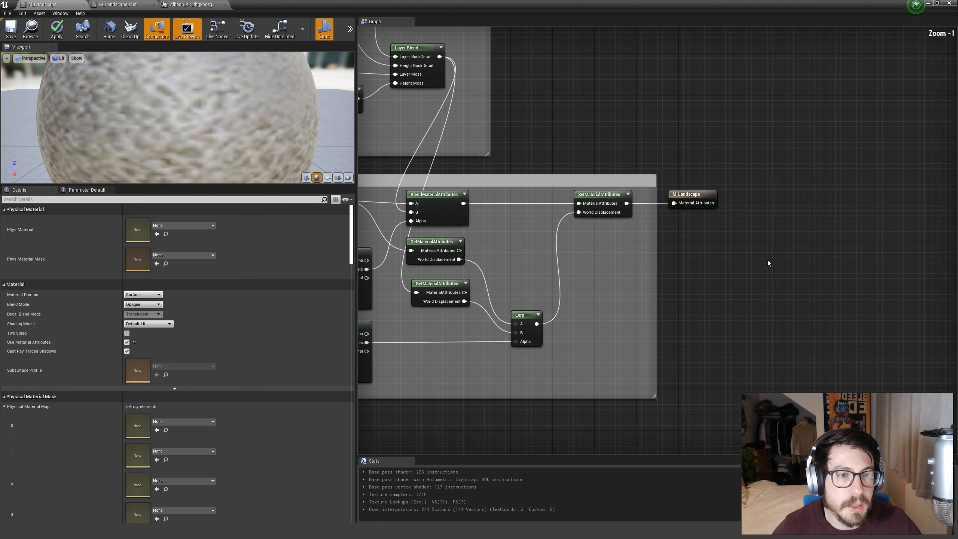
{"action": "scroll", "coordinate": [777, 273], "scroll_direction": "down", "scroll_amount": 3}
{"action": "scroll", "coordinate": [701, 239], "scroll_direction": "up", "scroll_amount": 2}
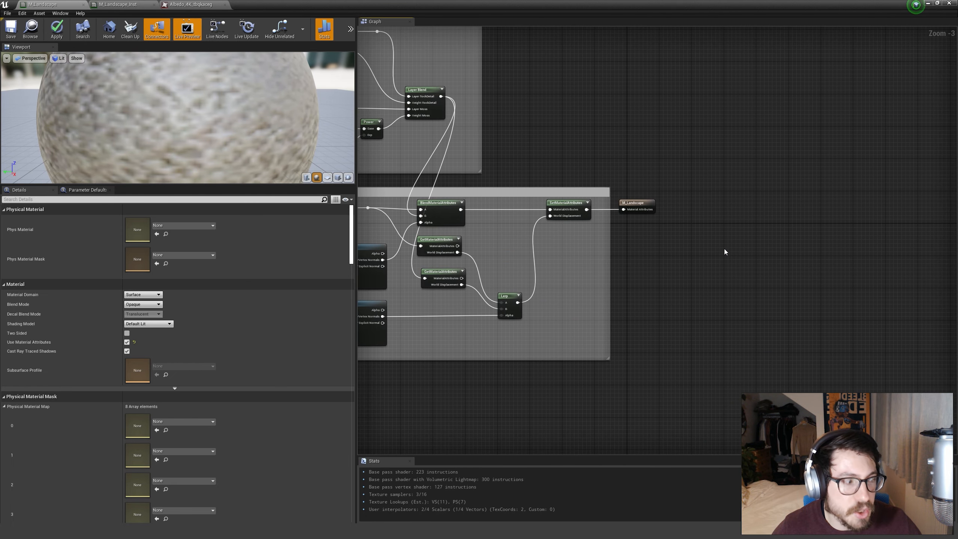
{"action": "right_click", "coordinate": [657, 299]}
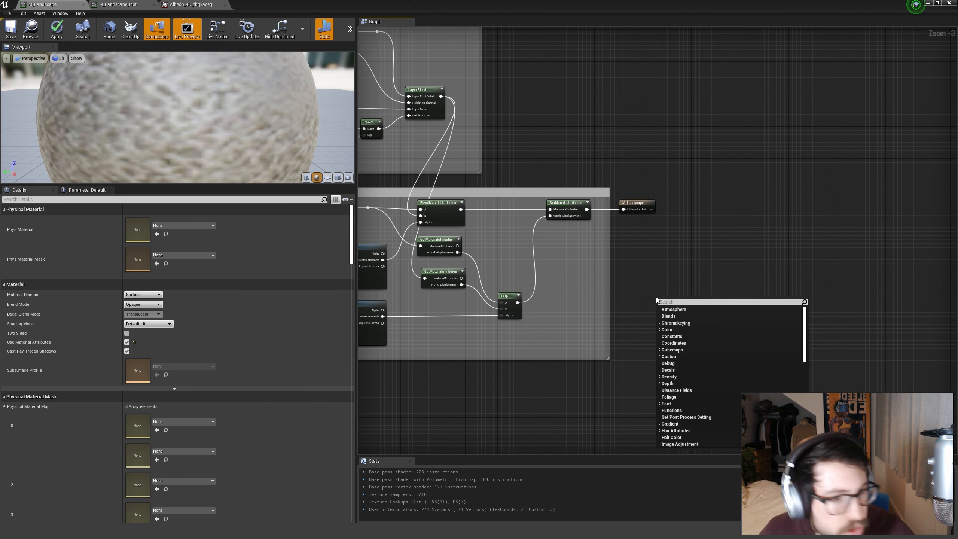
{"action": "type", "text": "spri"}
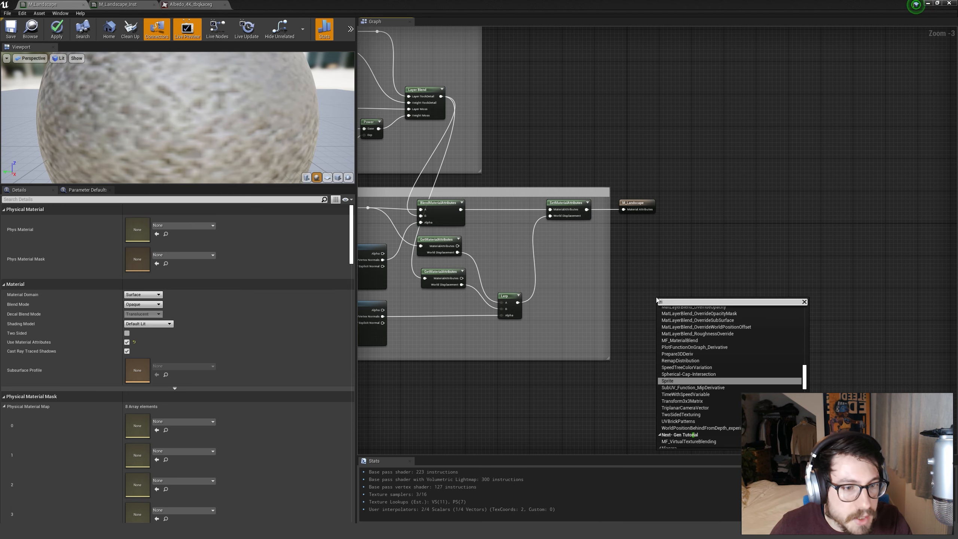
{"action": "key", "text": "BackSpace"}
{"action": "key", "text": "BackSpace"}
{"action": "key", "text": "BackSpace"}
{"action": "key", "text": "BackSpace"}
{"action": "type", "text": "runt"}
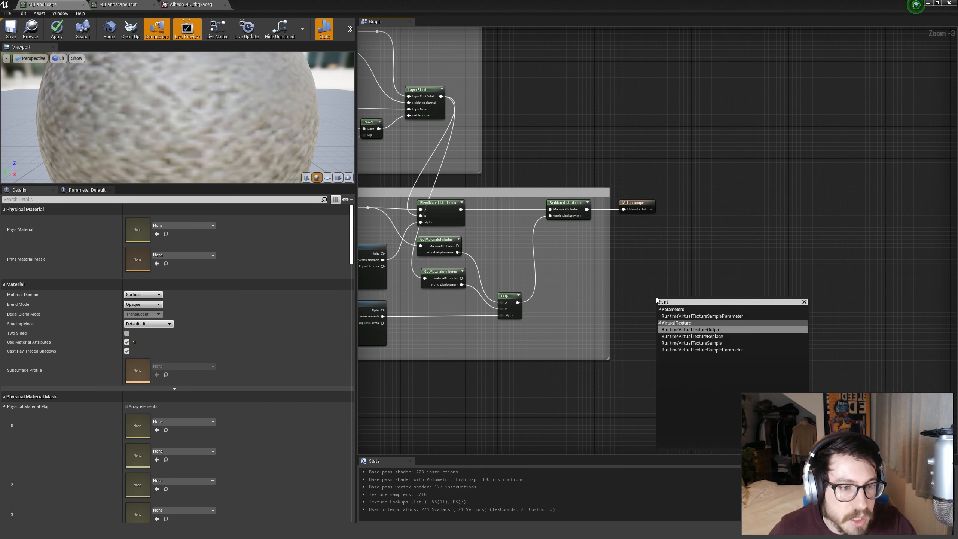
{"action": "key", "text": "Return"}
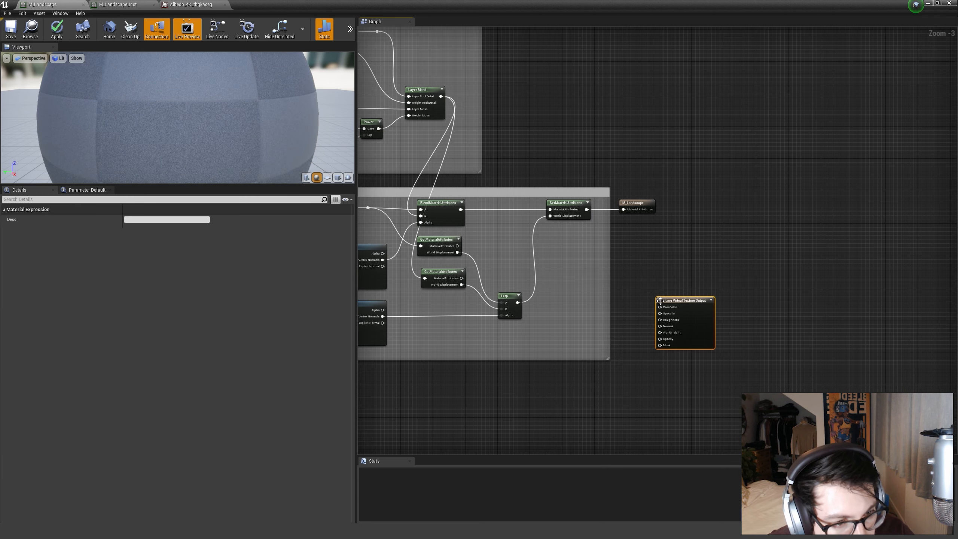
Move the Runtime Virtual Texture Output node farther right of the M_Landscape result node, leaving room for another node between.
{"action": "scroll", "coordinate": [683, 298], "scroll_direction": "up", "scroll_amount": 3}
{"action": "left_click_drag", "start_coordinate": [694, 305], "coordinate": [777, 198]}
{"action": "left_click", "coordinate": [576, 193]}
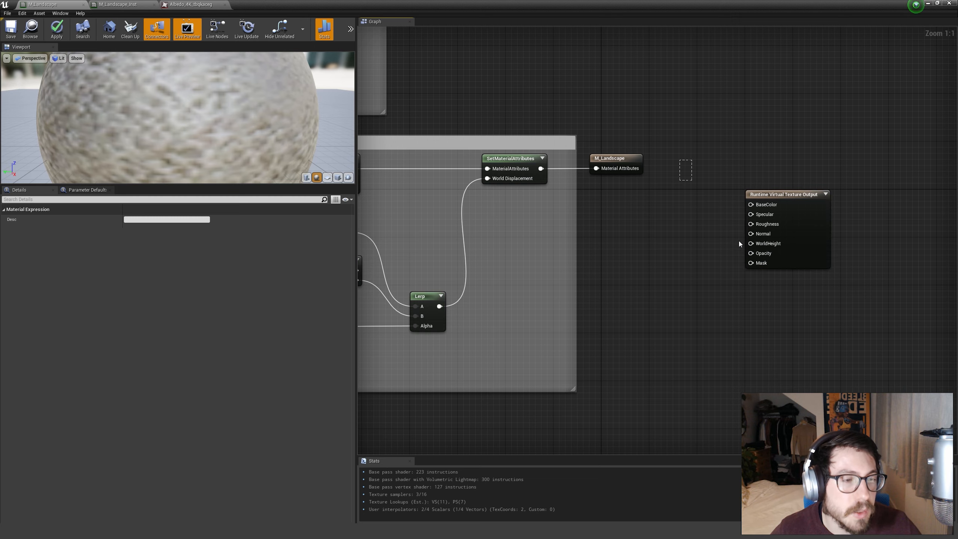
{"action": "left_click", "coordinate": [785, 280]}
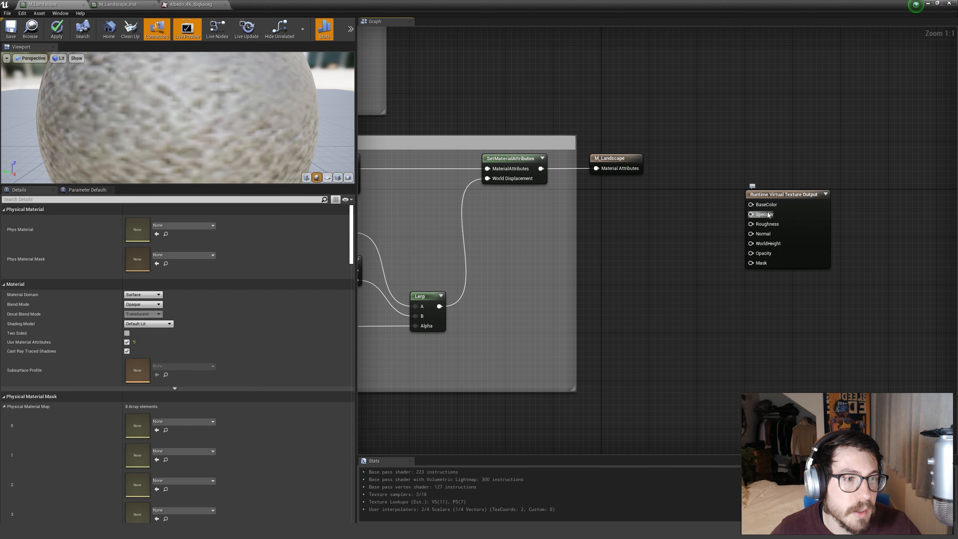
{"action": "right_click_drag", "start_coordinate": [768, 215], "coordinate": [644, 222]}
Add a BreakMaterialAttributes node fed by the output of the final SetMaterialAttributes node.
{"action": "left_click_drag", "start_coordinate": [417, 176], "coordinate": [420, 182]}
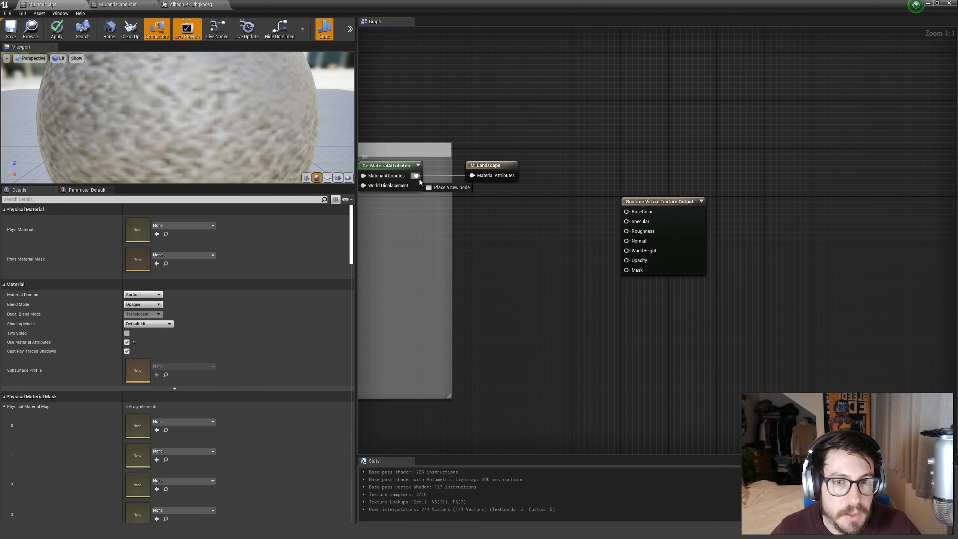
{"action": "left_click_drag", "start_coordinate": [514, 246], "coordinate": [514, 242]}
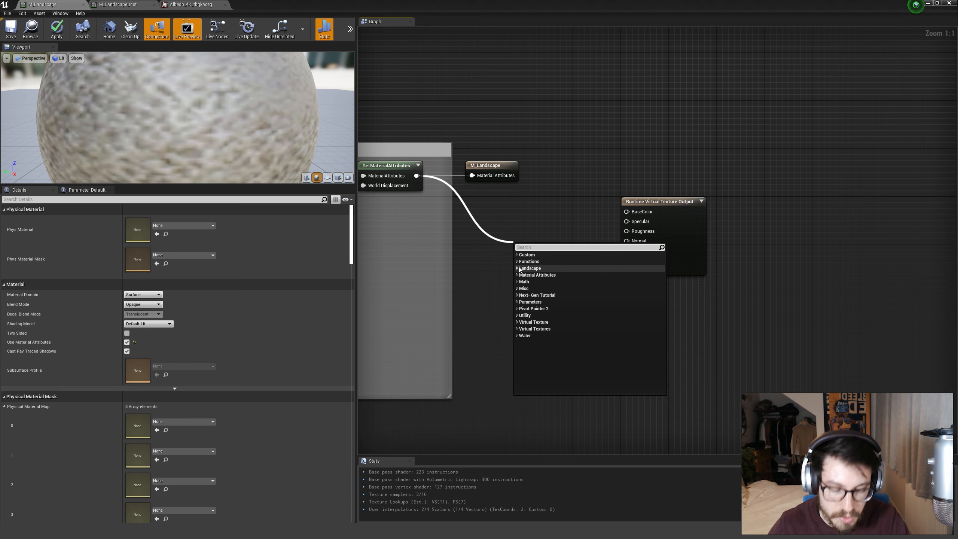
{"action": "type", "text": "break"}
{"action": "key", "text": "Return"}
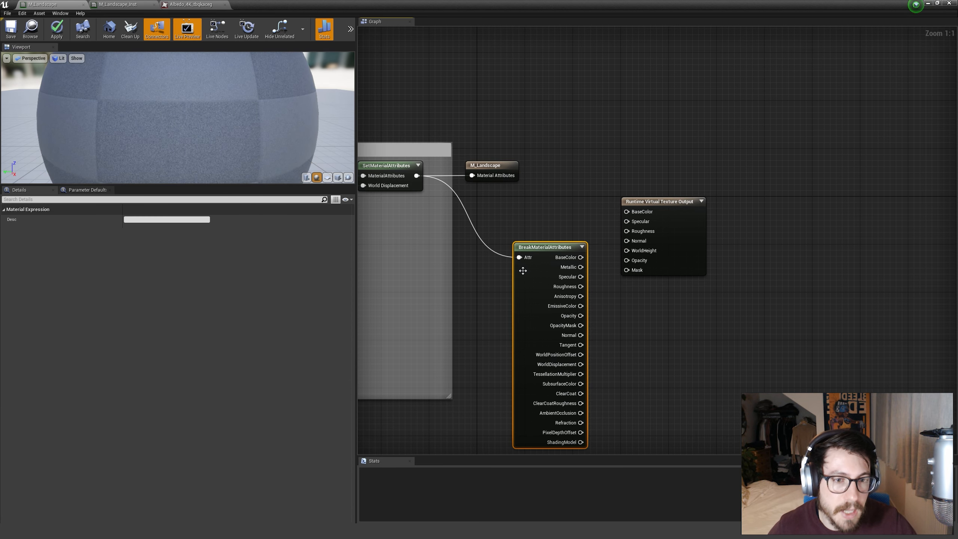
Place the BreakMaterialAttributes node level with the Runtime Virtual Texture Output node and align the M_Landscape result node above it.
{"action": "left_click_drag", "start_coordinate": [541, 253], "coordinate": [510, 218]}
{"action": "left_click_drag", "start_coordinate": [502, 207], "coordinate": [502, 202]}
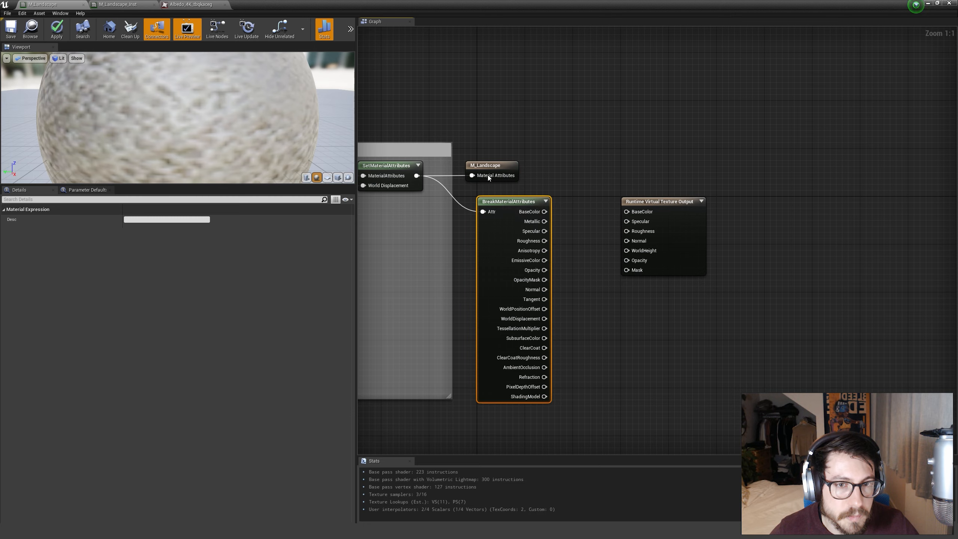
{"action": "left_click_drag", "start_coordinate": [487, 168], "coordinate": [498, 168]}
{"action": "left_click", "coordinate": [595, 206]}
{"action": "right_click_drag", "start_coordinate": [591, 230], "coordinate": [571, 220]}
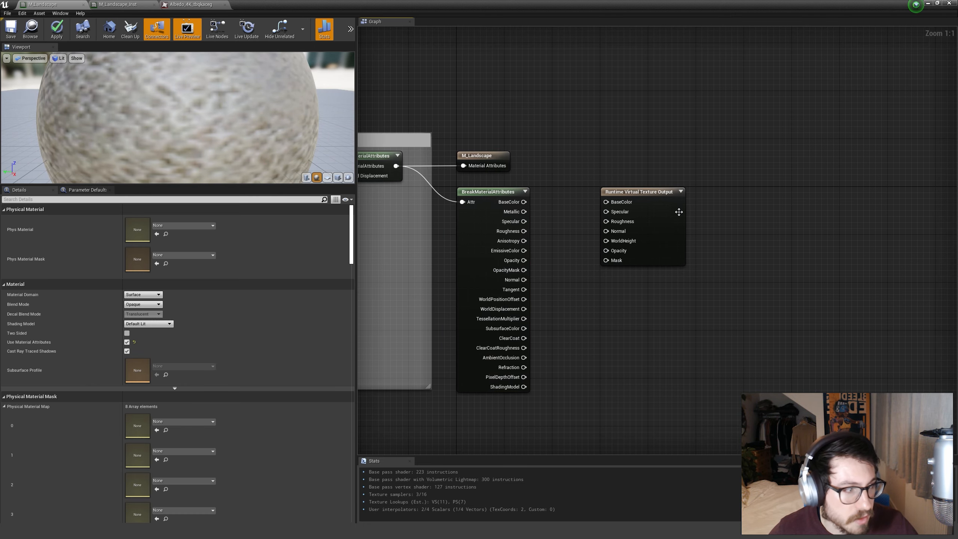
Connect BaseColor, Specular and Roughness from BreakMaterialAttributes to the matching inputs of the Runtime Virtual Texture Output.
{"action": "left_click_drag", "start_coordinate": [524, 202], "coordinate": [607, 211]}
{"action": "left_click", "coordinate": [561, 212]}
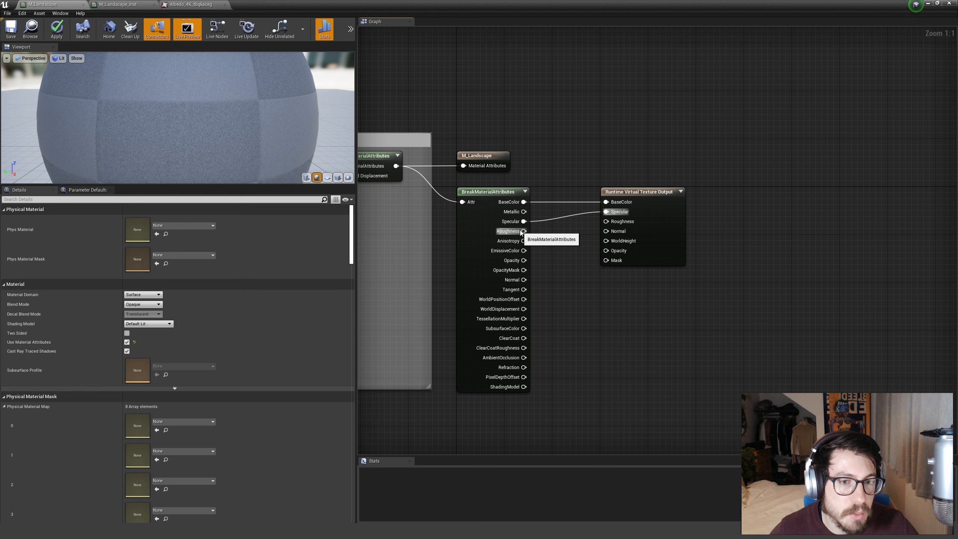
{"action": "left_click_drag", "start_coordinate": [524, 231], "coordinate": [608, 222]}
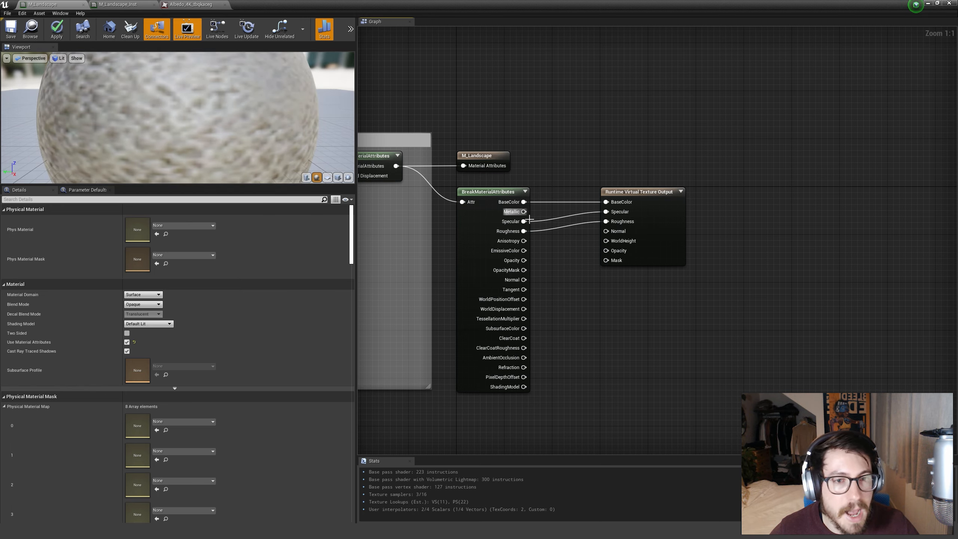
{"action": "left_click_drag", "start_coordinate": [524, 211], "coordinate": [592, 255]}
{"action": "left_click", "coordinate": [542, 229]}
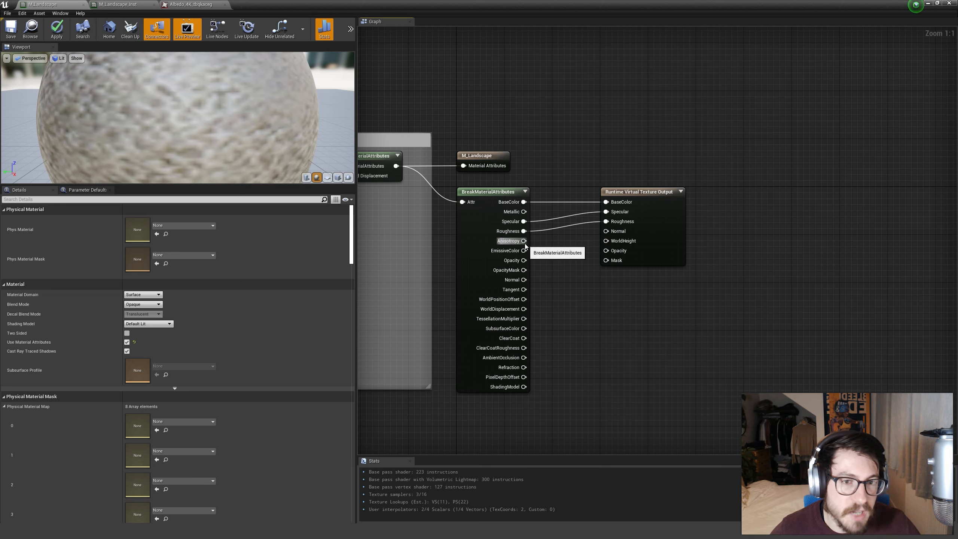
{"action": "left_click_drag", "start_coordinate": [524, 244], "coordinate": [564, 254]}
{"action": "left_click", "coordinate": [533, 249]}
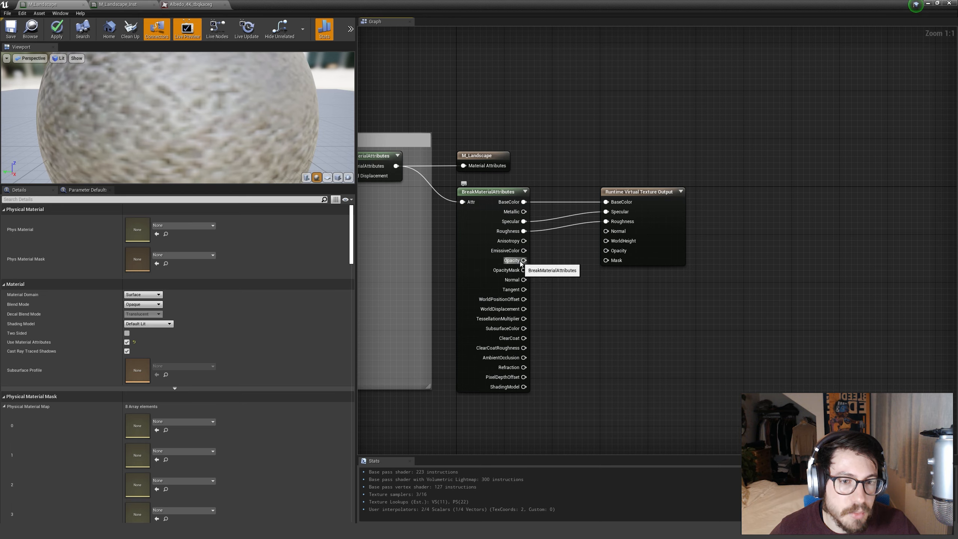
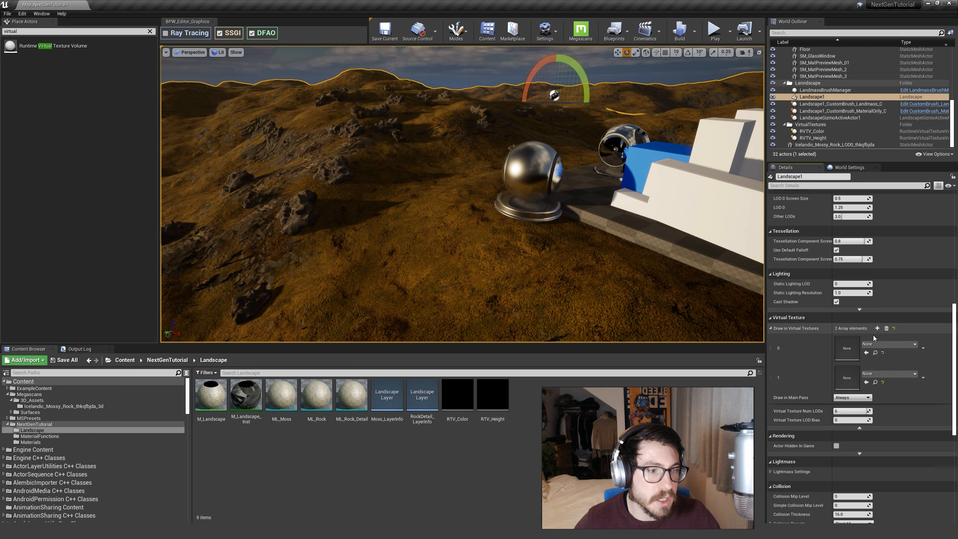
Assign RTV_Height and RTV_Color to Landscape1's two Draw in Virtual Textures slots, in that order, and save everything.
{"action": "left_click", "coordinate": [458, 396]}
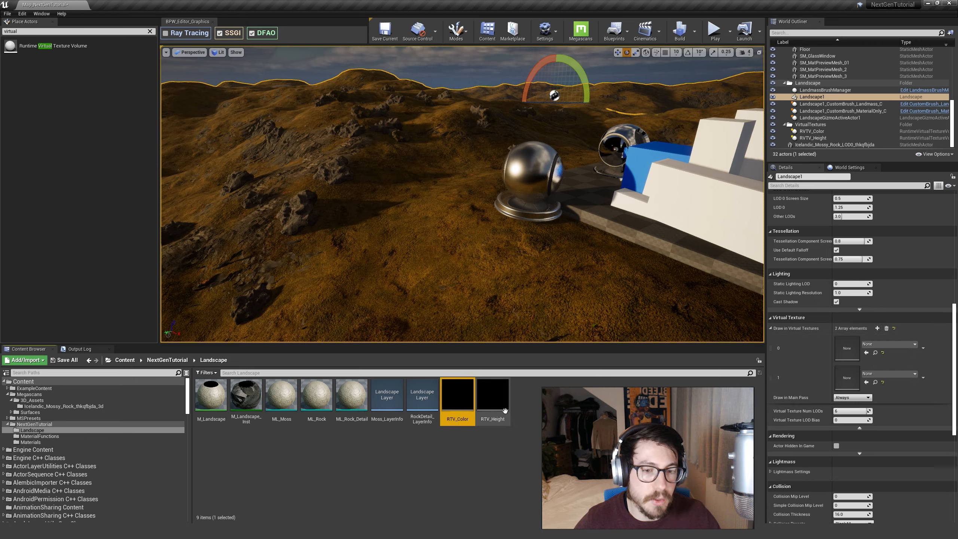
{"action": "left_click_drag", "start_coordinate": [505, 411], "coordinate": [857, 357]}
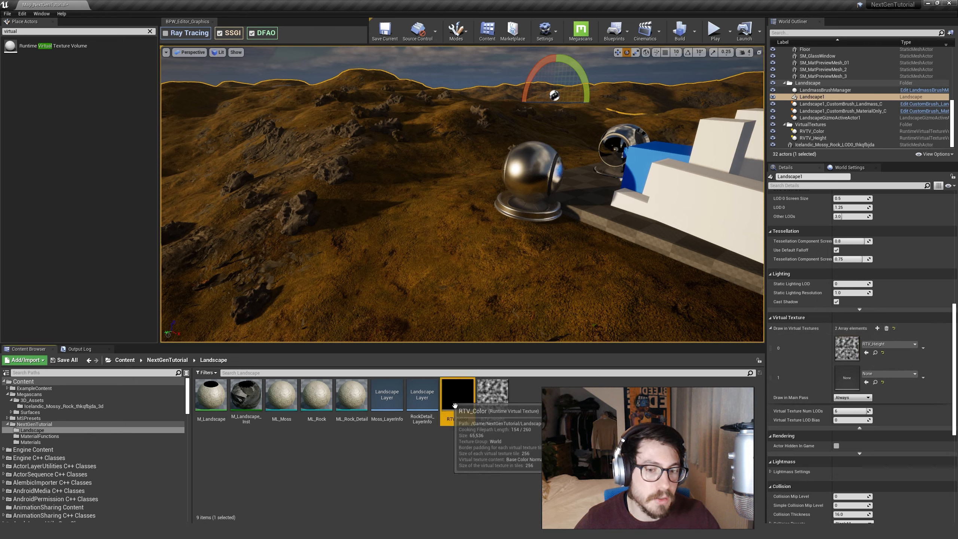
{"action": "left_click", "coordinate": [867, 383]}
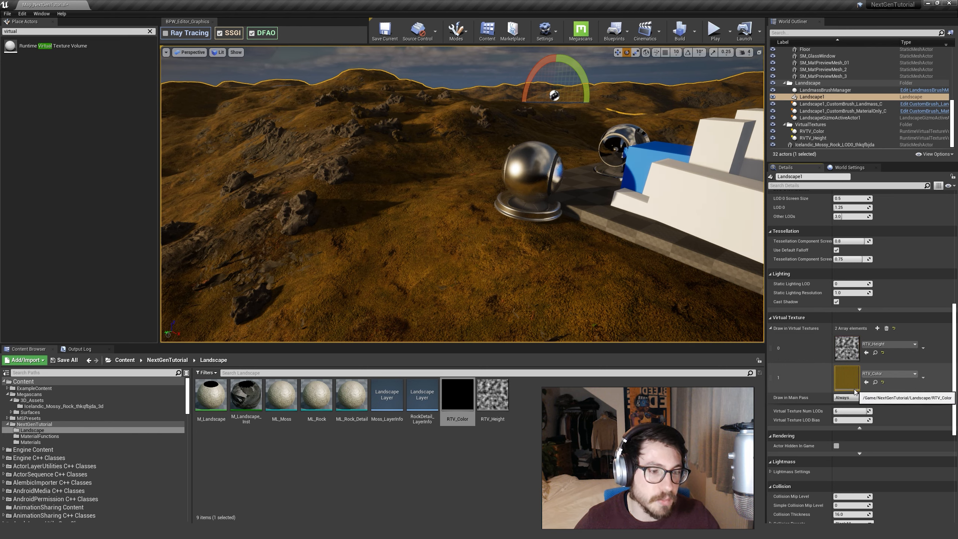
{"action": "left_click", "coordinate": [64, 359]}
{"action": "left_click", "coordinate": [549, 334]}
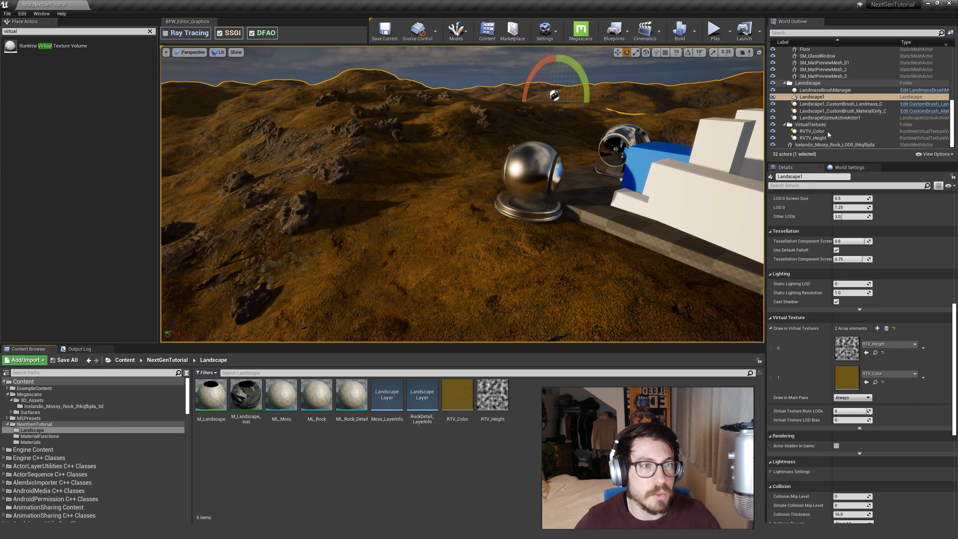
Inspect the rock foliage on the landscape and open the Icelandic_Mossy_Rock_thkqfbjda_3d_inst material instance from its Megascans folder.
{"action": "key", "text": "Escape"}
{"action": "left_click", "coordinate": [298, 219]}
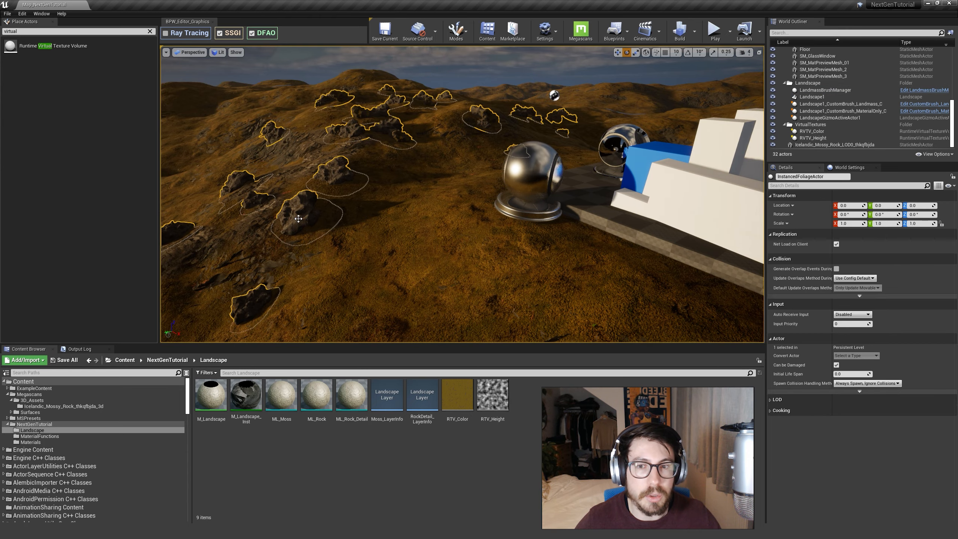
{"action": "key", "text": "w"}
{"action": "right_click_drag", "start_coordinate": [546, 245], "coordinate": [501, 236]}
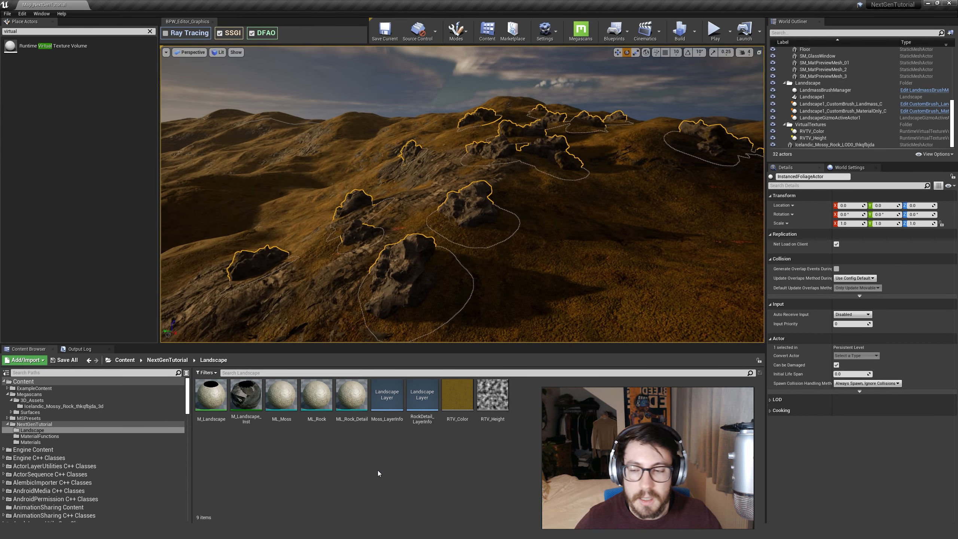
{"action": "left_click", "coordinate": [63, 406]}
{"action": "left_click", "coordinate": [352, 396]}
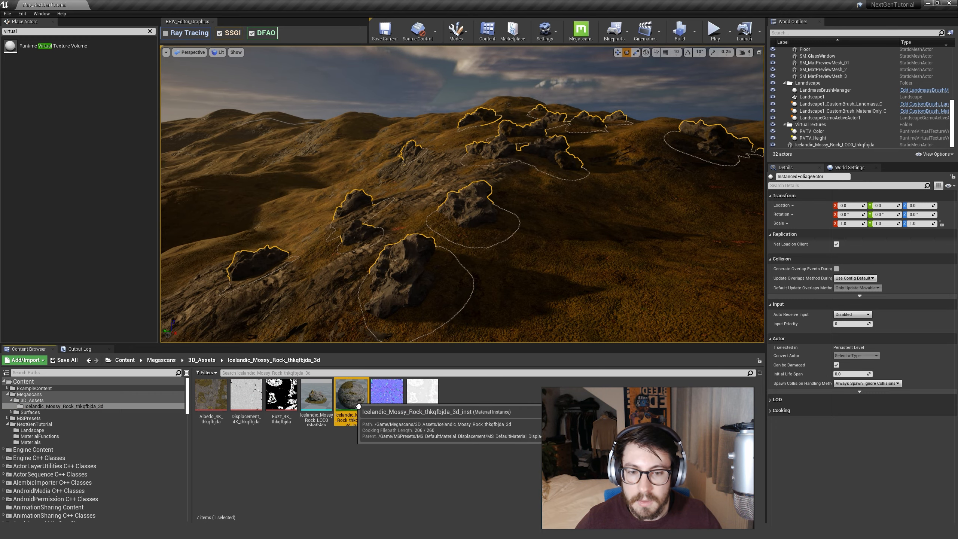
{"action": "double_click", "coordinate": [358, 406]}
Review the rock instance's parameter groups and open its parent material, MS_DefaultMaterial_Displacement.
{"action": "scroll", "coordinate": [679, 380], "scroll_direction": "down", "scroll_amount": 5}
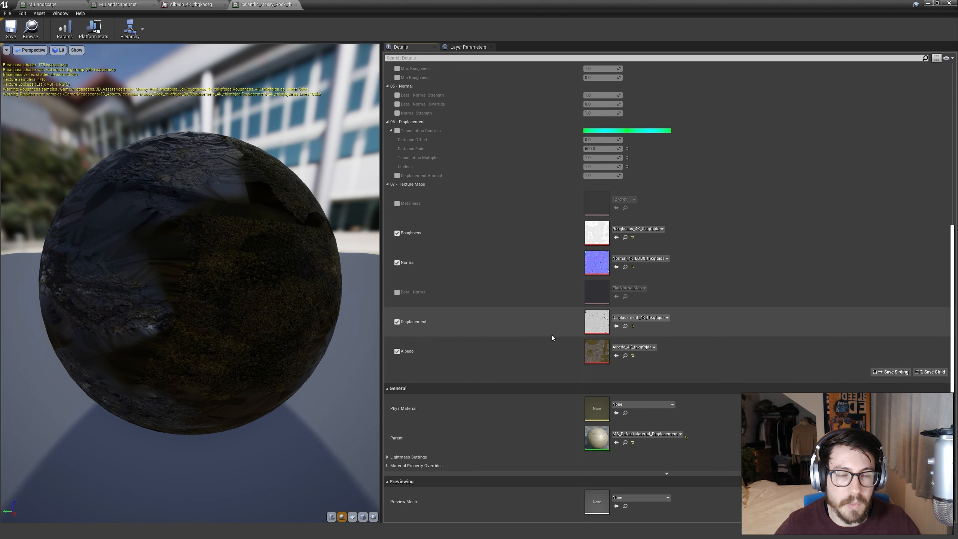
{"action": "scroll", "coordinate": [552, 338], "scroll_direction": "up", "scroll_amount": 6}
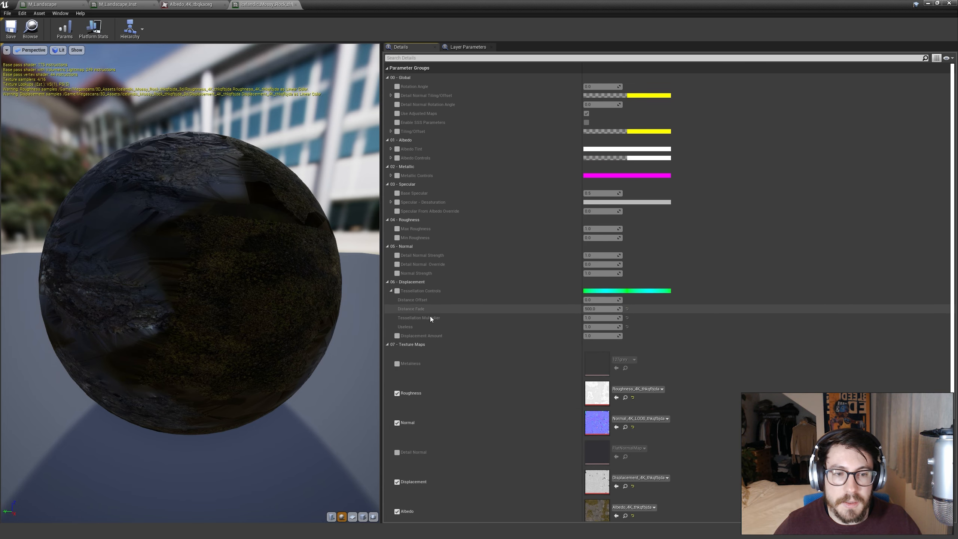
{"action": "left_click", "coordinate": [391, 290]}
{"action": "scroll", "coordinate": [551, 340], "scroll_direction": "down", "scroll_amount": 3}
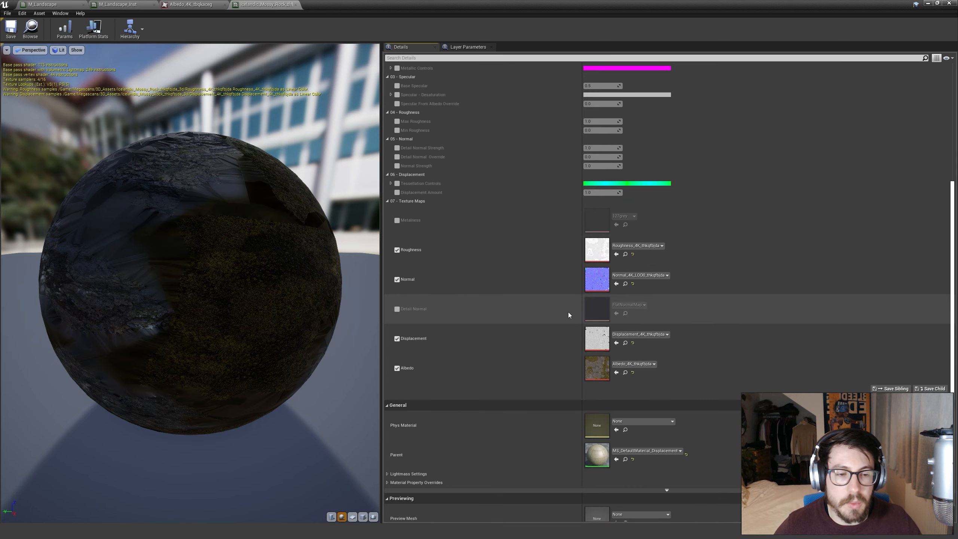
{"action": "double_click", "coordinate": [597, 434]}
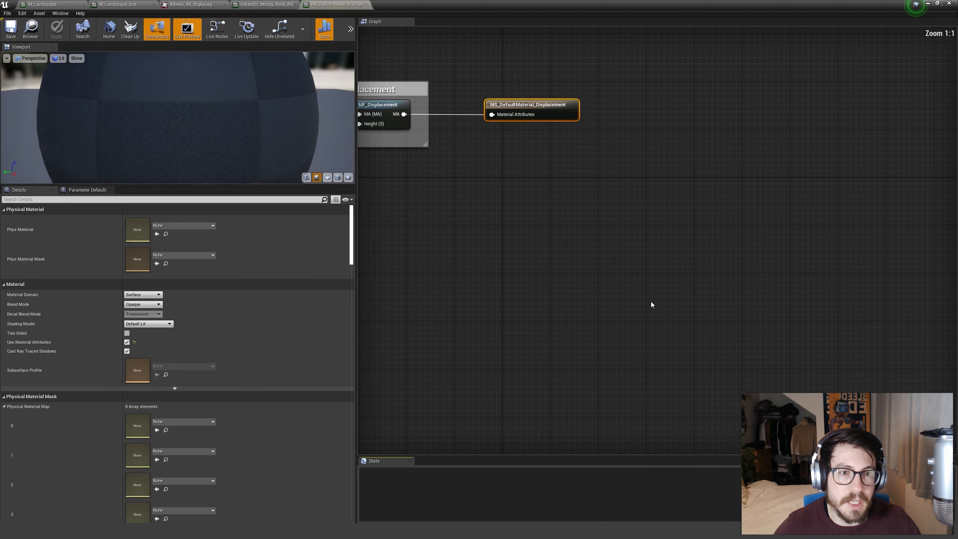
Add an MF_VirtualTextureBlending function node below the Adjustments and Displacement groups in the parent material's graph.
{"action": "right_click_drag", "start_coordinate": [652, 301], "coordinate": [777, 431]}
{"action": "scroll", "coordinate": [588, 360], "scroll_direction": "down", "scroll_amount": 5}
{"action": "right_click_drag", "start_coordinate": [505, 366], "coordinate": [662, 275]}
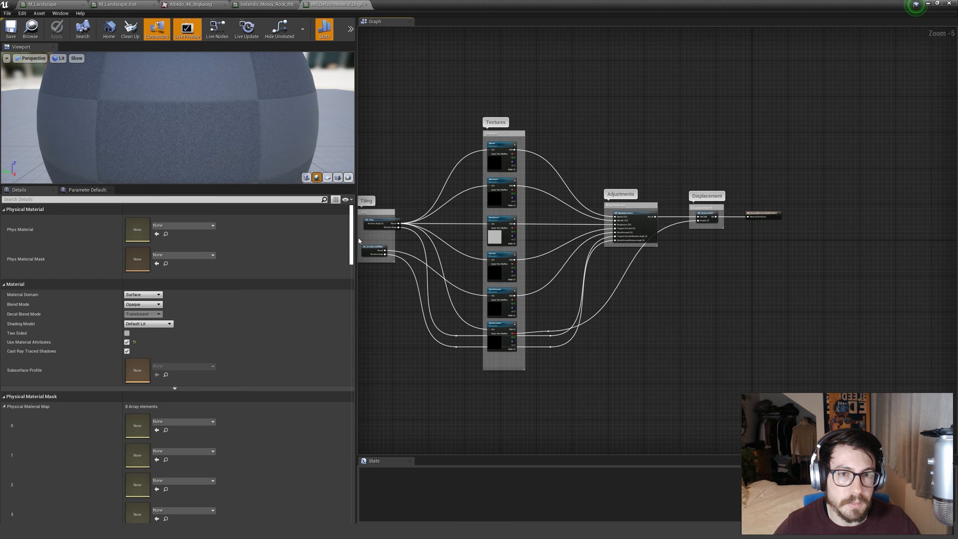
{"action": "scroll", "coordinate": [701, 290], "scroll_direction": "up", "scroll_amount": 2}
{"action": "right_click_drag", "start_coordinate": [689, 311], "coordinate": [620, 299]}
{"action": "right_click", "coordinate": [554, 290]}
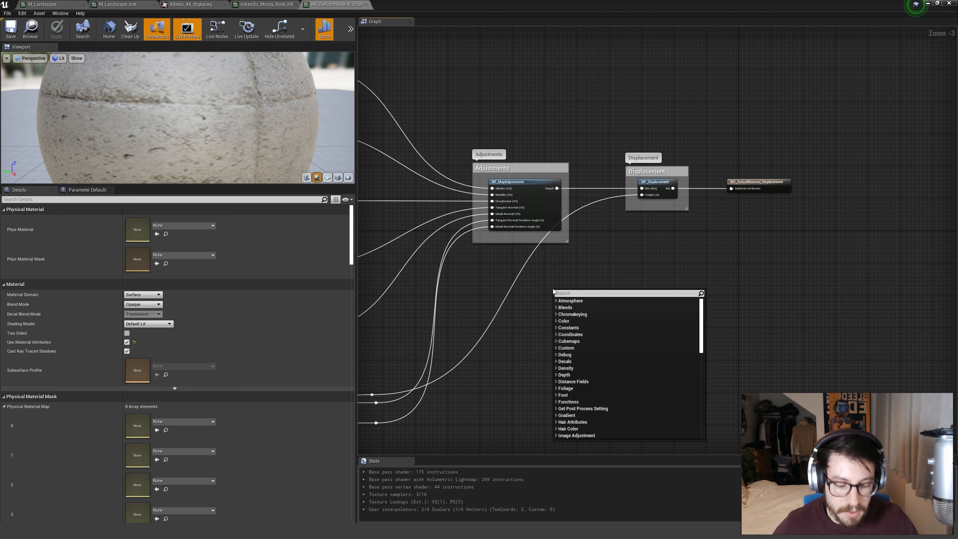
{"action": "type", "text": "mf virt"}
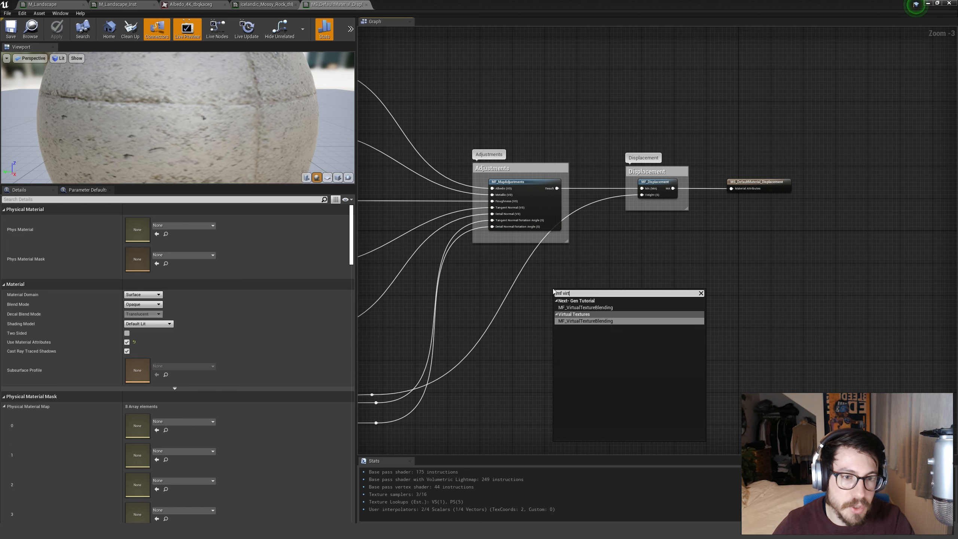
{"action": "left_click", "coordinate": [573, 321]}
{"action": "scroll", "coordinate": [555, 294], "scroll_direction": "up", "scroll_amount": 3}
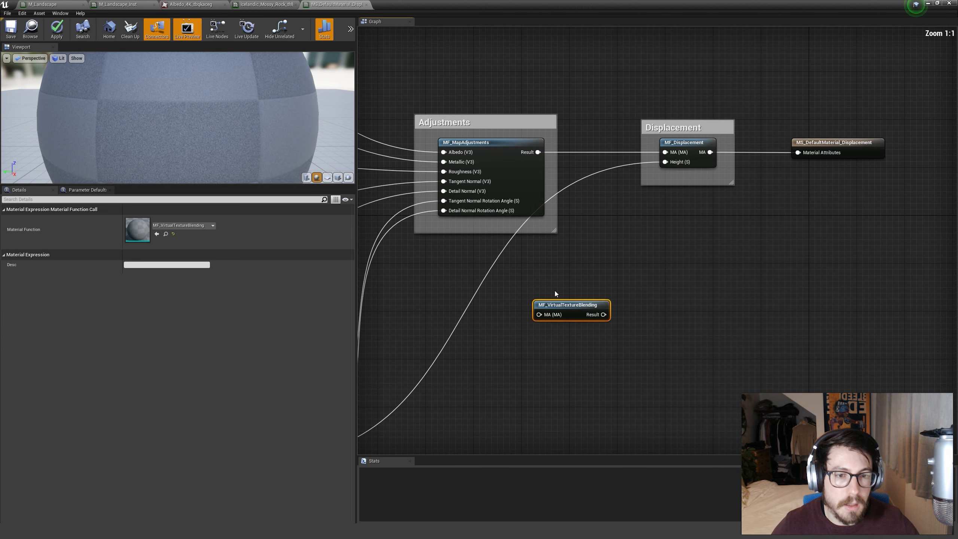
Open the MF_VirtualTextureBlending function and look over its base color, normal and height blend groups.
{"action": "double_click", "coordinate": [562, 306]}
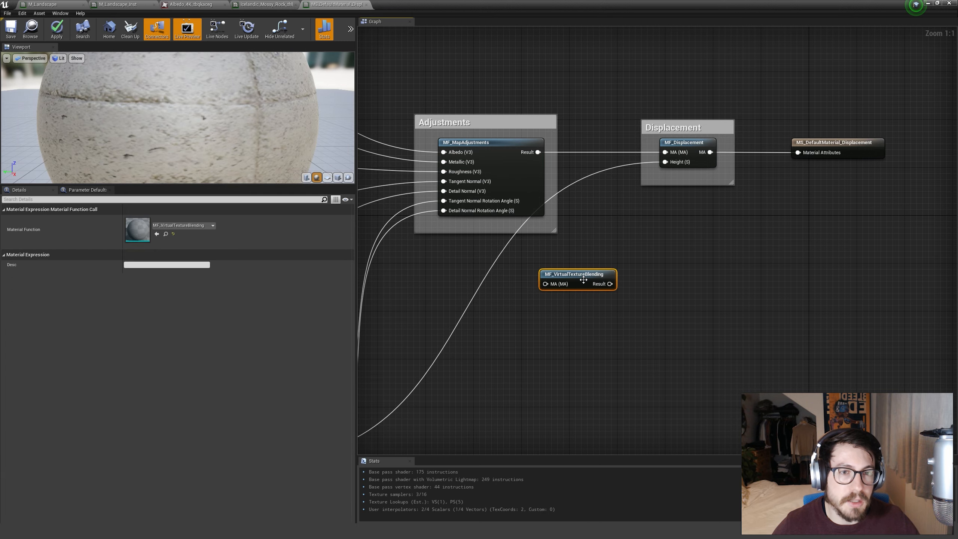
{"action": "left_click", "coordinate": [600, 340]}
{"action": "scroll", "coordinate": [642, 332], "scroll_direction": "down", "scroll_amount": 5}
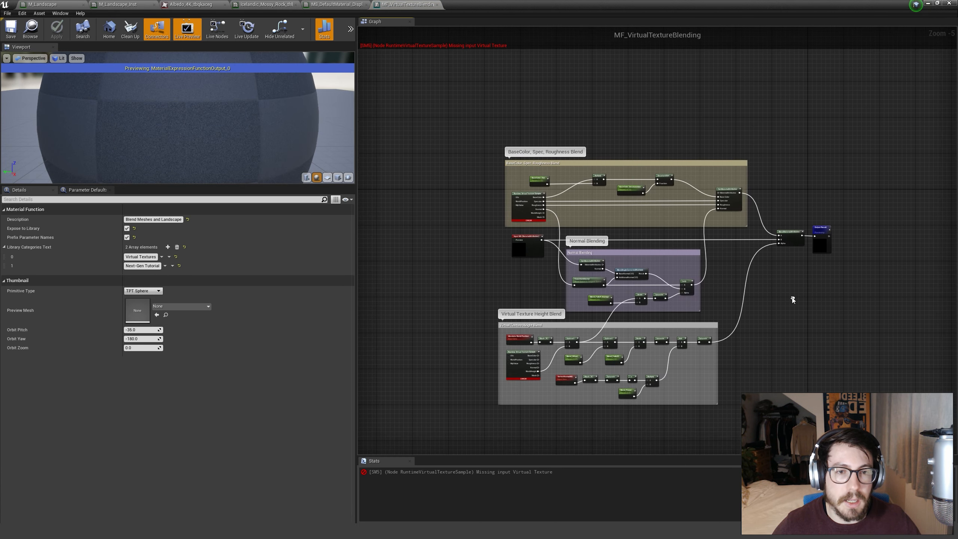
{"action": "right_click_drag", "start_coordinate": [454, 270], "coordinate": [438, 212]}
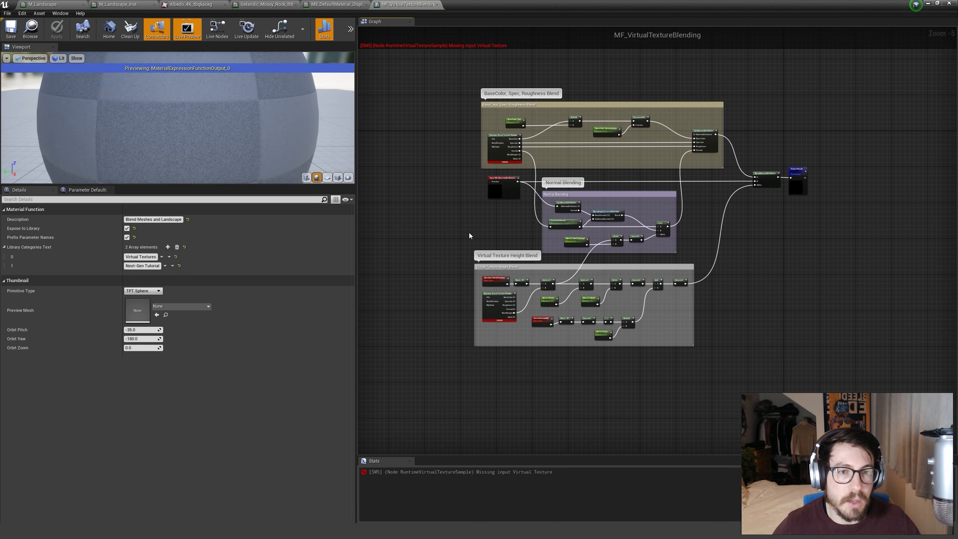
{"action": "scroll", "coordinate": [503, 168], "scroll_direction": "up", "scroll_amount": 5}
{"action": "right_click_drag", "start_coordinate": [523, 194], "coordinate": [458, 271]}
{"action": "scroll", "coordinate": [468, 355], "scroll_direction": "down", "scroll_amount": 2}
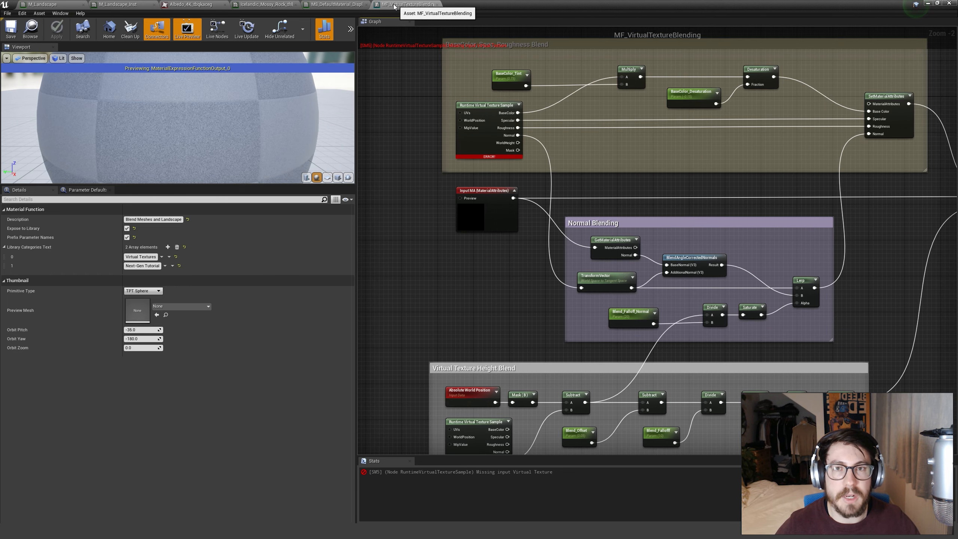
Return to the level editor and locate the Material Function asset type among the Materials & Textures creation options.
{"action": "left_click", "coordinate": [927, 4]}
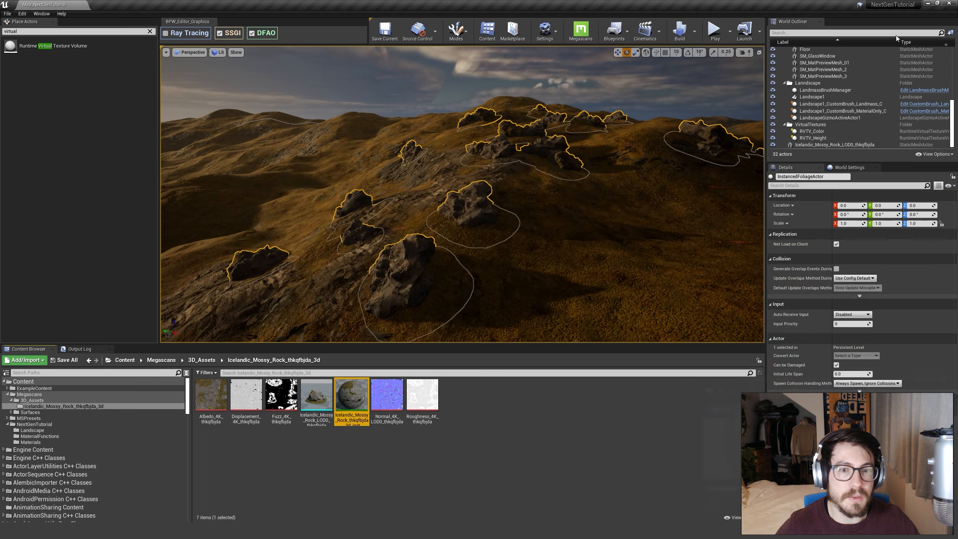
{"action": "right_click", "coordinate": [469, 453]}
{"action": "mouse_move", "coordinate": [502, 389]}
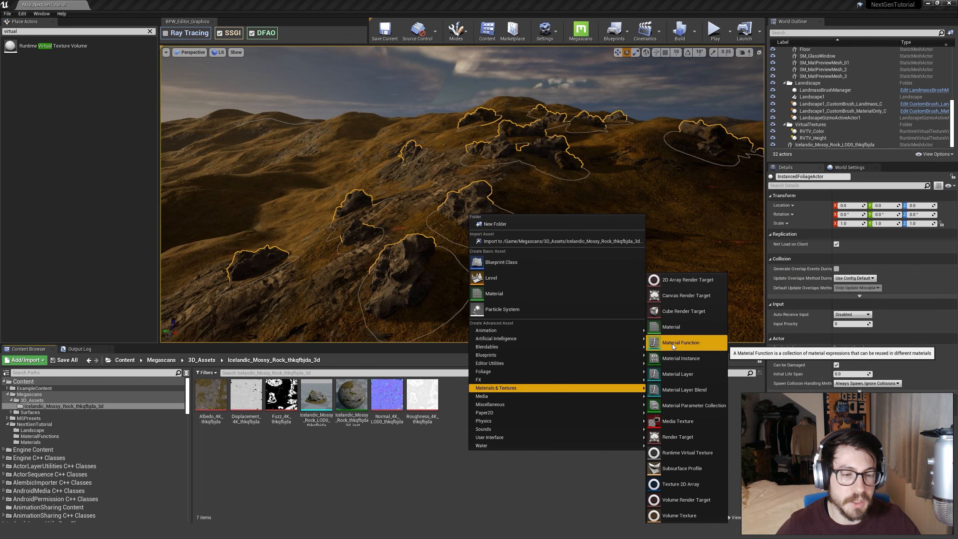
{"action": "left_click", "coordinate": [374, 462]}
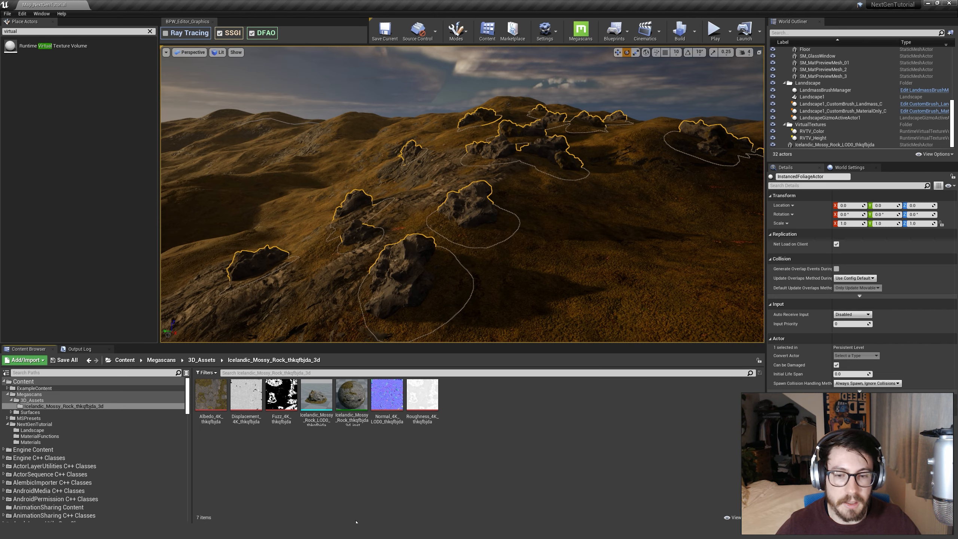
Reopen MF_VirtualTextureBlending from the MaterialFunctions folder and trace its graph from the inputs to the Output Result node.
{"action": "left_click", "coordinate": [28, 437]}
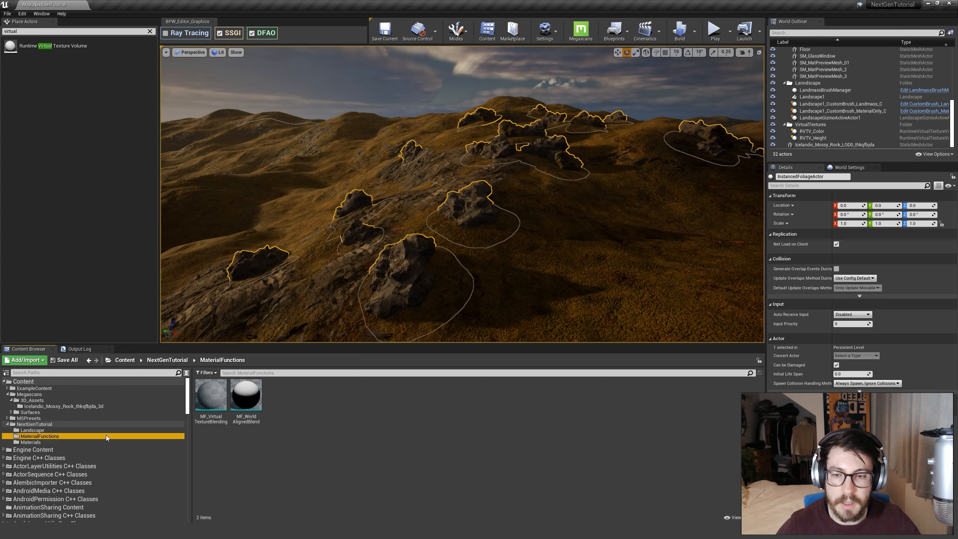
{"action": "double_click", "coordinate": [207, 410]}
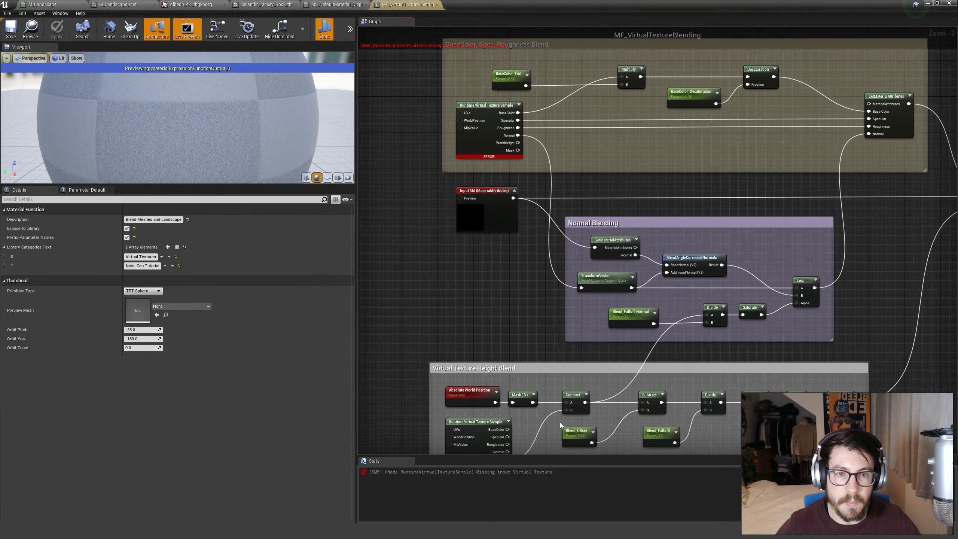
{"action": "right_click_drag", "start_coordinate": [485, 316], "coordinate": [472, 359]}
{"action": "right_click_drag", "start_coordinate": [430, 287], "coordinate": [477, 266]}
{"action": "left_click_drag", "start_coordinate": [565, 222], "coordinate": [563, 224]}
{"action": "right_click_drag", "start_coordinate": [539, 304], "coordinate": [289, 309]}
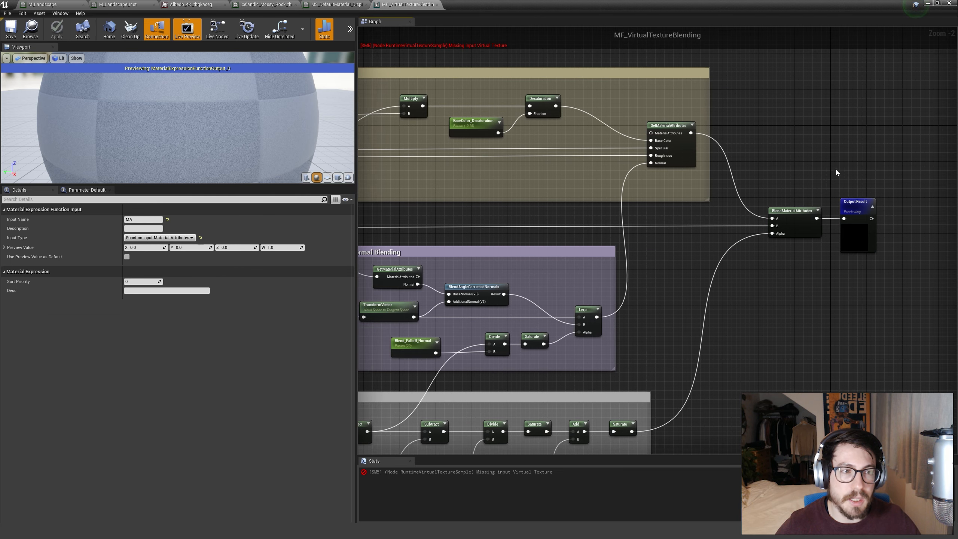
{"action": "left_click_drag", "start_coordinate": [837, 170], "coordinate": [881, 264]}
{"action": "left_click", "coordinate": [865, 313]}
{"action": "scroll", "coordinate": [717, 294], "scroll_direction": "down", "scroll_amount": 2}
{"action": "right_click_drag", "start_coordinate": [388, 270], "coordinate": [561, 262]}
{"action": "right_click", "coordinate": [560, 264]}
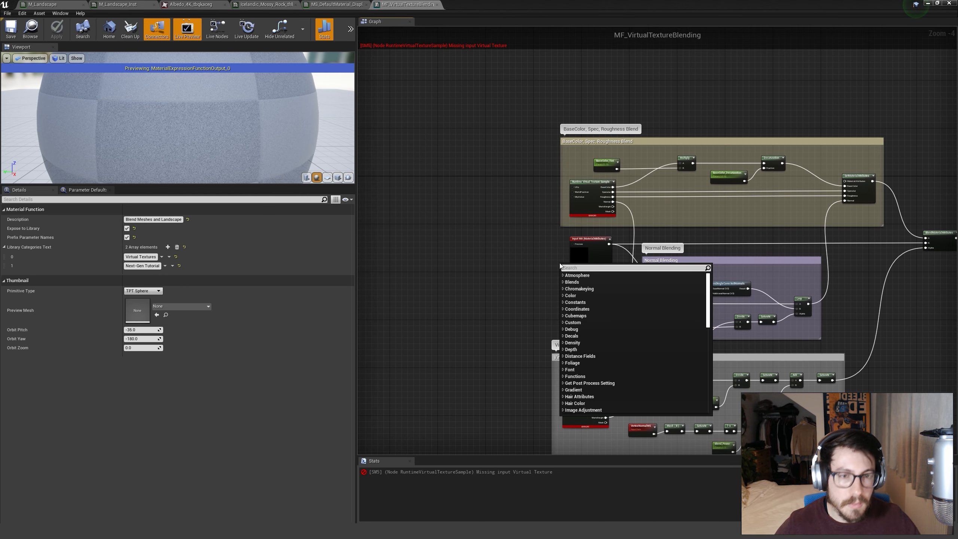
{"action": "left_click", "coordinate": [538, 240]}
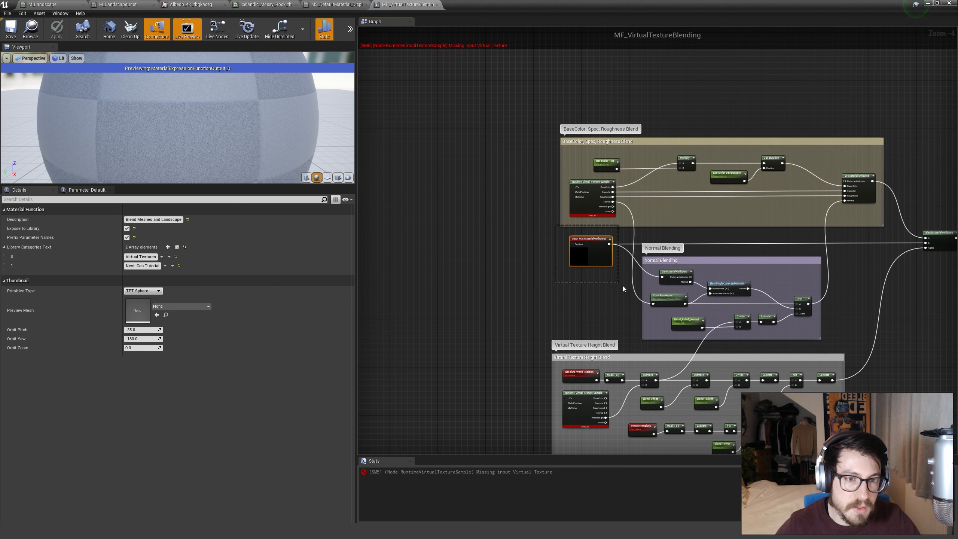
{"action": "left_click", "coordinate": [596, 255]}
{"action": "scroll", "coordinate": [596, 256], "scroll_direction": "up", "scroll_amount": 3}
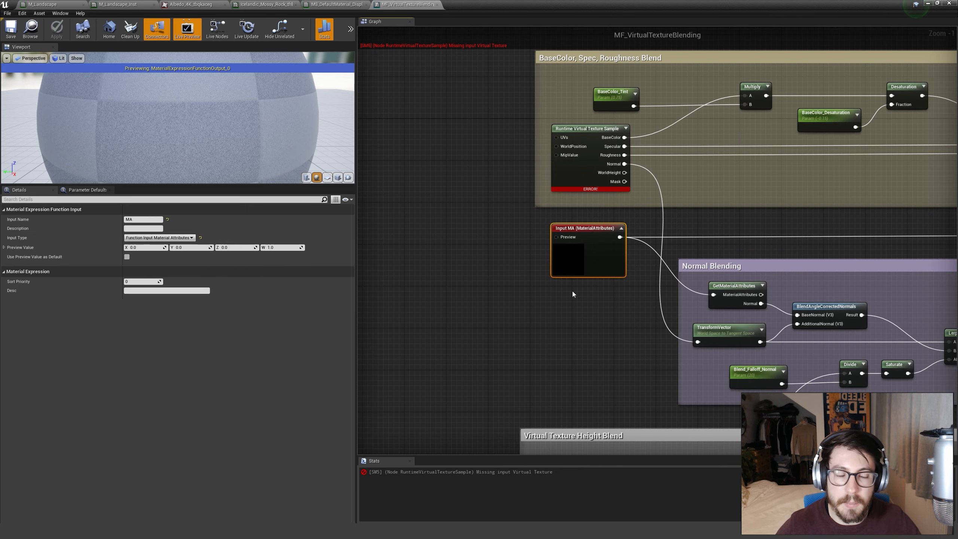
{"action": "left_click", "coordinate": [477, 350]}
{"action": "right_click", "coordinate": [476, 349]}
{"action": "type", "text": "input"}
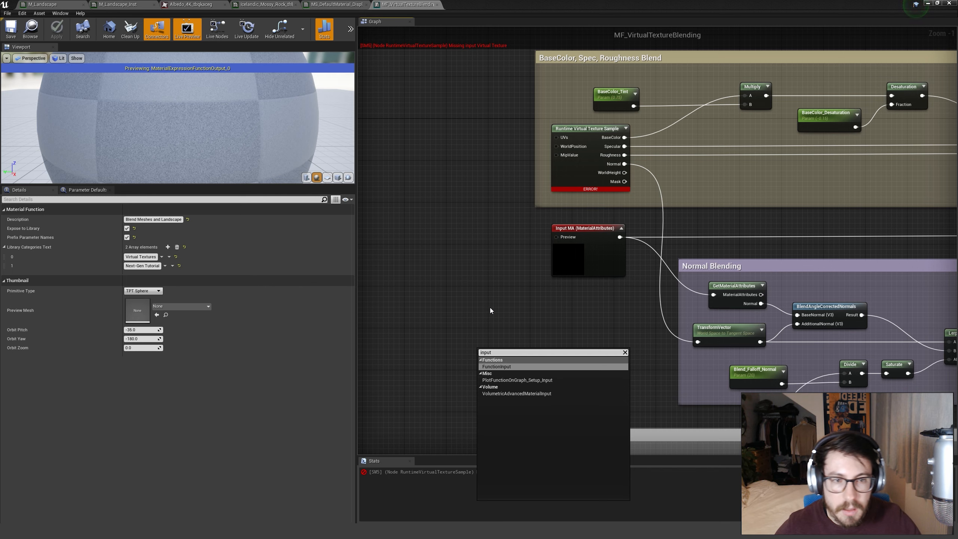
{"action": "key", "text": "Escape"}
Check the Input Type options of the Input MA node, leaving Function Input Material Attributes selected.
{"action": "left_click", "coordinate": [581, 256]}
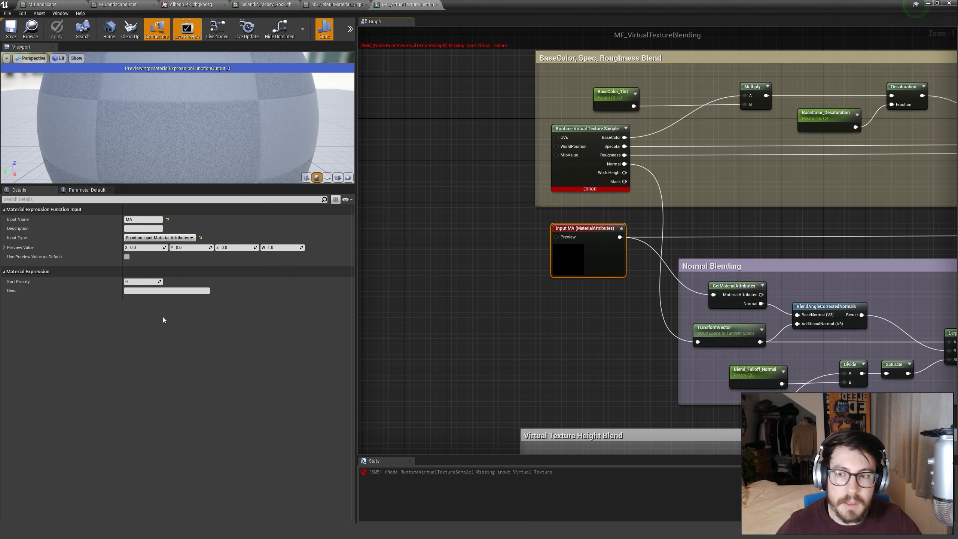
{"action": "left_click", "coordinate": [160, 238]}
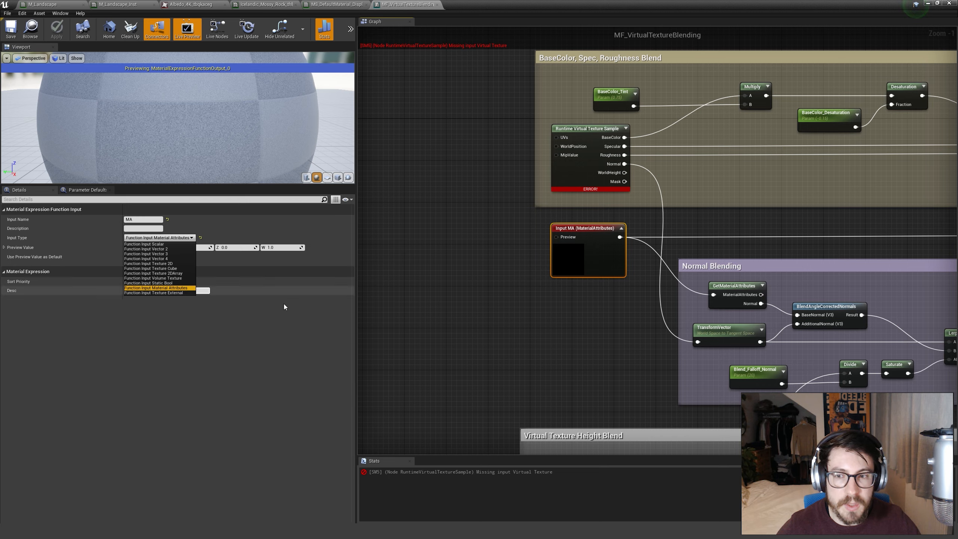
{"action": "left_click", "coordinate": [558, 330]}
Examine how the Input MA node feeds the Normal Blending group and the final BlendMaterialAttributes node.
{"action": "right_click_drag", "start_coordinate": [558, 330], "coordinate": [499, 338]}
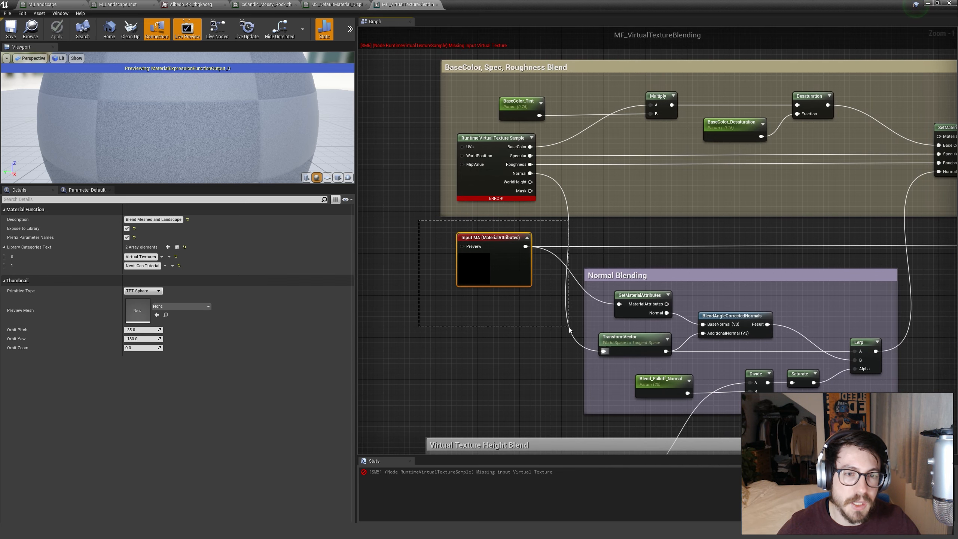
{"action": "left_click_drag", "start_coordinate": [570, 329], "coordinate": [547, 330]}
{"action": "right_click_drag", "start_coordinate": [547, 330], "coordinate": [508, 331]}
{"action": "scroll", "coordinate": [468, 309], "scroll_direction": "down", "scroll_amount": 1}
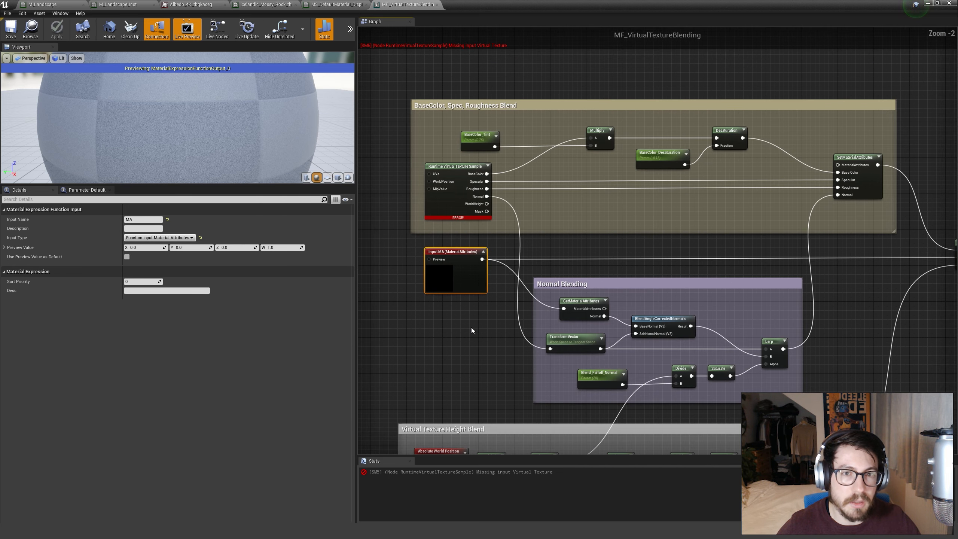
{"action": "left_click", "coordinate": [454, 311]}
{"action": "scroll", "coordinate": [491, 299], "scroll_direction": "up", "scroll_amount": 2}
{"action": "left_click", "coordinate": [515, 250]}
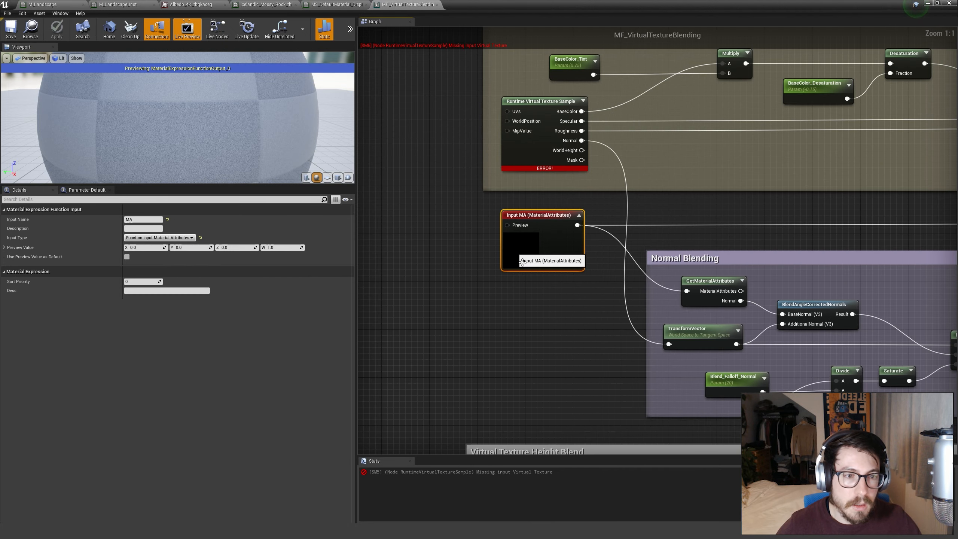
{"action": "right_click_drag", "start_coordinate": [554, 317], "coordinate": [237, 320]}
{"action": "right_click_drag", "start_coordinate": [728, 254], "coordinate": [763, 217]}
{"action": "scroll", "coordinate": [663, 271], "scroll_direction": "down", "scroll_amount": 2}
{"action": "right_click_drag", "start_coordinate": [695, 294], "coordinate": [715, 260]}
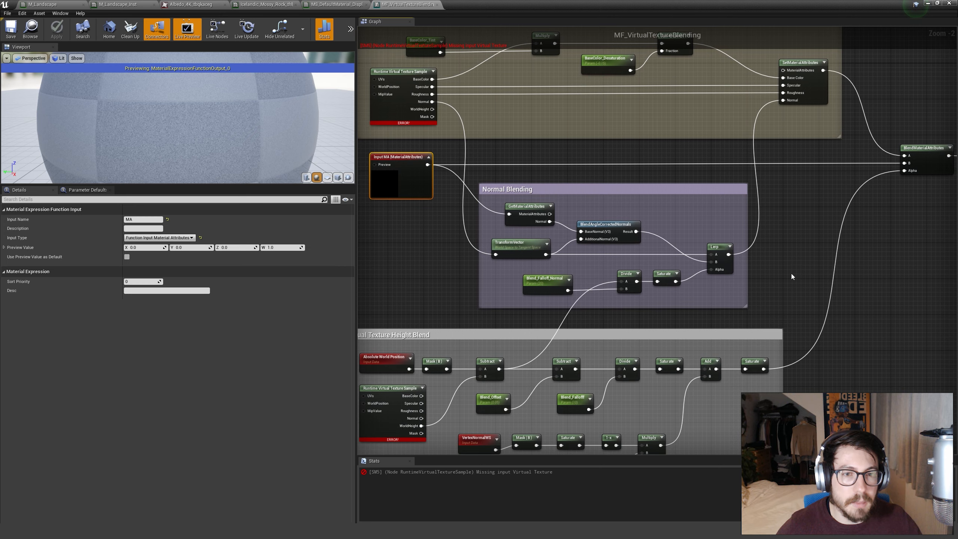
Examine the Normal Blending group and the Virtual Texture Height Blend group, selecting their nodes to show what each group contains.
{"action": "left_click_drag", "start_coordinate": [471, 172], "coordinate": [771, 310]}
{"action": "left_click", "coordinate": [771, 309]}
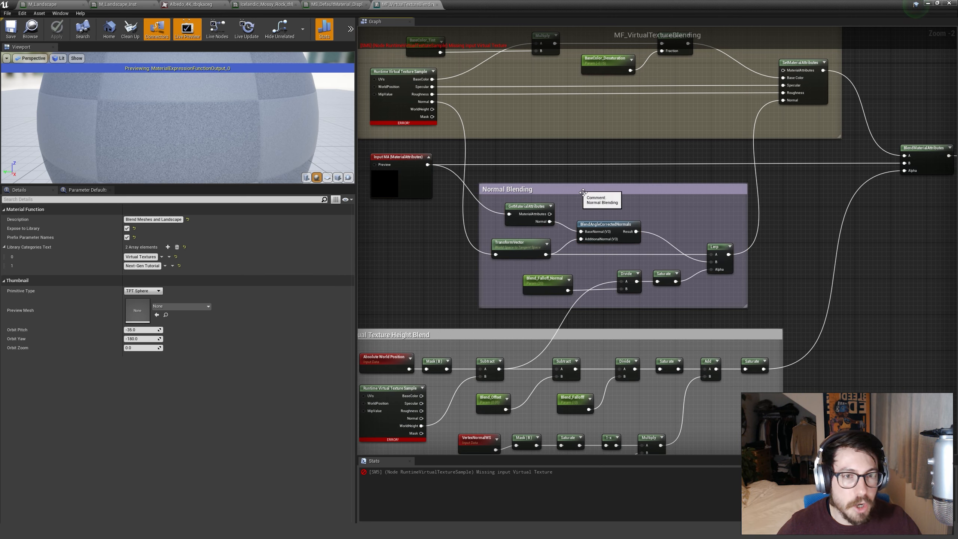
{"action": "left_click_drag", "start_coordinate": [584, 193], "coordinate": [587, 186]}
{"action": "left_click", "coordinate": [815, 208]}
{"action": "right_click_drag", "start_coordinate": [756, 191], "coordinate": [765, 263]}
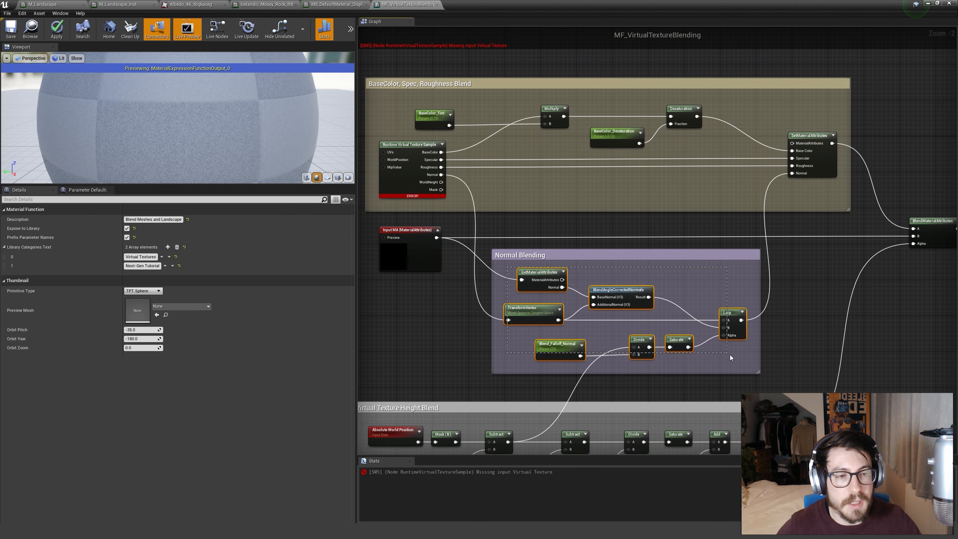
{"action": "left_click_drag", "start_coordinate": [730, 355], "coordinate": [732, 358]}
{"action": "right_click_drag", "start_coordinate": [733, 361], "coordinate": [751, 288]}
{"action": "left_click", "coordinate": [803, 304]}
{"action": "right_click_drag", "start_coordinate": [800, 306], "coordinate": [864, 198]}
{"action": "left_click_drag", "start_coordinate": [864, 198], "coordinate": [382, 398]}
{"action": "right_click_drag", "start_coordinate": [382, 398], "coordinate": [427, 369]}
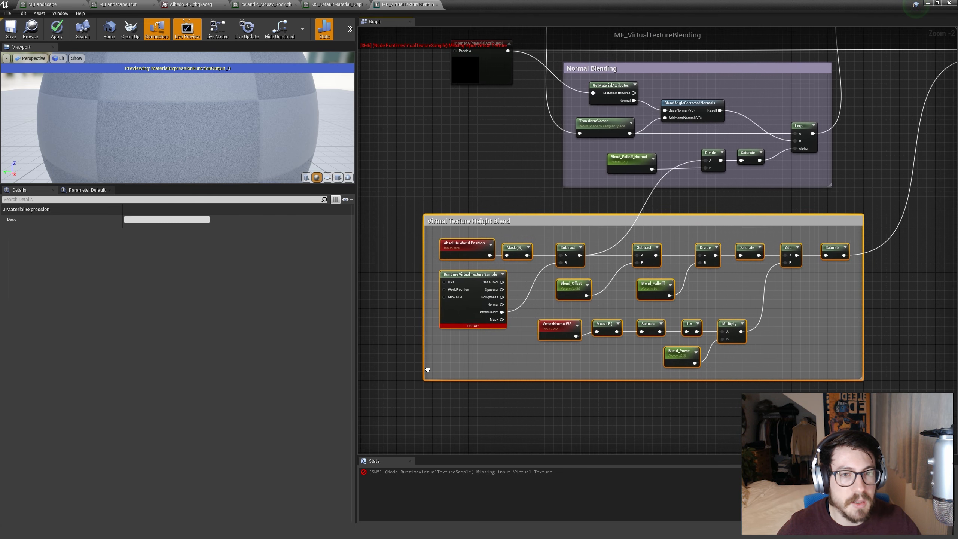
Examine the A, B and Alpha inputs of the final BlendMaterialAttributes node and its link to Output Result.
{"action": "right_click_drag", "start_coordinate": [762, 199], "coordinate": [609, 317]}
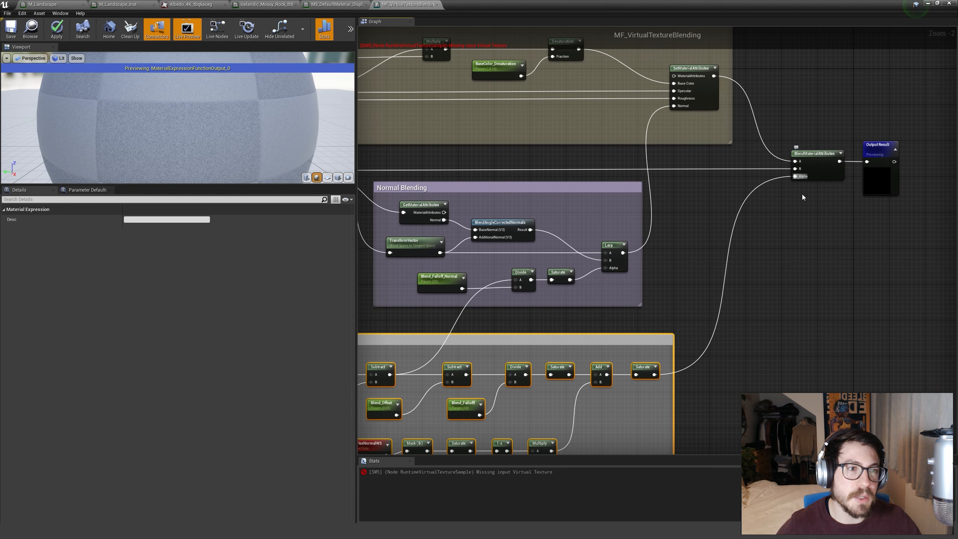
{"action": "right_click_drag", "start_coordinate": [803, 194], "coordinate": [680, 265]}
{"action": "left_click", "coordinate": [680, 265]}
{"action": "scroll", "coordinate": [664, 220], "scroll_direction": "up", "scroll_amount": 2}
{"action": "left_click_drag", "start_coordinate": [766, 277], "coordinate": [765, 278]}
{"action": "left_click", "coordinate": [694, 265]}
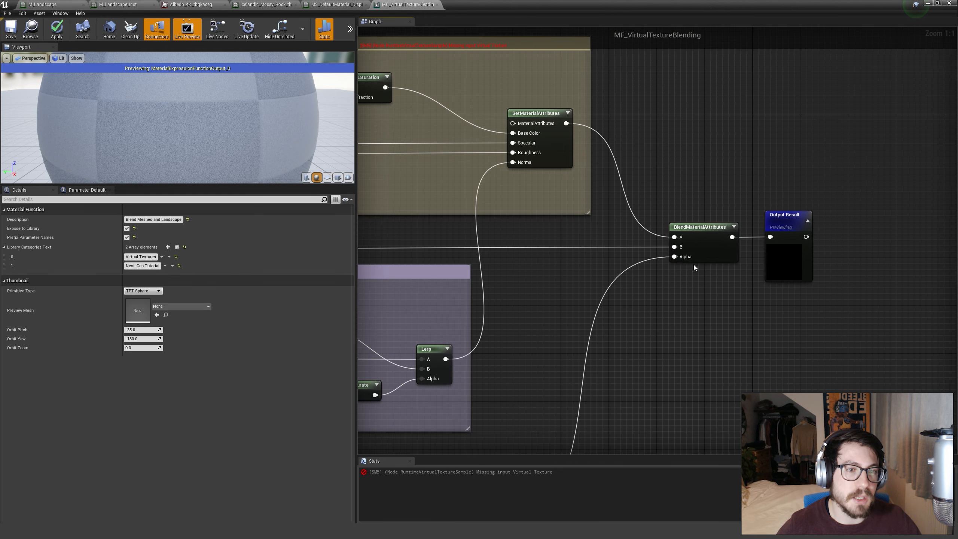
{"action": "scroll", "coordinate": [676, 279], "scroll_direction": "down", "scroll_amount": 4}
Check which runtime virtual textures are available for the Runtime Virtual Texture Sample in the Virtual Texture Height Blend group.
{"action": "right_click_drag", "start_coordinate": [664, 332], "coordinate": [921, 181]}
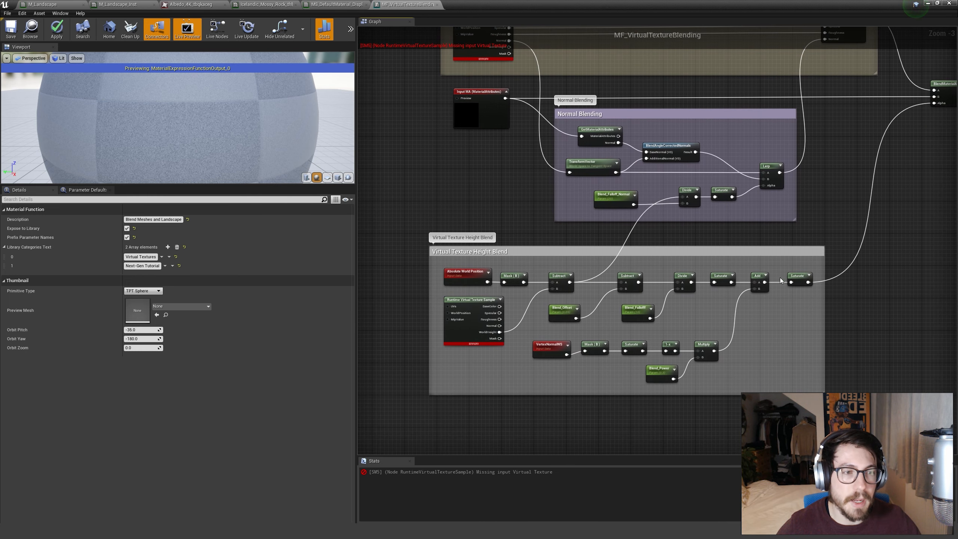
{"action": "scroll", "coordinate": [480, 331], "scroll_direction": "up", "scroll_amount": 3}
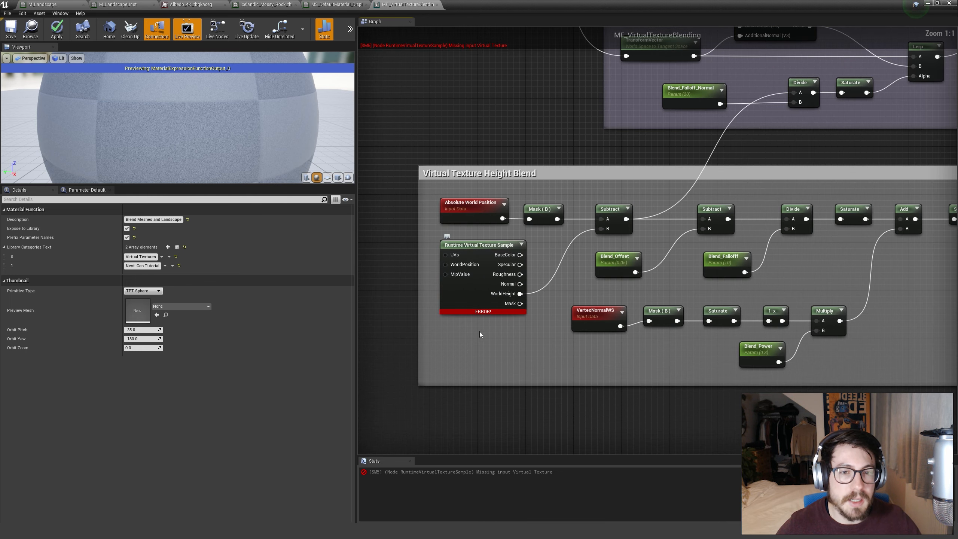
{"action": "left_click", "coordinate": [441, 291]}
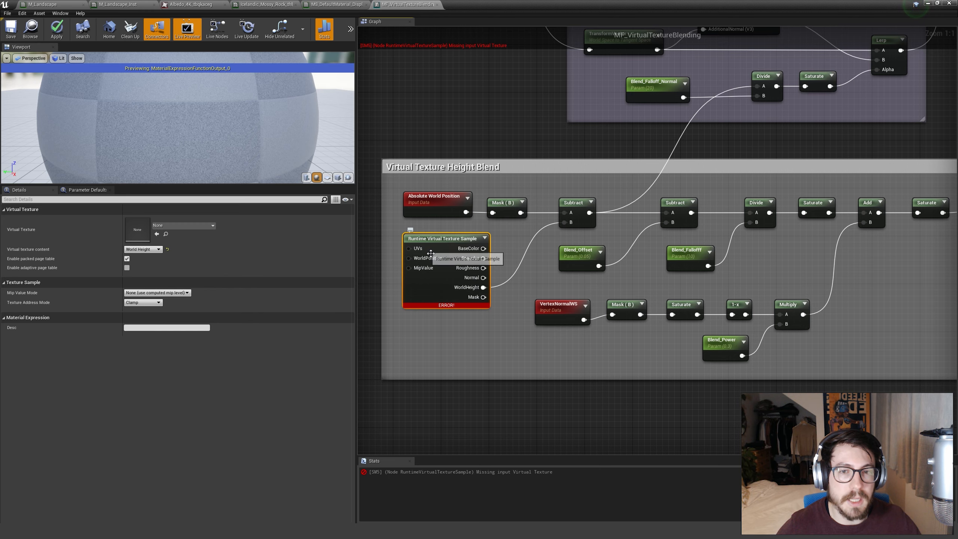
{"action": "right_click_drag", "start_coordinate": [394, 273], "coordinate": [436, 272]}
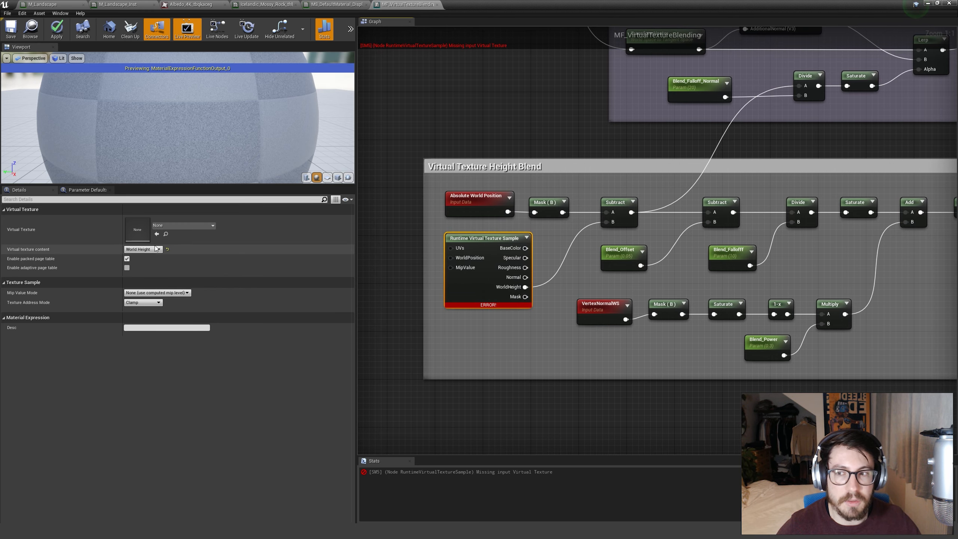
{"action": "left_click", "coordinate": [185, 225]}
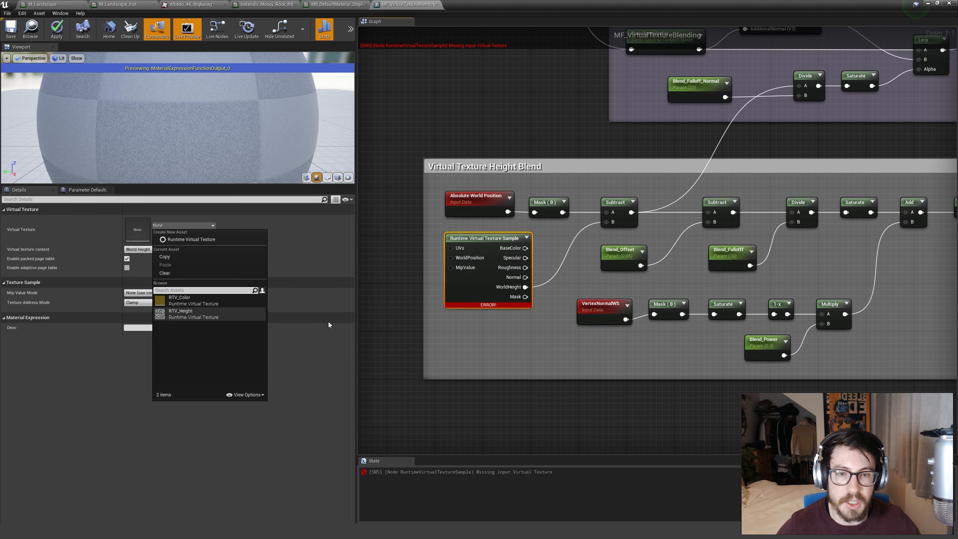
{"action": "left_click", "coordinate": [456, 344]}
Try adding another RuntimeVirtualTextureSample node below the existing one in the height blend group, and delete it again.
{"action": "right_click_drag", "start_coordinate": [458, 345], "coordinate": [470, 327]}
{"action": "right_click", "coordinate": [492, 332]}
{"action": "type", "text": "runt"}
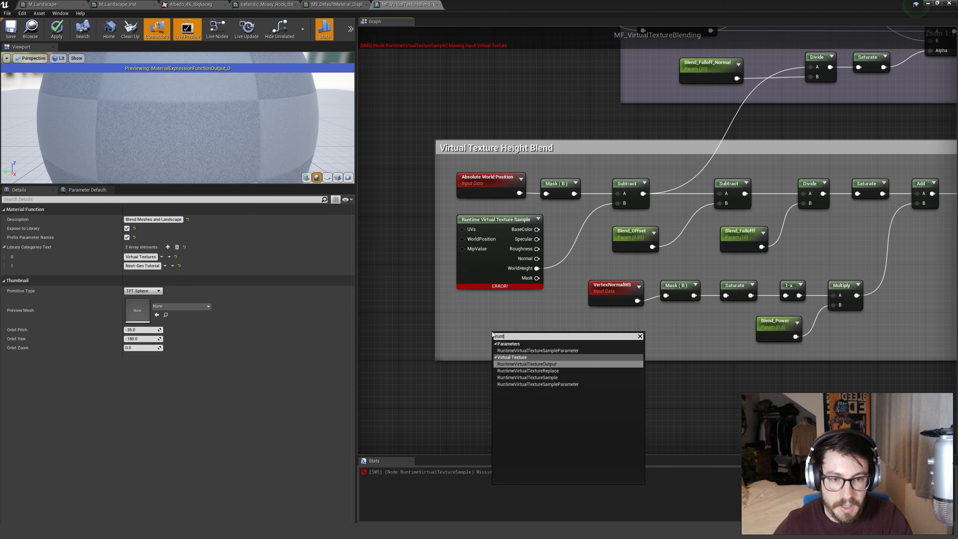
{"action": "type", "text": "im"}
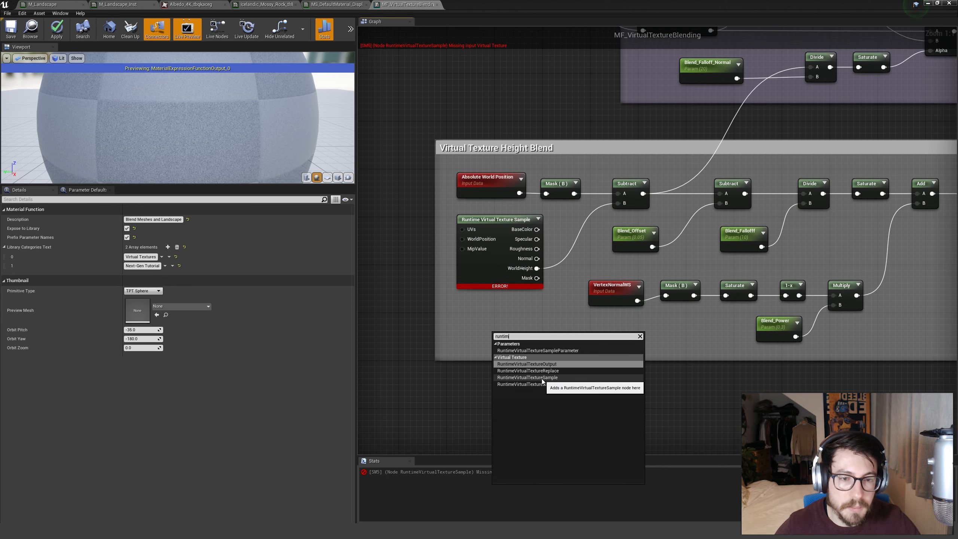
{"action": "left_click", "coordinate": [640, 377]}
{"action": "left_click_drag", "start_coordinate": [546, 383], "coordinate": [541, 343]}
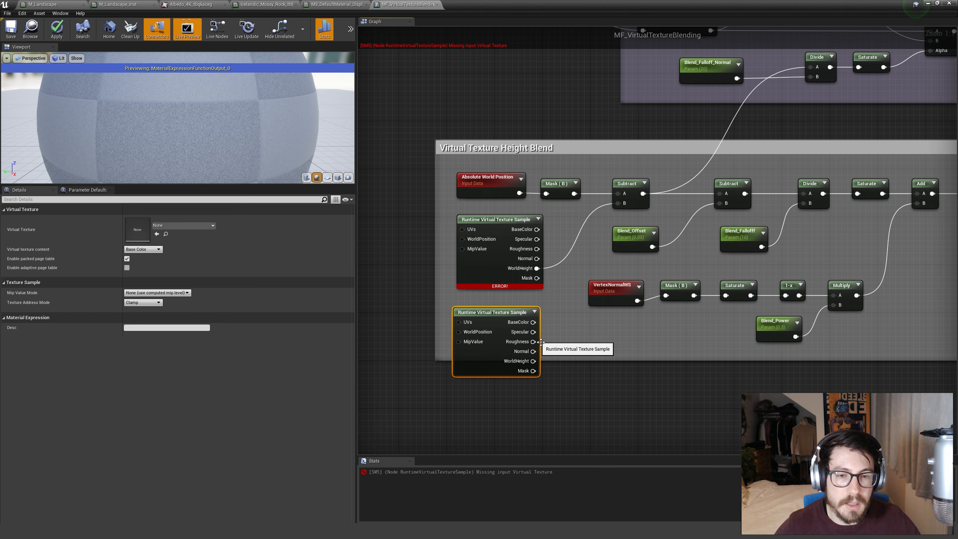
{"action": "key", "text": "Delete"}
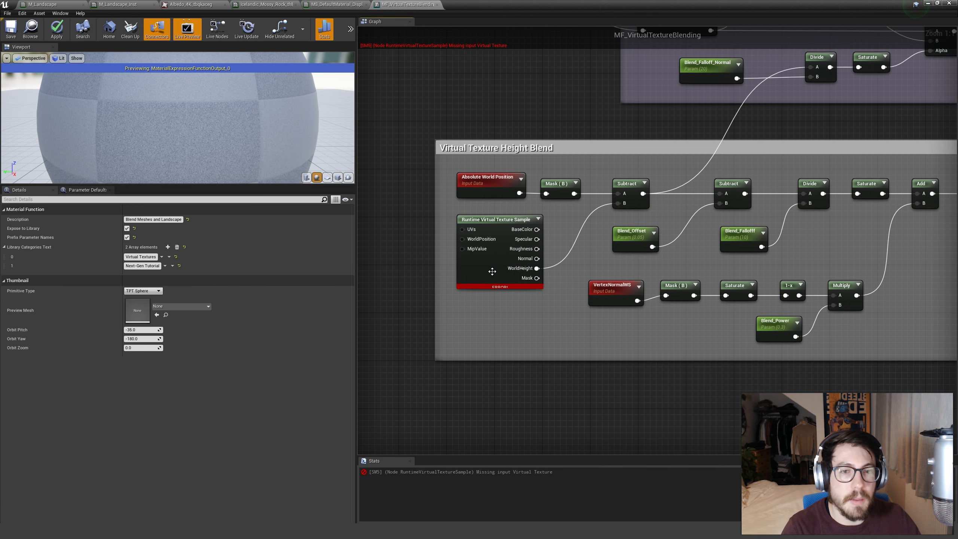
Assign RTV_Height to the height blend group's Runtime Virtual Texture Sample, with World Height as its virtual texture content.
{"action": "left_click", "coordinate": [491, 264]}
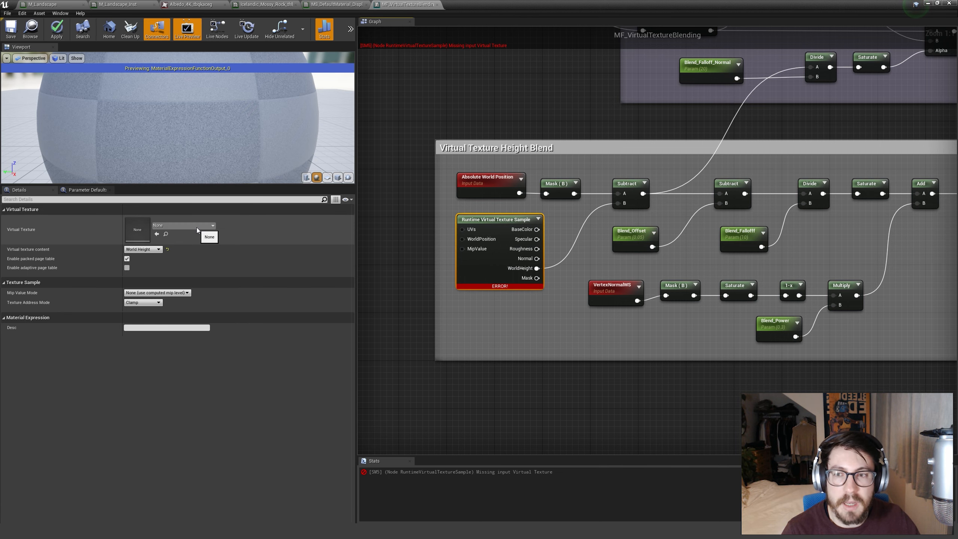
{"action": "left_click", "coordinate": [184, 226]}
{"action": "left_click", "coordinate": [188, 314]}
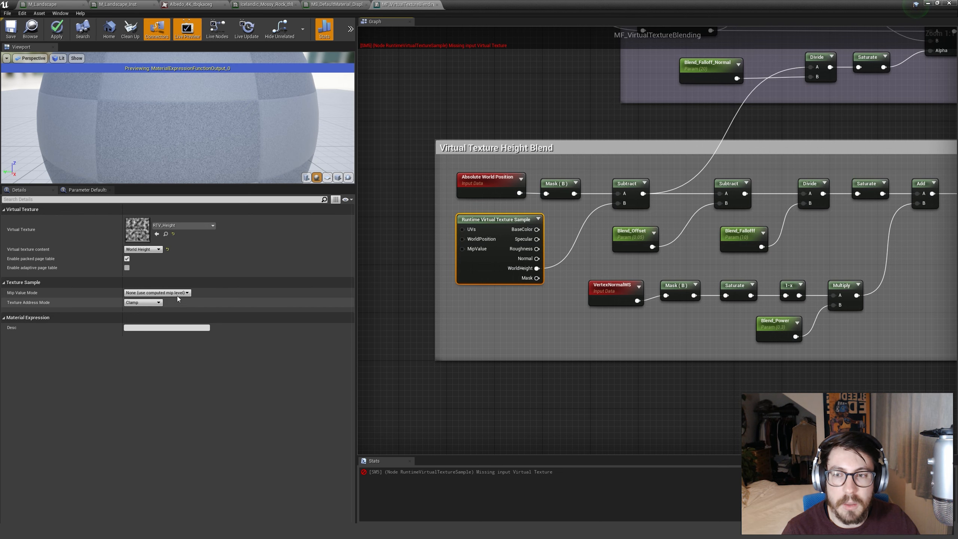
{"action": "left_click", "coordinate": [154, 250]}
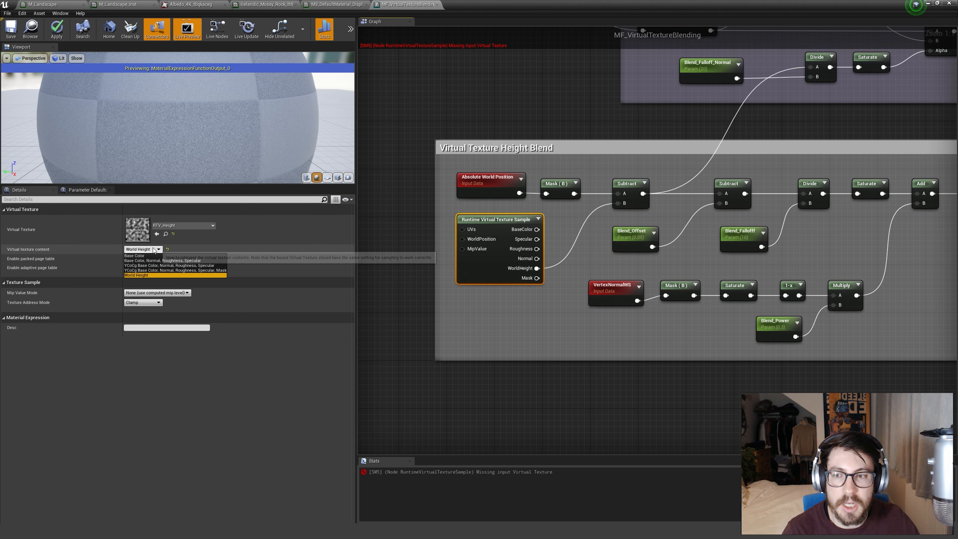
{"action": "left_click", "coordinate": [139, 275]}
{"action": "left_click", "coordinate": [563, 324]}
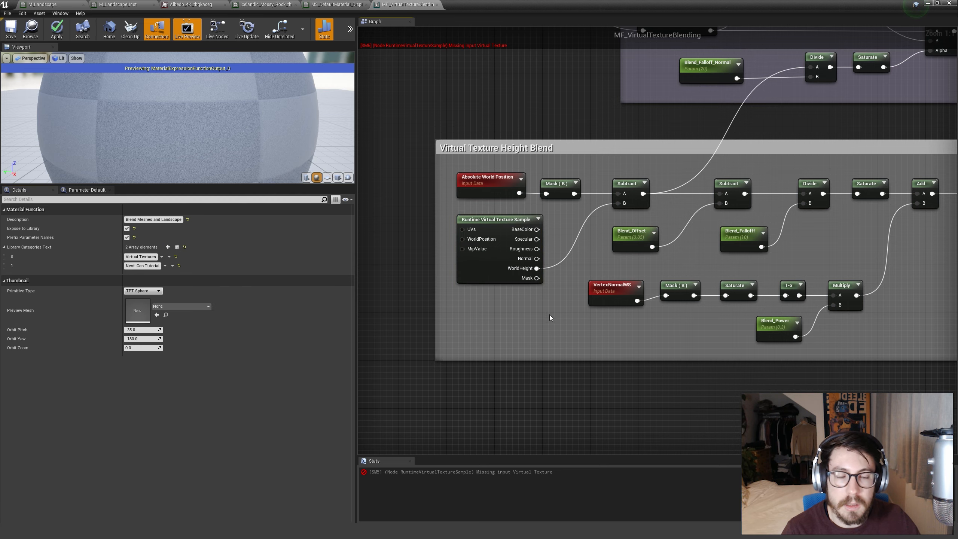
Examine how the masked Absolute World Position and the sampled WorldHeight feed the first Subtract node of the height blend.
{"action": "right_click_drag", "start_coordinate": [520, 308], "coordinate": [453, 357]}
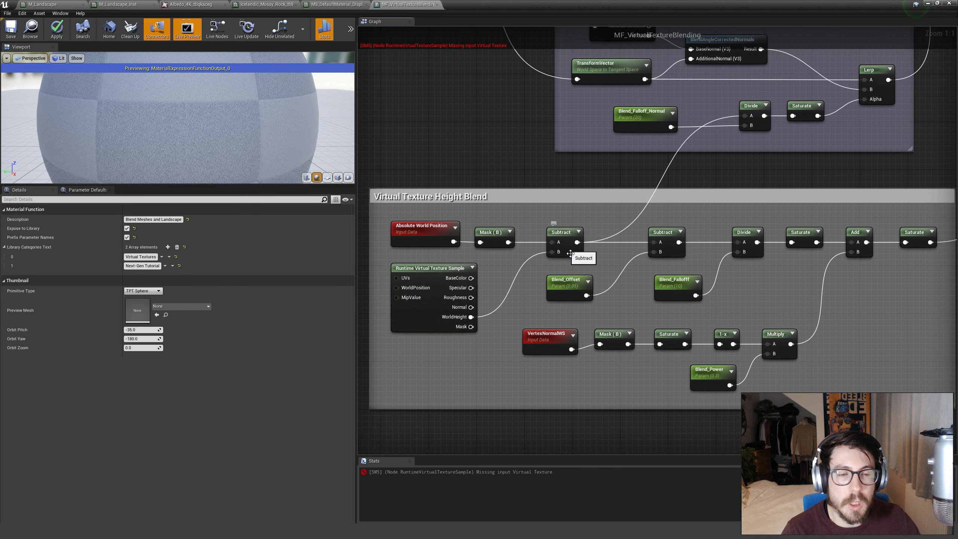
{"action": "right_click_drag", "start_coordinate": [443, 231], "coordinate": [484, 271]}
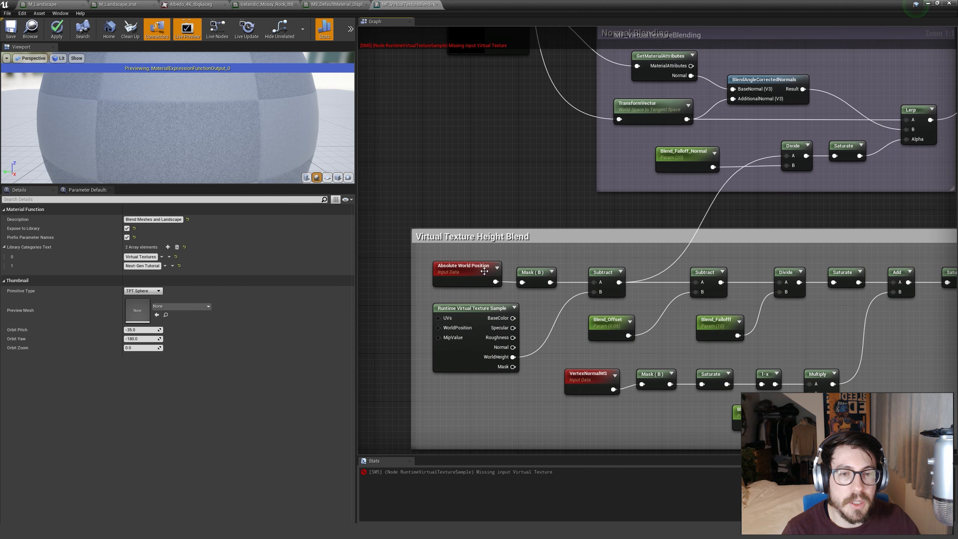
{"action": "left_click_drag", "start_coordinate": [617, 306], "coordinate": [617, 303]}
{"action": "left_click", "coordinate": [540, 323]}
{"action": "right_click_drag", "start_coordinate": [536, 323], "coordinate": [529, 304]}
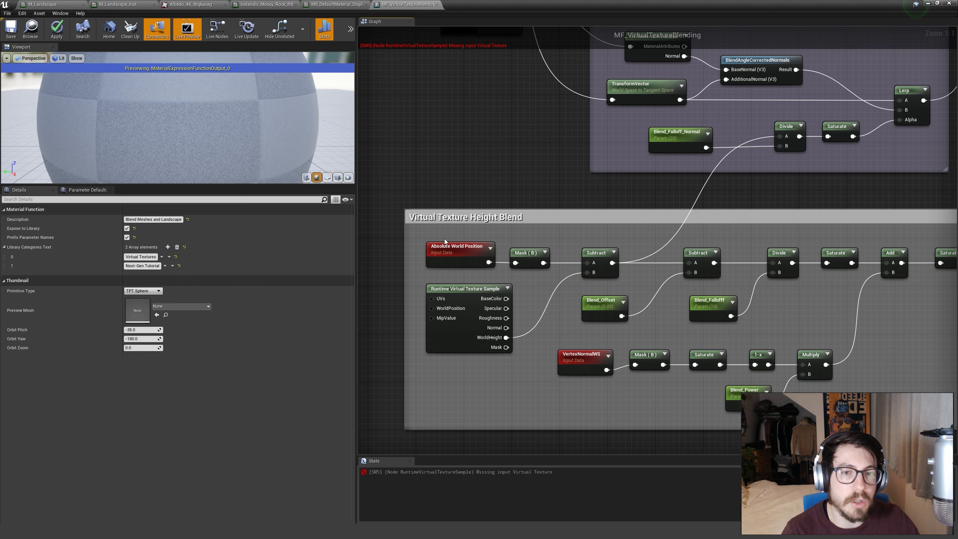
{"action": "left_click_drag", "start_coordinate": [548, 271], "coordinate": [549, 271]}
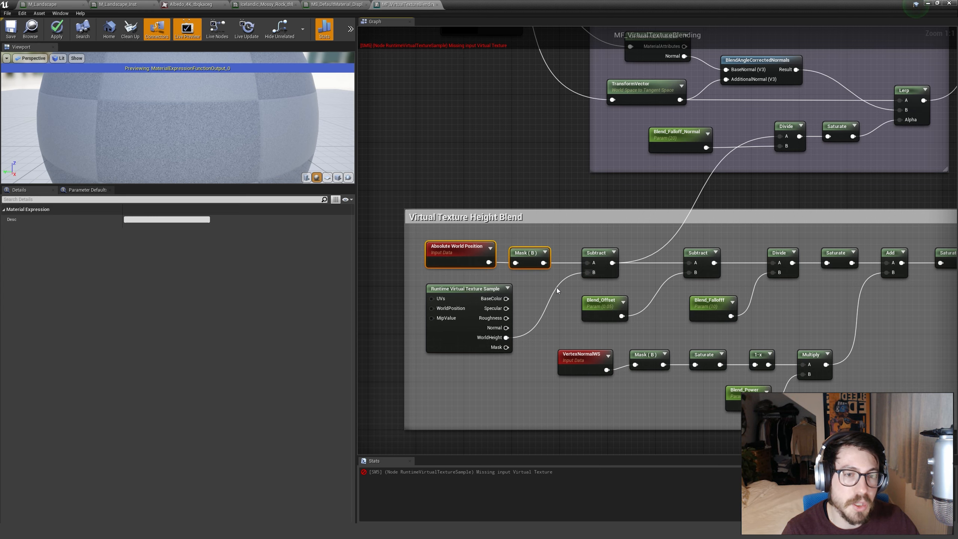
{"action": "left_click", "coordinate": [557, 288]}
{"action": "right_click_drag", "start_coordinate": [561, 315], "coordinate": [520, 306]}
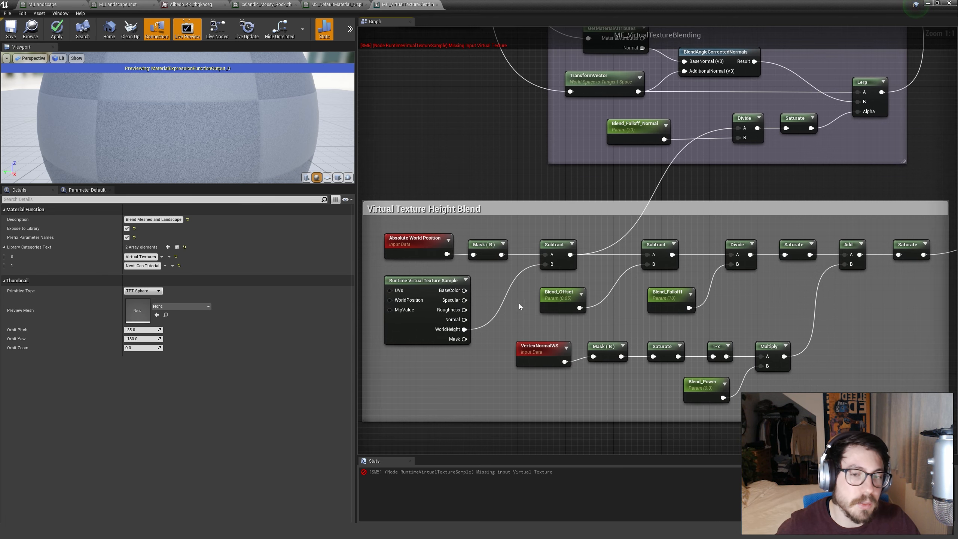
{"action": "left_click", "coordinate": [428, 334]}
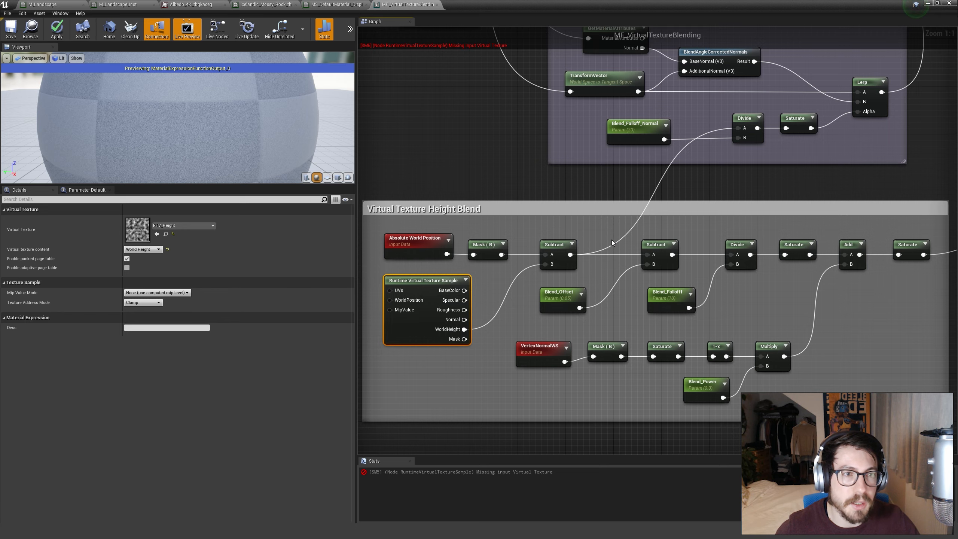
{"action": "right_click_drag", "start_coordinate": [612, 239], "coordinate": [500, 235]}
{"action": "left_click", "coordinate": [495, 248]}
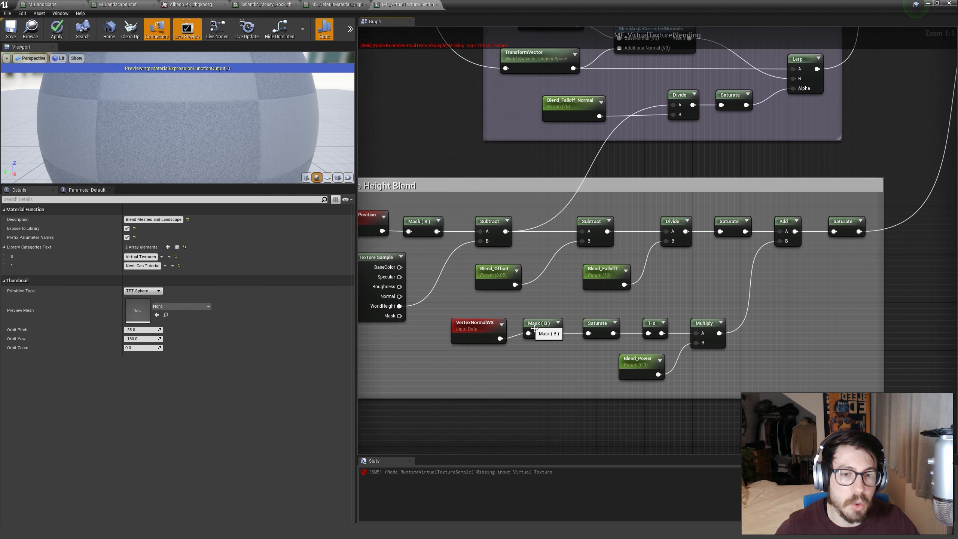
Inspect the Blend_Offset parameter and trace the height blend's second Subtract and the Divide node with its falloff parameter.
{"action": "right_click_drag", "start_coordinate": [548, 292], "coordinate": [530, 268]}
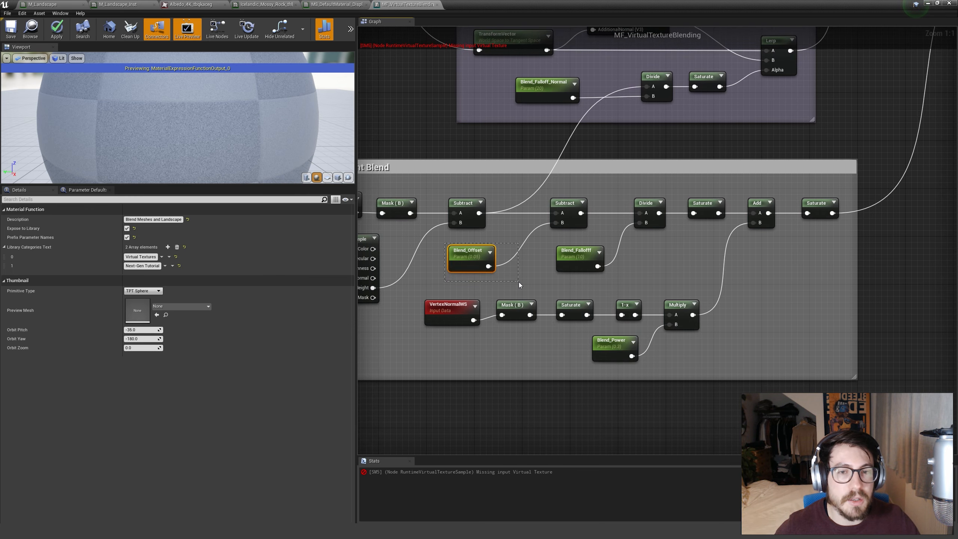
{"action": "left_click_drag", "start_coordinate": [519, 282], "coordinate": [519, 282]}
{"action": "right_click_drag", "start_coordinate": [540, 276], "coordinate": [517, 293]}
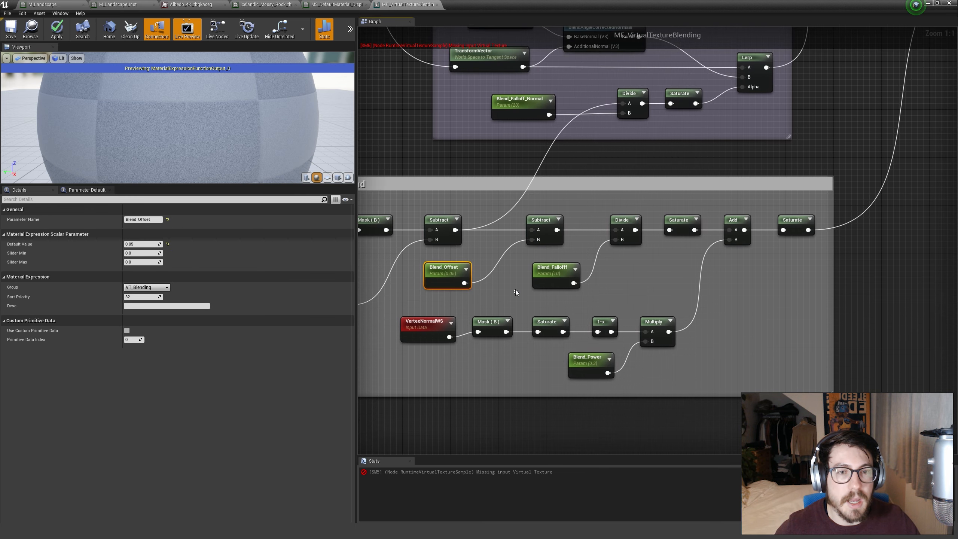
{"action": "left_click", "coordinate": [576, 250]}
{"action": "right_click_drag", "start_coordinate": [652, 276], "coordinate": [603, 278]}
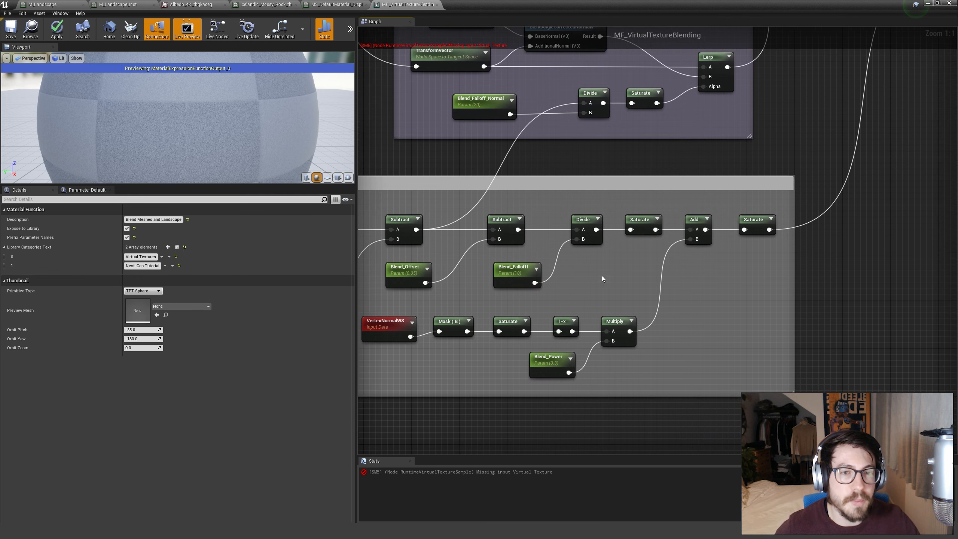
{"action": "right_click_drag", "start_coordinate": [542, 212], "coordinate": [536, 197]}
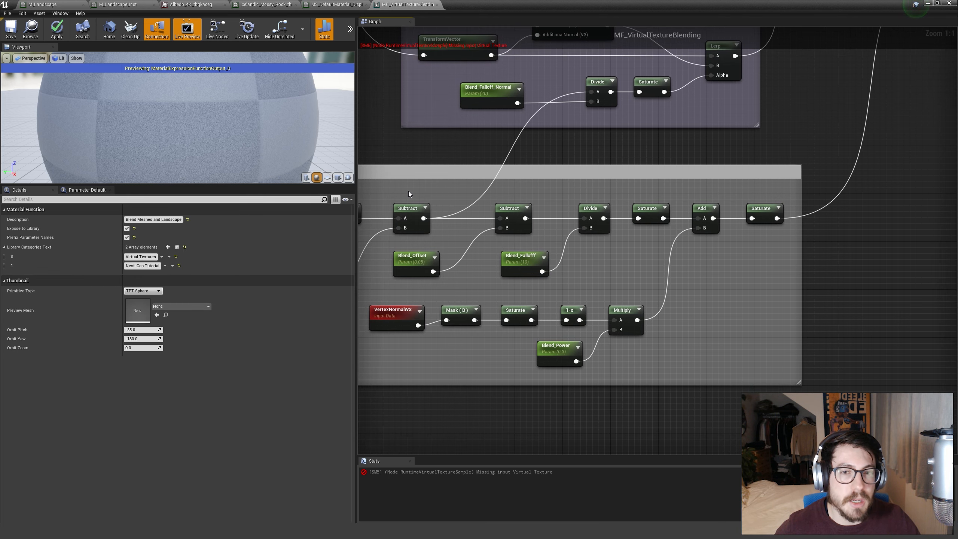
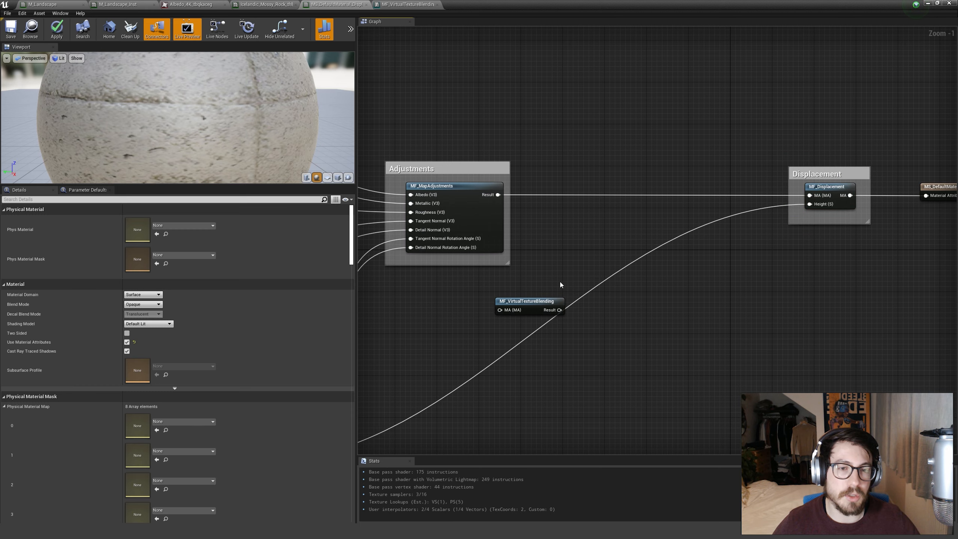
Insert the MF_VirtualTextureBlending function between the MF_MapAdjustments Result and the MF_Displacement MA input.
{"action": "left_click_drag", "start_coordinate": [532, 301], "coordinate": [626, 191]}
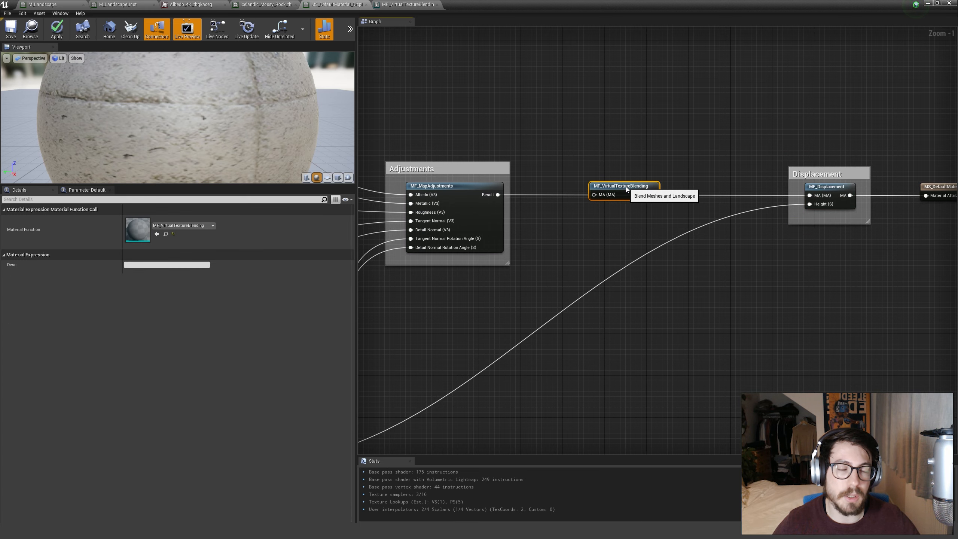
{"action": "scroll", "coordinate": [509, 188], "scroll_direction": "up", "scroll_amount": 1}
{"action": "left_click_drag", "start_coordinate": [491, 195], "coordinate": [607, 196]}
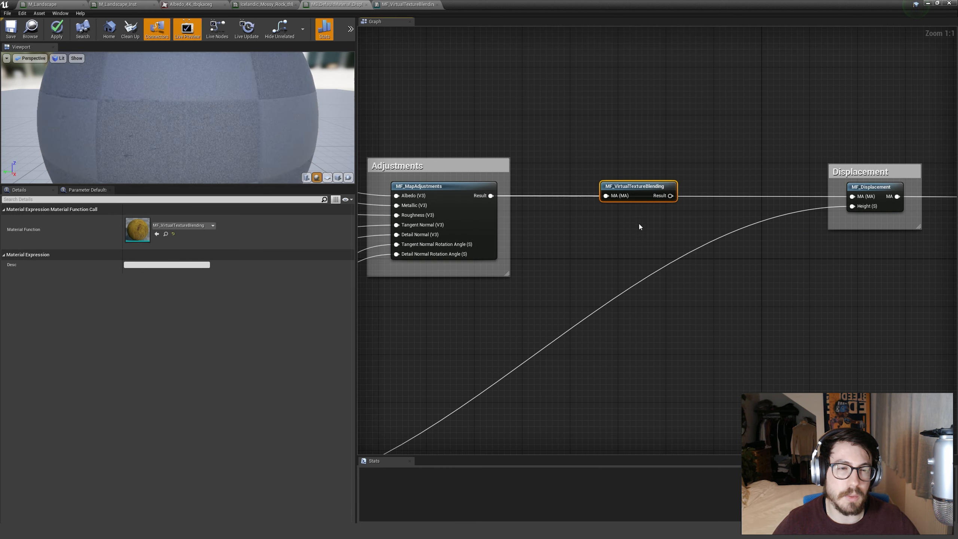
{"action": "right_click_drag", "start_coordinate": [643, 207], "coordinate": [457, 210]}
{"action": "left_click", "coordinate": [459, 209]}
{"action": "left_click_drag", "start_coordinate": [478, 202], "coordinate": [671, 201]}
Move the Displacement group and the material output node together closer to MF_VirtualTextureBlending.
{"action": "left_click", "coordinate": [572, 155]}
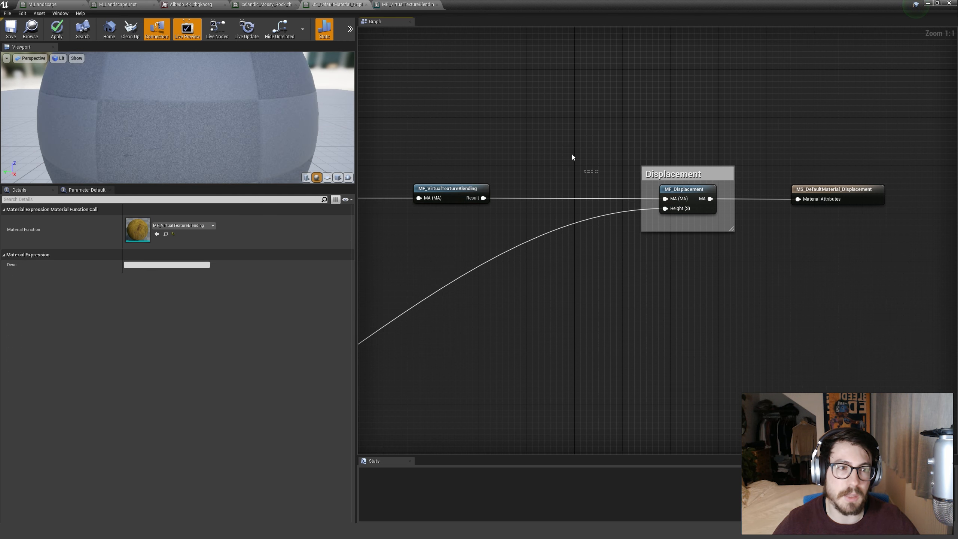
{"action": "left_click_drag", "start_coordinate": [572, 154], "coordinate": [822, 251]}
{"action": "left_click_drag", "start_coordinate": [678, 175], "coordinate": [645, 174]}
{"action": "left_click", "coordinate": [494, 166]}
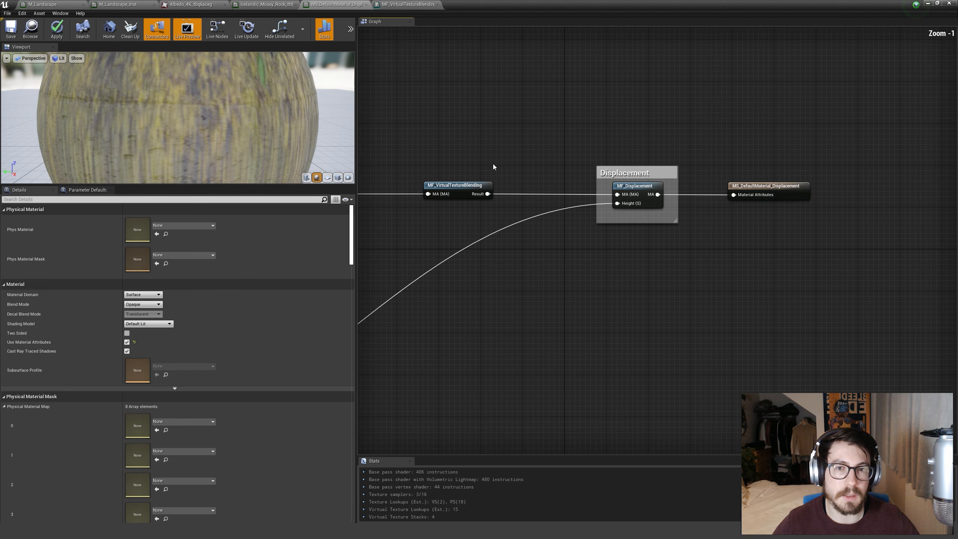
Apply and save the MS_DefaultMaterial_Displacement material, and return to the level.
{"action": "scroll", "coordinate": [525, 174], "scroll_direction": "down", "scroll_amount": 1}
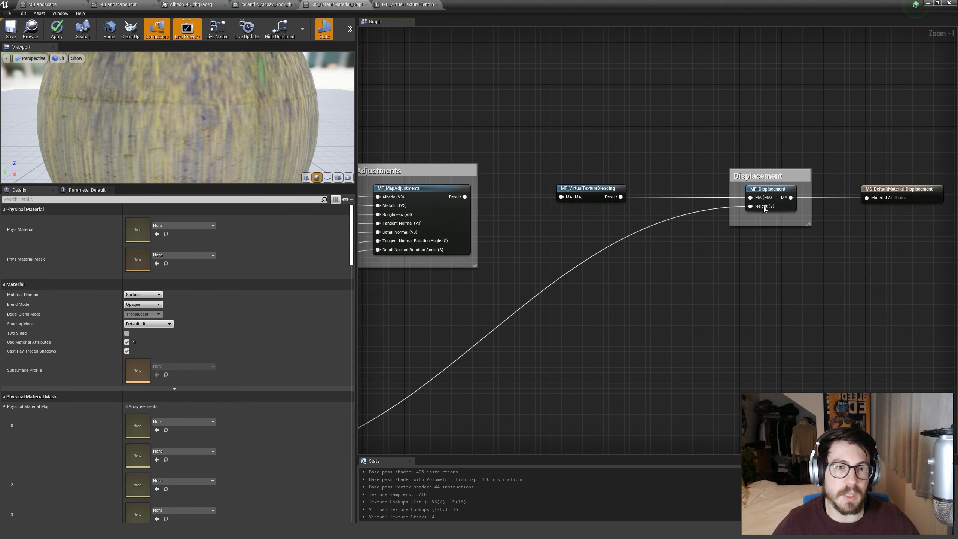
{"action": "right_click_drag", "start_coordinate": [652, 153], "coordinate": [601, 150]}
{"action": "left_click", "coordinate": [56, 30]}
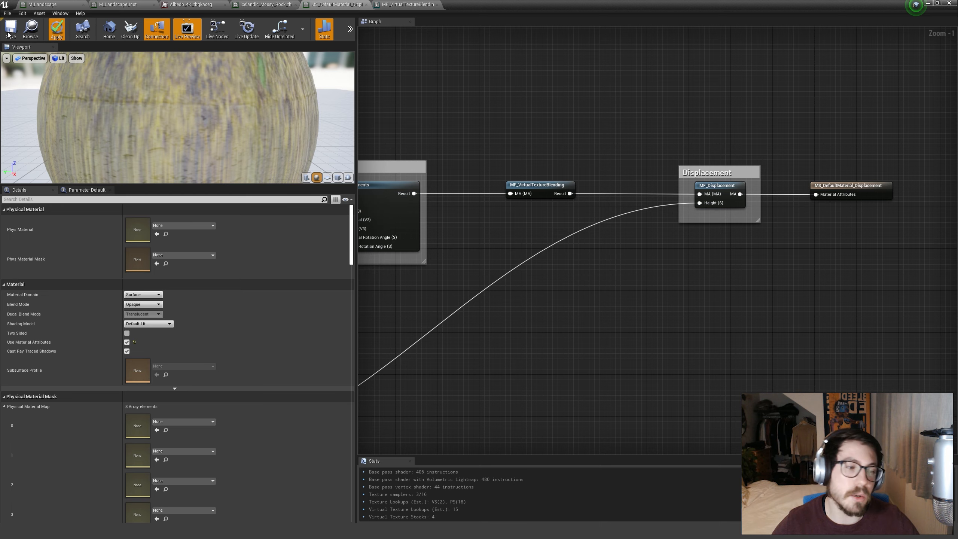
{"action": "left_click", "coordinate": [9, 34]}
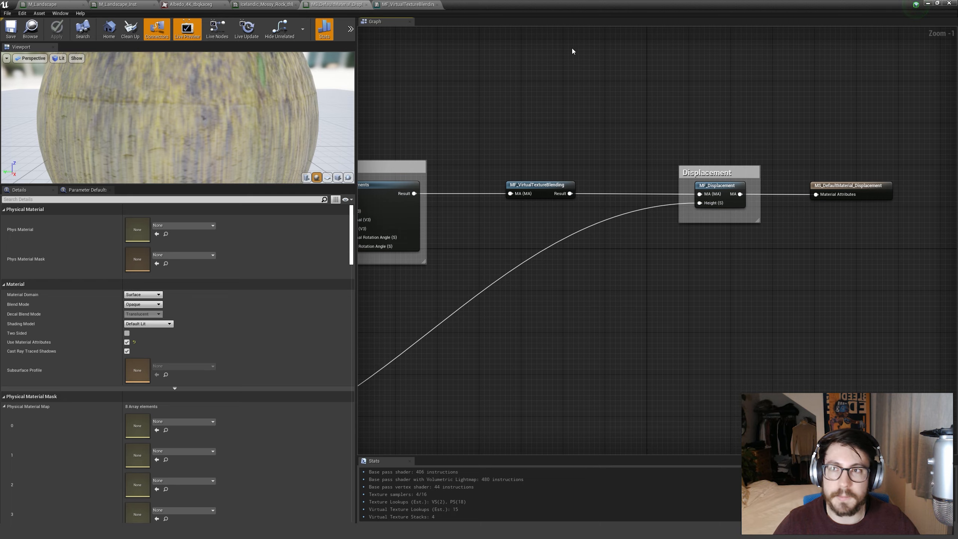
{"action": "left_click", "coordinate": [926, 4]}
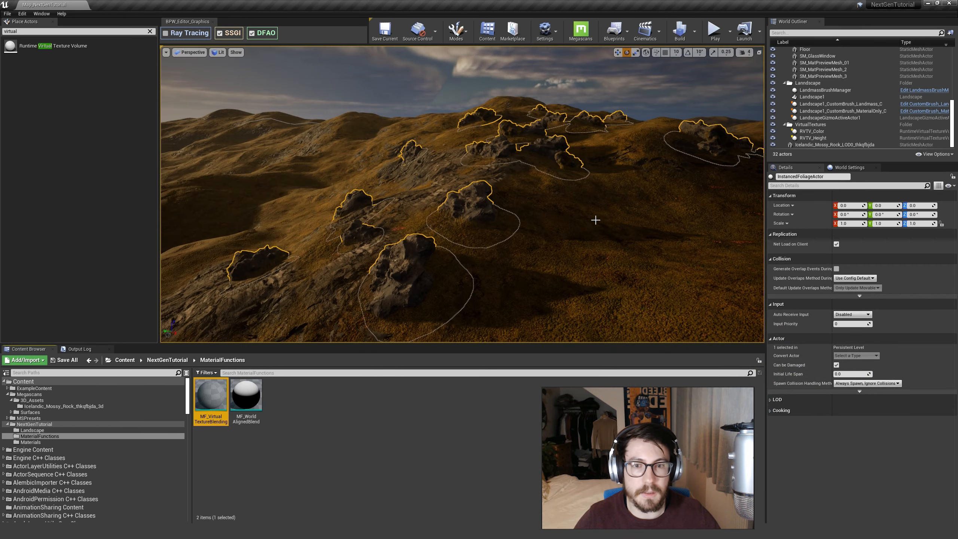
Examine how the scattered mossy rocks meet the landscape and the open ground beside the preview meshes.
{"action": "left_click", "coordinate": [476, 196]}
{"action": "key", "text": "Escape"}
{"action": "right_click_drag", "start_coordinate": [543, 242], "coordinate": [561, 257]}
{"action": "key", "text": "w"}
{"action": "key", "text": "s"}
{"action": "key", "text": "w"}
{"action": "mouse_move", "coordinate": [554, 179]}
{"action": "right_mouse_down"}
{"action": "mouse_move", "coordinate": [543, 200]}
{"action": "mouse_move", "coordinate": [554, 179]}
{"action": "right_mouse_up"}
{"action": "left_click", "coordinate": [554, 179]}
{"action": "right_click_drag", "start_coordinate": [526, 208], "coordinate": [592, 223]}
{"action": "key", "text": "s"}
{"action": "right_click_drag", "start_coordinate": [488, 240], "coordinate": [472, 237]}
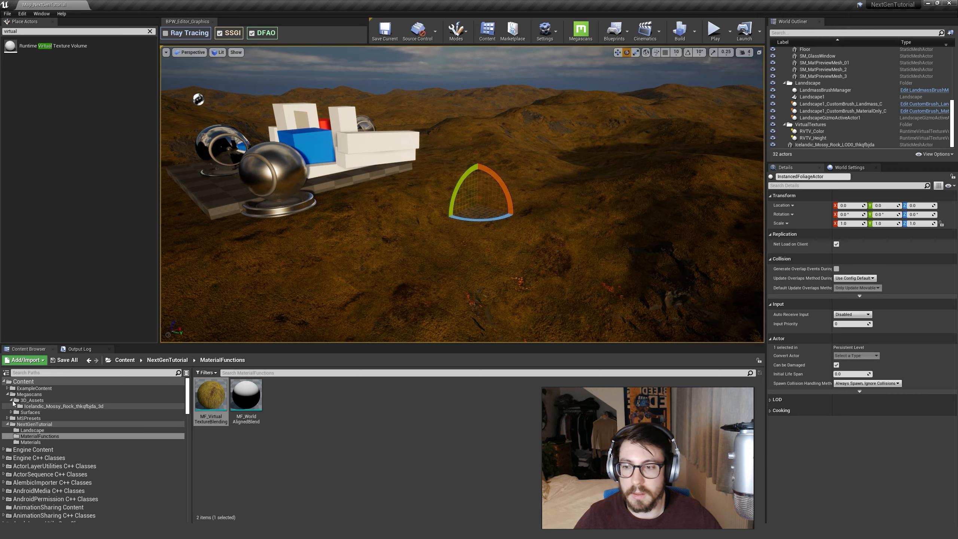
Place the Icelandic_Mossy_Rock_LOD0 static mesh on the ground near the preview meshes and scale it uniformly to about 2.09.
{"action": "left_click", "coordinate": [32, 400]}
{"action": "left_click", "coordinate": [41, 407]}
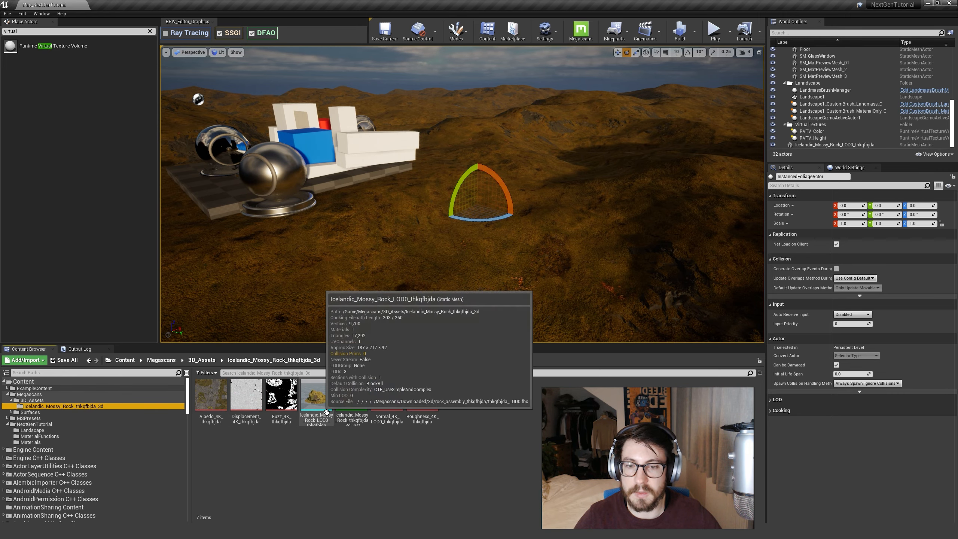
{"action": "left_click_drag", "start_coordinate": [317, 394], "coordinate": [402, 232]}
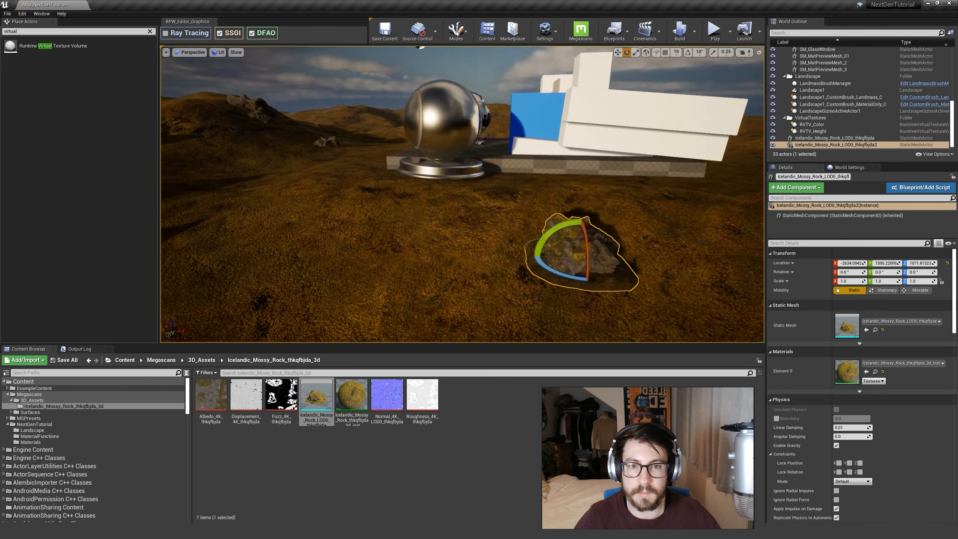
{"action": "right_click_drag", "start_coordinate": [479, 233], "coordinate": [477, 228]}
{"action": "right_click", "coordinate": [480, 233]}
{"action": "right_click", "coordinate": [477, 231]}
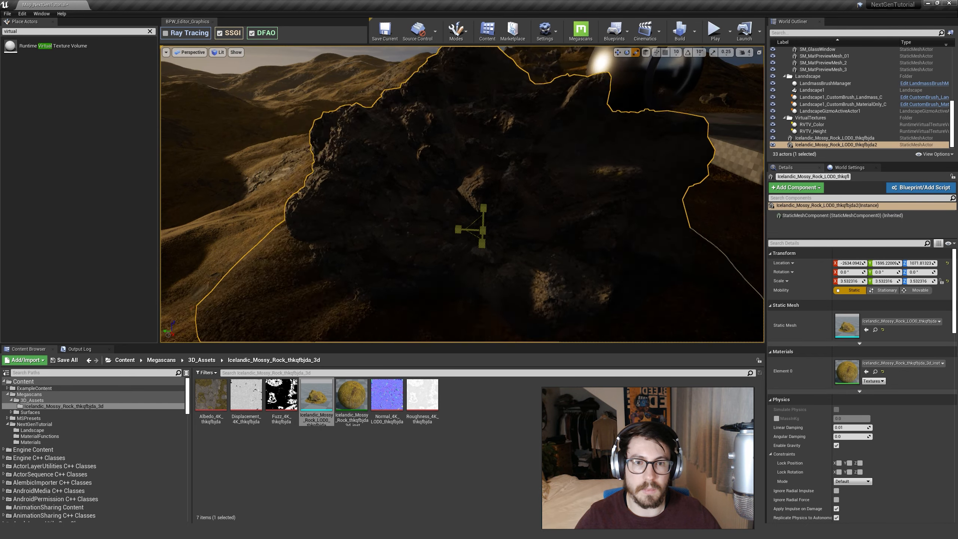
{"action": "right_click_drag", "start_coordinate": [477, 232], "coordinate": [505, 246]}
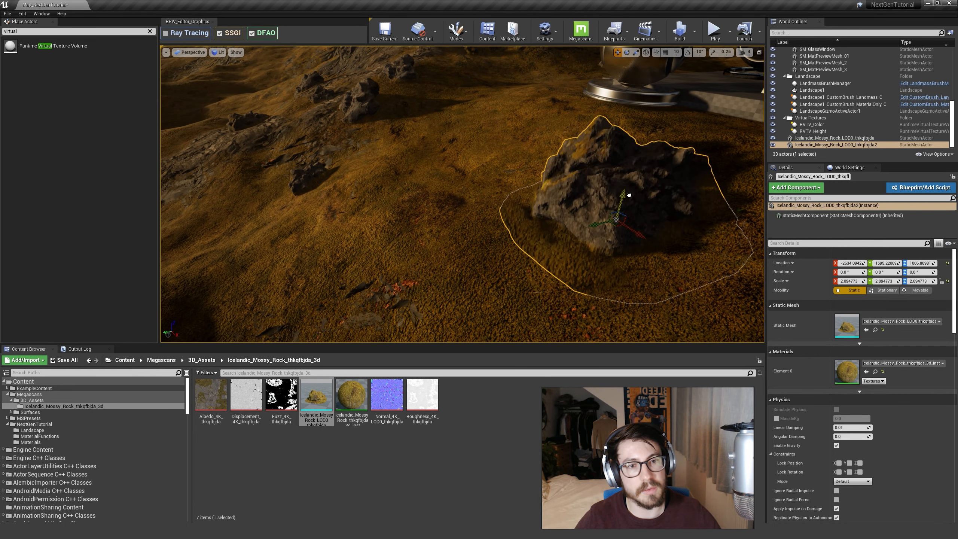
Lower the new rock into the landscape to a Z location of about 977 and rotate it about -8° around Y.
{"action": "right_click_drag", "start_coordinate": [582, 207], "coordinate": [596, 232]}
{"action": "key", "text": "w"}
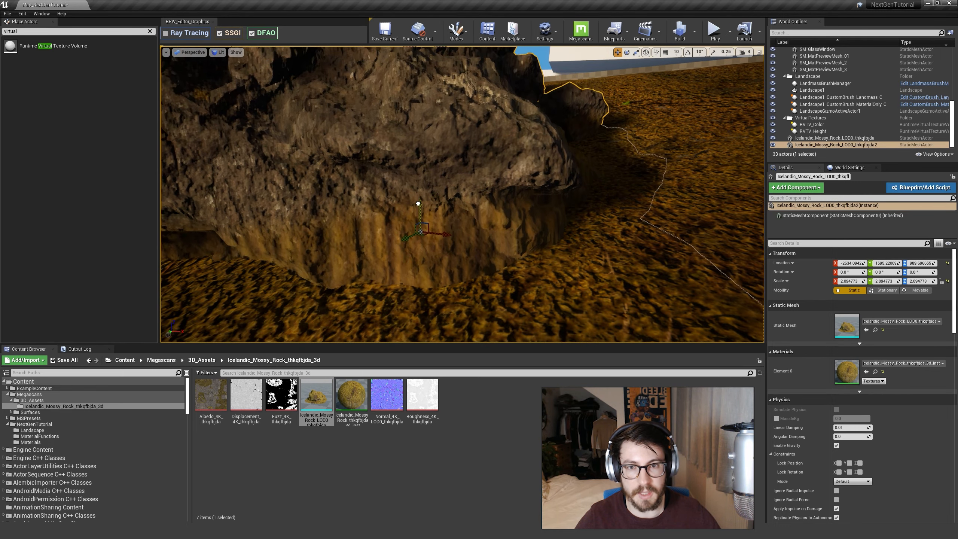
{"action": "key", "text": "Escape"}
{"action": "key", "text": "s"}
{"action": "right_click_drag", "start_coordinate": [478, 163], "coordinate": [543, 302]}
{"action": "left_click", "coordinate": [468, 196]}
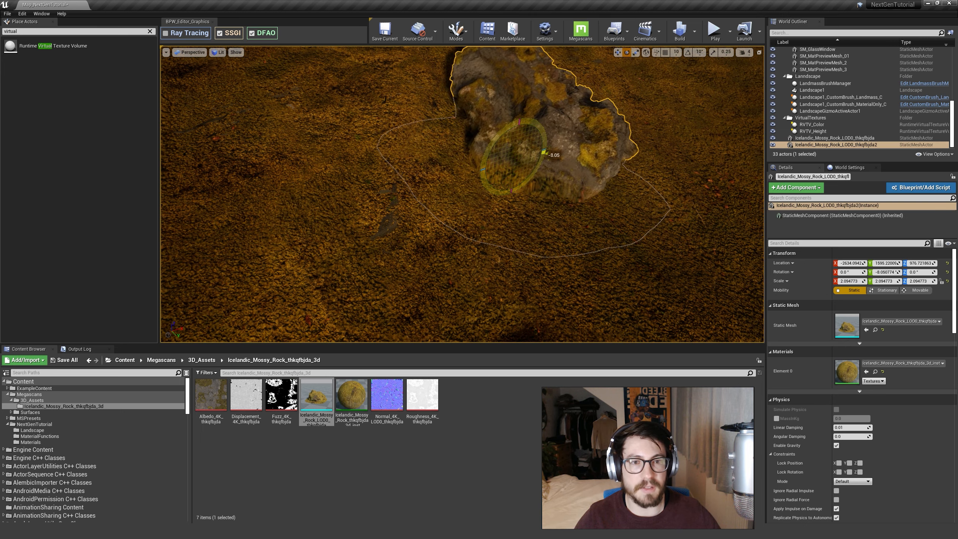
Sink the rock deeper into the landscape to a Z location of about 921 and inspect the blend around its base.
{"action": "key", "text": "Escape"}
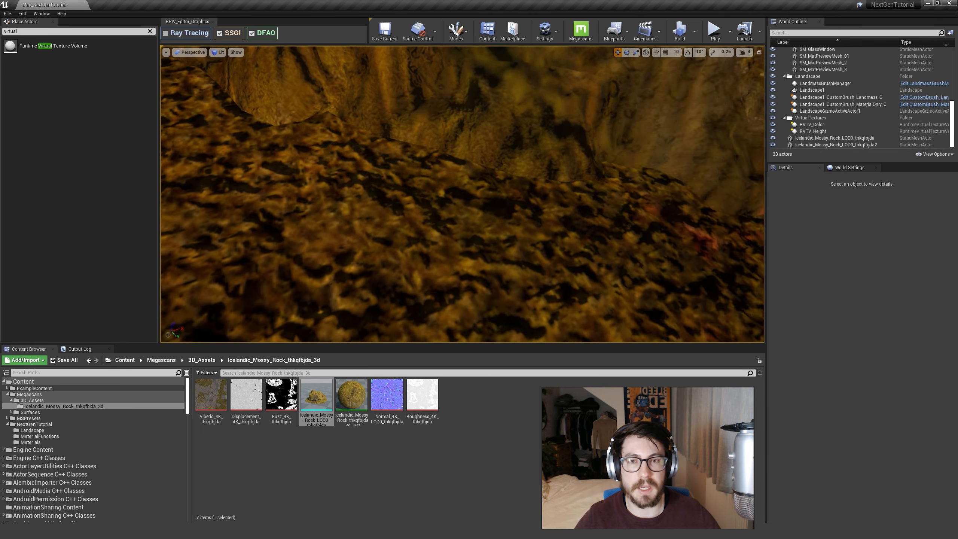
{"action": "left_click", "coordinate": [440, 159]}
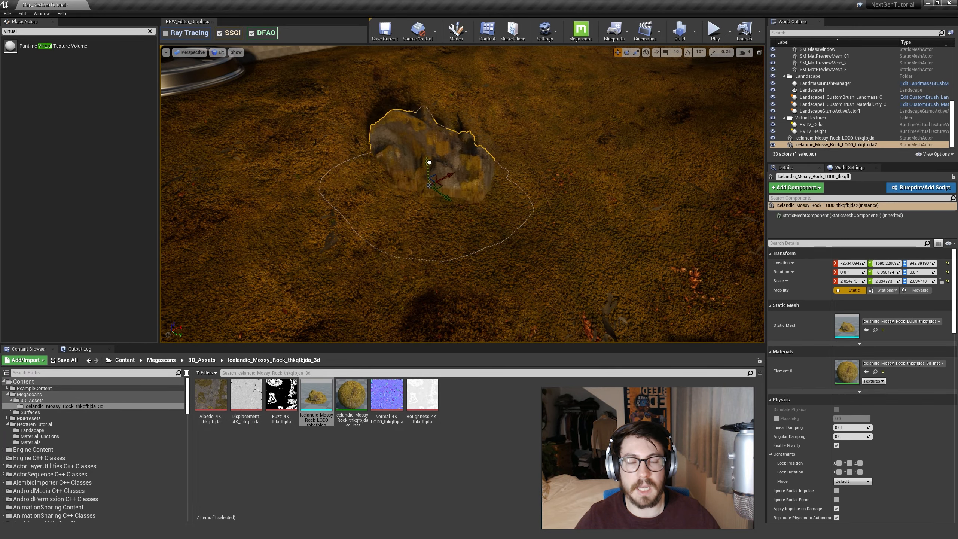
{"action": "key", "text": "Escape"}
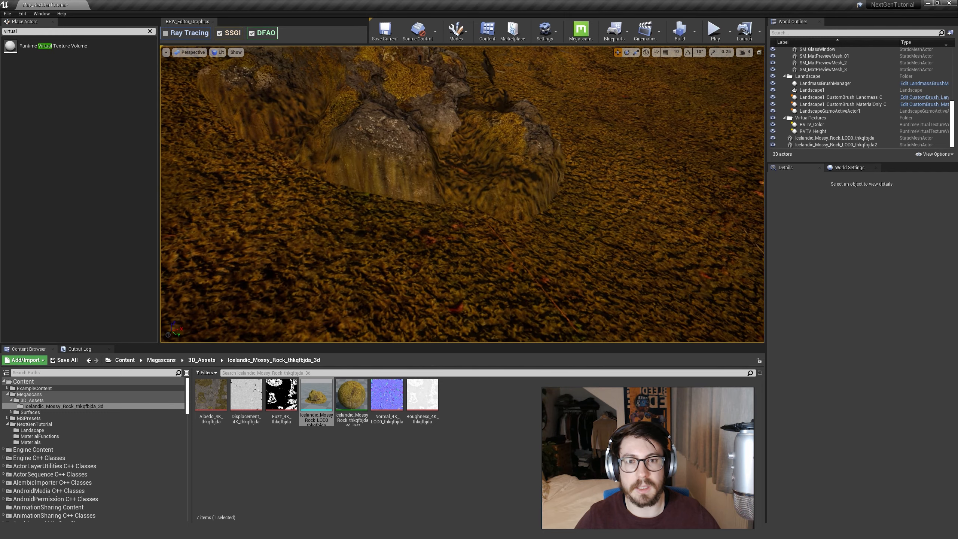
{"action": "left_click", "coordinate": [443, 154]}
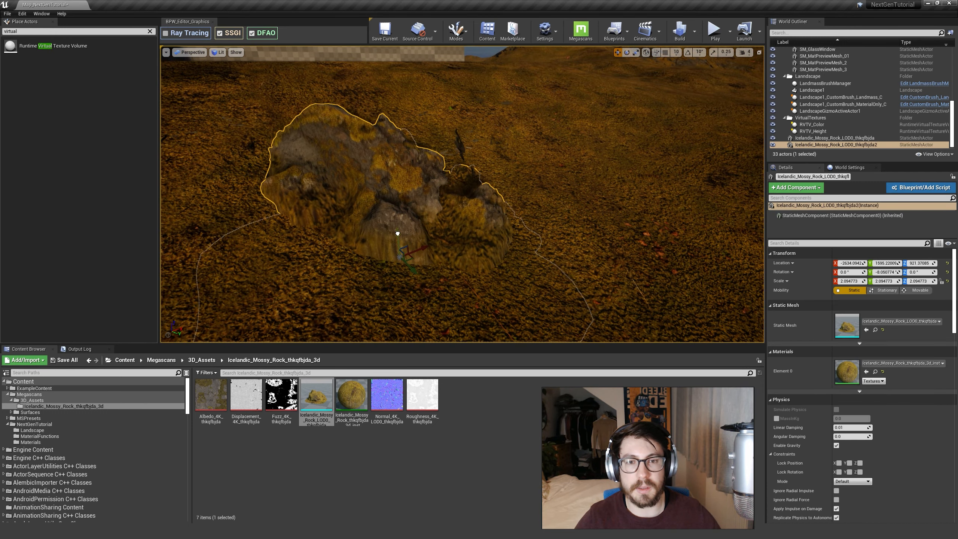
{"action": "key", "text": "Escape"}
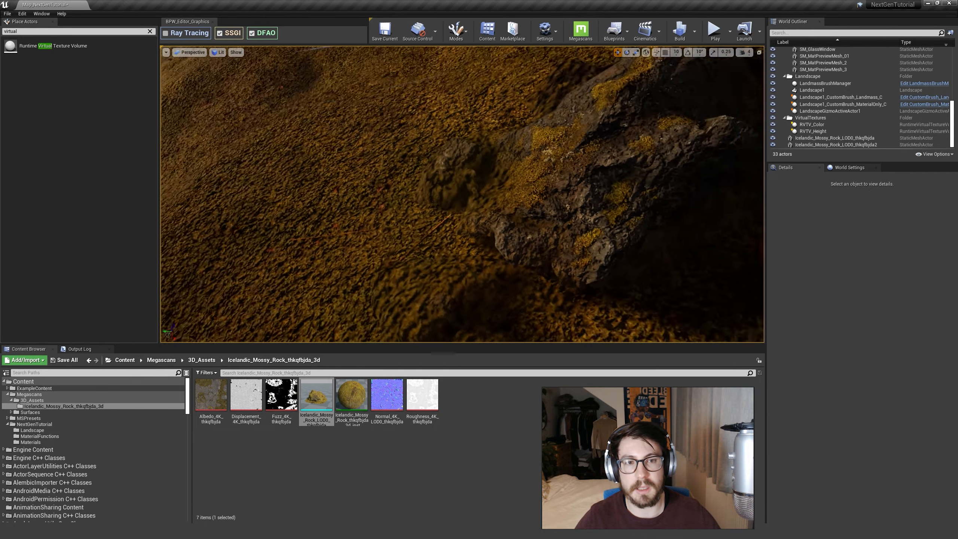
{"action": "right_click_drag", "start_coordinate": [463, 194], "coordinate": [529, 212]}
{"action": "right_click_drag", "start_coordinate": [434, 233], "coordinate": [434, 232]}
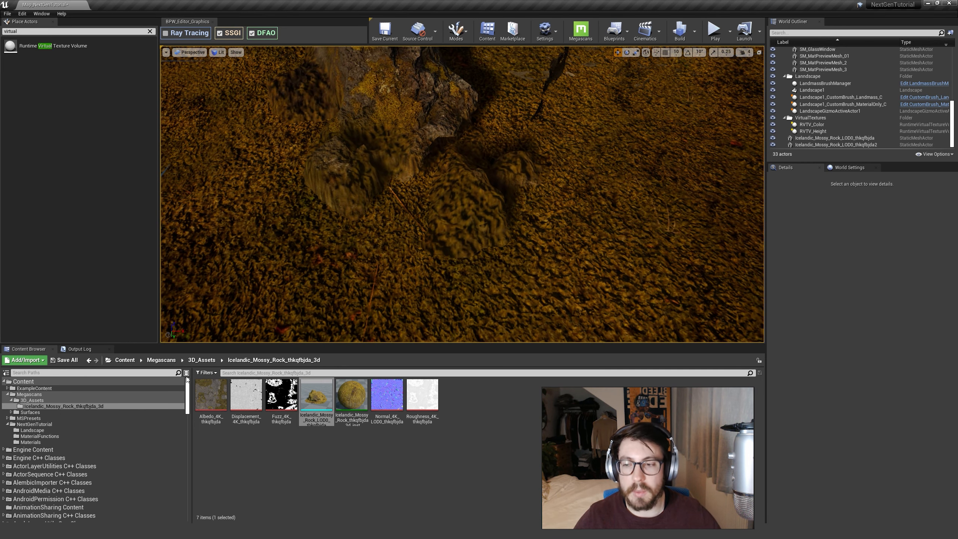
Open RTV_Color from the Landscape folder, set the size of the virtual texture in tiles to 10 (1024), and save it.
{"action": "left_click", "coordinate": [40, 431]}
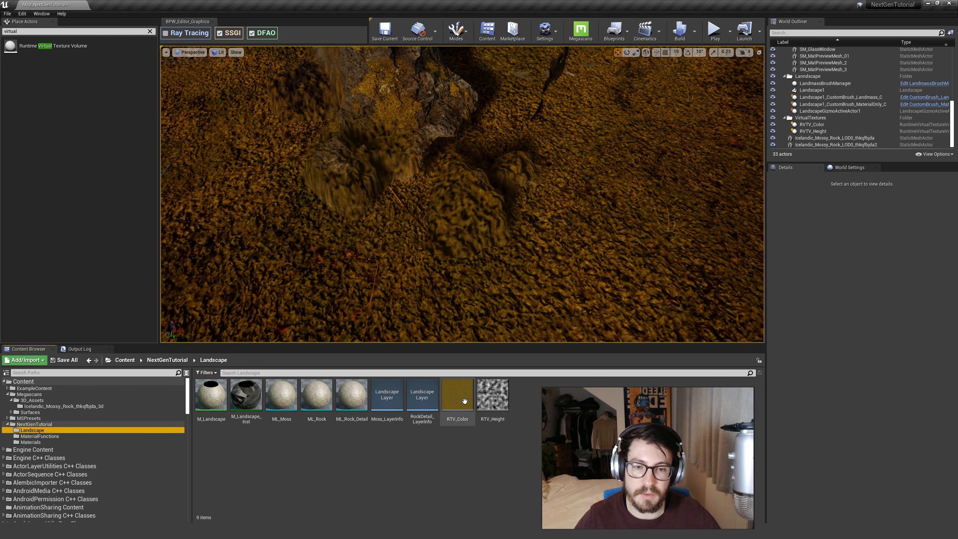
{"action": "double_click", "coordinate": [471, 399]}
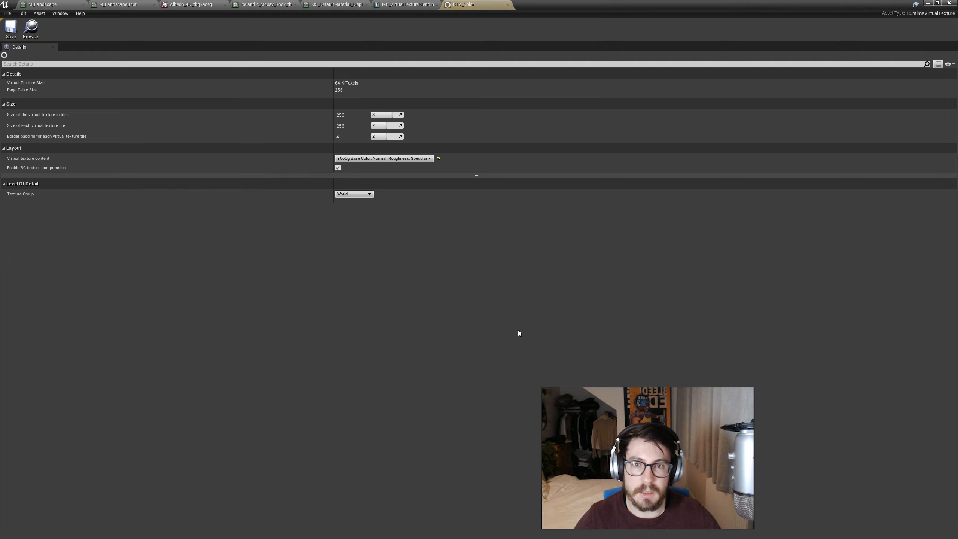
{"action": "mouse_move", "coordinate": [37, 119]}
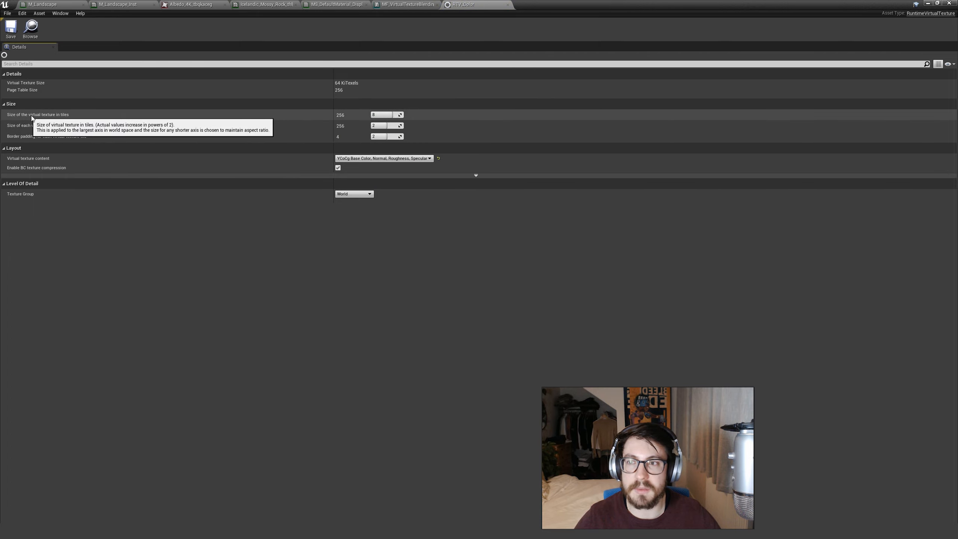
{"action": "left_click", "coordinate": [383, 117]}
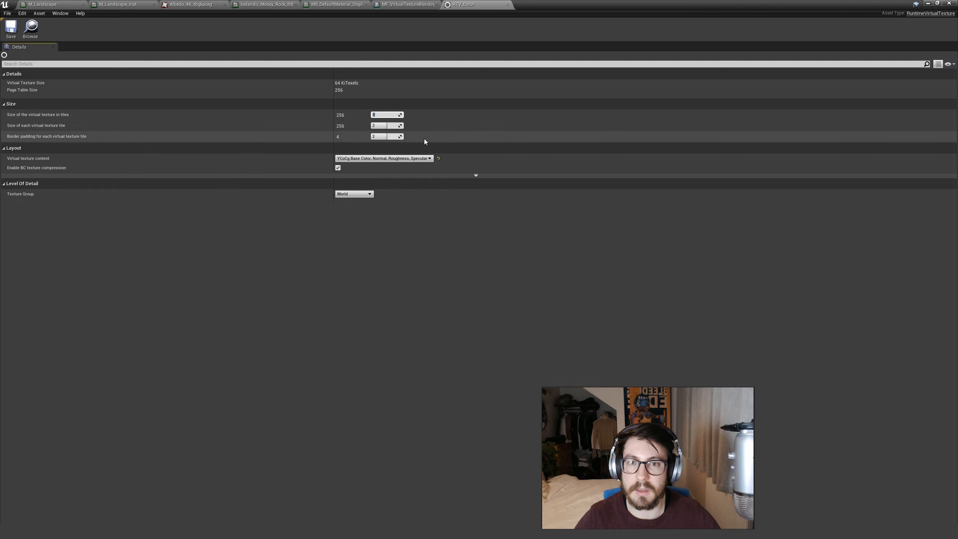
{"action": "left_click", "coordinate": [317, 160]}
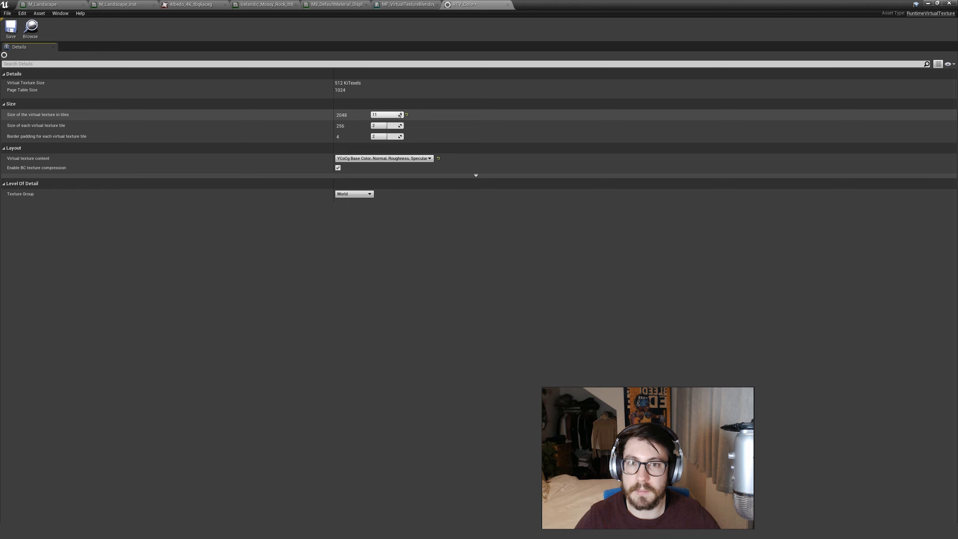
{"action": "left_click", "coordinate": [10, 27]}
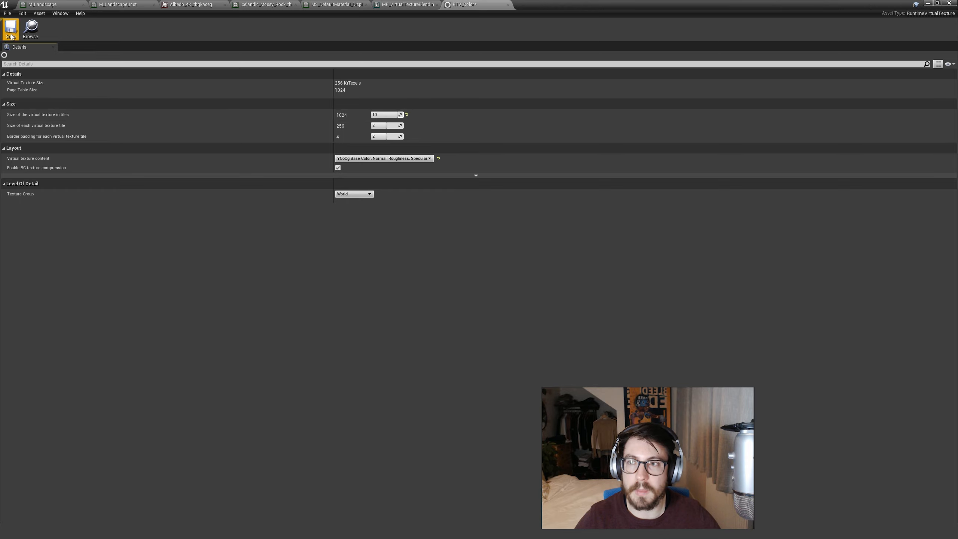
Set RTV_Color's size of each virtual texture tile to 3 (512) and save the asset.
{"action": "left_click", "coordinate": [383, 126]}
{"action": "type", "text": "4"}
{"action": "left_click", "coordinate": [389, 171]}
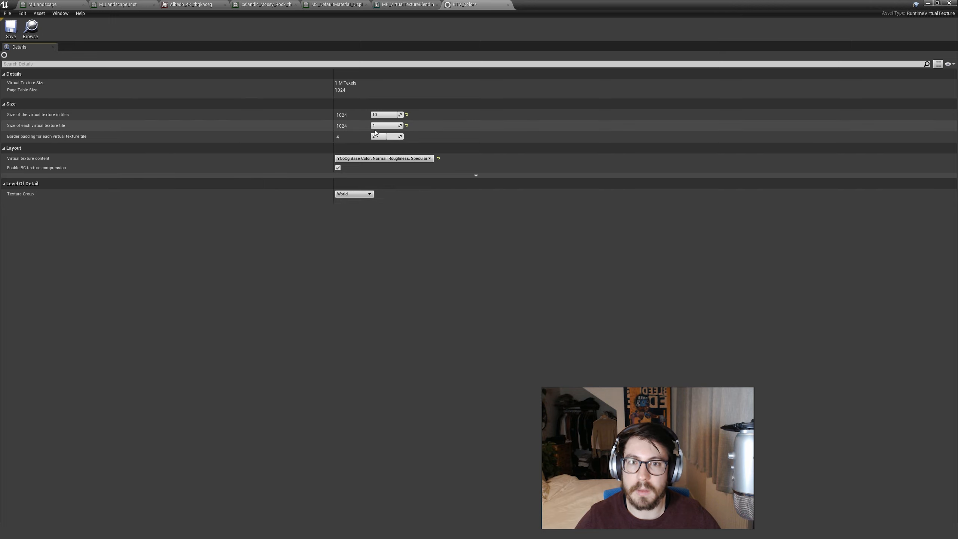
{"action": "left_click", "coordinate": [382, 126]}
{"action": "left_click", "coordinate": [15, 33]}
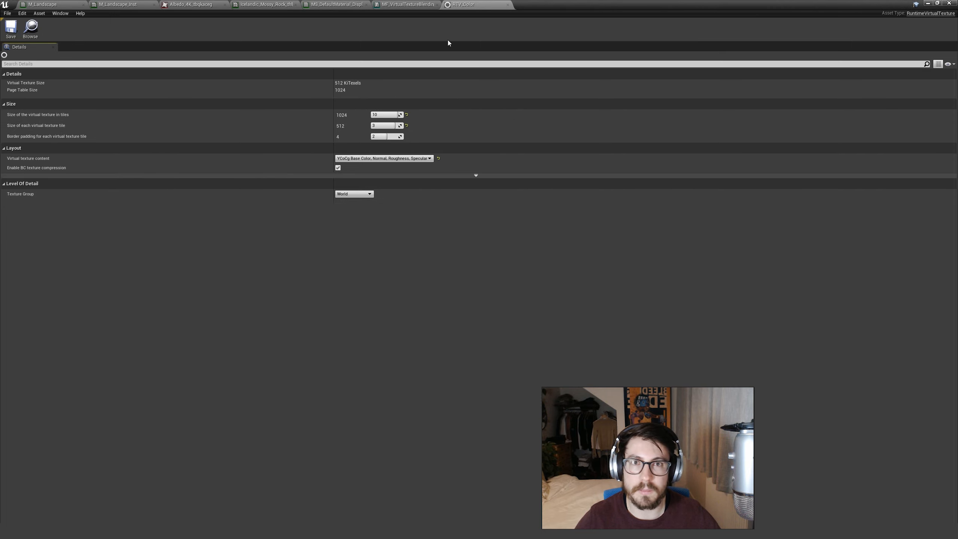
Open RTV_Height, set its size in tiles to 10 and the size of each tile to 3, save it, and return to the level.
{"action": "left_click", "coordinate": [928, 4]}
{"action": "mouse_move", "coordinate": [561, 321]}
{"action": "right_mouse_down"}
{"action": "mouse_move", "coordinate": [553, 328]}
{"action": "mouse_move", "coordinate": [561, 321]}
{"action": "right_mouse_up"}
{"action": "double_click", "coordinate": [508, 395]}
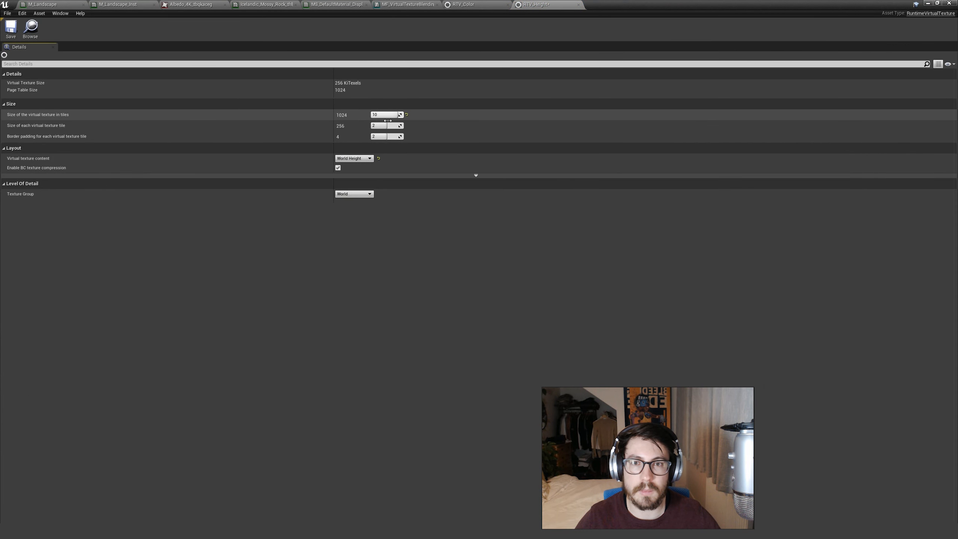
{"action": "left_click_drag", "start_coordinate": [388, 126], "coordinate": [387, 125]}
{"action": "left_click", "coordinate": [11, 28]}
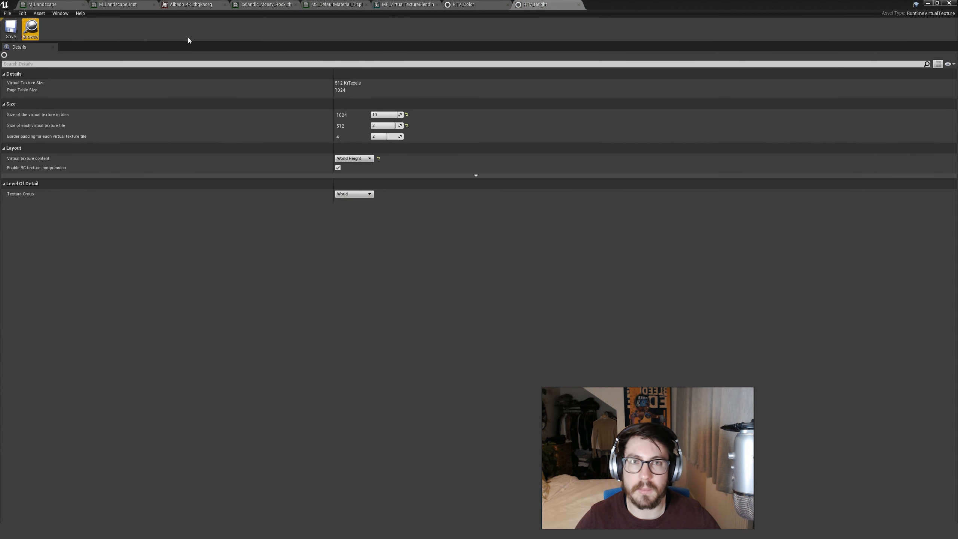
{"action": "left_click", "coordinate": [928, 3]}
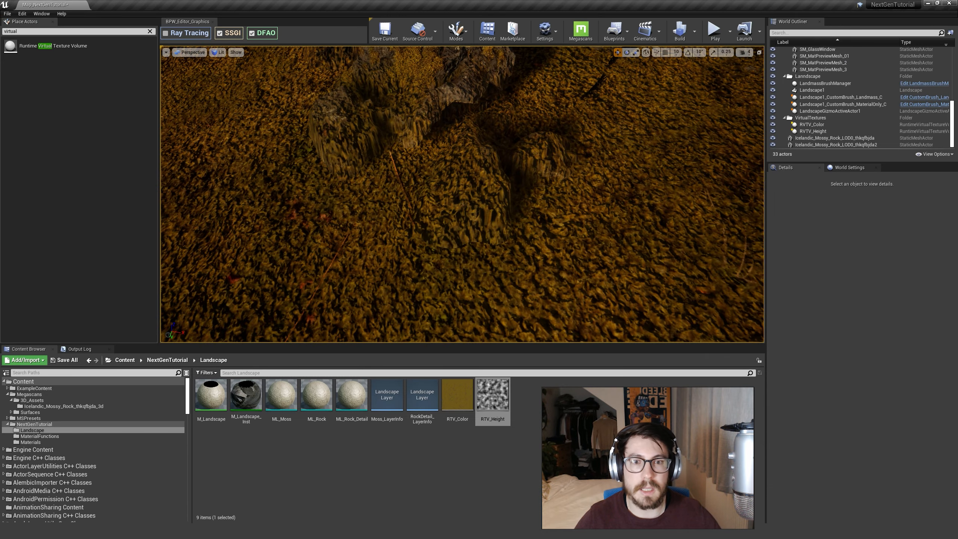
Inspect the landscape texture blended onto the rock's base from close up with the resized virtual textures.
{"action": "key", "text": "w"}
{"action": "right_click_drag", "start_coordinate": [563, 195], "coordinate": [533, 208]}
{"action": "left_click", "coordinate": [492, 184]}
{"action": "key", "text": "s"}
{"action": "key", "text": "Escape"}
{"action": "key", "text": "s"}
{"action": "key", "text": "w"}
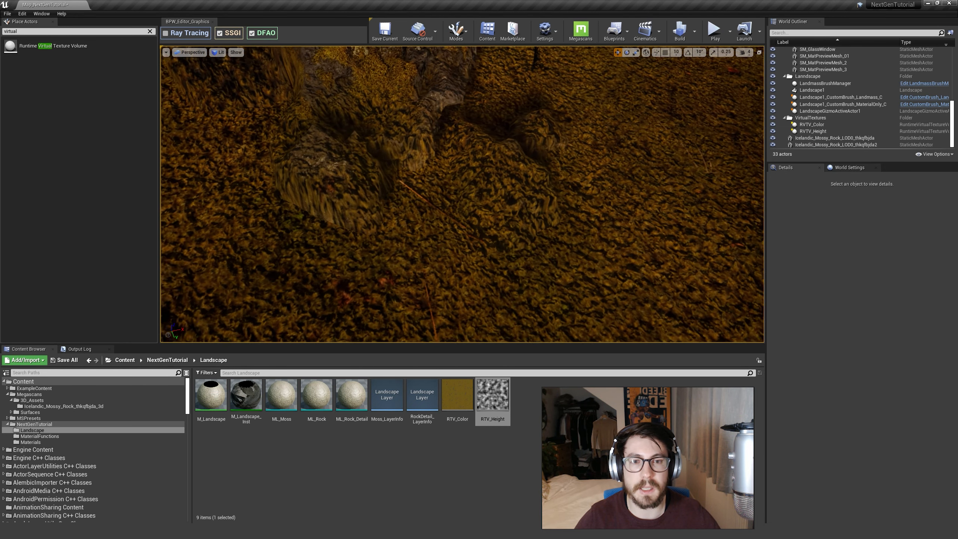
Lower the placed rock a little more to a Z location of about 902 and keep it selected.
{"action": "right_click_drag", "start_coordinate": [473, 184], "coordinate": [473, 183]}
{"action": "left_click", "coordinate": [473, 184]}
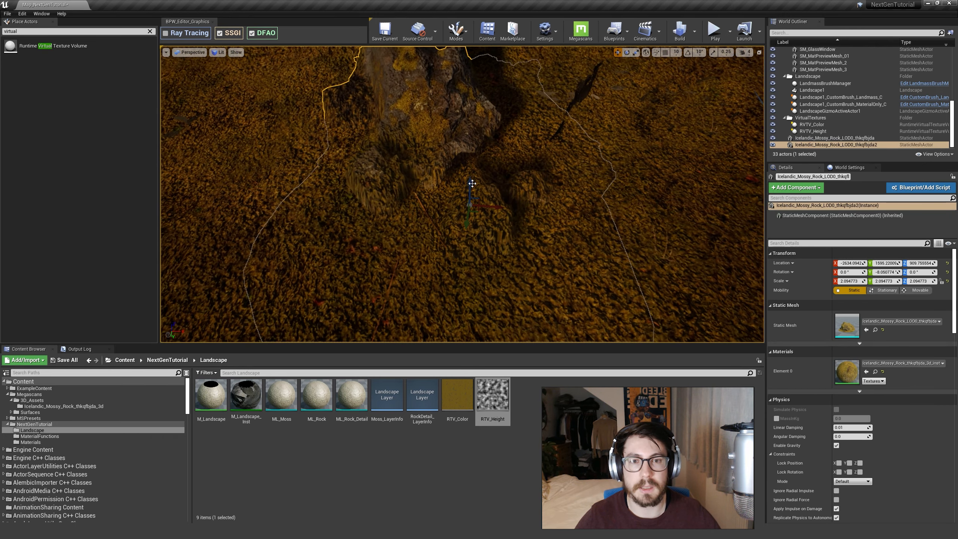
{"action": "key", "text": "Escape"}
{"action": "right_click_drag", "start_coordinate": [477, 186], "coordinate": [477, 187]}
{"action": "left_click", "coordinate": [391, 223]}
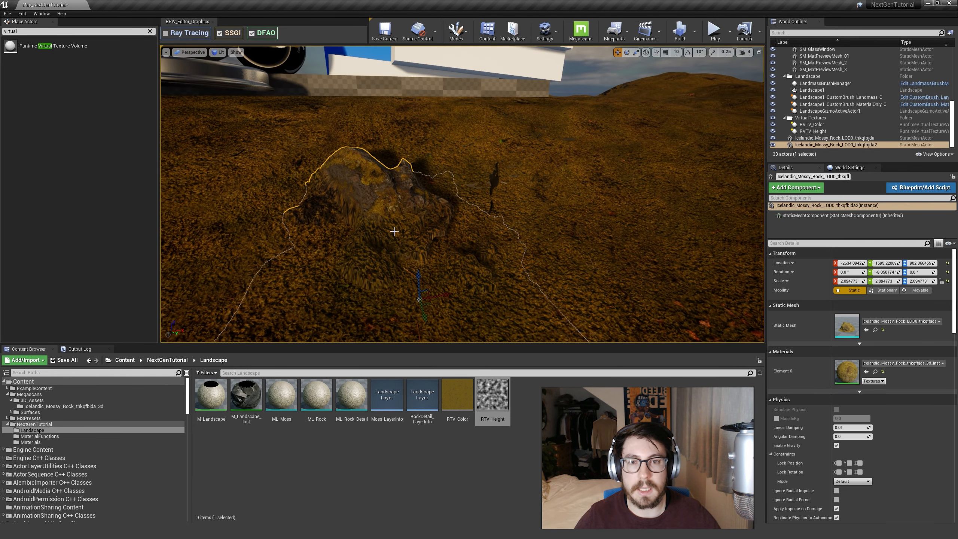
Open the placed rock's material instance and review its VT_Blending parameters with the parameter list widened.
{"action": "double_click", "coordinate": [848, 368]}
{"action": "double_click", "coordinate": [629, 14]}
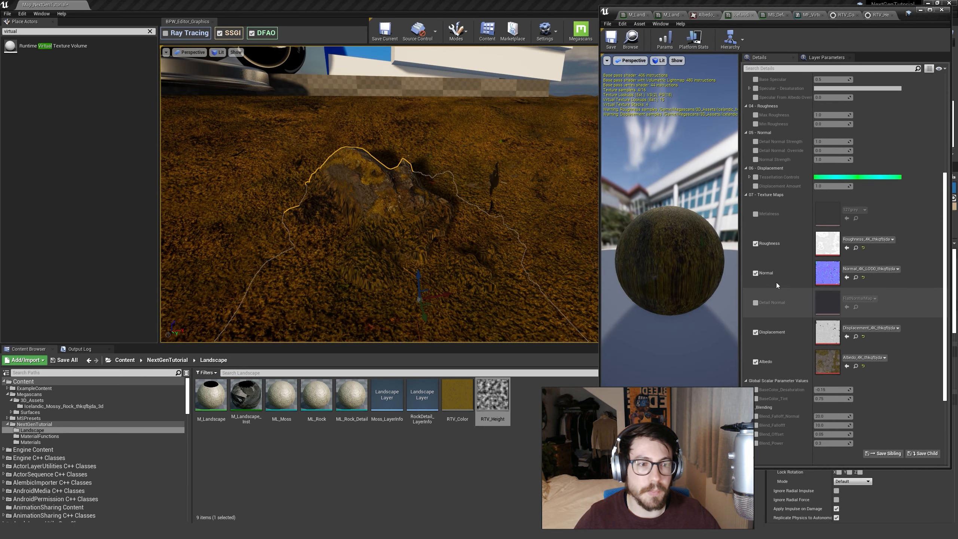
{"action": "scroll", "coordinate": [777, 362], "scroll_direction": "down", "scroll_amount": 4}
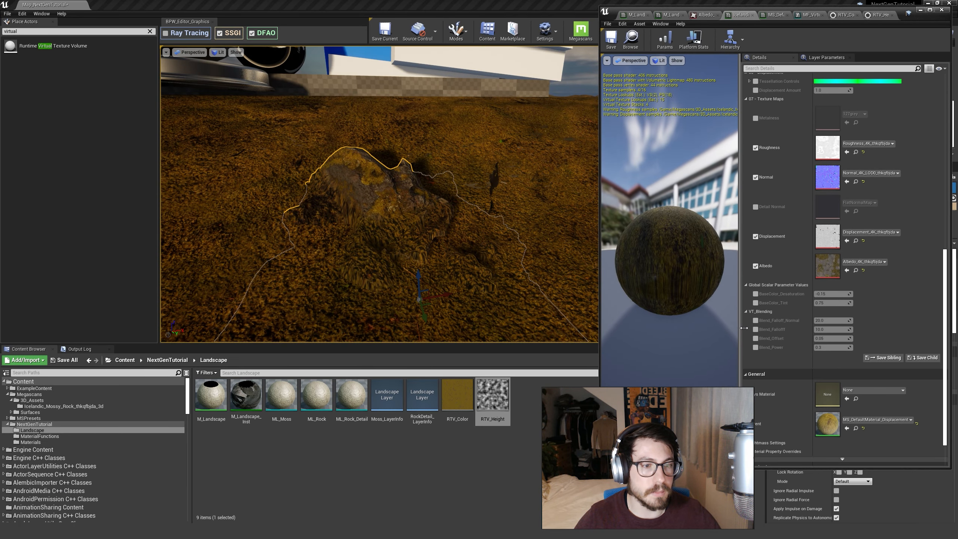
{"action": "left_click_drag", "start_coordinate": [745, 328], "coordinate": [689, 320]}
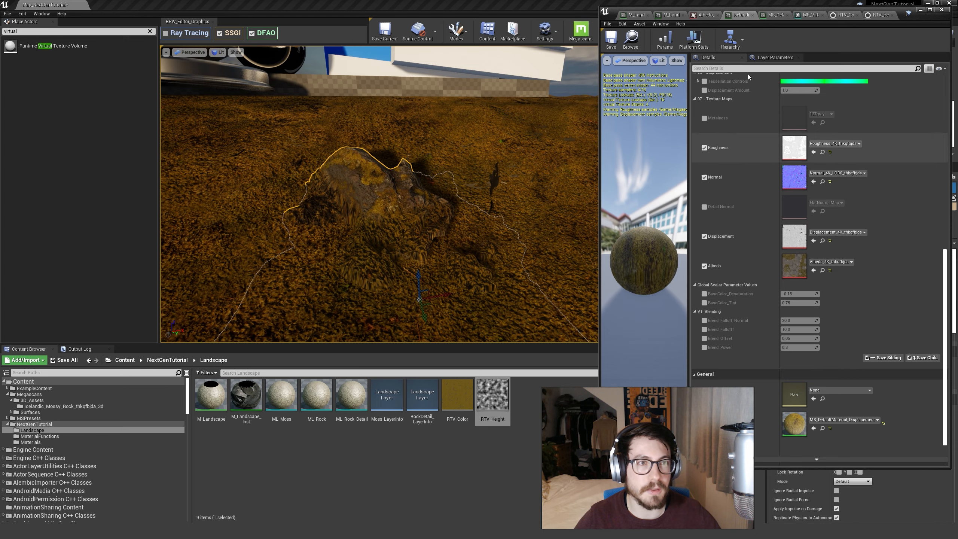
Open the MF_VirtualTextureBlending function and check which parameter group Blend_Falloff_Normal is assigned to.
{"action": "left_click", "coordinate": [808, 15]}
{"action": "left_click", "coordinate": [797, 180]}
{"action": "scroll", "coordinate": [817, 197], "scroll_direction": "down", "scroll_amount": 4}
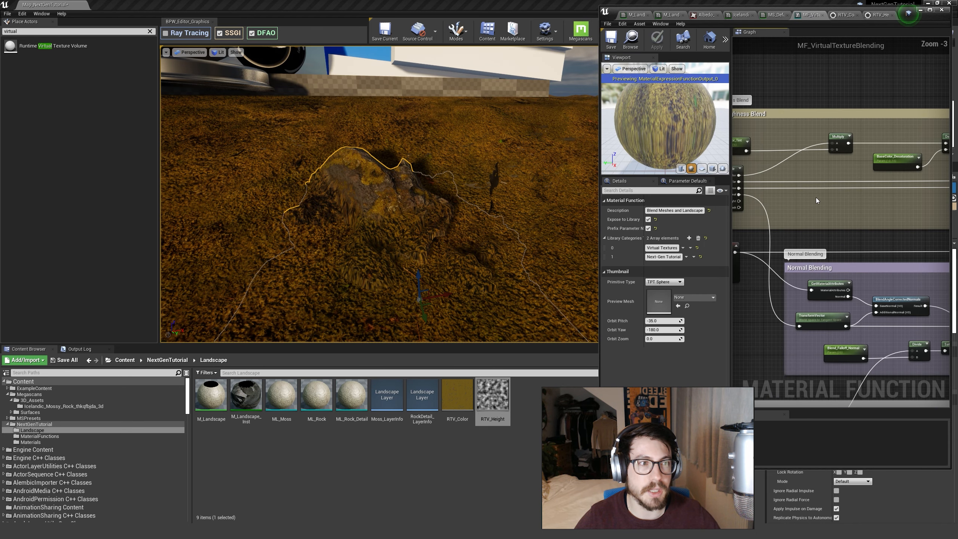
{"action": "right_click_drag", "start_coordinate": [823, 161], "coordinate": [835, 177]}
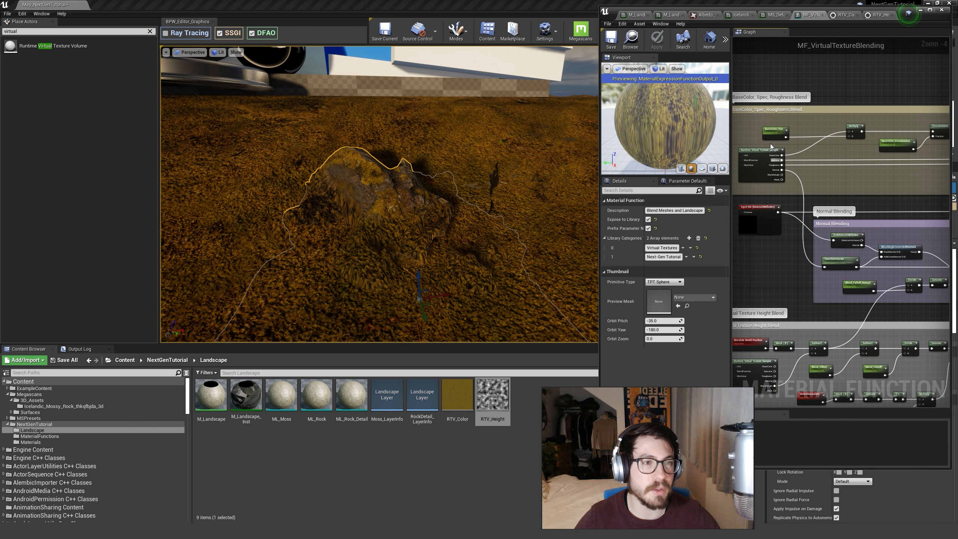
{"action": "left_click", "coordinate": [767, 134]}
{"action": "left_click_drag", "start_coordinate": [836, 266], "coordinate": [843, 272]}
{"action": "left_click", "coordinate": [849, 288]}
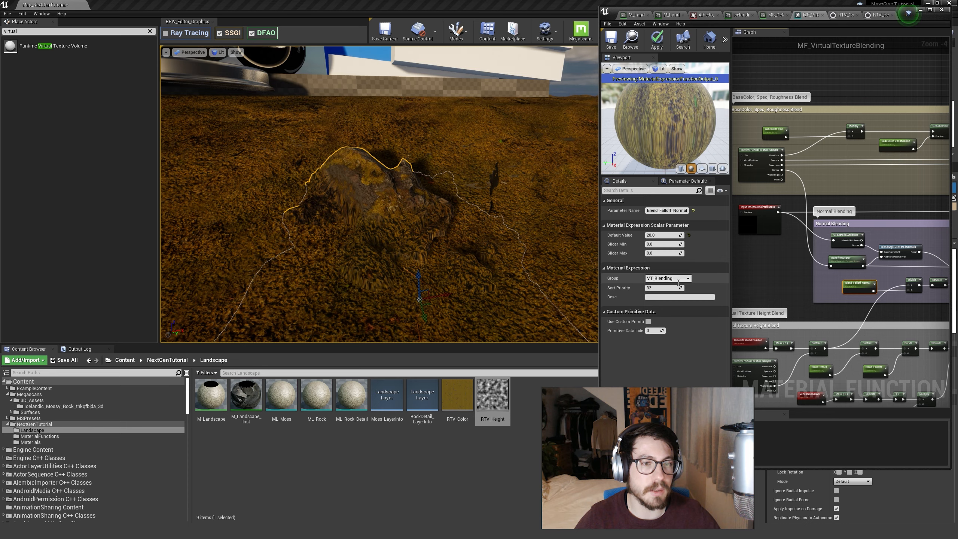
Assign the BaseColor_Tint and BaseColor_Desaturation parameters to the VT_Blending group, and apply and save the material function.
{"action": "left_click", "coordinate": [778, 132]}
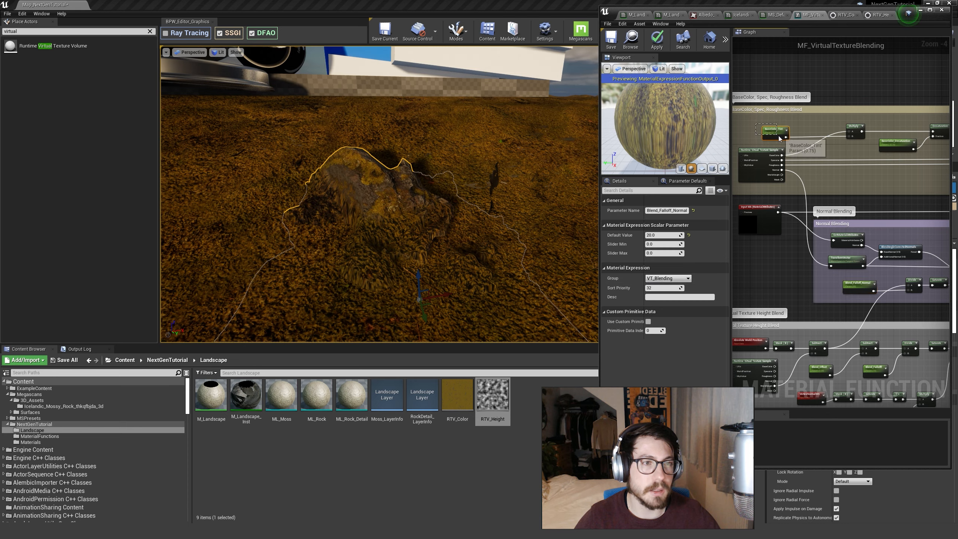
{"action": "left_click", "coordinate": [897, 145], "text": "ctrl"}
{"action": "left_click", "coordinate": [687, 279]}
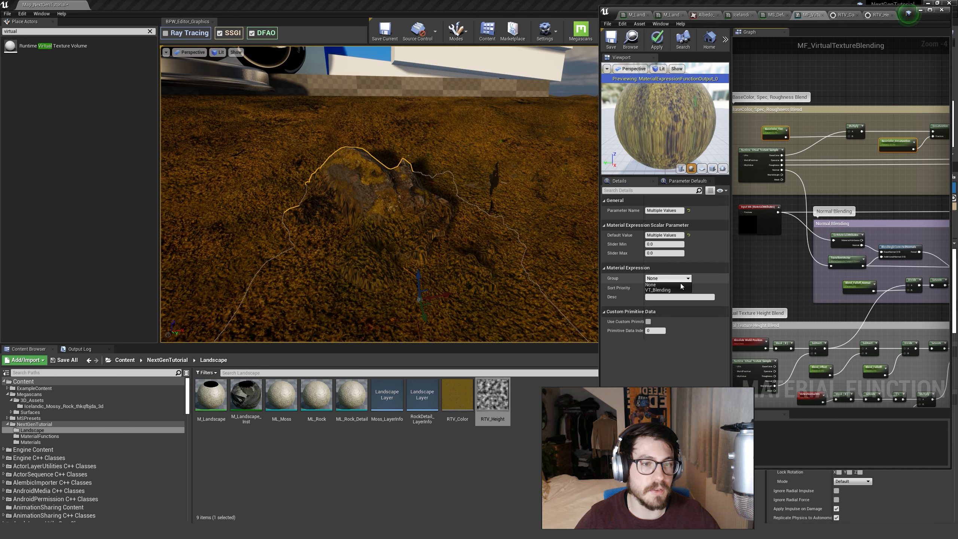
{"action": "left_click", "coordinate": [678, 290]}
{"action": "left_click", "coordinate": [811, 88]}
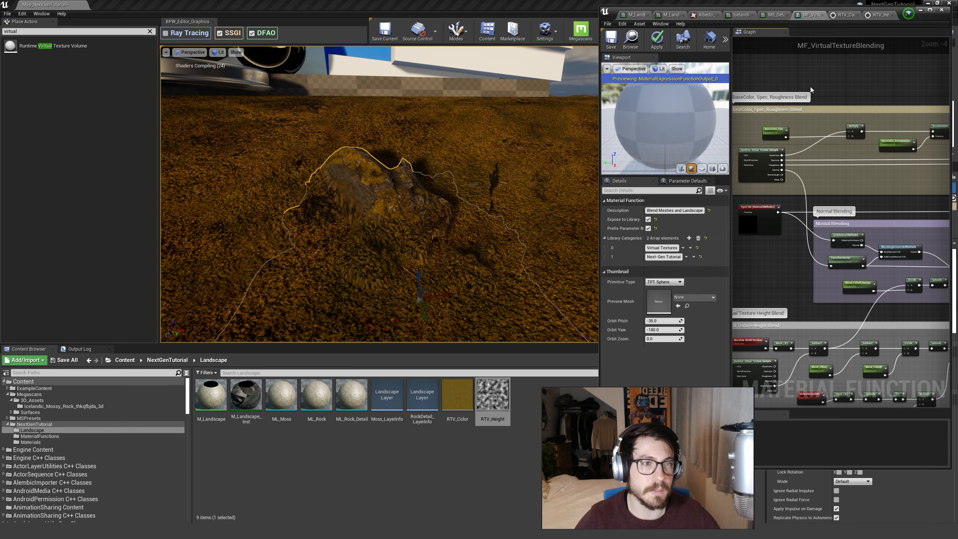
{"action": "left_click", "coordinate": [657, 39]}
{"action": "key", "text": "ctrl+s"}
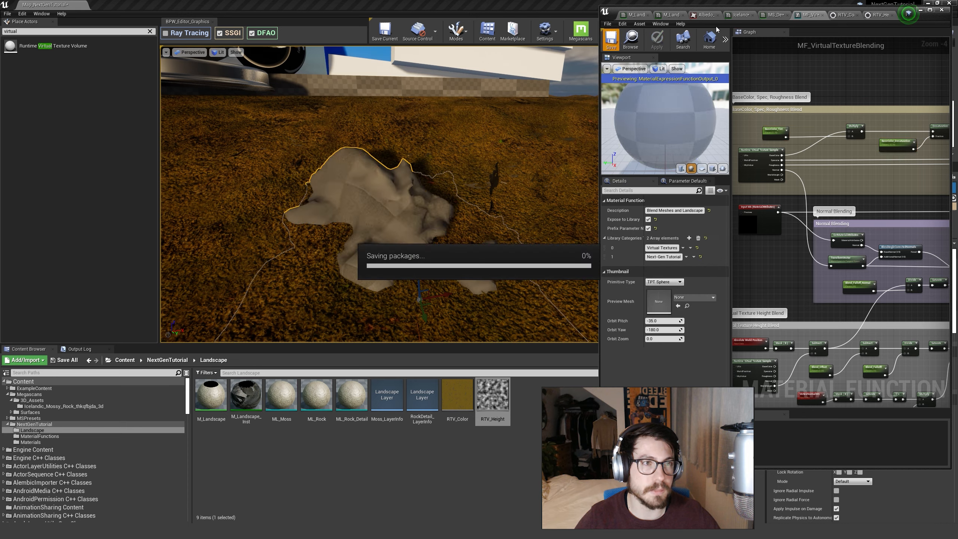
Return to the rock's material instance to check its VT_Blending group and look closely at the rock's blended base.
{"action": "left_click", "coordinate": [775, 16]}
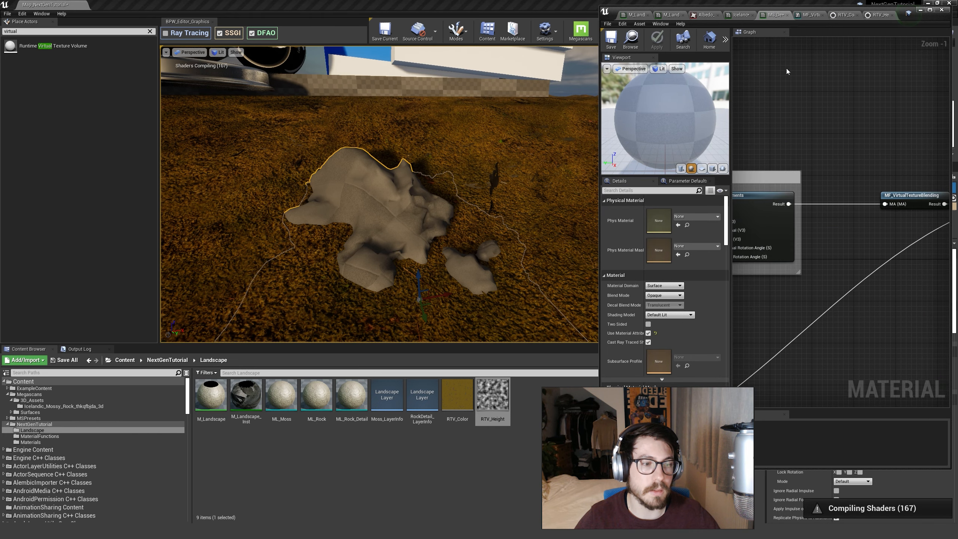
{"action": "right_click_drag", "start_coordinate": [787, 137], "coordinate": [829, 58]}
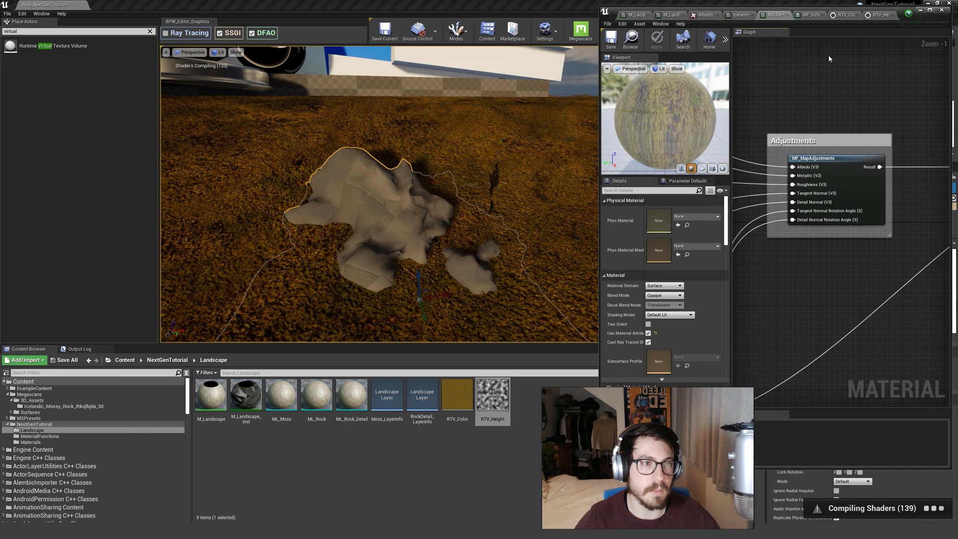
{"action": "left_click", "coordinate": [739, 15]}
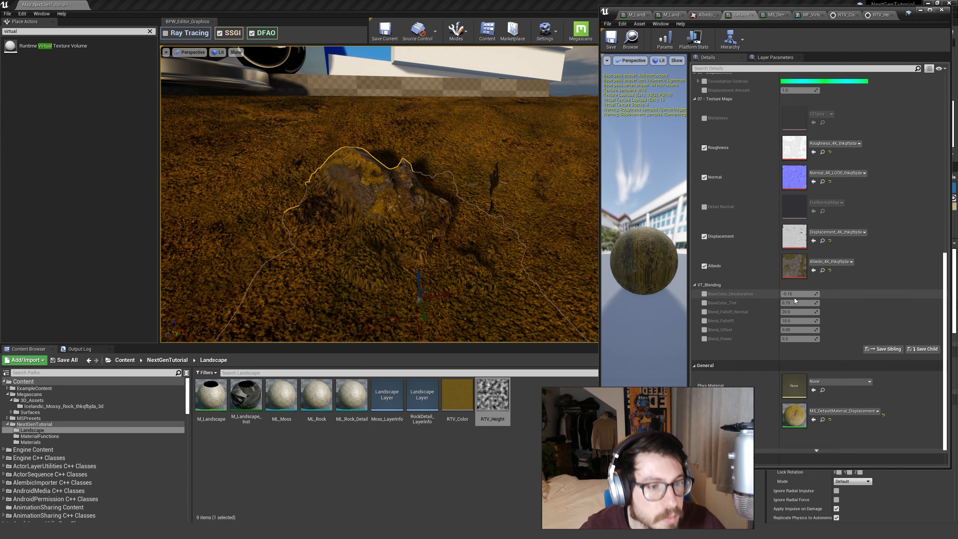
{"action": "right_click_drag", "start_coordinate": [541, 278], "coordinate": [492, 274]}
{"action": "key", "text": "w"}
{"action": "key", "text": "w"}
Enable the BaseColor_Desaturation override, try a value of 0, and inspect the rock's base in the level.
{"action": "left_click", "coordinate": [704, 294]}
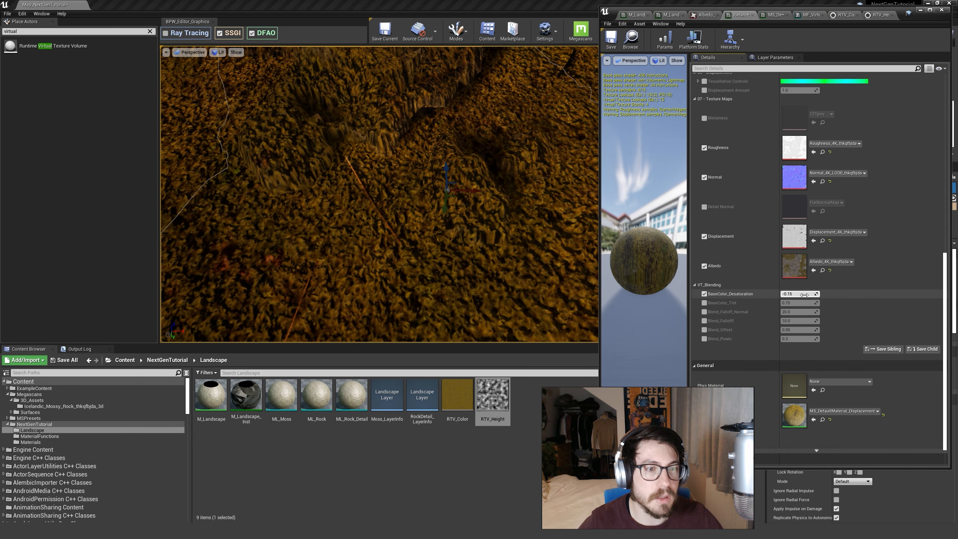
{"action": "left_click", "coordinate": [804, 295]}
{"action": "type", "text": "0"}
{"action": "key", "text": "Return"}
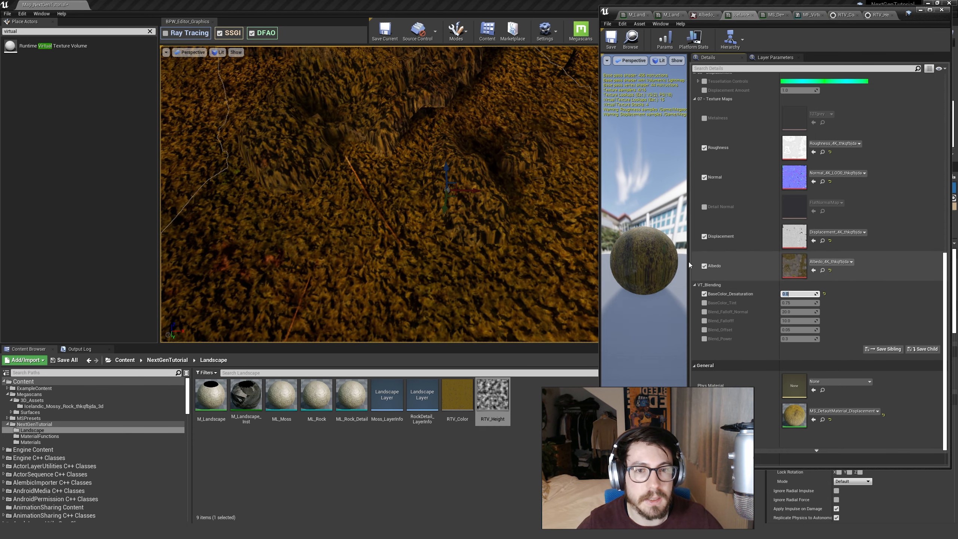
{"action": "right_click_drag", "start_coordinate": [521, 261], "coordinate": [487, 266]}
{"action": "key", "text": "d"}
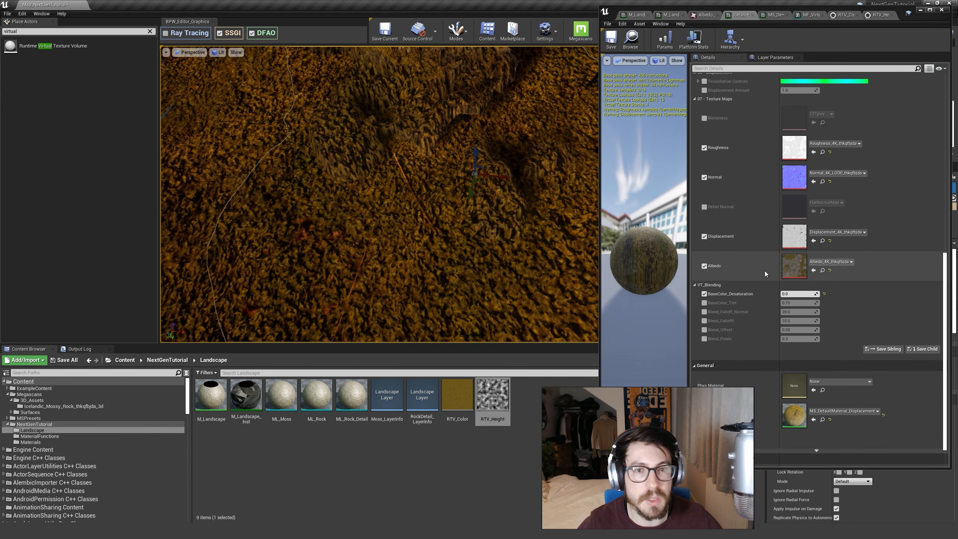
Set BaseColor_Desaturation back to -0.15.
{"action": "left_click", "coordinate": [806, 294]}
{"action": "type", "text": "-0.15"}
{"action": "key", "text": "Return"}
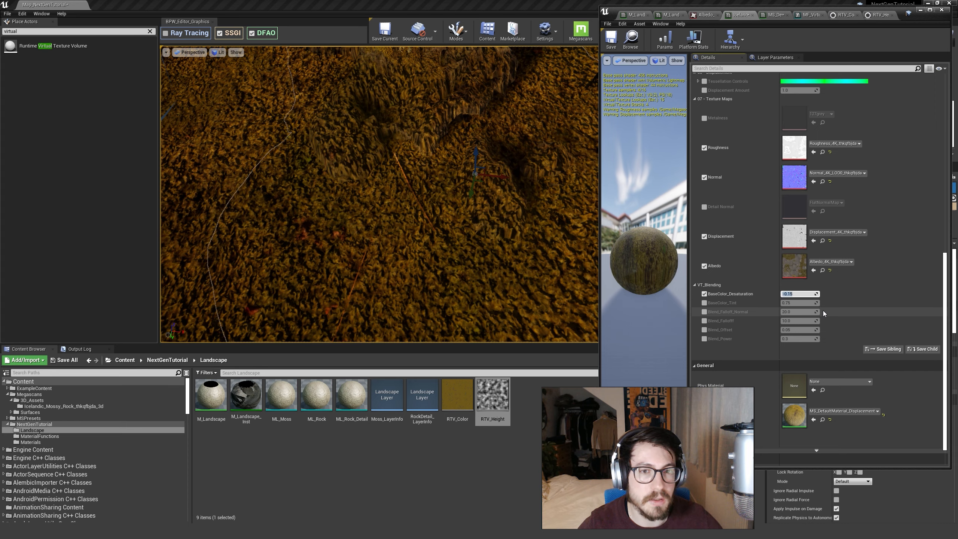
{"action": "left_click", "coordinate": [898, 324]}
{"action": "left_click", "coordinate": [808, 295]}
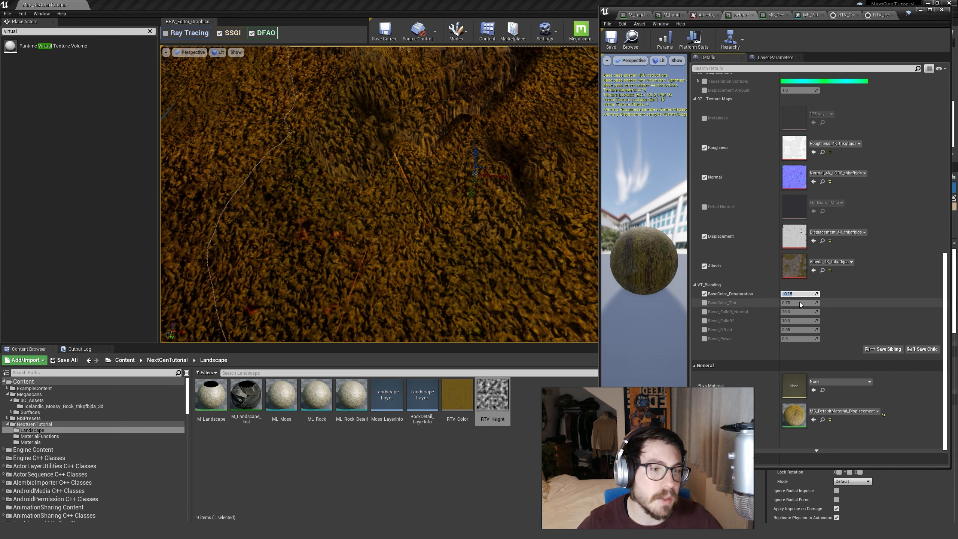
{"action": "left_click", "coordinate": [745, 296]}
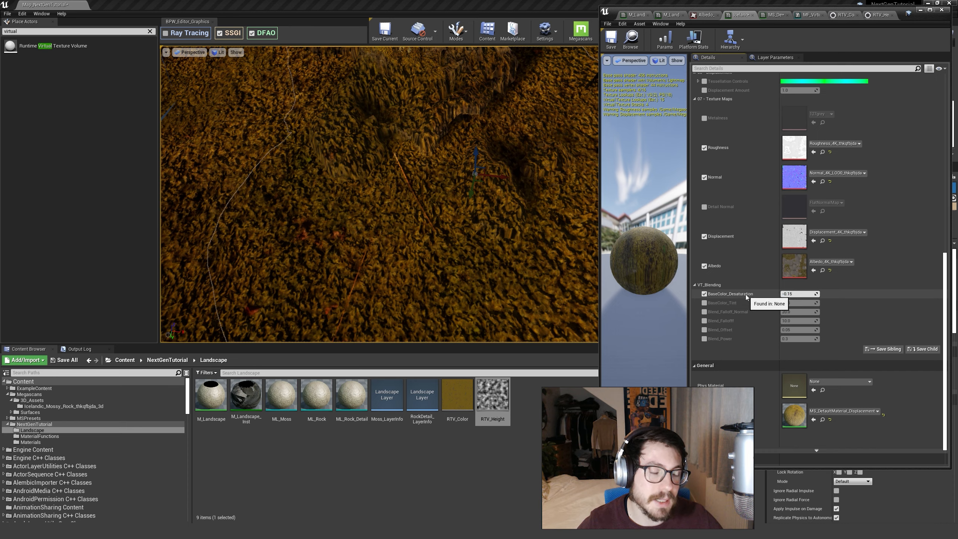
Test BaseColor_Desaturation at the extremes 1 and -1, and restore it to -0.15.
{"action": "left_click", "coordinate": [796, 294]}
{"action": "type", "text": "1"}
{"action": "key", "text": "Return"}
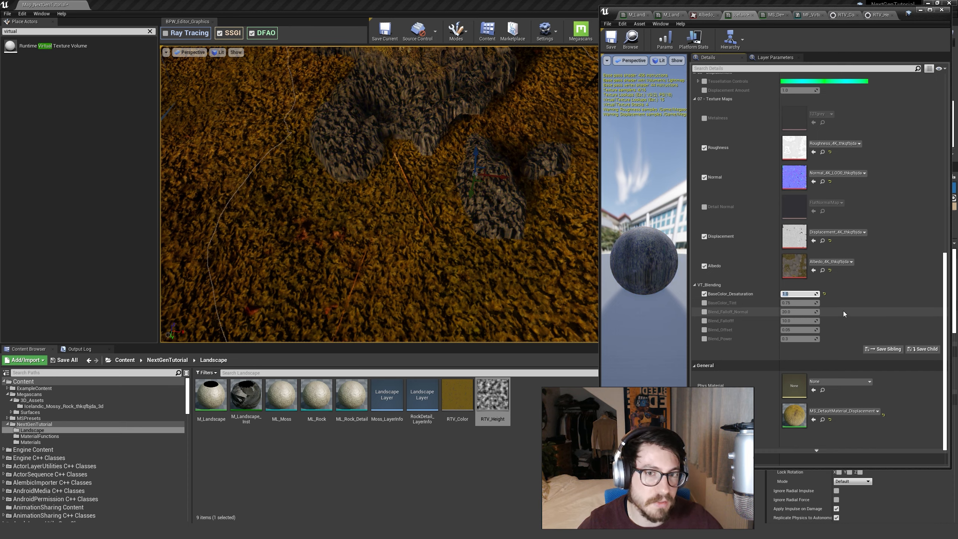
{"action": "type", "text": "-1"}
{"action": "key", "text": "Return"}
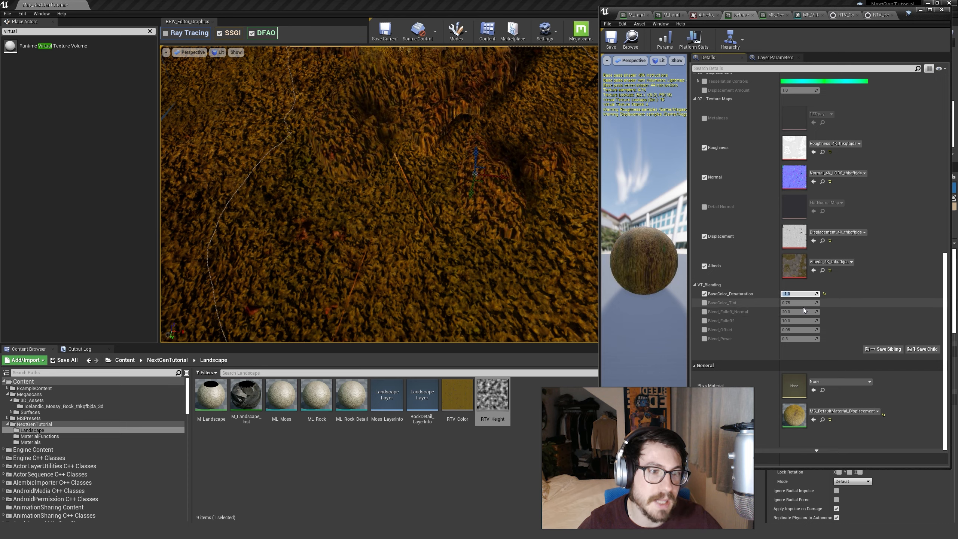
{"action": "type", "text": "-0.15"}
{"action": "key", "text": "Return"}
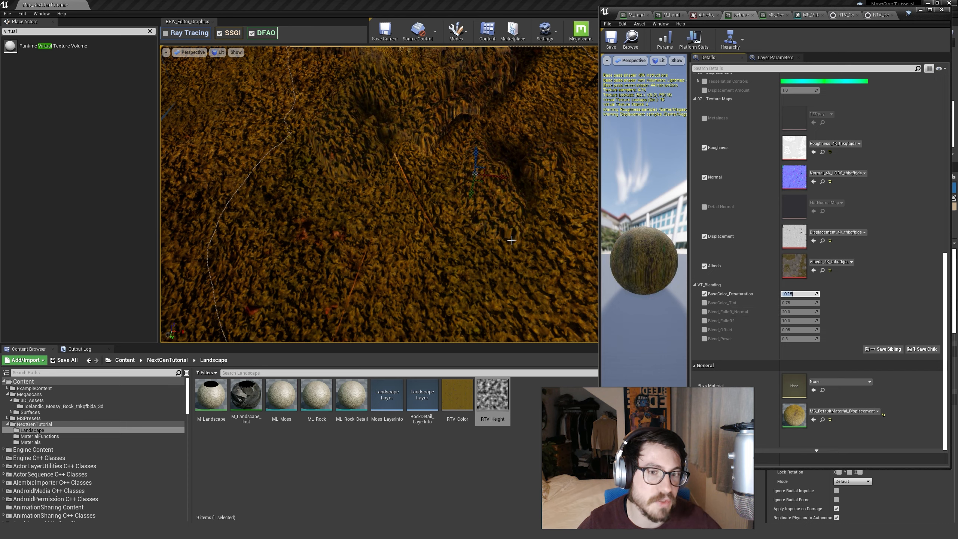
Enable the BaseColor_Tint override, try a value of 1, and inspect the blended rock's base.
{"action": "right_click_drag", "start_coordinate": [509, 277], "coordinate": [466, 277]}
{"action": "left_click", "coordinate": [705, 303]}
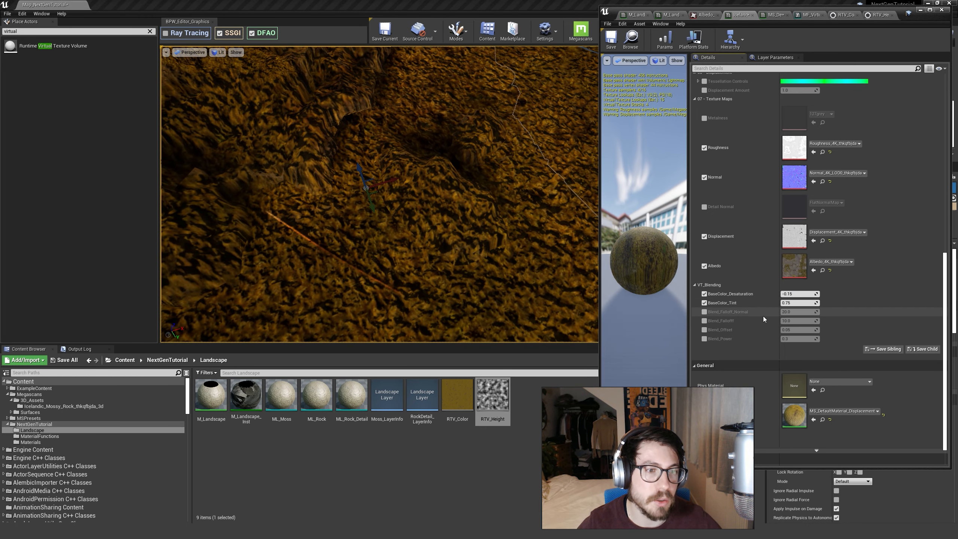
{"action": "left_click", "coordinate": [803, 305]}
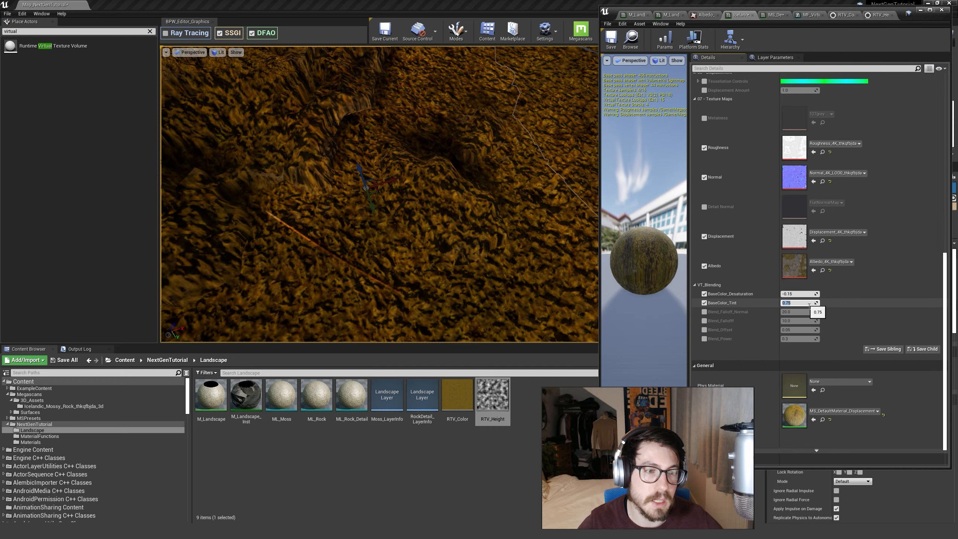
{"action": "type", "text": "1"}
{"action": "key", "text": "Return"}
{"action": "right_click_drag", "start_coordinate": [432, 270], "coordinate": [492, 231]}
{"action": "key", "text": "Escape"}
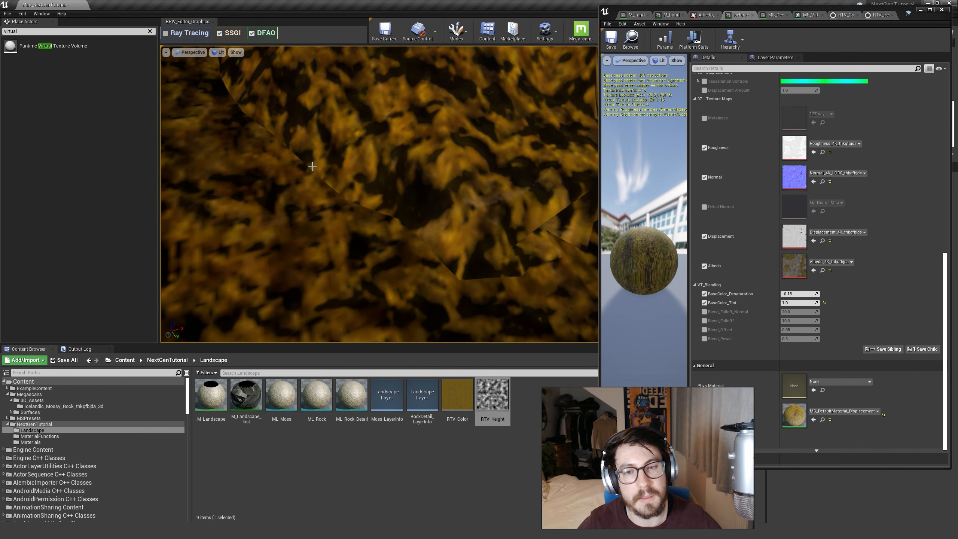
{"action": "mouse_move", "coordinate": [440, 252]}
{"action": "right_mouse_down"}
{"action": "mouse_move", "coordinate": [409, 252]}
{"action": "mouse_move", "coordinate": [425, 251]}
{"action": "right_mouse_up"}
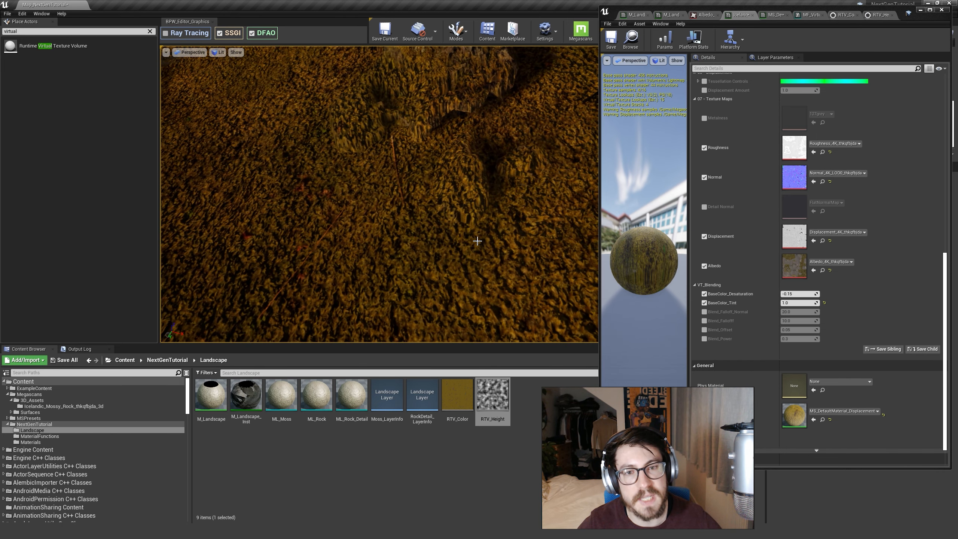
Set BaseColor_Tint back to 0.75 and compare the rock's base with the surrounding landscape.
{"action": "left_click", "coordinate": [800, 303]}
{"action": "type", "text": "0.75"}
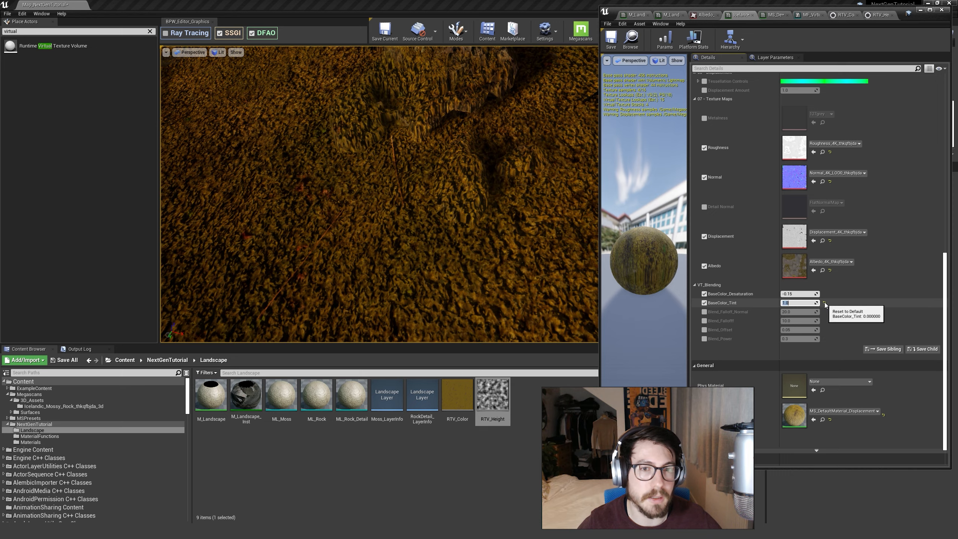
{"action": "key", "text": "Return"}
{"action": "right_click_drag", "start_coordinate": [445, 241], "coordinate": [502, 231]}
{"action": "right_click_drag", "start_coordinate": [498, 268], "coordinate": [457, 280]}
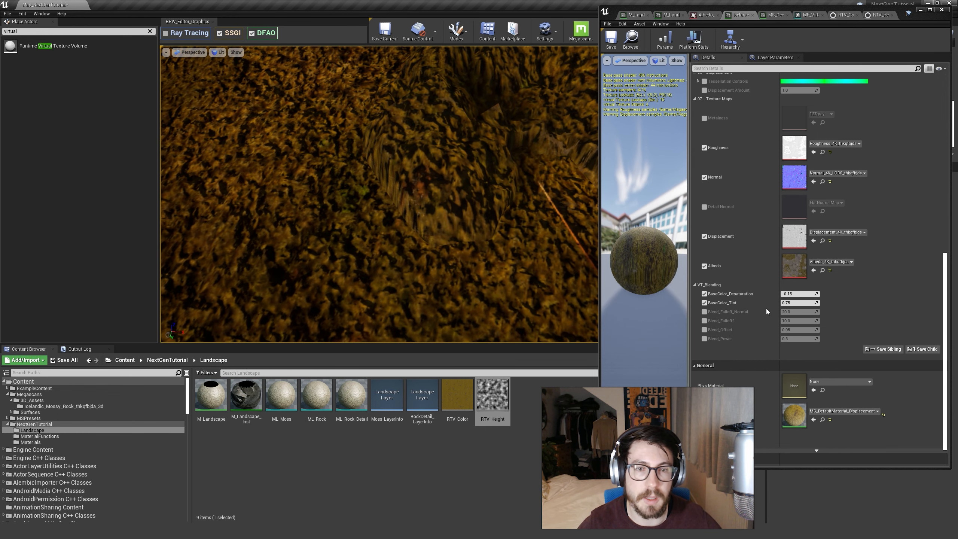
Turn off the BaseColor_Tint and BaseColor_Desaturation overrides in the rock's material instance.
{"action": "left_click", "coordinate": [795, 304]}
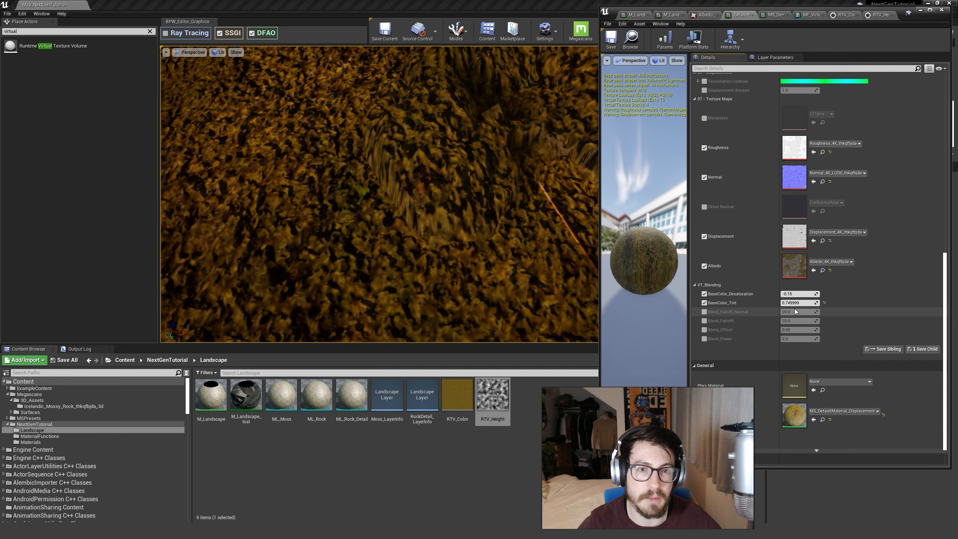
{"action": "right_click_drag", "start_coordinate": [487, 241], "coordinate": [517, 265]}
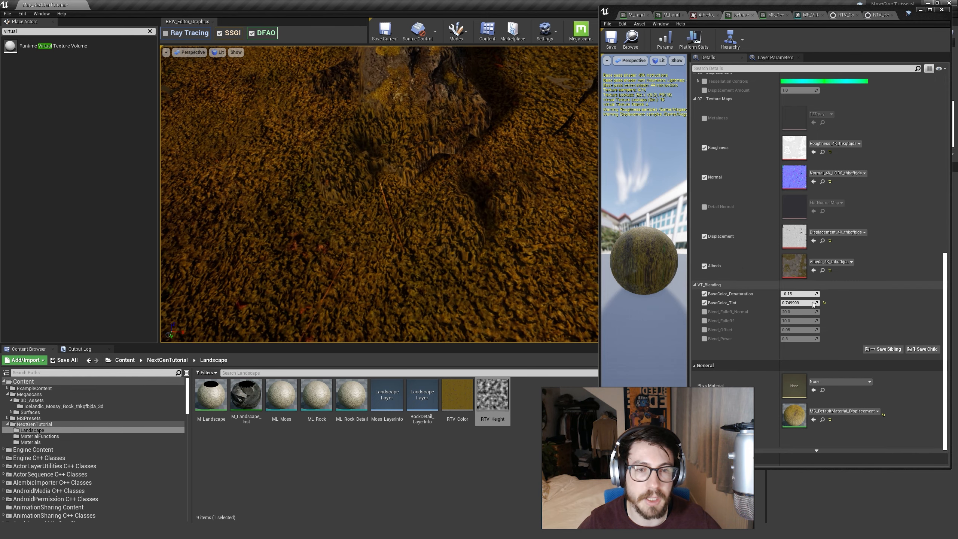
{"action": "left_click", "coordinate": [704, 303]}
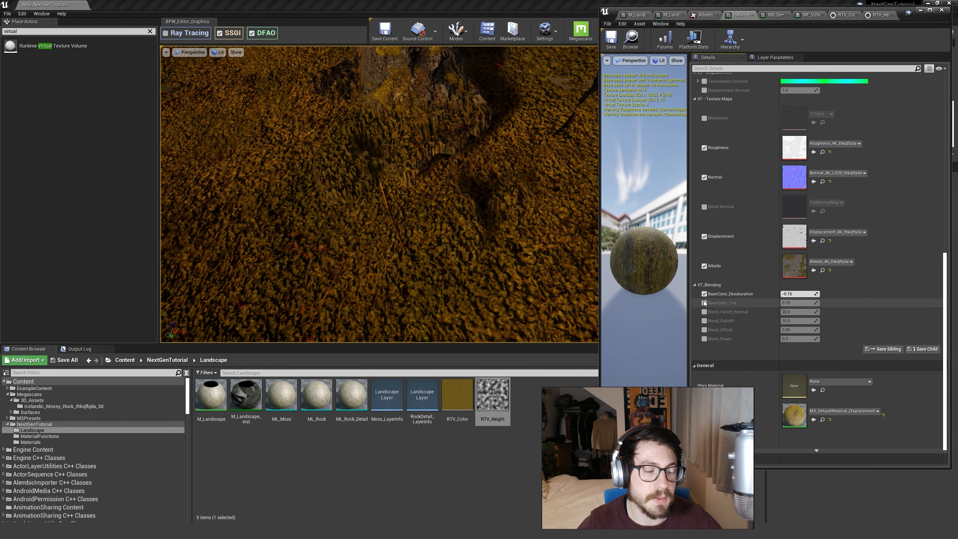
{"action": "left_click", "coordinate": [704, 294]}
{"action": "mouse_move", "coordinate": [488, 184]}
{"action": "right_mouse_down"}
{"action": "mouse_move", "coordinate": [479, 181]}
{"action": "mouse_move", "coordinate": [486, 196]}
{"action": "right_mouse_up"}
Enable the Blend_Falloff, Blend_Offset and Blend_Power overrides, and adjust Blend_Falloff to about 21.24 and back down to about 11.08.
{"action": "left_click", "coordinate": [704, 320]}
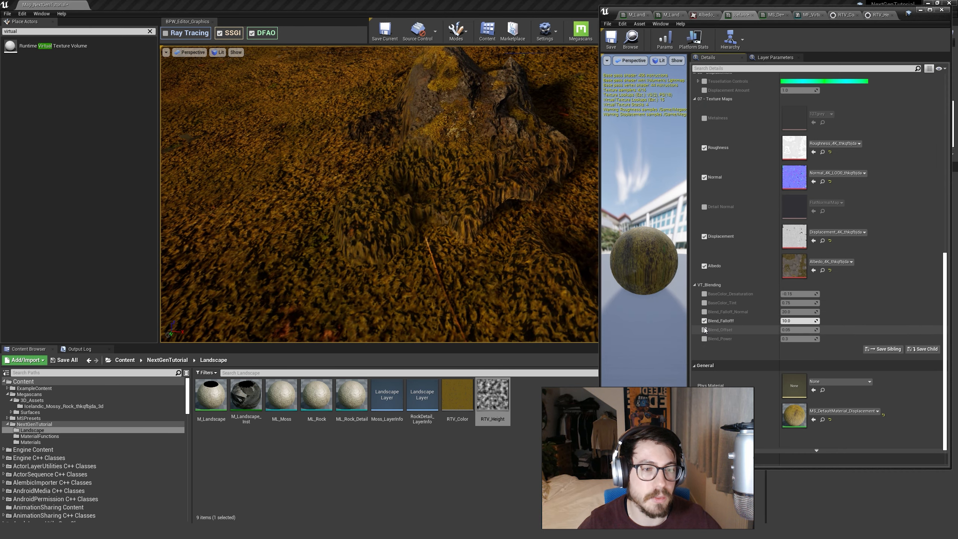
{"action": "left_click", "coordinate": [704, 329]}
{"action": "left_click", "coordinate": [704, 339]}
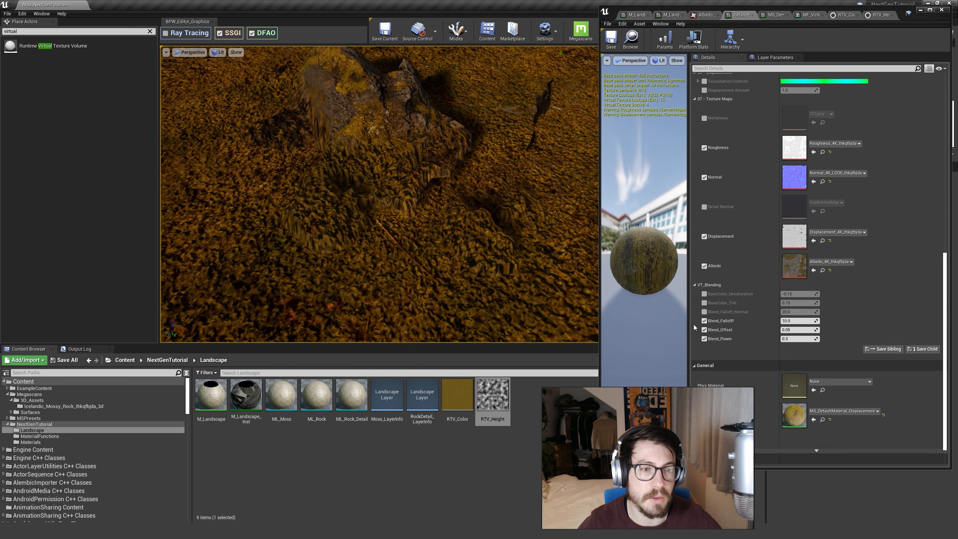
{"action": "mouse_move", "coordinate": [810, 325]}
{"action": "left_mouse_down"}
{"action": "mouse_move", "coordinate": [802, 325]}
{"action": "mouse_move", "coordinate": [820, 324]}
{"action": "left_mouse_up"}
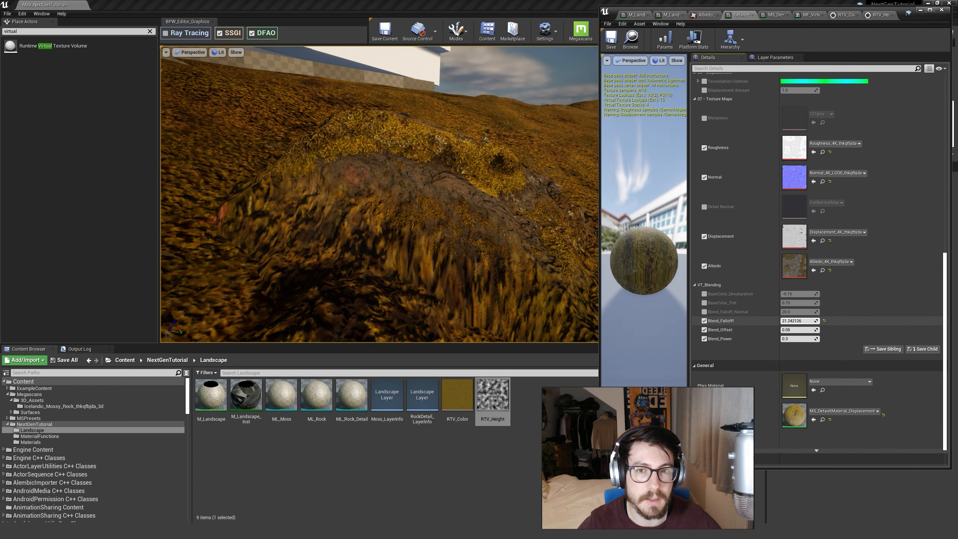
{"action": "mouse_move", "coordinate": [799, 321]}
{"action": "left_mouse_down"}
{"action": "mouse_move", "coordinate": [786, 321]}
{"action": "mouse_move", "coordinate": [804, 321]}
{"action": "left_mouse_up"}
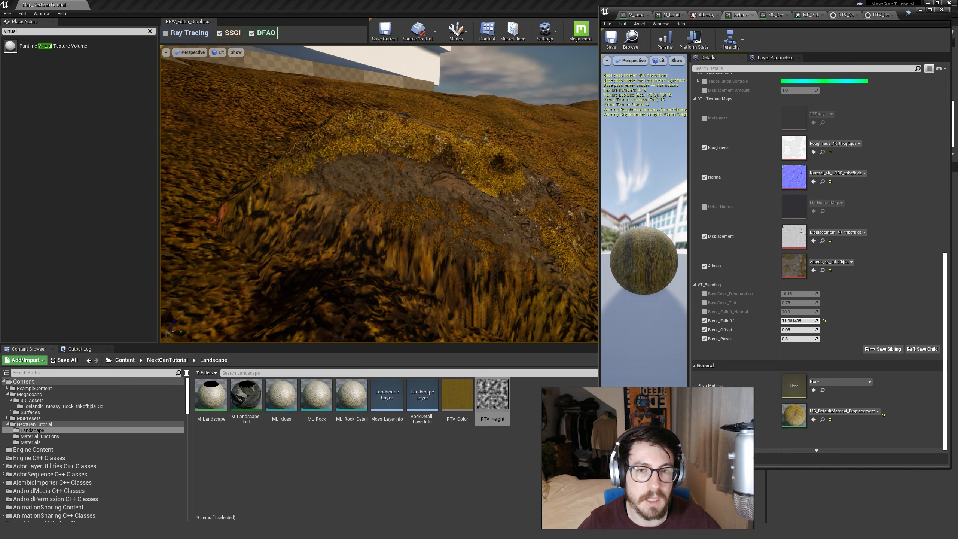
Reset Blend_Falloff to its default of 10 and inspect the blend around the mossy rock's base.
{"action": "left_click", "coordinate": [824, 321]}
{"action": "right_click_drag", "start_coordinate": [454, 265], "coordinate": [495, 279]}
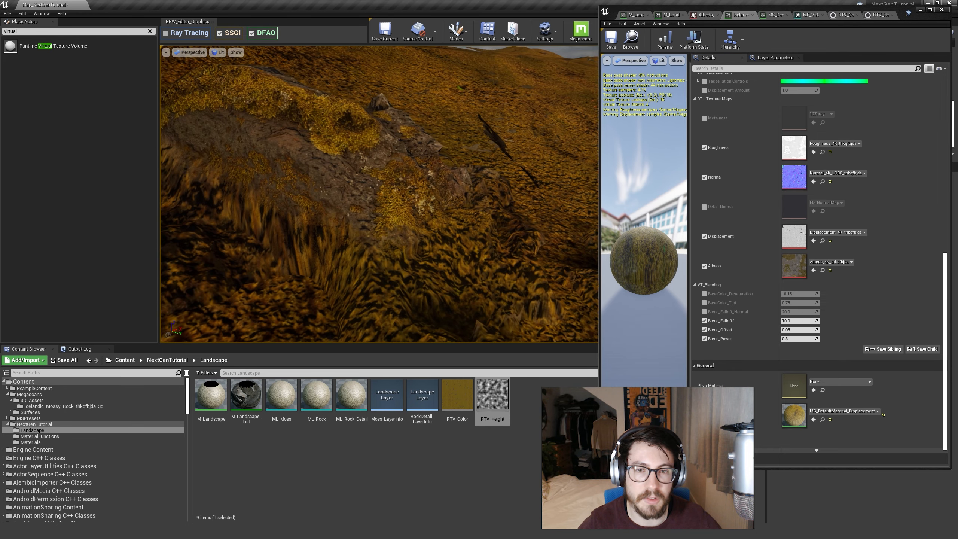
{"action": "right_click_drag", "start_coordinate": [446, 240], "coordinate": [449, 247]}
{"action": "right_click_drag", "start_coordinate": [341, 230], "coordinate": [268, 200]}
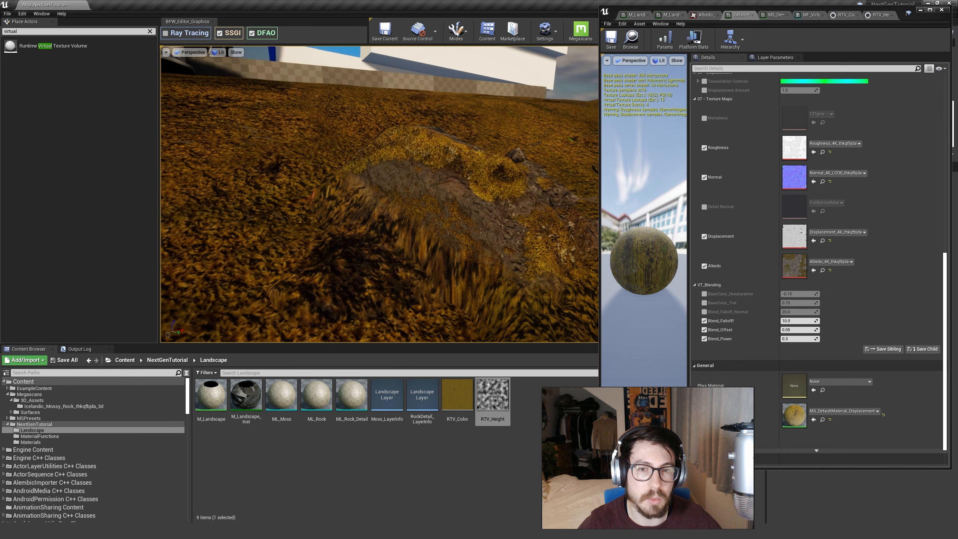
{"action": "right_click_drag", "start_coordinate": [541, 280], "coordinate": [541, 289]}
Try Blend_Offset at about 0.52 and Blend_Power at about 13.9, resetting each parameter to its default.
{"action": "left_click_drag", "start_coordinate": [799, 330], "coordinate": [815, 330]}
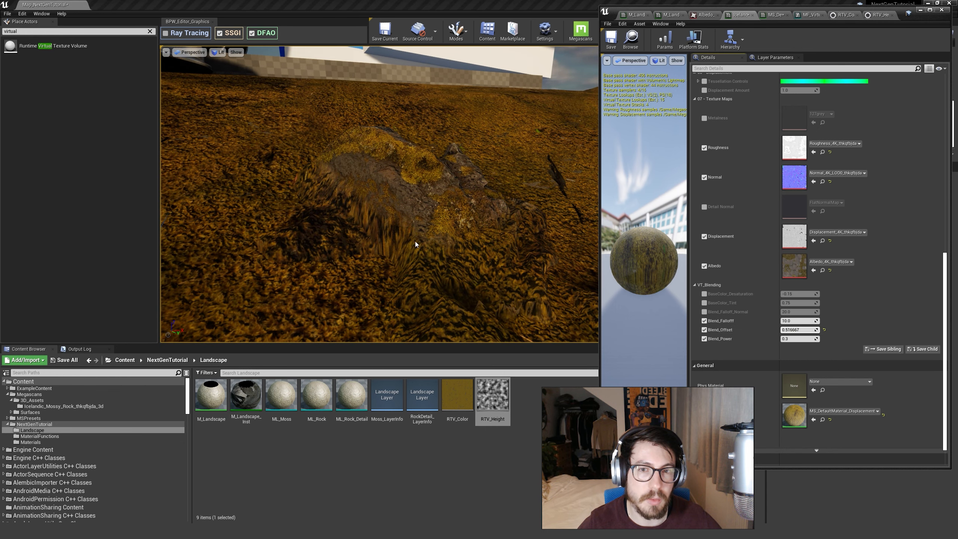
{"action": "right_click_drag", "start_coordinate": [415, 244], "coordinate": [472, 214]}
{"action": "right_click_drag", "start_coordinate": [487, 246], "coordinate": [400, 247]}
{"action": "left_click", "coordinate": [824, 330]}
{"action": "left_click_drag", "start_coordinate": [796, 339], "coordinate": [830, 339]}
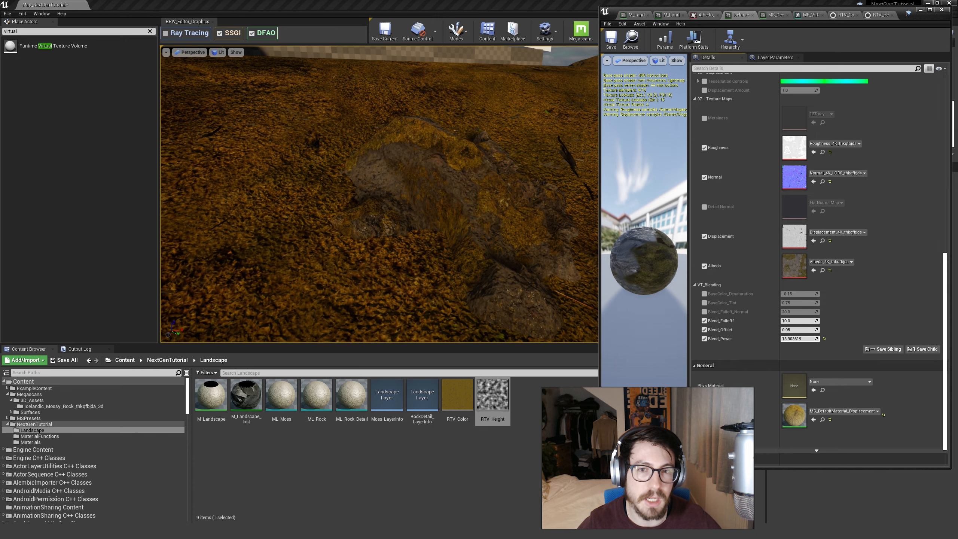
{"action": "left_click", "coordinate": [824, 339]}
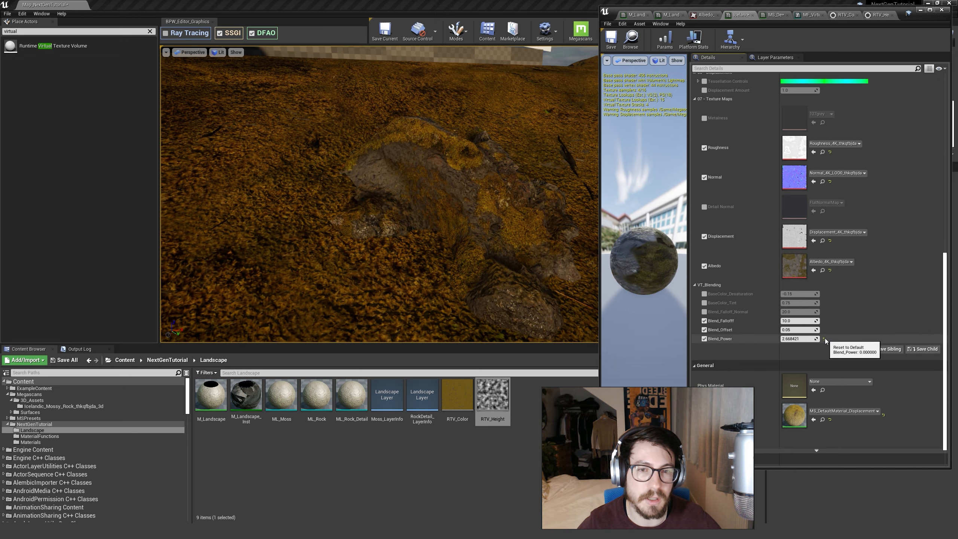
Lower Blend_Offset to about -14.2, adjust it to about -13.08, and inspect the rock's base against the grass.
{"action": "mouse_move", "coordinate": [807, 330]}
{"action": "left_mouse_down"}
{"action": "mouse_move", "coordinate": [791, 332]}
{"action": "mouse_move", "coordinate": [817, 330]}
{"action": "mouse_move", "coordinate": [777, 329]}
{"action": "mouse_move", "coordinate": [793, 330]}
{"action": "left_mouse_up"}
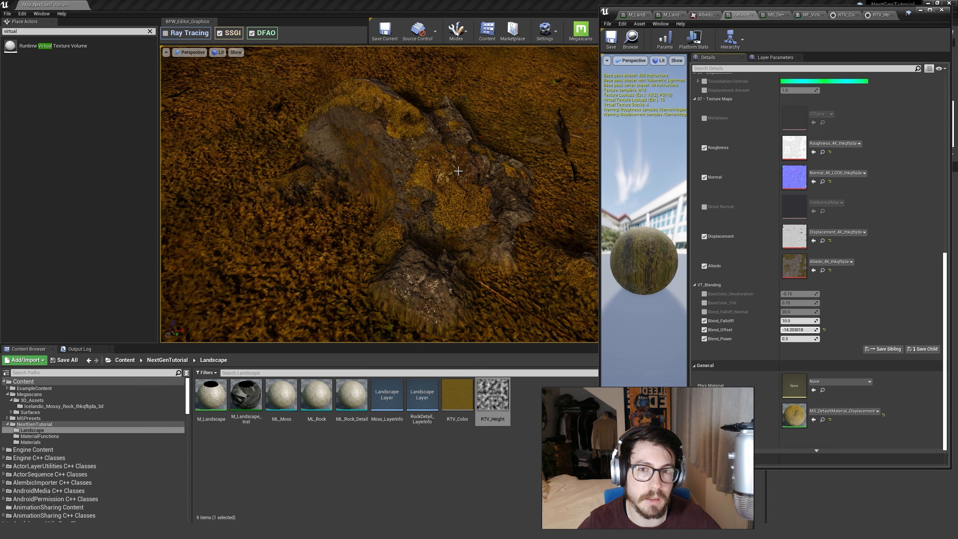
{"action": "right_click_drag", "start_coordinate": [459, 171], "coordinate": [501, 169]}
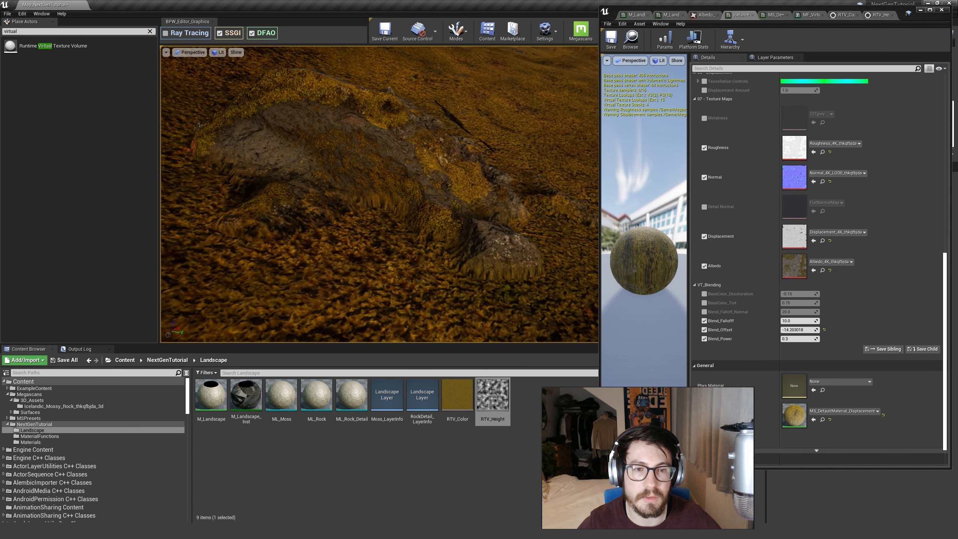
{"action": "left_click_drag", "start_coordinate": [793, 330], "coordinate": [794, 330]}
{"action": "right_click_drag", "start_coordinate": [396, 188], "coordinate": [347, 200]}
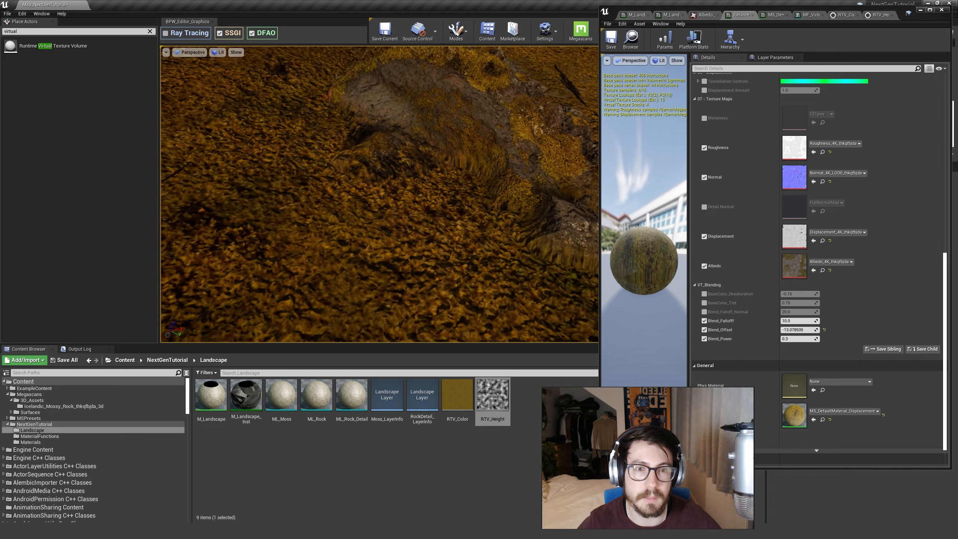
{"action": "left_click", "coordinate": [421, 187]}
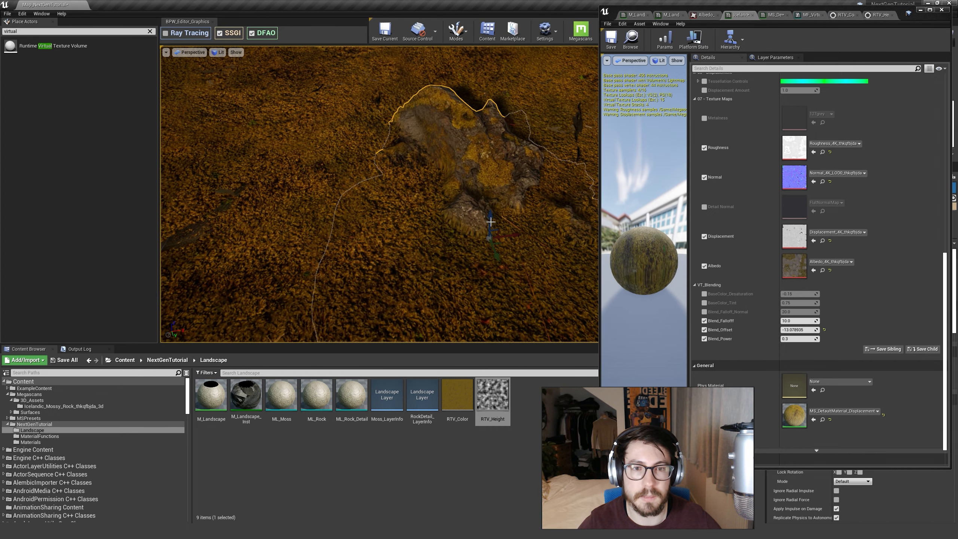
{"action": "key", "text": "Escape"}
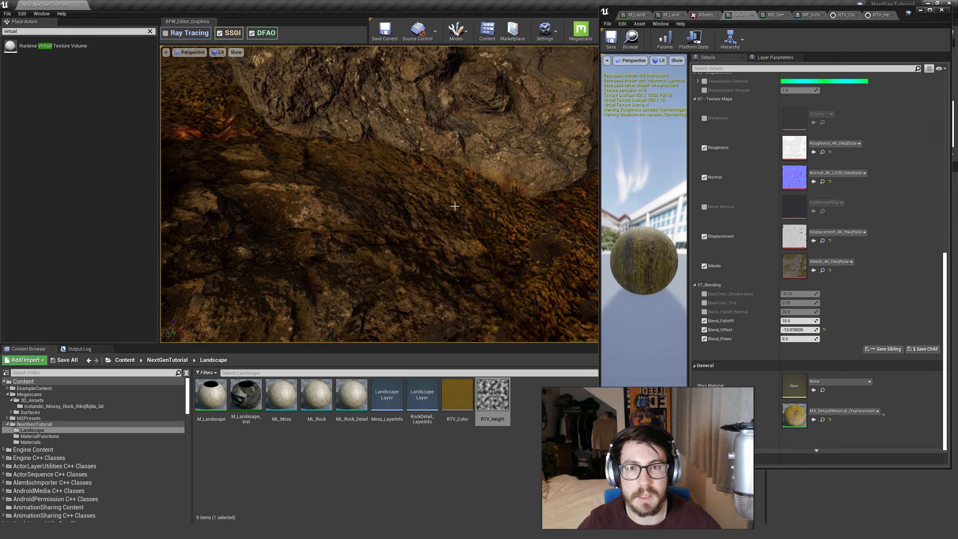
Select the distant mossy rock and move it onto the rocky ground among the other boulders.
{"action": "left_click", "coordinate": [404, 118]}
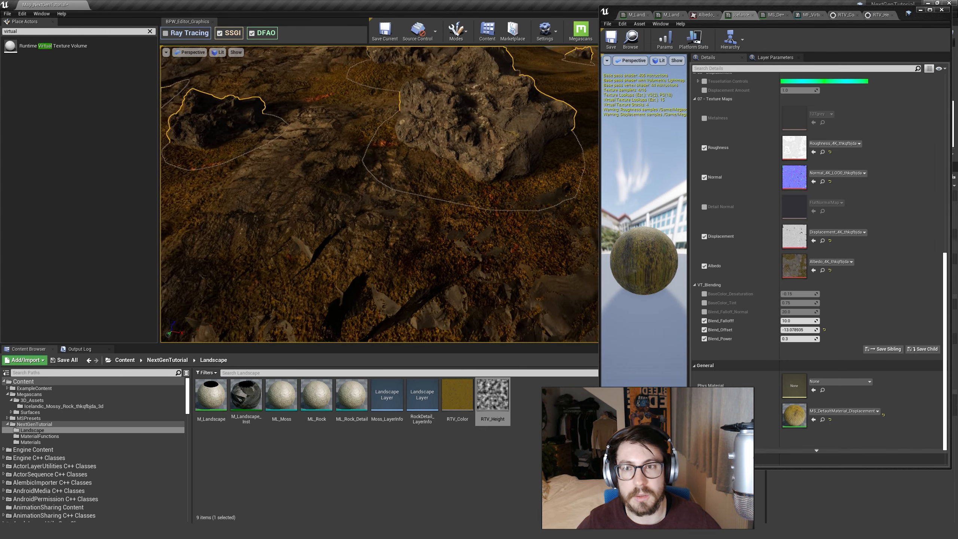
{"action": "left_click", "coordinate": [472, 153]}
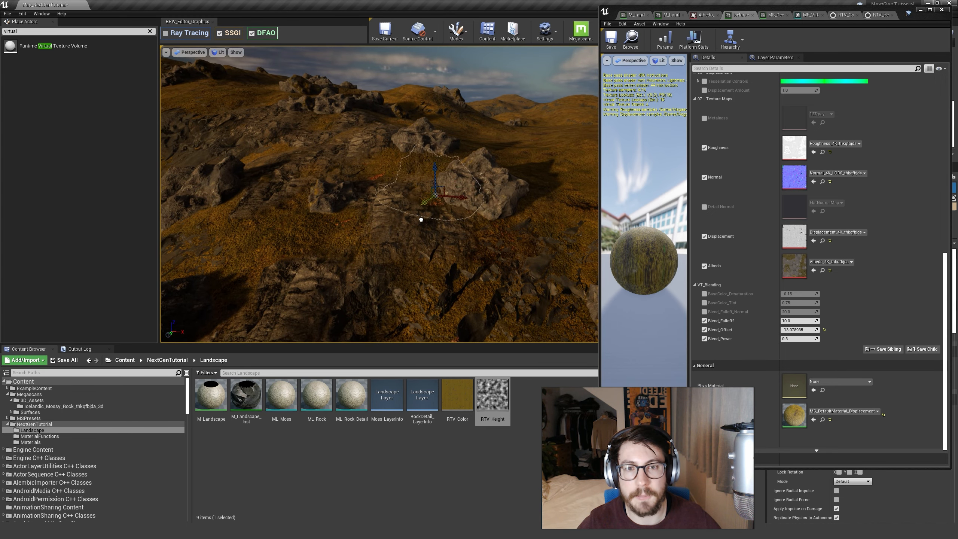
{"action": "key", "text": "w"}
{"action": "right_click_drag", "start_coordinate": [380, 194], "coordinate": [325, 202]}
{"action": "left_click_drag", "start_coordinate": [460, 209], "coordinate": [458, 227]}
{"action": "mouse_move", "coordinate": [459, 227]}
{"action": "right_mouse_down"}
{"action": "mouse_move", "coordinate": [468, 232]}
{"action": "mouse_move", "coordinate": [438, 244]}
{"action": "mouse_move", "coordinate": [455, 241]}
{"action": "mouse_move", "coordinate": [450, 229]}
{"action": "right_mouse_up"}
{"action": "key", "text": "s"}
{"action": "key", "text": "w"}
{"action": "mouse_move", "coordinate": [543, 204]}
{"action": "right_mouse_down"}
{"action": "mouse_move", "coordinate": [551, 214]}
{"action": "mouse_move", "coordinate": [556, 198]}
{"action": "right_mouse_up"}
{"action": "key", "text": "s"}
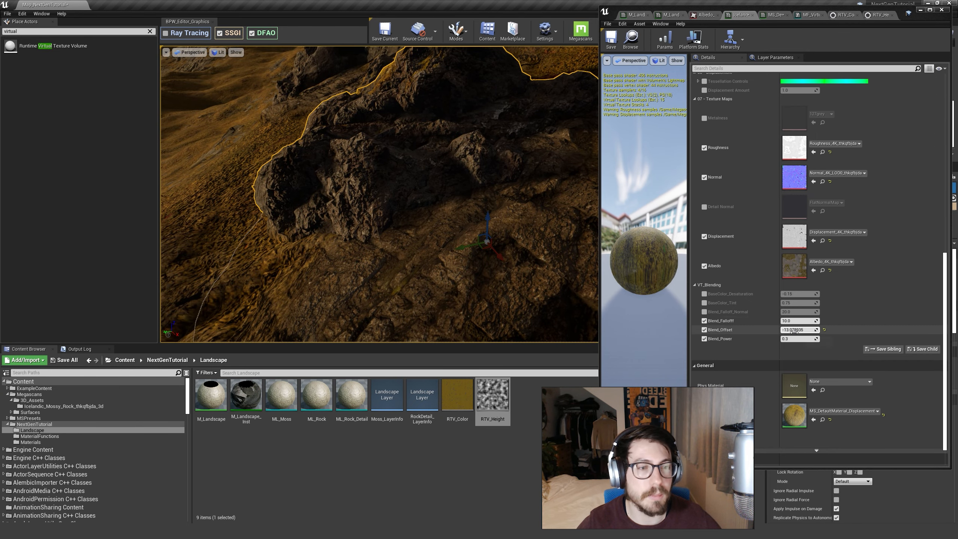
Try Blend_Offset at about 0.31, -3.07 and 10.38 with the rock on rocky ground, then reset it to 0.05.
{"action": "left_click_drag", "start_coordinate": [796, 329], "coordinate": [807, 330]}
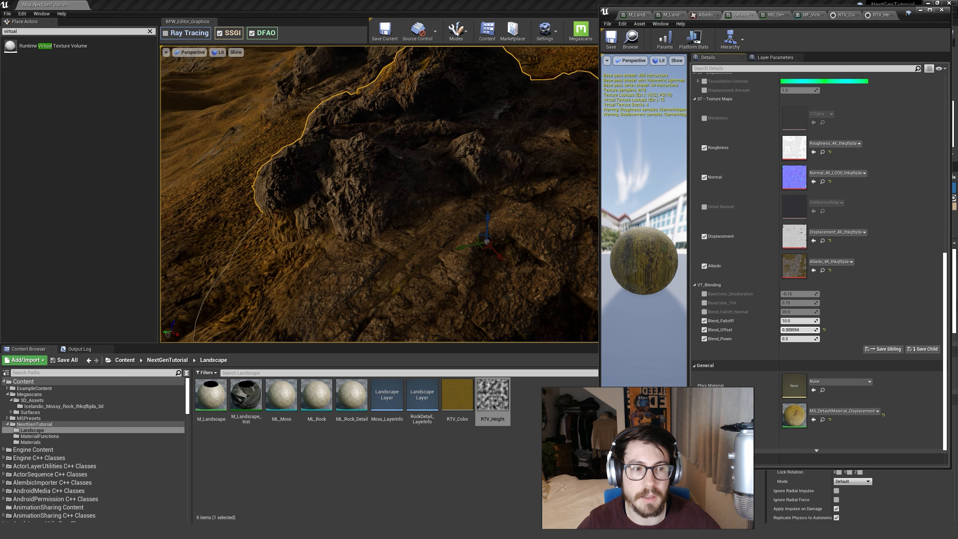
{"action": "left_click_drag", "start_coordinate": [807, 330], "coordinate": [795, 330]}
{"action": "right_click_drag", "start_coordinate": [405, 192], "coordinate": [408, 193]}
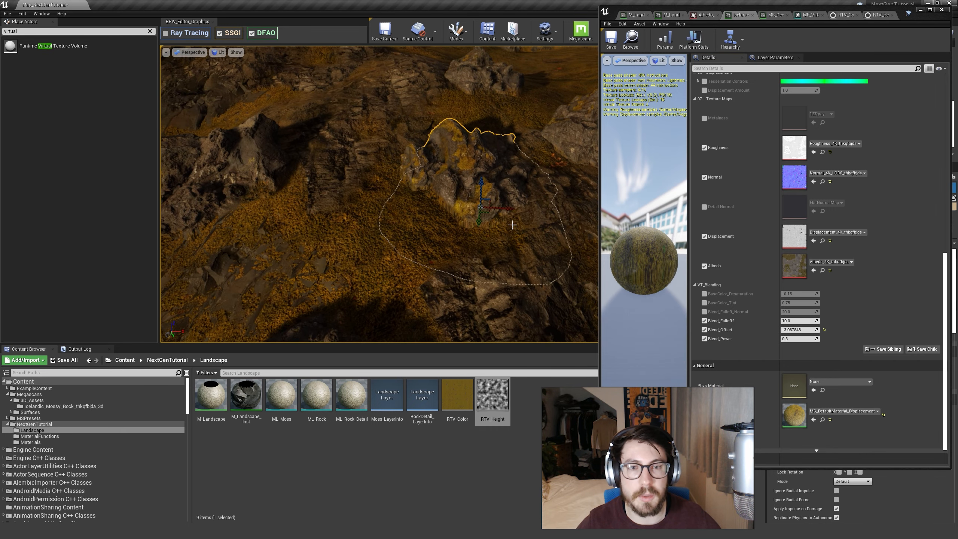
{"action": "left_click_drag", "start_coordinate": [493, 215], "coordinate": [330, 115]}
{"action": "right_click_drag", "start_coordinate": [330, 114], "coordinate": [334, 119]}
{"action": "key", "text": "w"}
{"action": "key", "text": "s"}
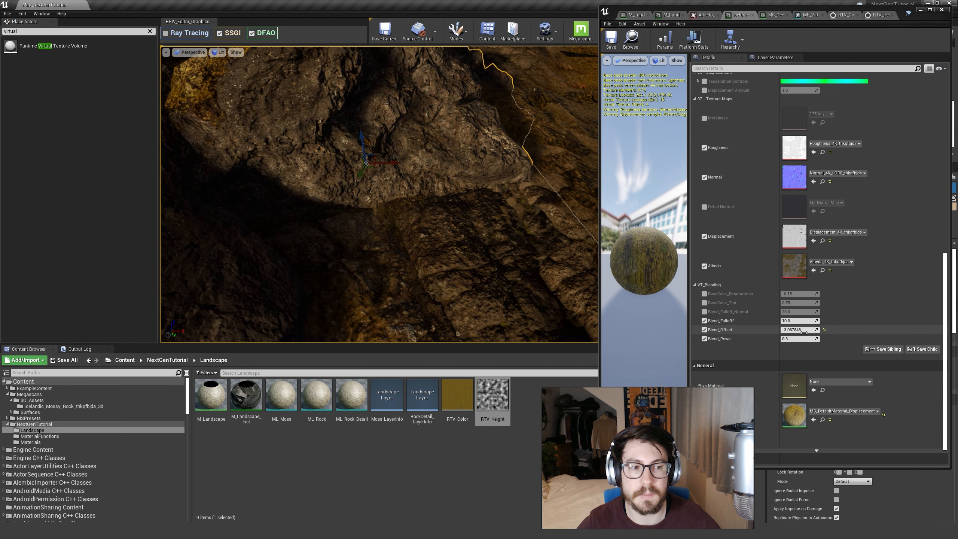
{"action": "left_click_drag", "start_coordinate": [801, 331], "coordinate": [853, 330]}
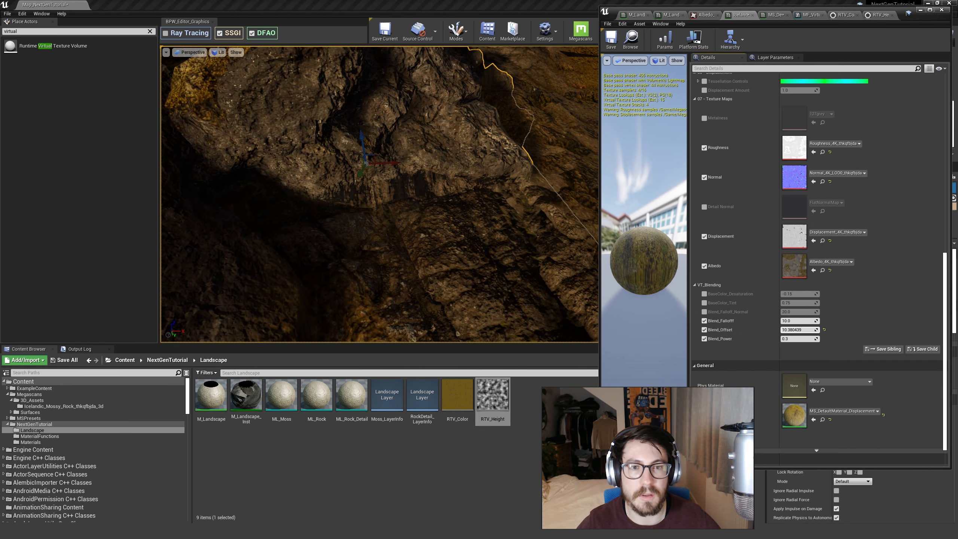
{"action": "left_click", "coordinate": [825, 330]}
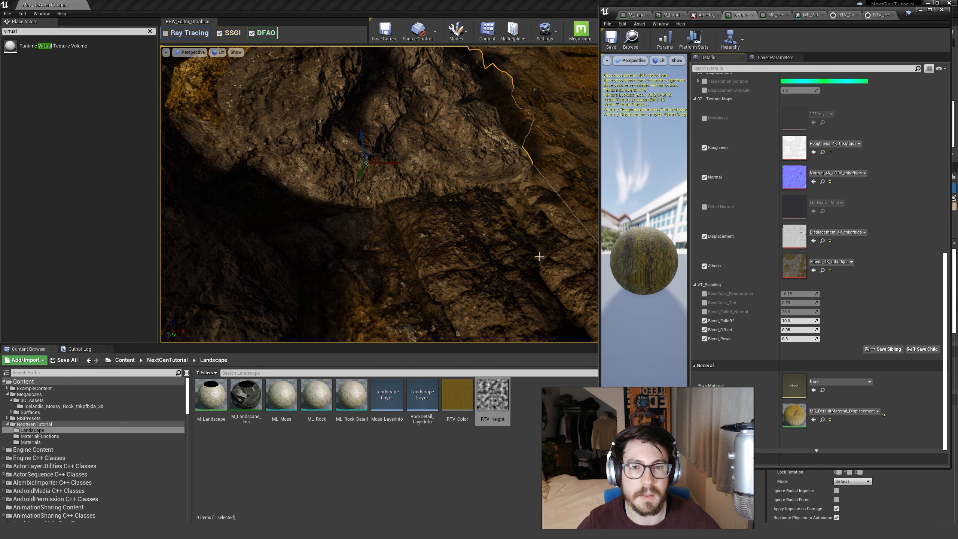
Reposition the mossy rock on the rocky slope, check its blend with the ground, and clear the selection.
{"action": "right_click_drag", "start_coordinate": [539, 257], "coordinate": [542, 258]}
{"action": "left_click_drag", "start_coordinate": [344, 135], "coordinate": [345, 156]}
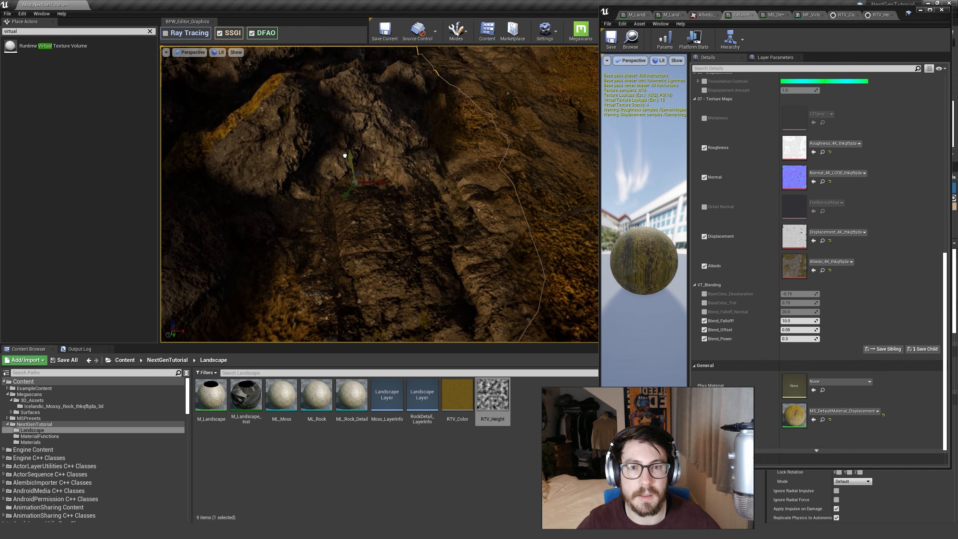
{"action": "right_click_drag", "start_coordinate": [345, 155], "coordinate": [341, 153]}
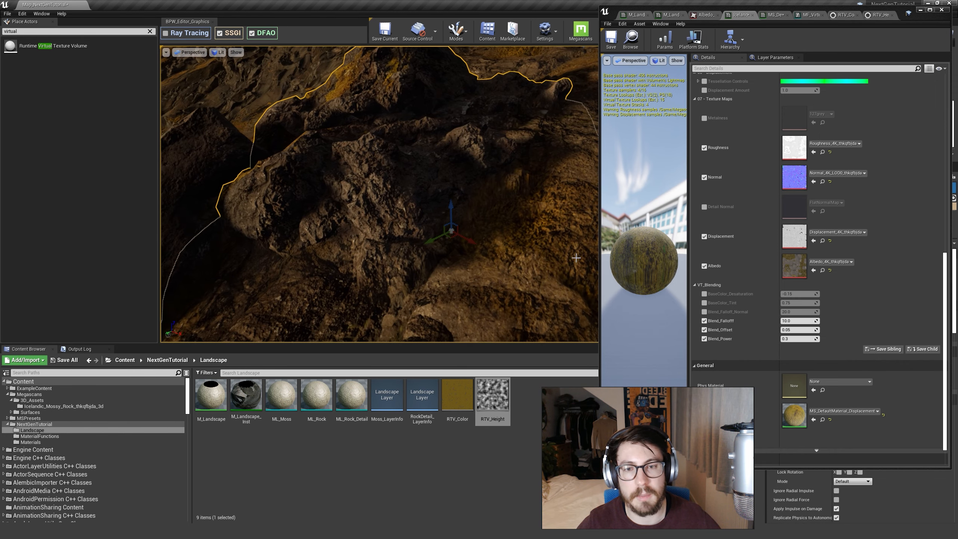
{"action": "right_click_drag", "start_coordinate": [495, 235], "coordinate": [424, 258]}
{"action": "key", "text": "Escape"}
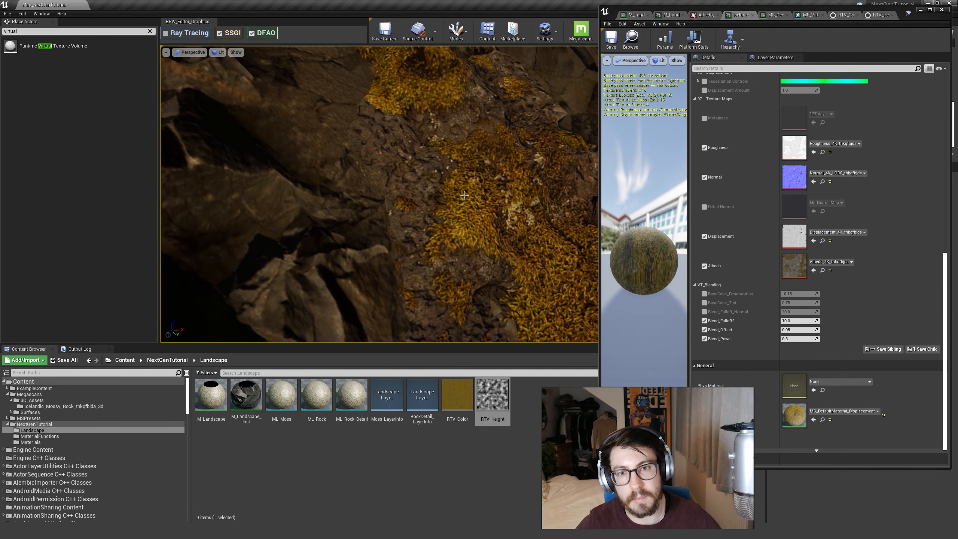
Select the mossy rock again, reposition it against the steep rock face, and examine how its surface blends there.
{"action": "left_click", "coordinate": [465, 195]}
{"action": "right_click_drag", "start_coordinate": [465, 196], "coordinate": [483, 217]}
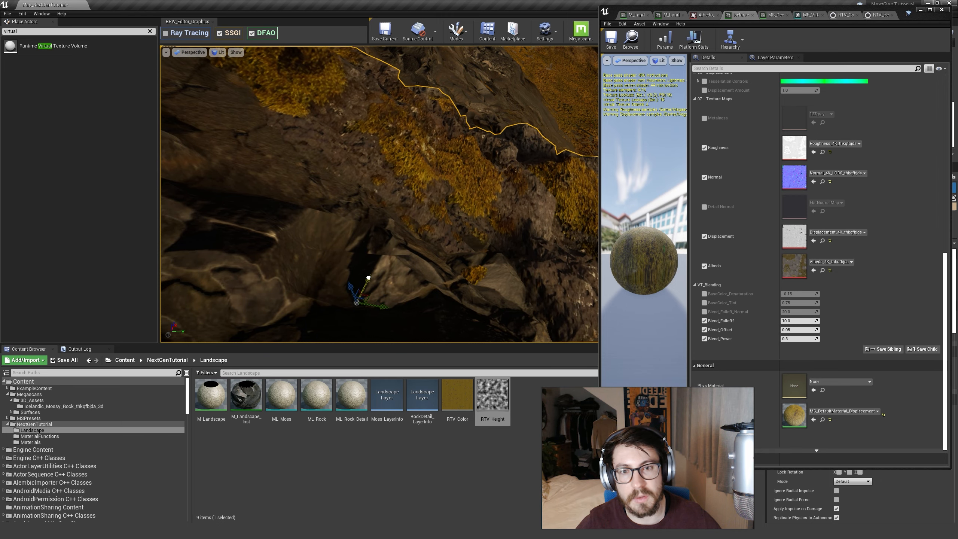
{"action": "right_click_drag", "start_coordinate": [376, 267], "coordinate": [483, 228]}
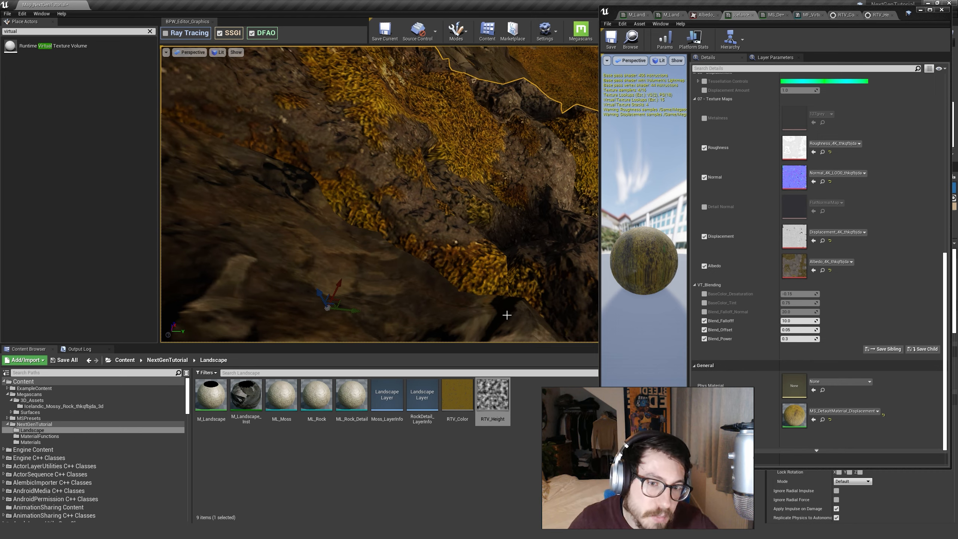
{"action": "key", "text": "s"}
{"action": "right_click_drag", "start_coordinate": [465, 255], "coordinate": [427, 226]}
{"action": "key", "text": "w"}
{"action": "right_click_drag", "start_coordinate": [250, 178], "coordinate": [268, 128]}
{"action": "key", "text": "w"}
{"action": "right_click_drag", "start_coordinate": [418, 249], "coordinate": [421, 242]}
{"action": "right_click_drag", "start_coordinate": [347, 184], "coordinate": [520, 246]}
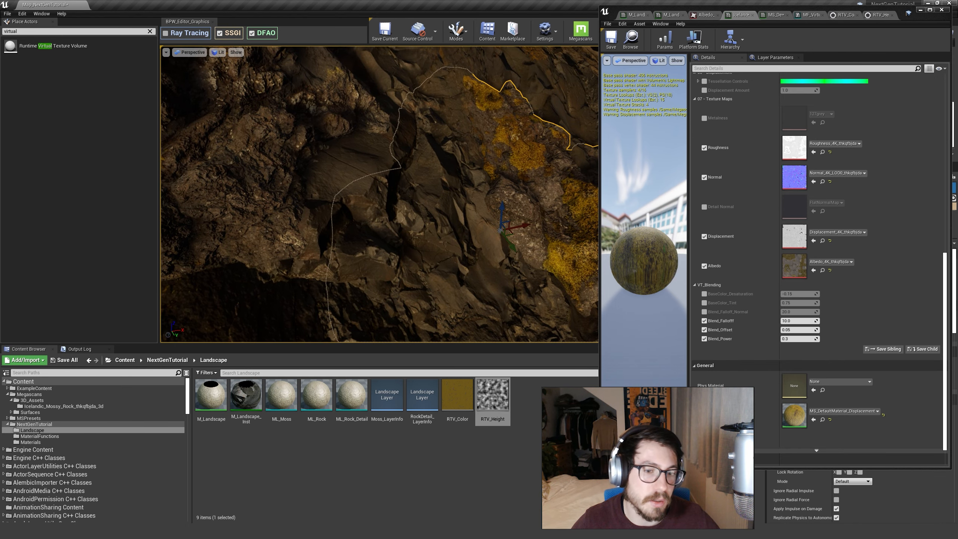
Maximize the material editor window and switch to the M_Landscape material graph.
{"action": "left_click", "coordinate": [563, 435]}
{"action": "left_click", "coordinate": [930, 10]}
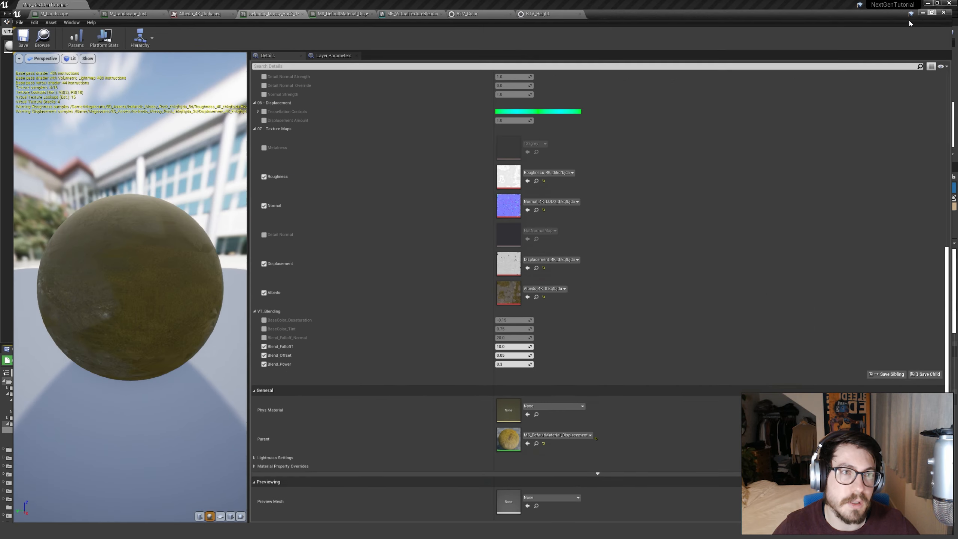
{"action": "left_click", "coordinate": [400, 5]}
{"action": "left_click", "coordinate": [332, 4]}
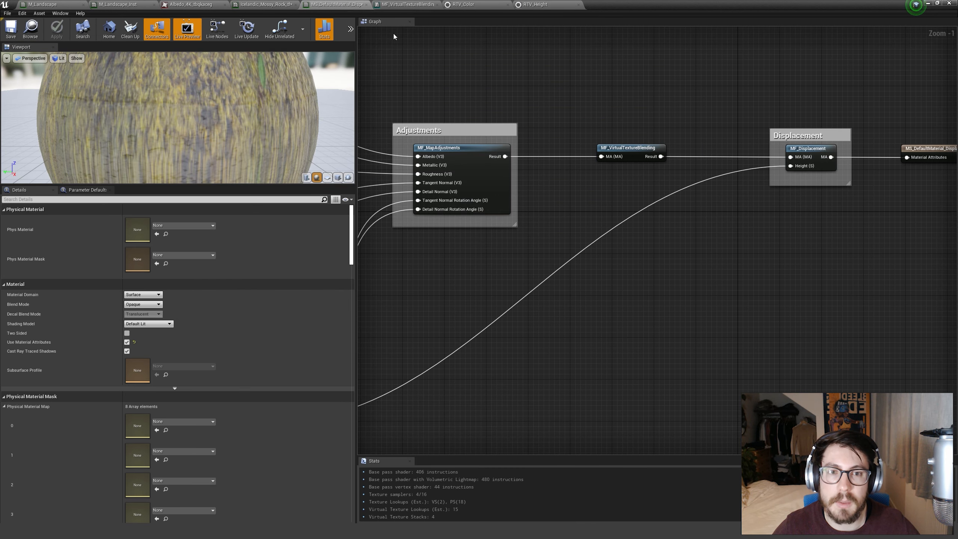
{"action": "scroll", "coordinate": [553, 79], "scroll_direction": "down", "scroll_amount": 1}
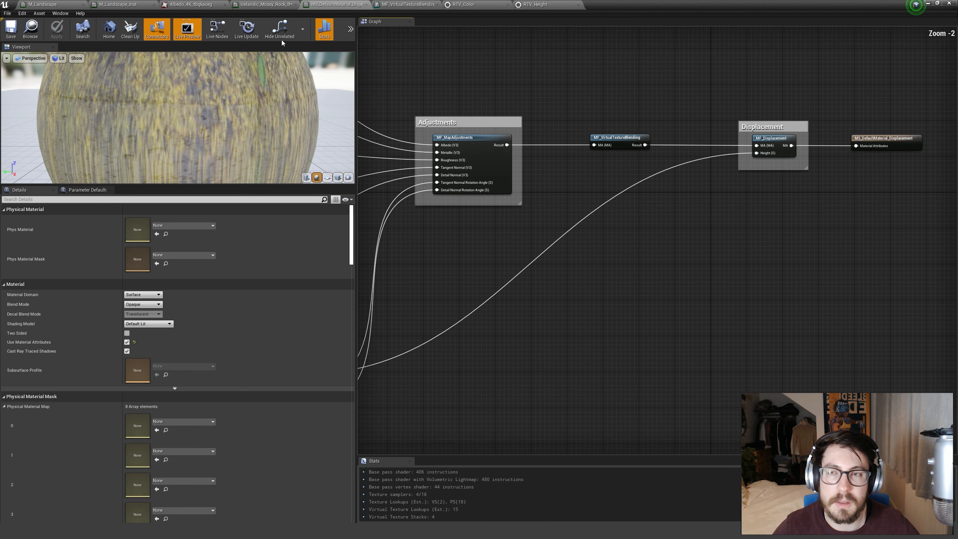
{"action": "left_click", "coordinate": [127, 5]}
{"action": "left_click", "coordinate": [57, 4]}
Move the Runtime Virtual Texture Output node farther from BreakMaterialAttributes to make room between them.
{"action": "right_click_drag", "start_coordinate": [496, 180], "coordinate": [732, 158]}
{"action": "right_click_drag", "start_coordinate": [549, 284], "coordinate": [791, 291]}
{"action": "scroll", "coordinate": [752, 271], "scroll_direction": "down", "scroll_amount": 2}
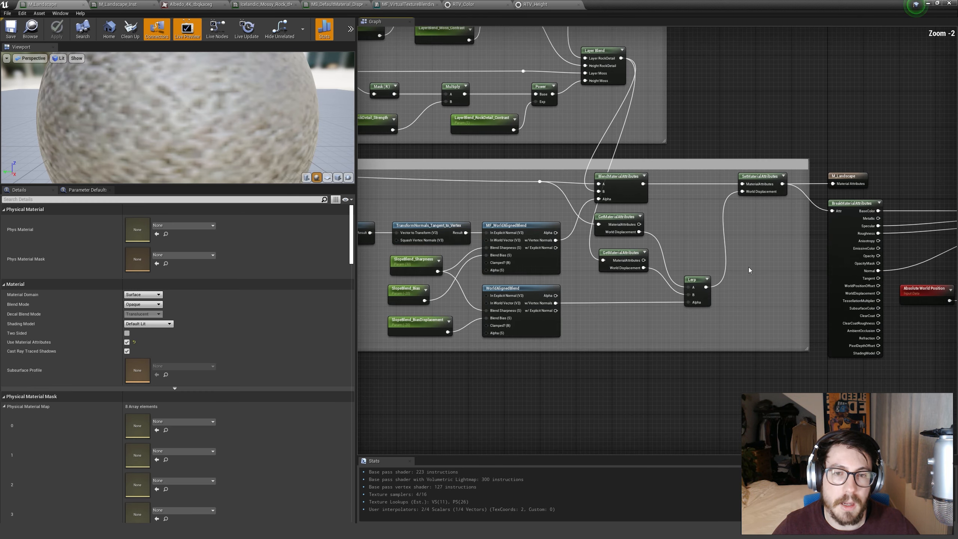
{"action": "right_click_drag", "start_coordinate": [751, 250], "coordinate": [609, 245]}
{"action": "scroll", "coordinate": [609, 244], "scroll_direction": "up", "scroll_amount": 2}
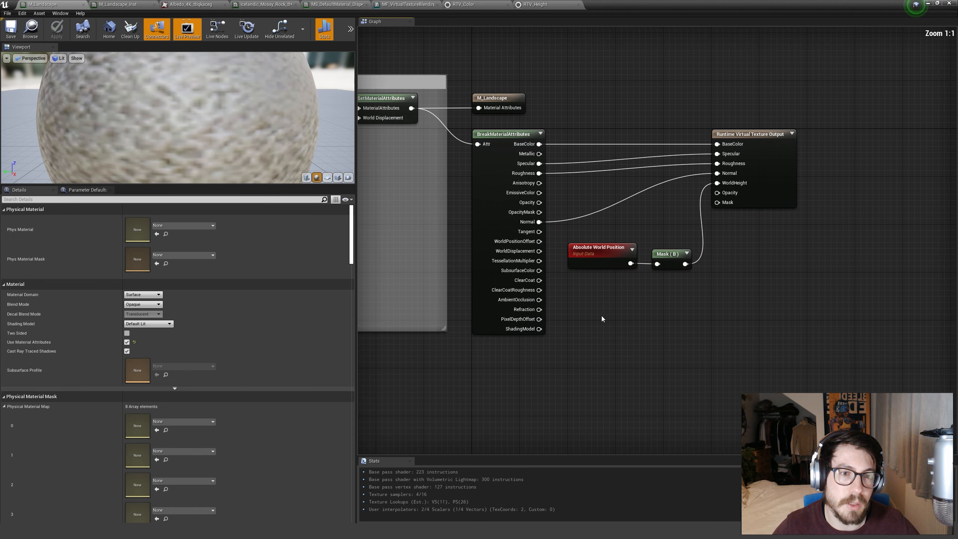
{"action": "left_click_drag", "start_coordinate": [565, 285], "coordinate": [711, 239]}
{"action": "left_click", "coordinate": [713, 238]}
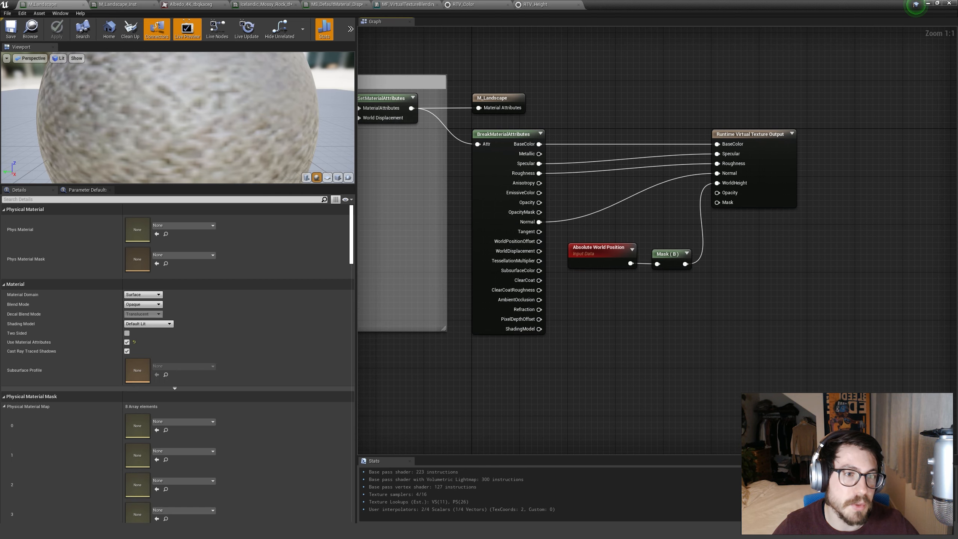
{"action": "right_click_drag", "start_coordinate": [795, 190], "coordinate": [701, 209]}
{"action": "left_click_drag", "start_coordinate": [702, 209], "coordinate": [845, 208]}
{"action": "left_click", "coordinate": [787, 259]}
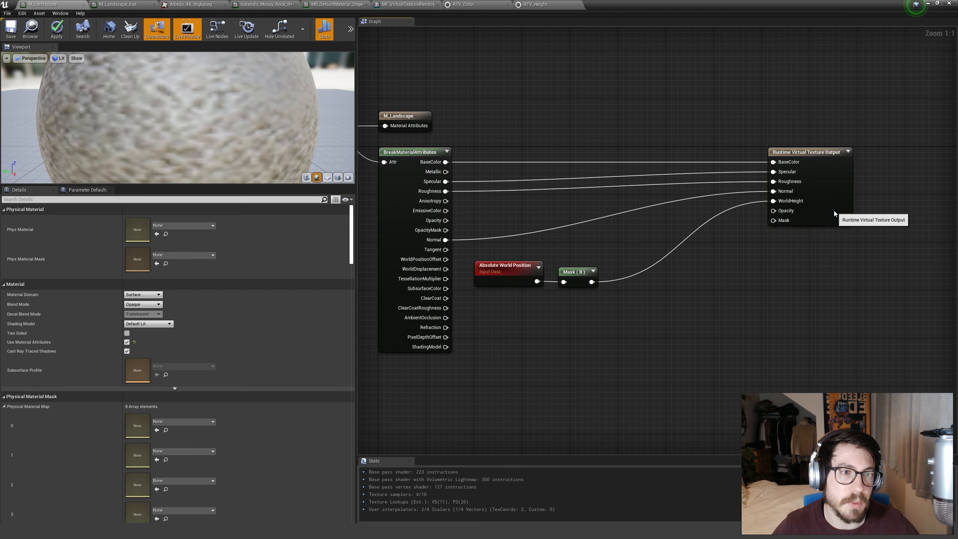
{"action": "left_click", "coordinate": [834, 211]}
{"action": "left_click", "coordinate": [818, 240]}
Create an Add node fed by WorldDisplacement and arrange it between the Absolute World Position and Mask (B) nodes.
{"action": "right_click_drag", "start_coordinate": [714, 284], "coordinate": [769, 271]}
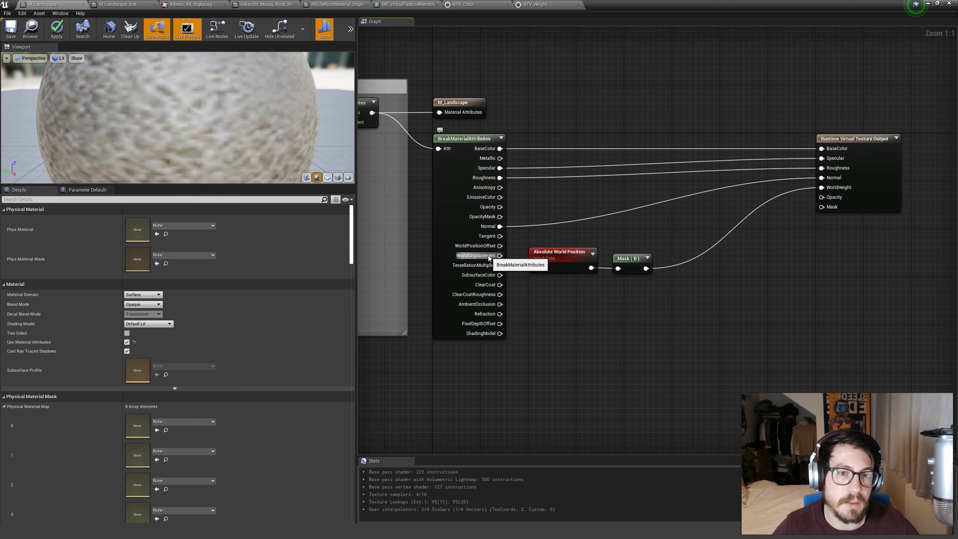
{"action": "left_click_drag", "start_coordinate": [500, 256], "coordinate": [705, 255]}
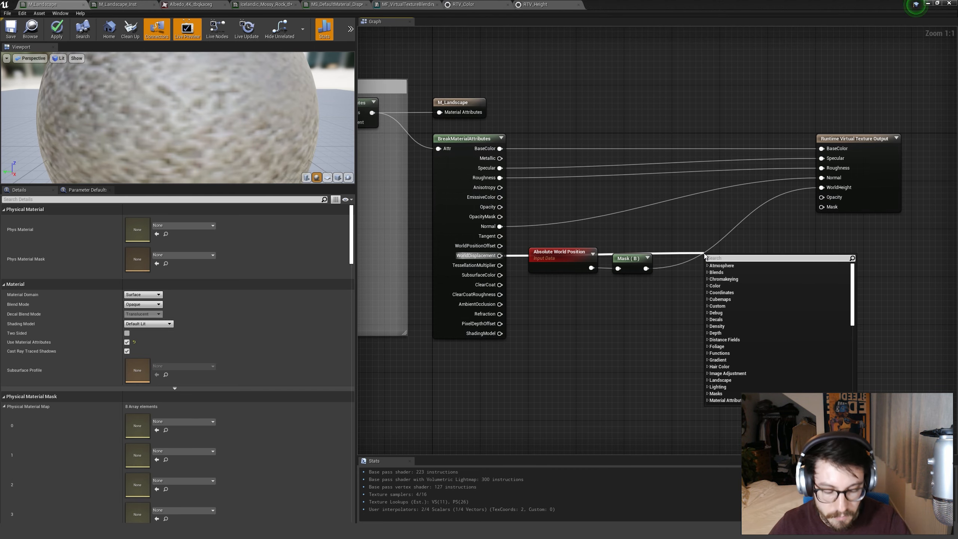
{"action": "type", "text": "add"}
{"action": "key", "text": "Return"}
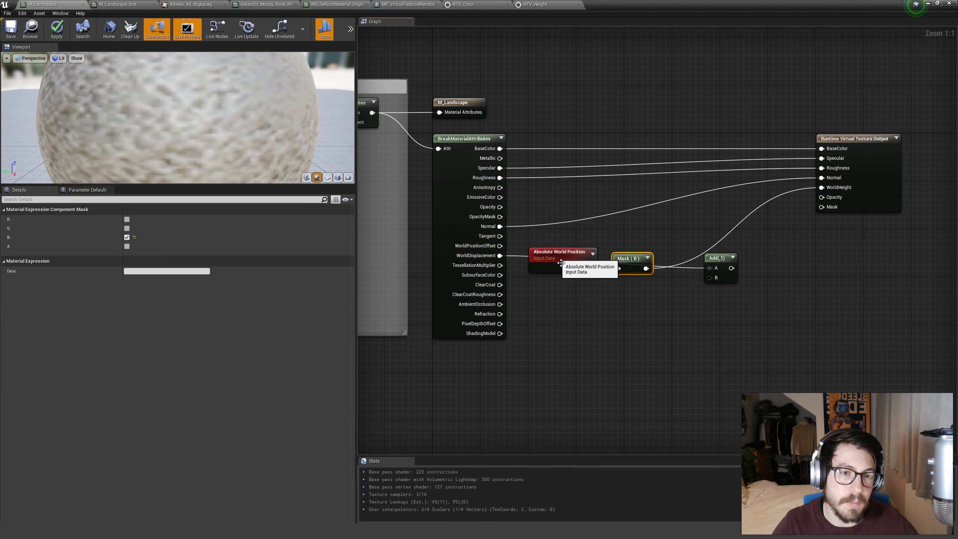
{"action": "left_click_drag", "start_coordinate": [556, 260], "coordinate": [556, 308]}
{"action": "left_click_drag", "start_coordinate": [624, 267], "coordinate": [643, 246]}
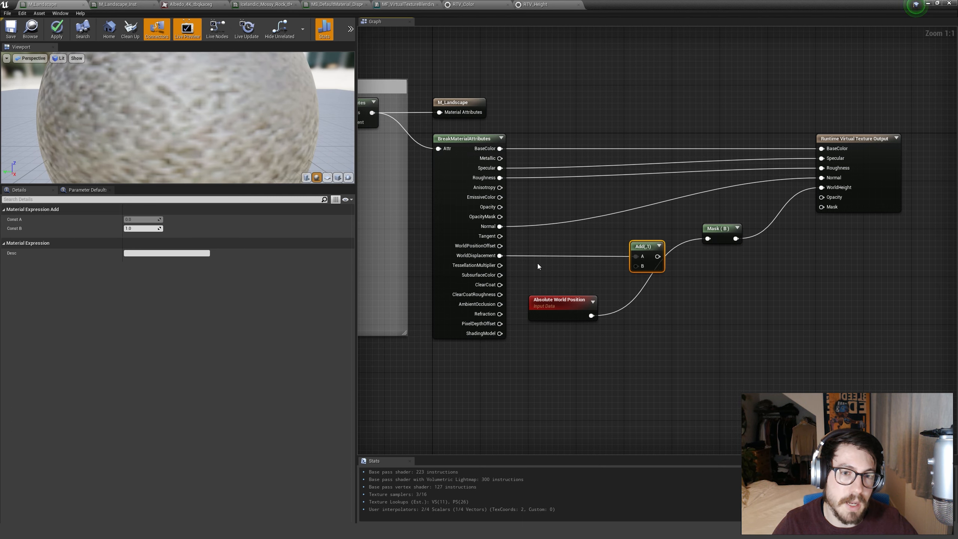
Feed Absolute World Position into the Add node's B input, pass the sum through Mask (B), and place Mask (B) beside Add.
{"action": "left_click_drag", "start_coordinate": [589, 315], "coordinate": [682, 245]}
{"action": "left_click", "coordinate": [708, 216]}
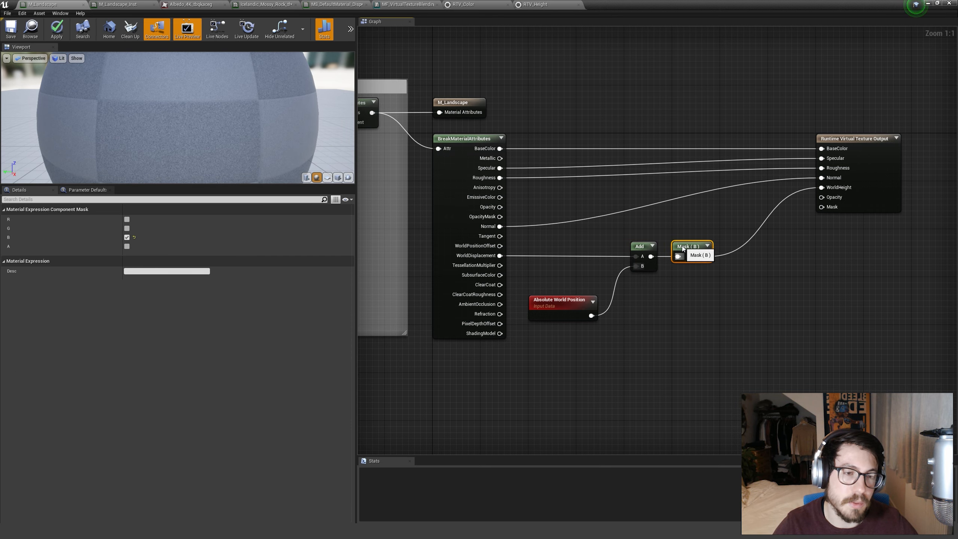
{"action": "left_click", "coordinate": [673, 223]}
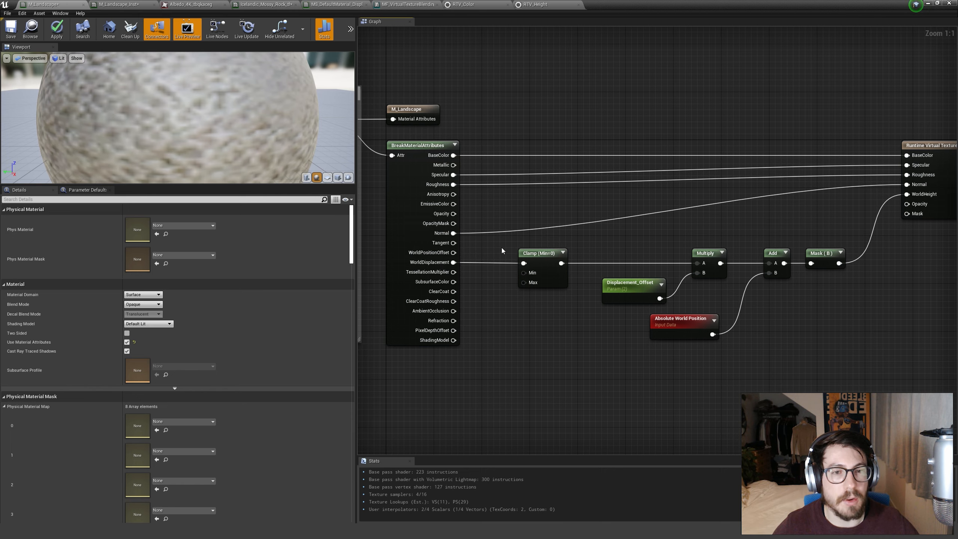
Inspect the available clamp modes of the Clamp node fed by WorldDisplacement.
{"action": "left_click", "coordinate": [540, 254]}
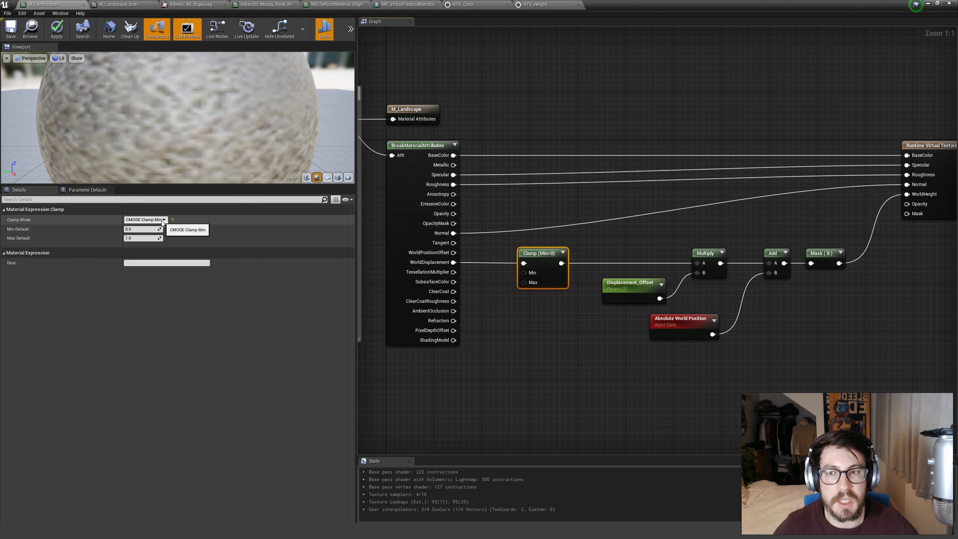
{"action": "left_click", "coordinate": [162, 221]}
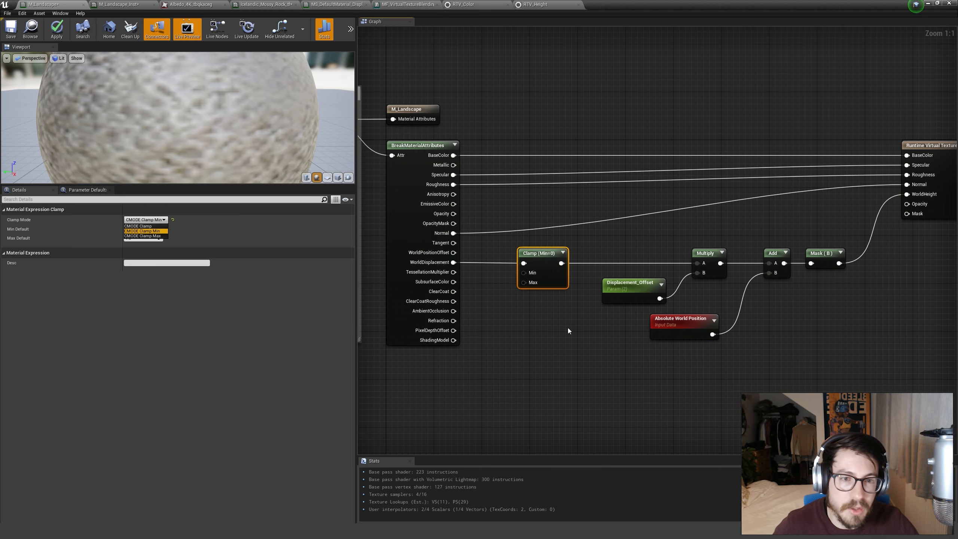
{"action": "left_click", "coordinate": [596, 326]}
Examine the chain of Clamp, Displacement_Offset, Multiply, Absolute World Position and Add nodes feeding WorldHeight.
{"action": "right_click_drag", "start_coordinate": [599, 326], "coordinate": [510, 320]}
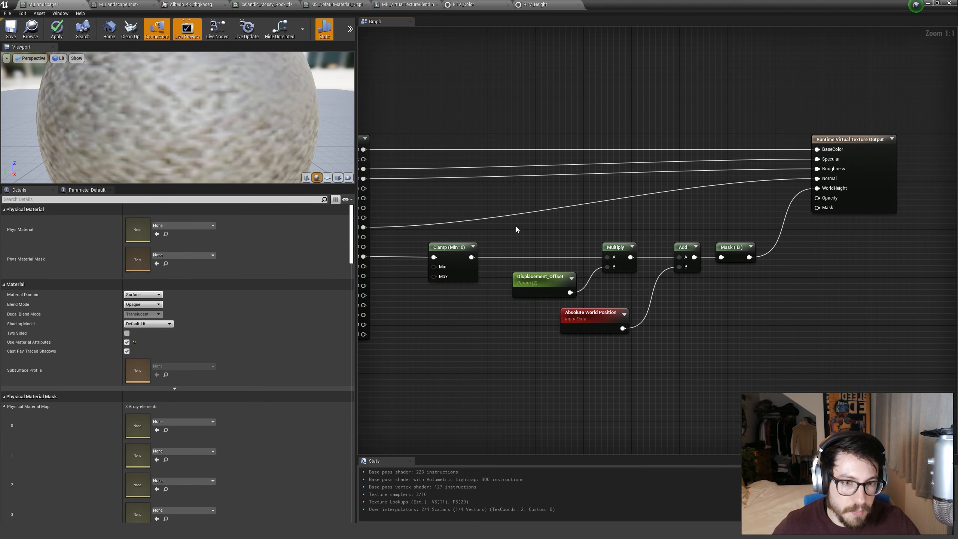
{"action": "left_click_drag", "start_coordinate": [496, 231], "coordinate": [638, 300]}
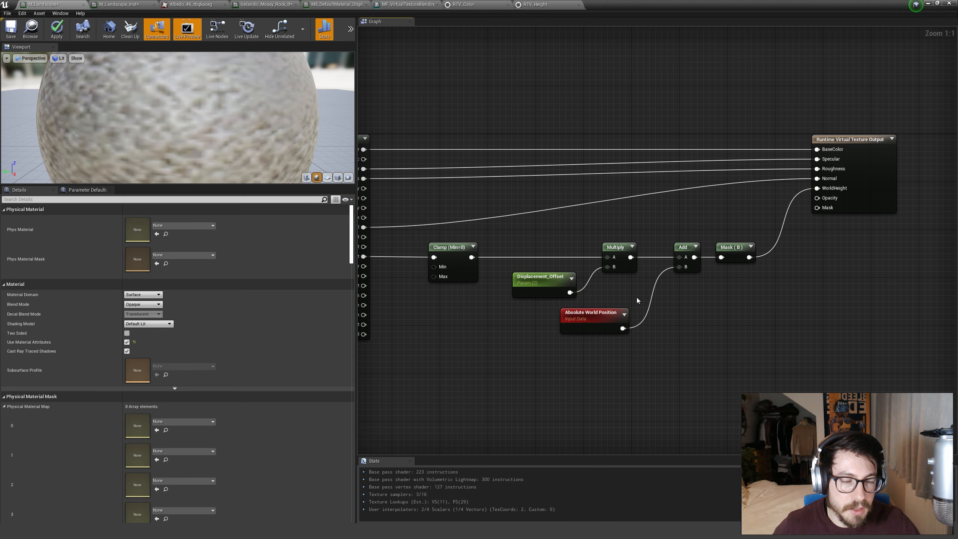
{"action": "left_click_drag", "start_coordinate": [510, 242], "coordinate": [752, 340]}
{"action": "left_click", "coordinate": [753, 340]}
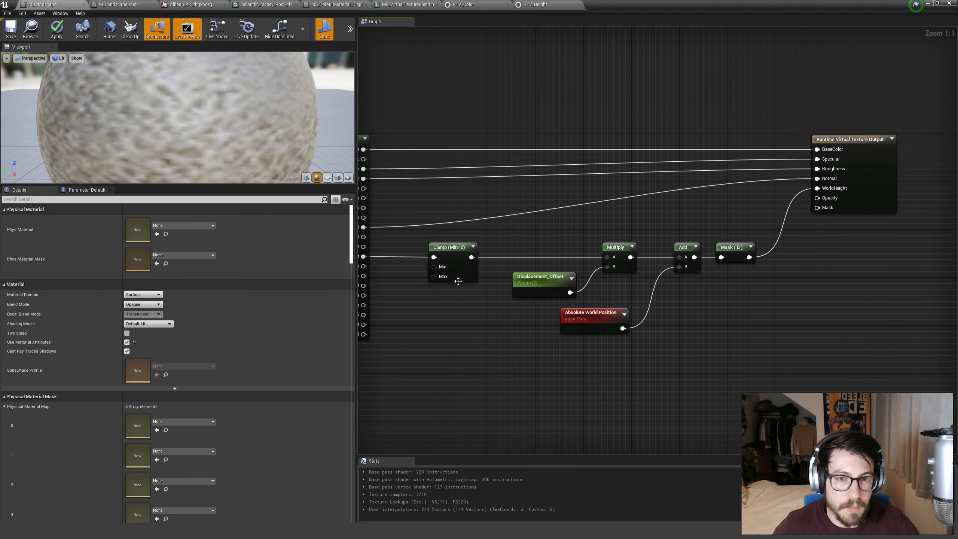
{"action": "left_click", "coordinate": [591, 323]}
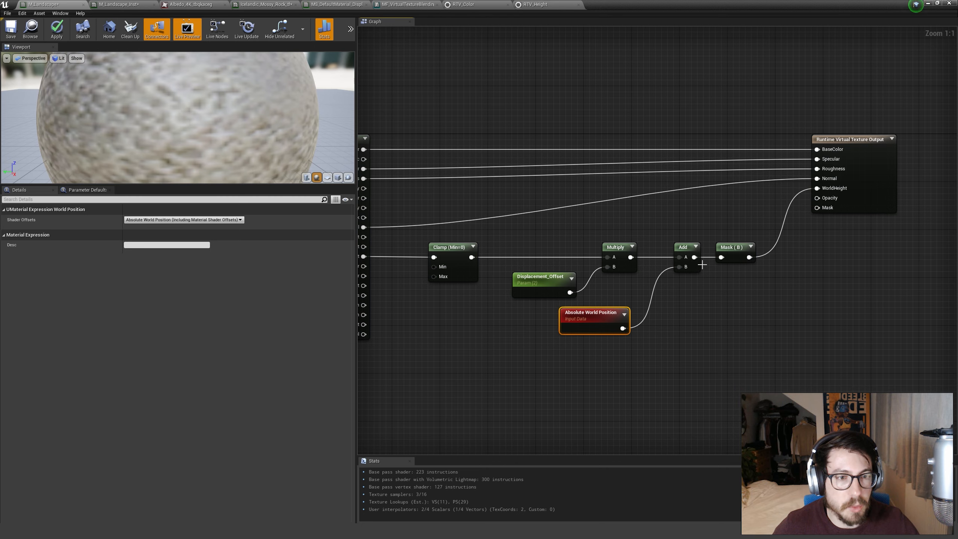
{"action": "left_click", "coordinate": [659, 296]}
{"action": "left_click_drag", "start_coordinate": [520, 242], "coordinate": [627, 292]}
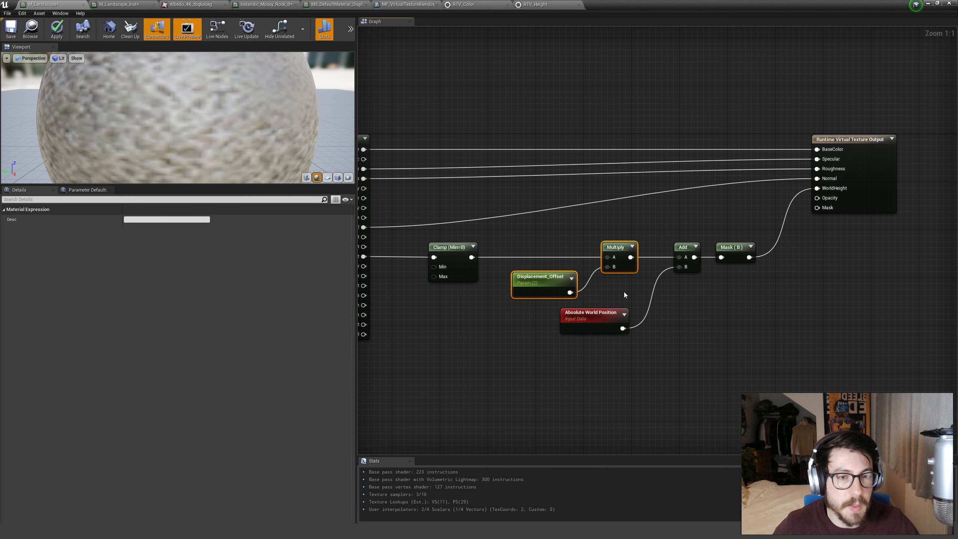
{"action": "right_click_drag", "start_coordinate": [626, 293], "coordinate": [714, 301]}
{"action": "left_click", "coordinate": [715, 301]}
{"action": "left_click_drag", "start_coordinate": [683, 307], "coordinate": [685, 307]}
{"action": "left_click", "coordinate": [693, 303]}
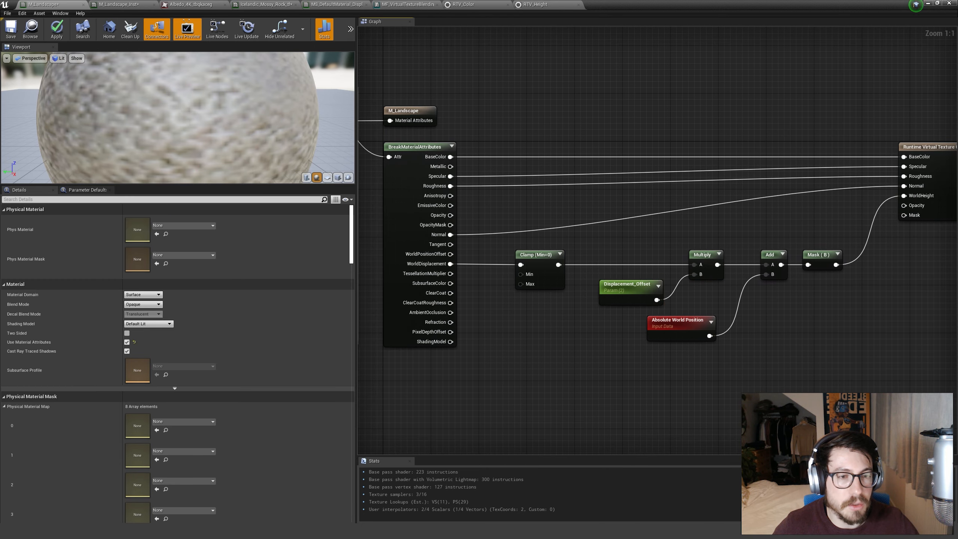
{"action": "right_click_drag", "start_coordinate": [694, 303], "coordinate": [640, 303]}
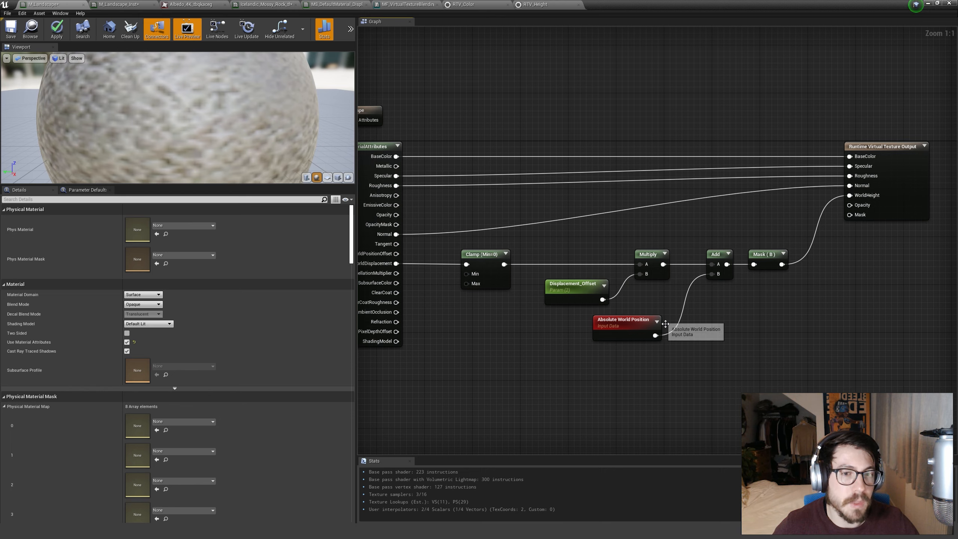
Apply the M_Landscape material changes and set Displacement_Offset in the landscape material instance to 1.0.
{"action": "left_click", "coordinate": [56, 30]}
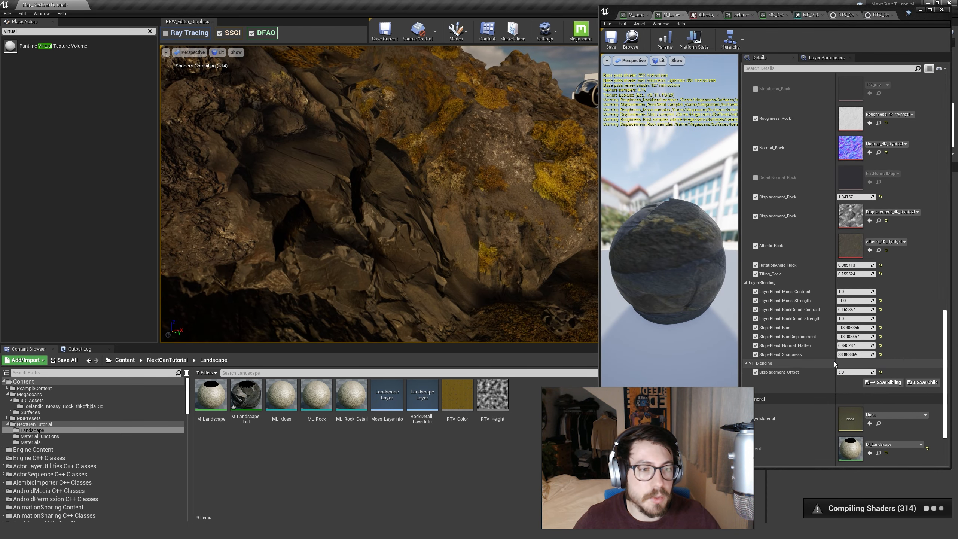
{"action": "left_click", "coordinate": [849, 372]}
{"action": "type", "text": "1"}
{"action": "key", "text": "Return"}
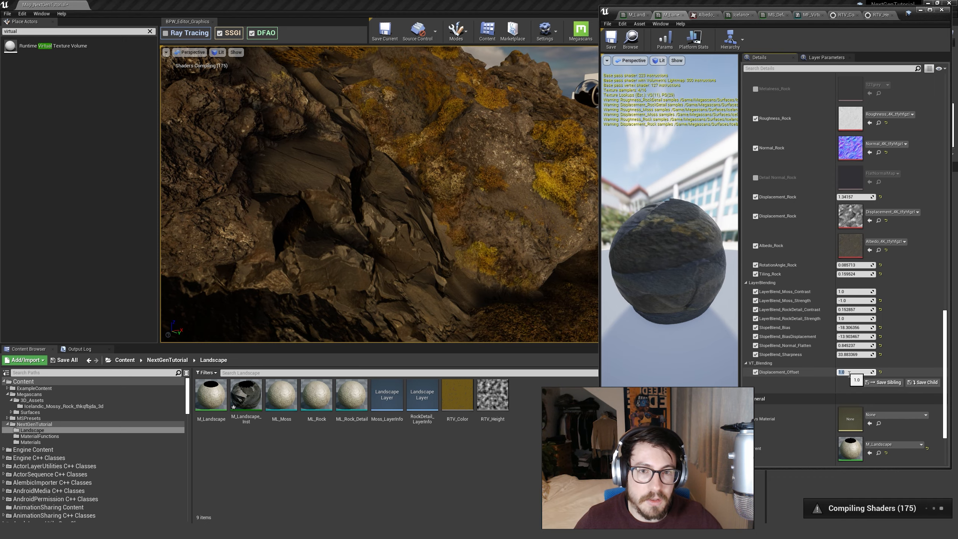
Select the mossy rock and move it deeper against the steep rock face to test the blend up close.
{"action": "left_click", "coordinate": [420, 164]}
{"action": "key", "text": "w"}
{"action": "mouse_move", "coordinate": [421, 163]}
{"action": "right_mouse_down"}
{"action": "mouse_move", "coordinate": [421, 174]}
{"action": "mouse_move", "coordinate": [421, 164]}
{"action": "right_mouse_up"}
{"action": "mouse_move", "coordinate": [421, 157]}
{"action": "left_mouse_down"}
{"action": "mouse_move", "coordinate": [418, 137]}
{"action": "mouse_move", "coordinate": [418, 148]}
{"action": "left_mouse_up"}
{"action": "mouse_move", "coordinate": [418, 147]}
{"action": "right_mouse_down"}
{"action": "mouse_move", "coordinate": [385, 113]}
{"action": "mouse_move", "coordinate": [411, 119]}
{"action": "mouse_move", "coordinate": [425, 166]}
{"action": "mouse_move", "coordinate": [418, 151]}
{"action": "right_mouse_up"}
{"action": "key", "text": "w"}
{"action": "left_click_drag", "start_coordinate": [514, 249], "coordinate": [504, 258]}
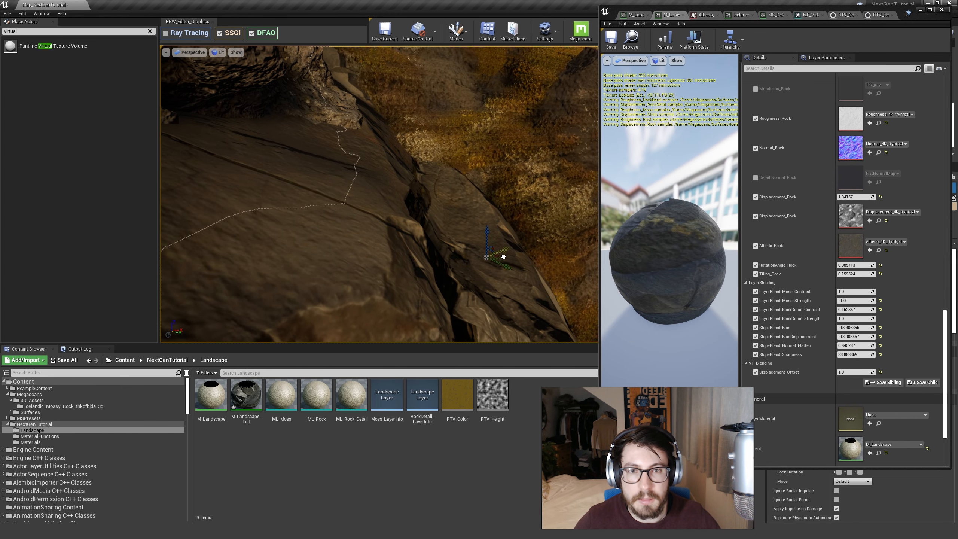
{"action": "right_click_drag", "start_coordinate": [512, 258], "coordinate": [492, 272]}
{"action": "key", "text": "w"}
{"action": "key", "text": "s"}
{"action": "key", "text": "s"}
Tune the instance's Displacement_Offset against the rock's blend, trying about 6.85 and 9.26, and set it to 5.0.
{"action": "left_click_drag", "start_coordinate": [848, 372], "coordinate": [856, 372]}
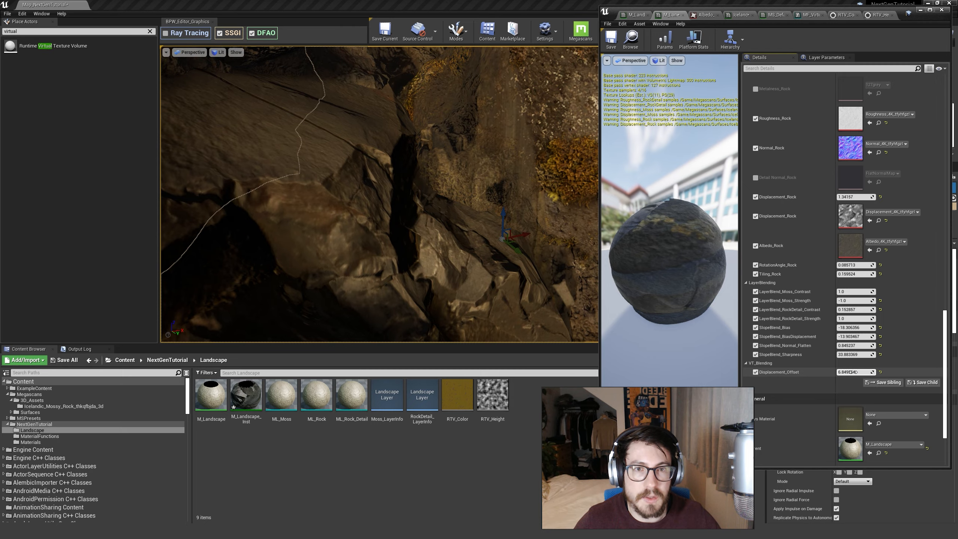
{"action": "right_click_drag", "start_coordinate": [490, 242], "coordinate": [510, 225]}
{"action": "key", "text": "s"}
{"action": "key", "text": "a"}
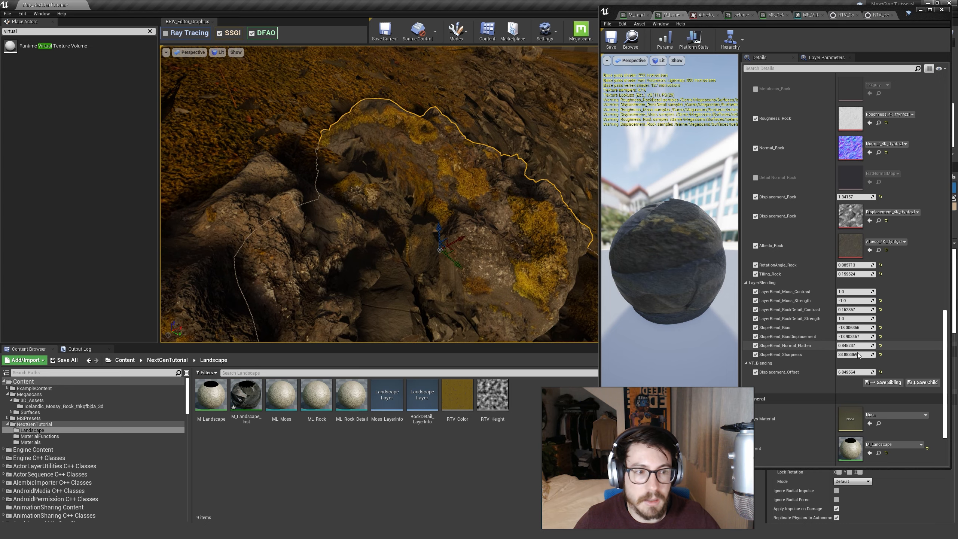
{"action": "left_click_drag", "start_coordinate": [847, 372], "coordinate": [872, 372]}
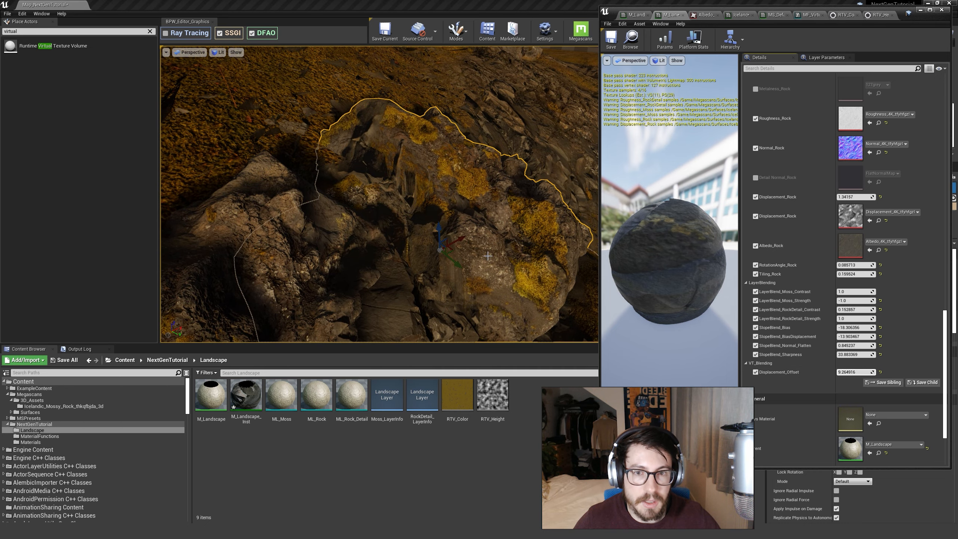
{"action": "key", "text": "s"}
{"action": "mouse_move", "coordinate": [488, 256]}
{"action": "right_mouse_down"}
{"action": "mouse_move", "coordinate": [492, 274]}
{"action": "mouse_move", "coordinate": [486, 266]}
{"action": "right_mouse_up"}
{"action": "mouse_move", "coordinate": [321, 199]}
{"action": "right_mouse_down"}
{"action": "mouse_move", "coordinate": [305, 206]}
{"action": "mouse_move", "coordinate": [313, 191]}
{"action": "right_mouse_up"}
{"action": "left_click_drag", "start_coordinate": [866, 372], "coordinate": [857, 372]}
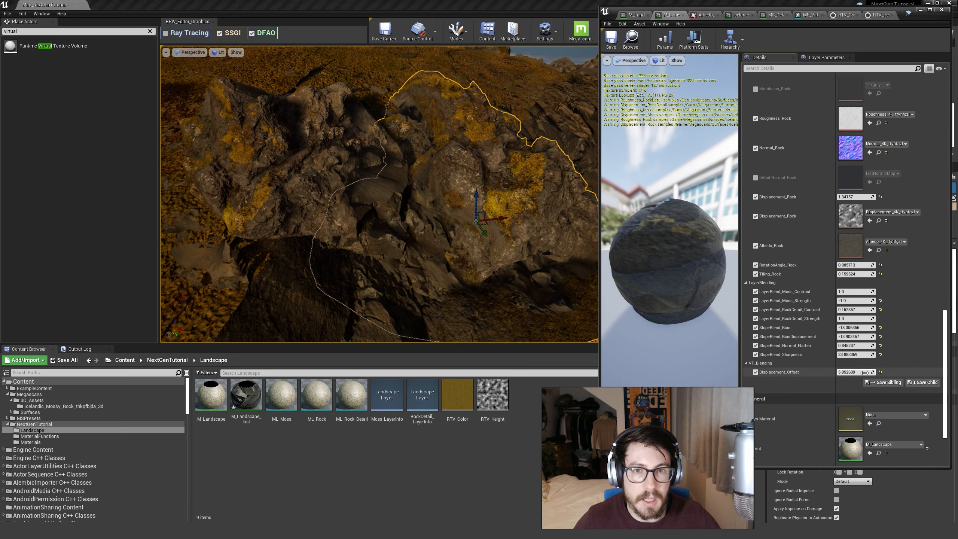
{"action": "type", "text": "6.0"}
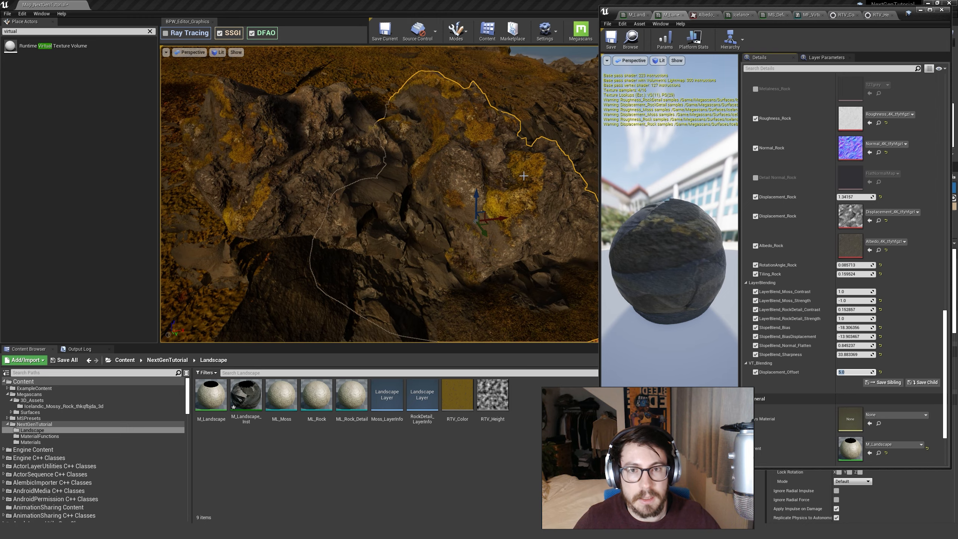
Reposition the mossy rock within the steep rock face and deselect it.
{"action": "key", "text": "s"}
{"action": "right_click_drag", "start_coordinate": [472, 227], "coordinate": [445, 219]}
{"action": "key", "text": "d"}
{"action": "right_click_drag", "start_coordinate": [466, 177], "coordinate": [449, 193]}
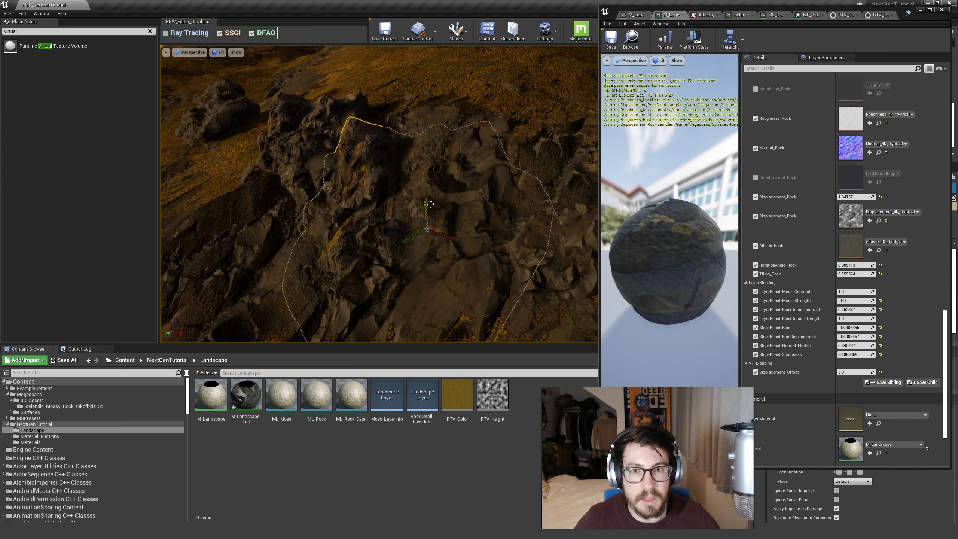
{"action": "key", "text": "Escape"}
Shift the mossy rock sideways along the rock face, deselect it, and inspect how it merges with the landscape.
{"action": "key", "text": "s"}
{"action": "right_click_drag", "start_coordinate": [385, 190], "coordinate": [453, 209]}
{"action": "key", "text": "d"}
{"action": "key", "text": "w"}
{"action": "key", "text": "a"}
{"action": "key", "text": "s"}
{"action": "right_click_drag", "start_coordinate": [341, 156], "coordinate": [339, 147]}
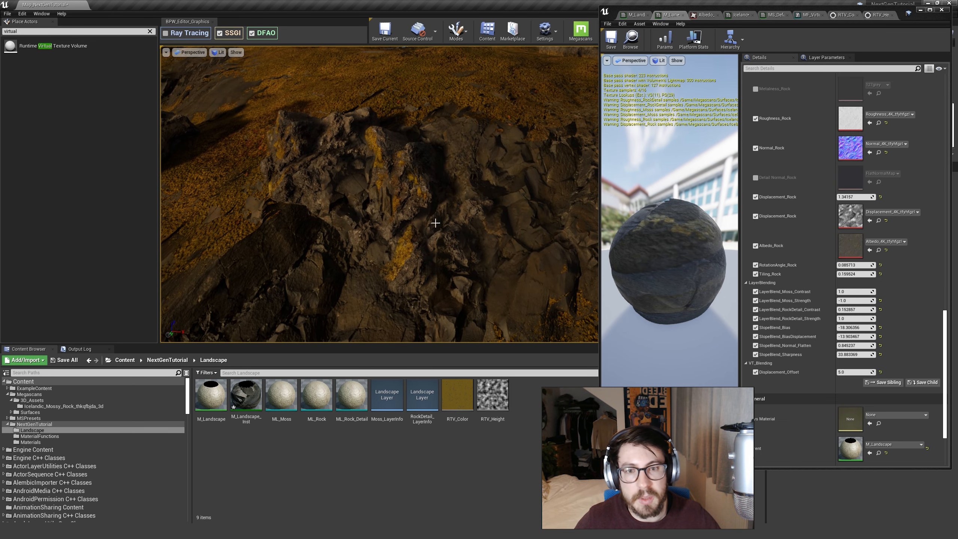
{"action": "left_click", "coordinate": [448, 233]}
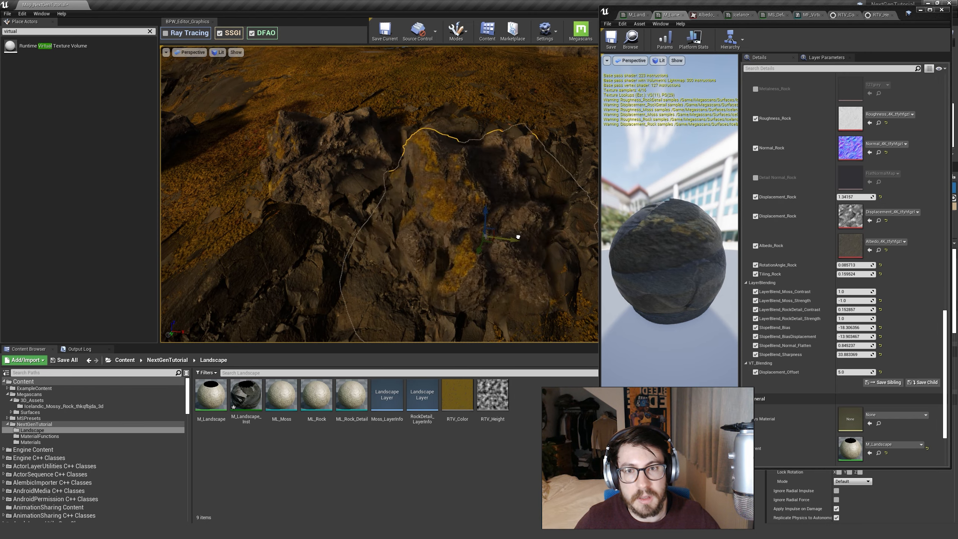
{"action": "key", "text": "Escape"}
{"action": "key", "text": "a"}
{"action": "right_click_drag", "start_coordinate": [528, 242], "coordinate": [543, 230]}
{"action": "key", "text": "d"}
{"action": "key", "text": "a"}
{"action": "right_click_drag", "start_coordinate": [360, 198], "coordinate": [355, 198]}
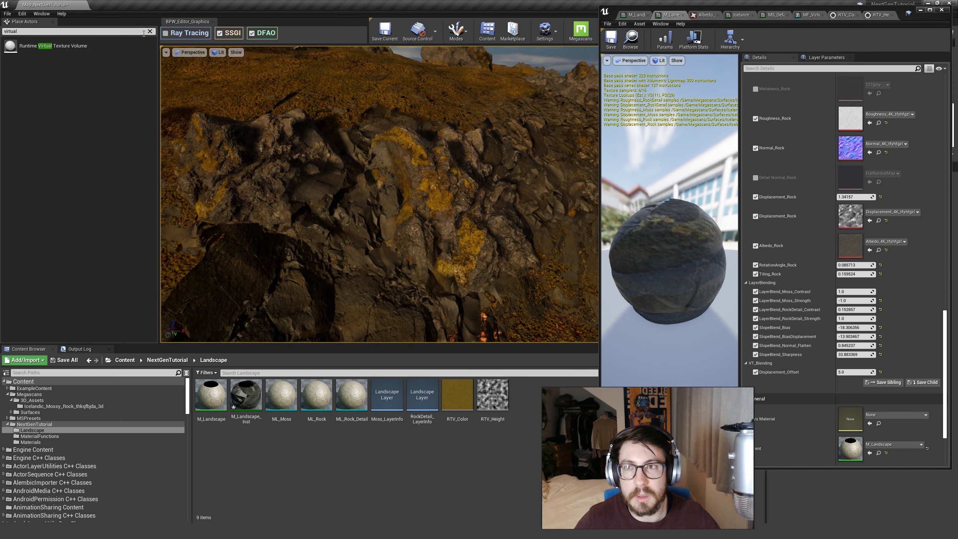
Clear the actor search and place a Point Light in front of the mossy rock.
{"action": "left_click", "coordinate": [150, 32]}
{"action": "left_click_drag", "start_coordinate": [74, 80], "coordinate": [385, 271]}
{"action": "key", "text": "w"}
{"action": "mouse_move", "coordinate": [377, 200]}
{"action": "right_mouse_down"}
{"action": "mouse_move", "coordinate": [394, 227]}
{"action": "mouse_move", "coordinate": [383, 222]}
{"action": "mouse_move", "coordinate": [409, 226]}
{"action": "mouse_move", "coordinate": [368, 200]}
{"action": "right_mouse_up"}
{"action": "key", "text": "s"}
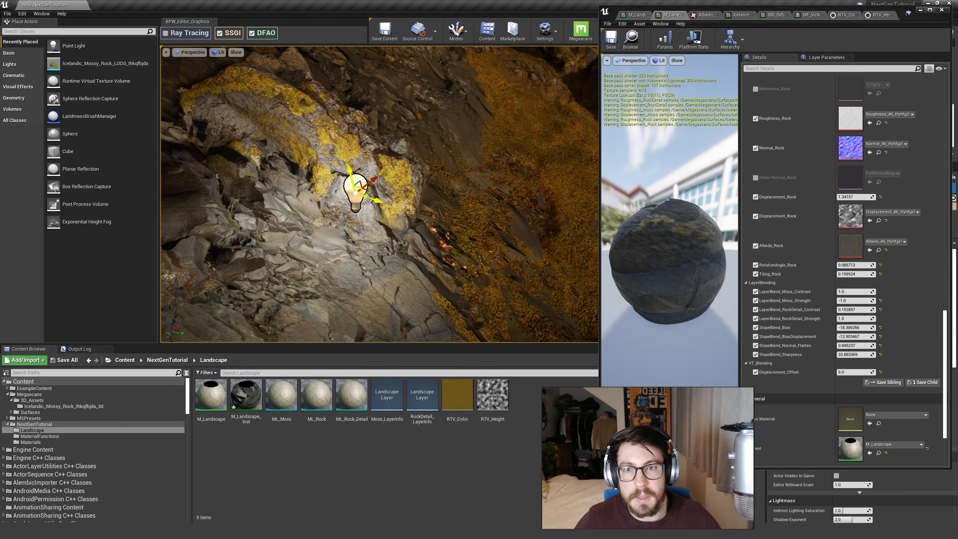
Move the point light across the mossy rock and the neighbouring cliff to light the blended surfaces.
{"action": "left_click_drag", "start_coordinate": [376, 200], "coordinate": [291, 165]}
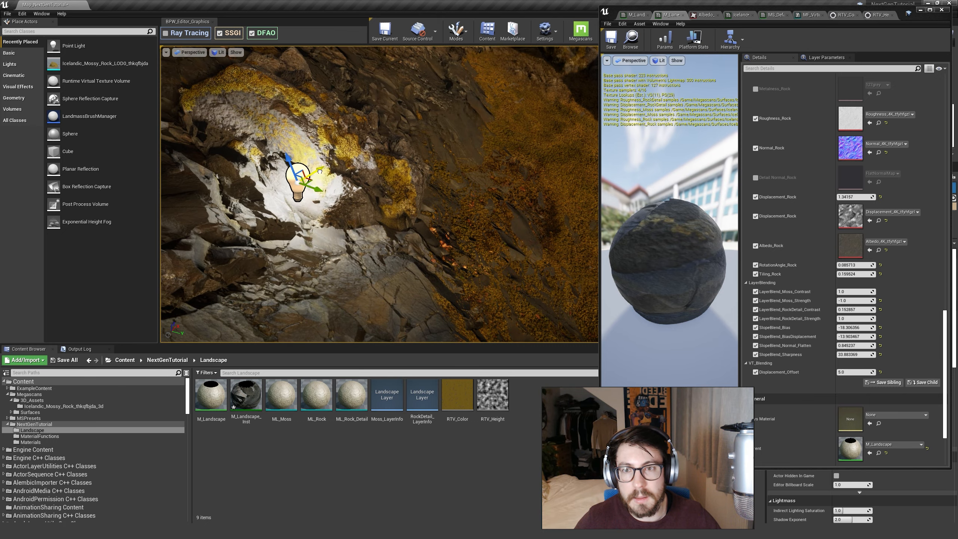
{"action": "key", "text": "d"}
{"action": "right_click_drag", "start_coordinate": [320, 172], "coordinate": [241, 183]}
{"action": "key", "text": "s"}
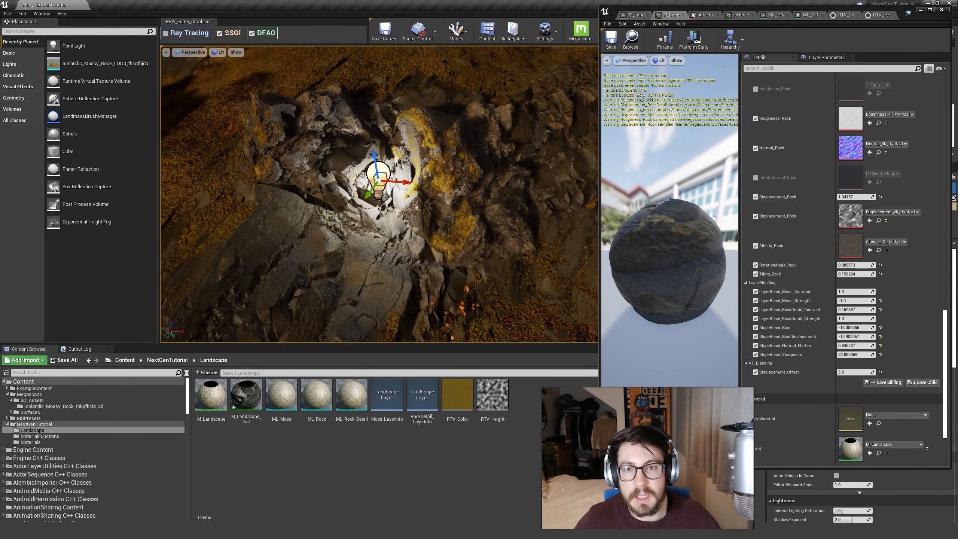
{"action": "right_click_drag", "start_coordinate": [362, 186], "coordinate": [377, 186]}
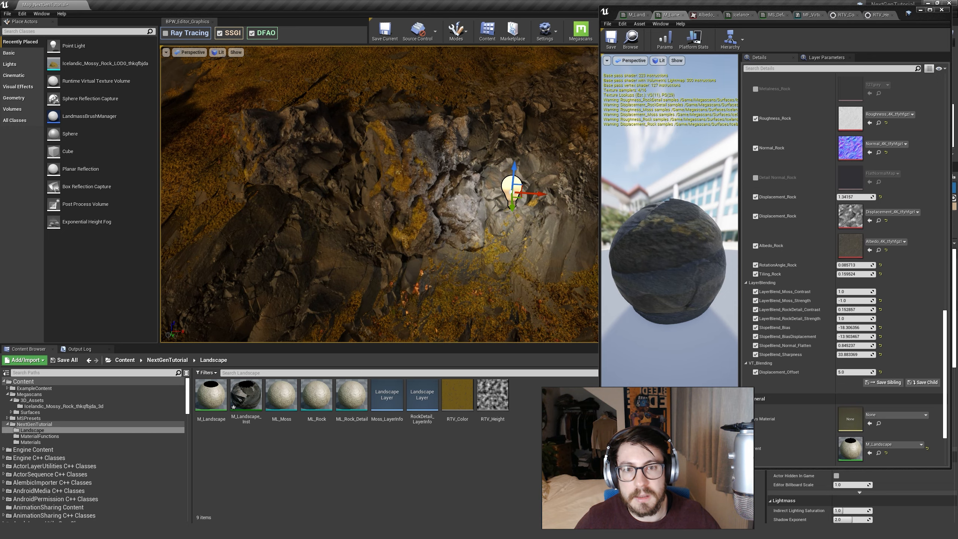
{"action": "right_click_drag", "start_coordinate": [530, 186], "coordinate": [435, 211]}
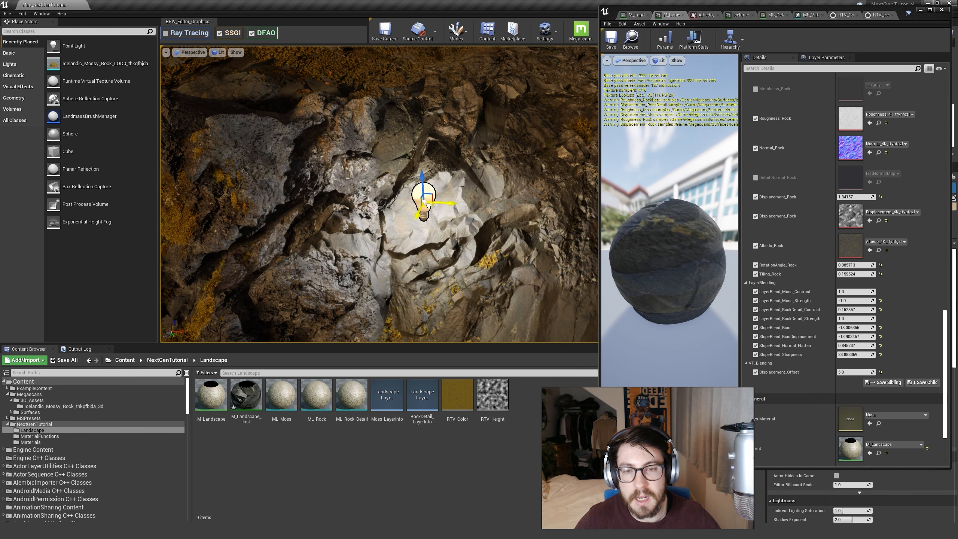
Select the mossy rock beside the point light, adjust its position, and deselect it.
{"action": "left_click", "coordinate": [358, 226]}
{"action": "right_click_drag", "start_coordinate": [357, 226], "coordinate": [345, 236]}
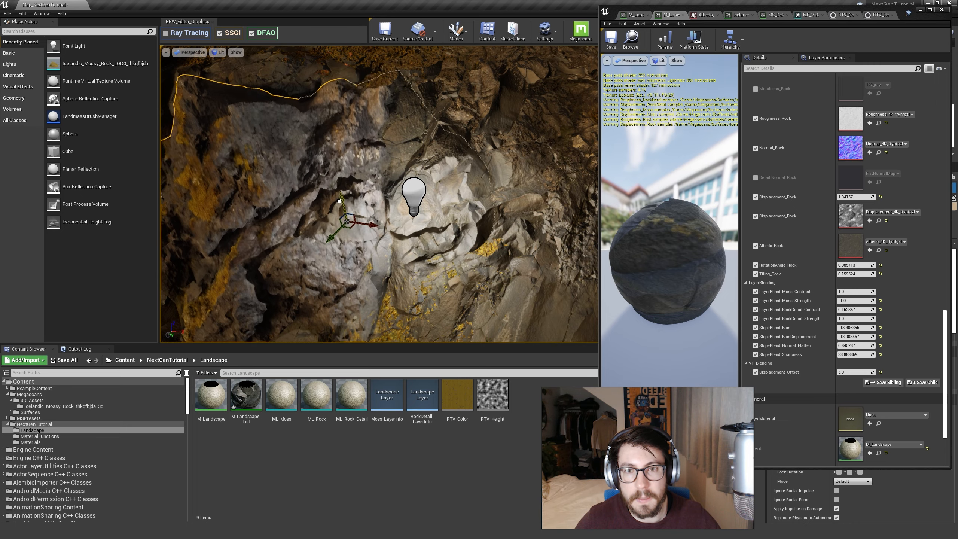
{"action": "key", "text": "Escape"}
Reselect the point light and move it over the other scattered rocks to examine their blending with the ground.
{"action": "left_click", "coordinate": [415, 197]}
{"action": "right_click_drag", "start_coordinate": [415, 197], "coordinate": [434, 201]}
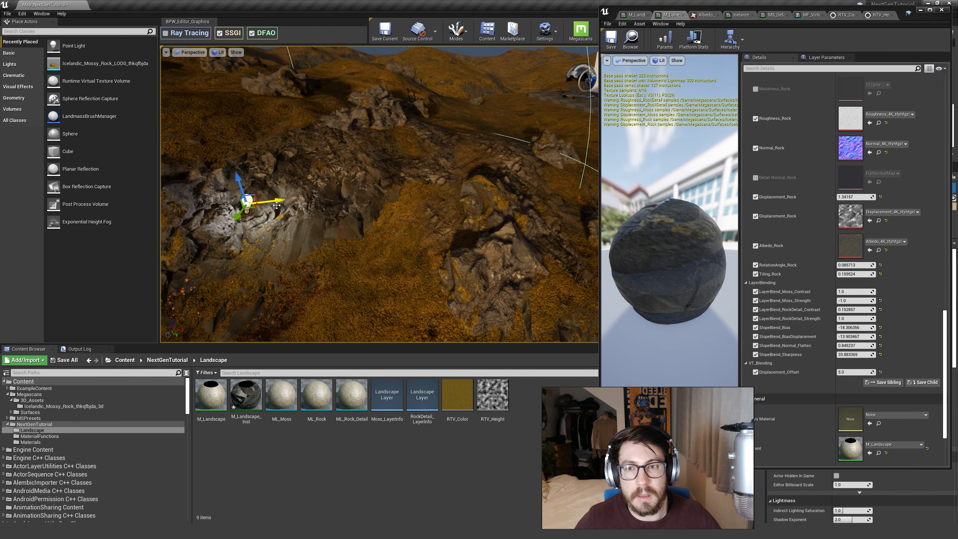
{"action": "right_click_drag", "start_coordinate": [497, 206], "coordinate": [559, 200]}
{"action": "right_click_drag", "start_coordinate": [506, 227], "coordinate": [468, 236]}
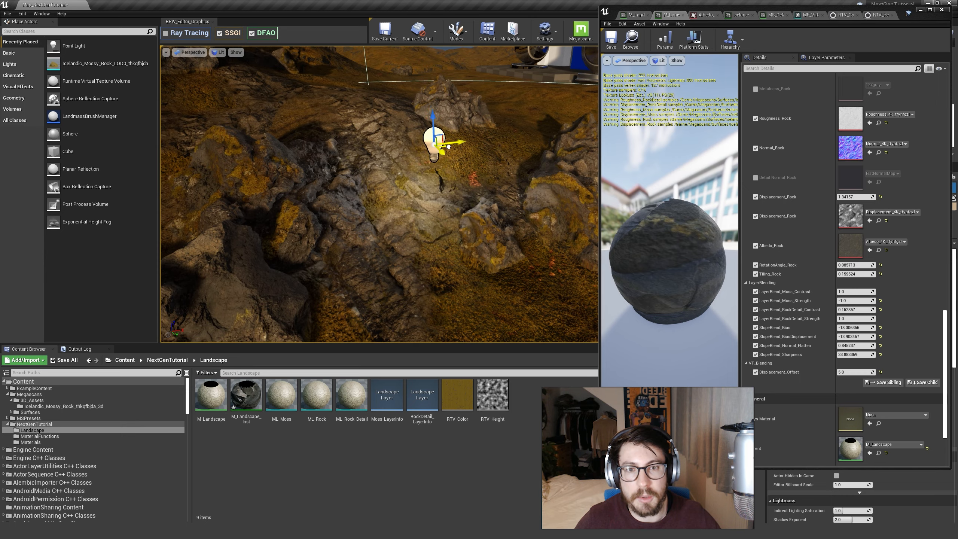
{"action": "left_click_drag", "start_coordinate": [448, 147], "coordinate": [563, 233]}
{"action": "right_click_drag", "start_coordinate": [456, 196], "coordinate": [498, 208]}
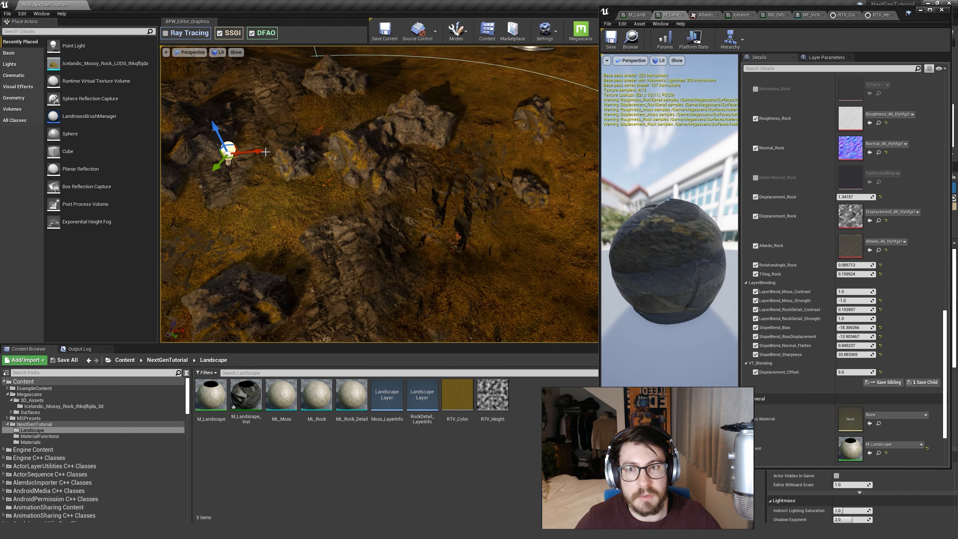
{"action": "left_click_drag", "start_coordinate": [260, 157], "coordinate": [594, 129]}
{"action": "right_click_drag", "start_coordinate": [559, 136], "coordinate": [521, 133]}
Deselect the light and save all modified content, including the rock material, M_Landscape_Inst and Map_NextGenTutorial.
{"action": "key", "text": "Escape"}
{"action": "right_click_drag", "start_coordinate": [377, 112], "coordinate": [369, 204]}
{"action": "left_click", "coordinate": [64, 360]}
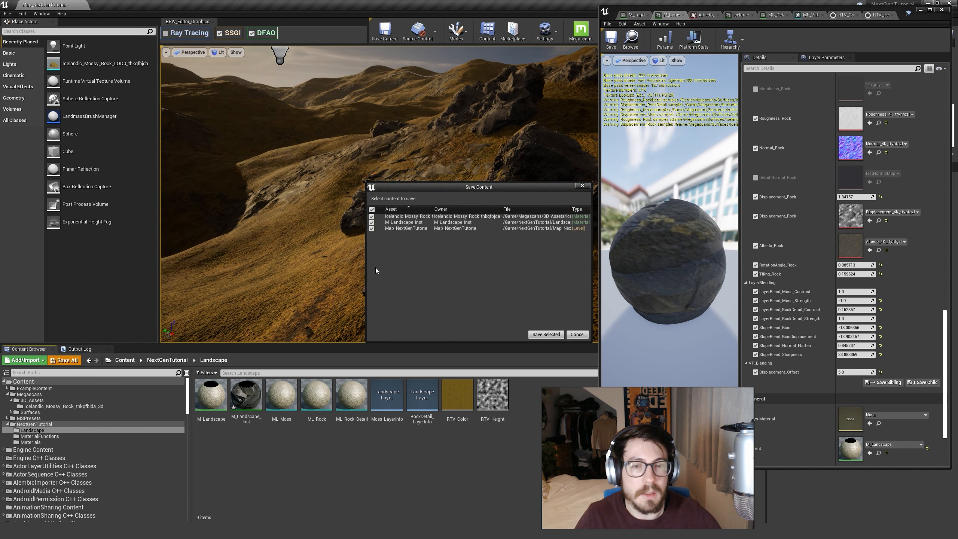
{"action": "left_click", "coordinate": [544, 338]}
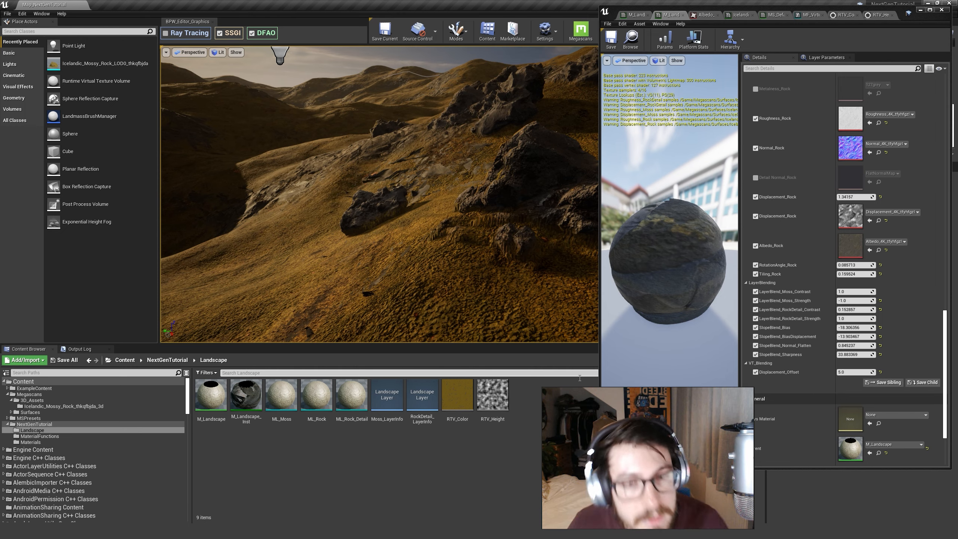
Enable Ray Tracing for the scene.
{"action": "left_click", "coordinate": [165, 35]}
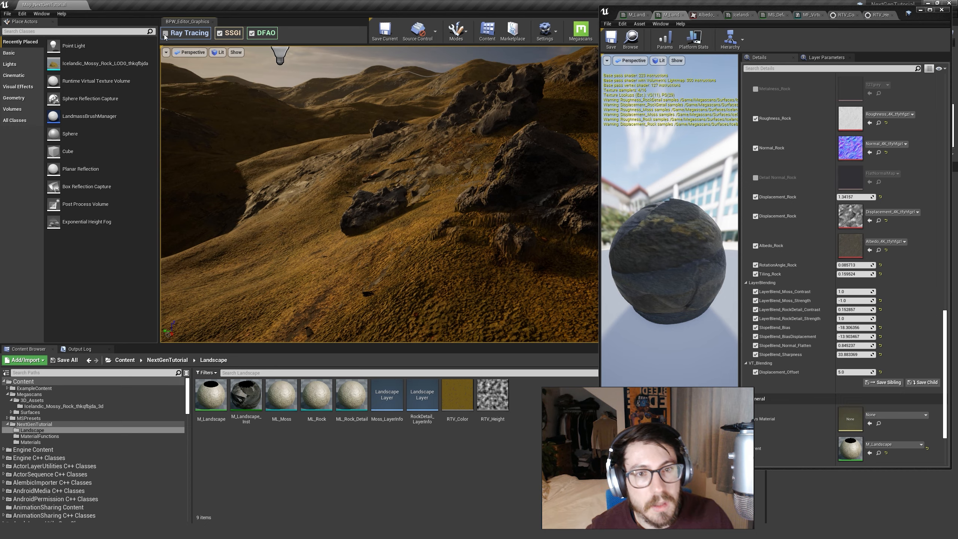
Minimize the material instance editor and examine the scattered mossy rocks and their shadows across the landscape.
{"action": "right_click_drag", "start_coordinate": [340, 151], "coordinate": [415, 151]}
{"action": "left_click", "coordinate": [921, 10]}
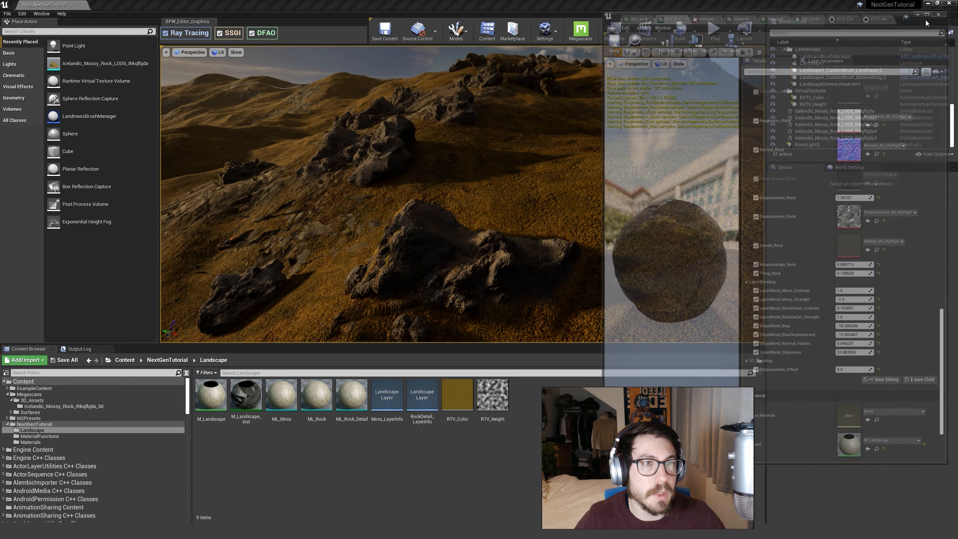
{"action": "right_click_drag", "start_coordinate": [533, 162], "coordinate": [510, 133]}
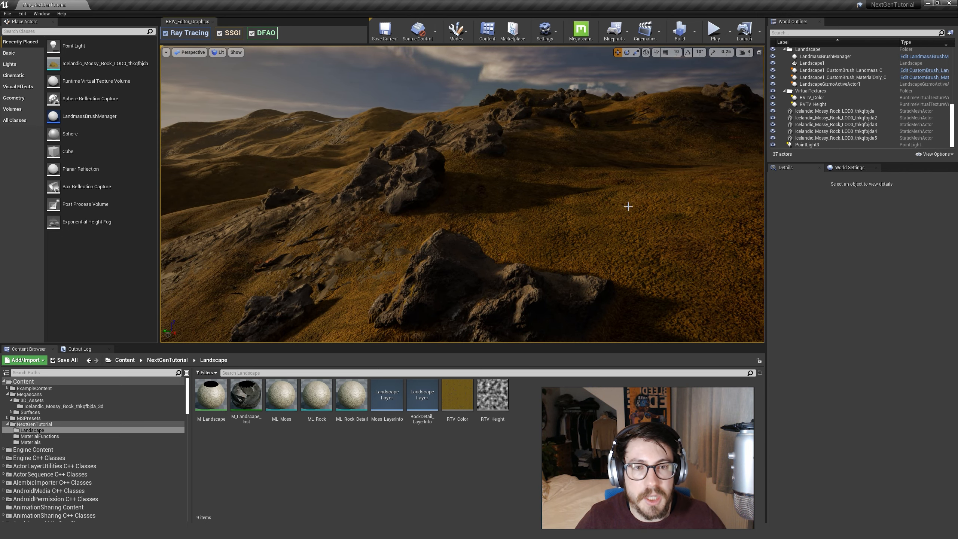
{"action": "right_click_drag", "start_coordinate": [628, 207], "coordinate": [277, 125]}
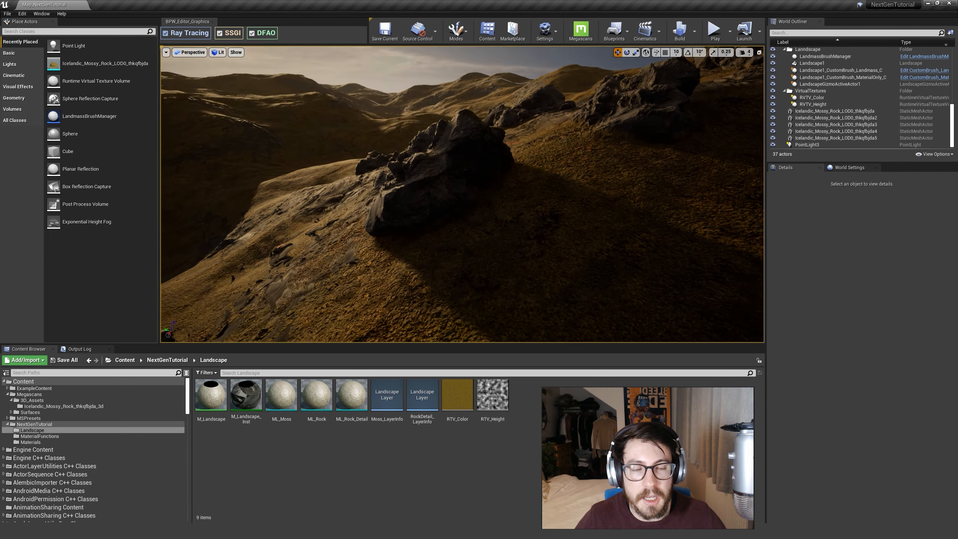
{"action": "right_click_drag", "start_coordinate": [429, 193], "coordinate": [555, 198]}
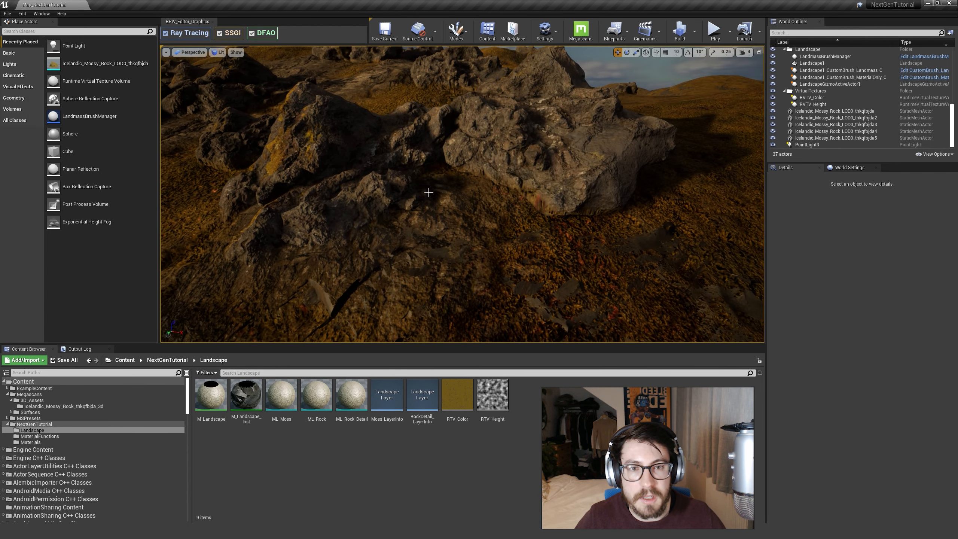
Select the mossy rock in the middle of the cluster, raise it to a Z location of about 957, and deselect it.
{"action": "mouse_move", "coordinate": [425, 148]}
{"action": "right_mouse_down"}
{"action": "mouse_move", "coordinate": [438, 162]}
{"action": "mouse_move", "coordinate": [425, 148]}
{"action": "right_mouse_up"}
{"action": "left_click", "coordinate": [451, 173]}
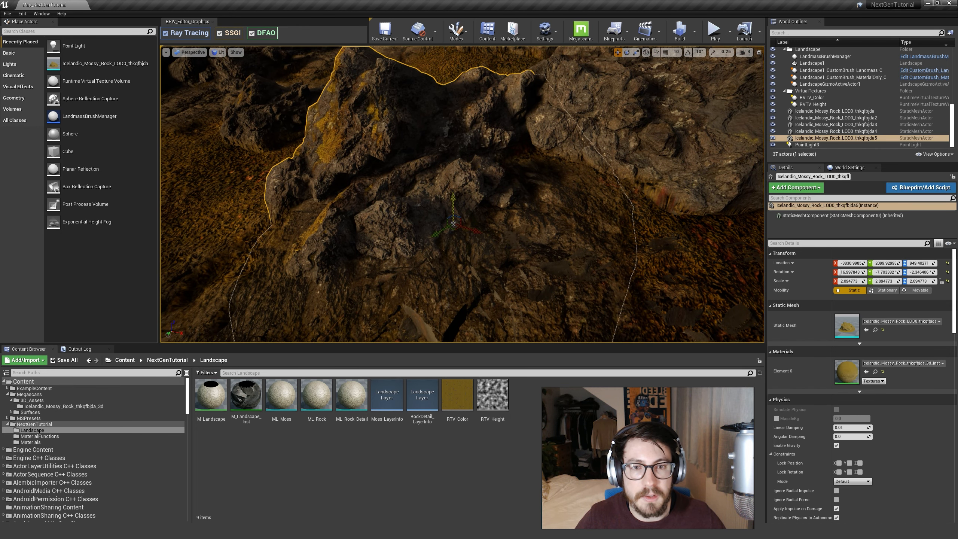
{"action": "mouse_move", "coordinate": [453, 198]}
{"action": "left_mouse_down"}
{"action": "mouse_move", "coordinate": [439, 116]}
{"action": "mouse_move", "coordinate": [453, 187]}
{"action": "left_mouse_up"}
{"action": "key", "text": "Escape"}
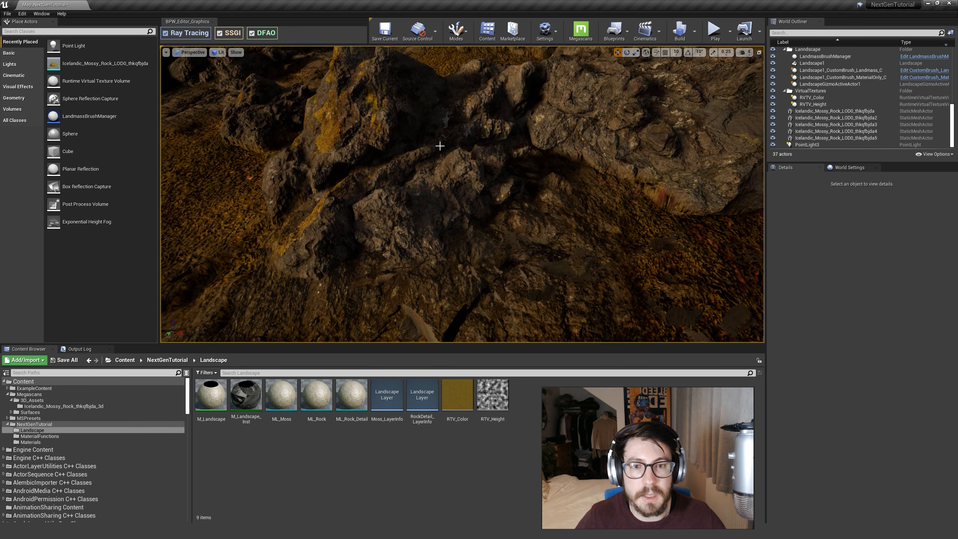
{"action": "right_click_drag", "start_coordinate": [440, 146], "coordinate": [440, 138]}
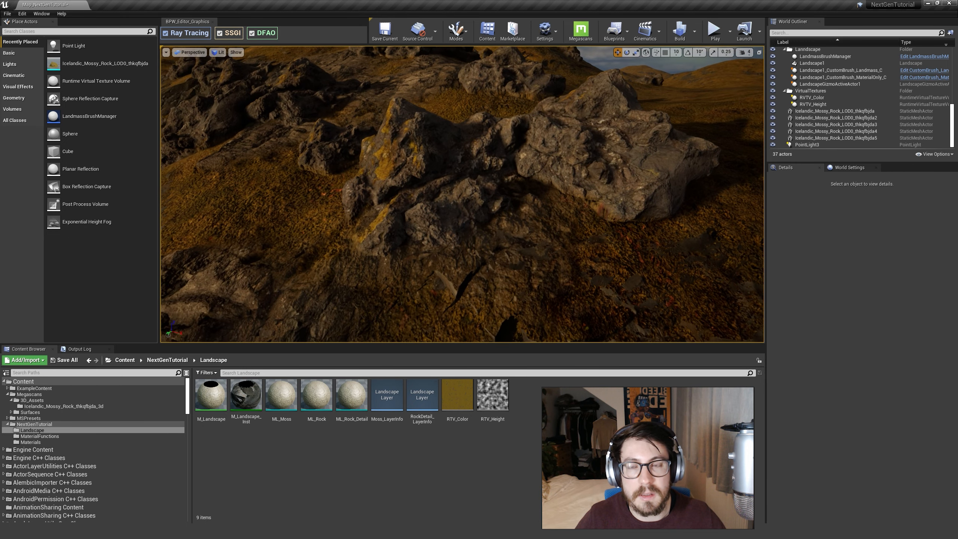
Turn on Ray Tracing and examine the rock cluster in the landscape from a distance.
{"action": "left_click", "coordinate": [166, 36]}
{"action": "key", "text": "s"}
{"action": "mouse_move", "coordinate": [302, 132]}
{"action": "right_mouse_down"}
{"action": "mouse_move", "coordinate": [300, 105]}
{"action": "mouse_move", "coordinate": [315, 130]}
{"action": "mouse_move", "coordinate": [307, 109]}
{"action": "right_mouse_up"}
{"action": "key", "text": "w"}
{"action": "key", "text": "s"}
{"action": "key", "text": "w"}
{"action": "left_click", "coordinate": [458, 200]}
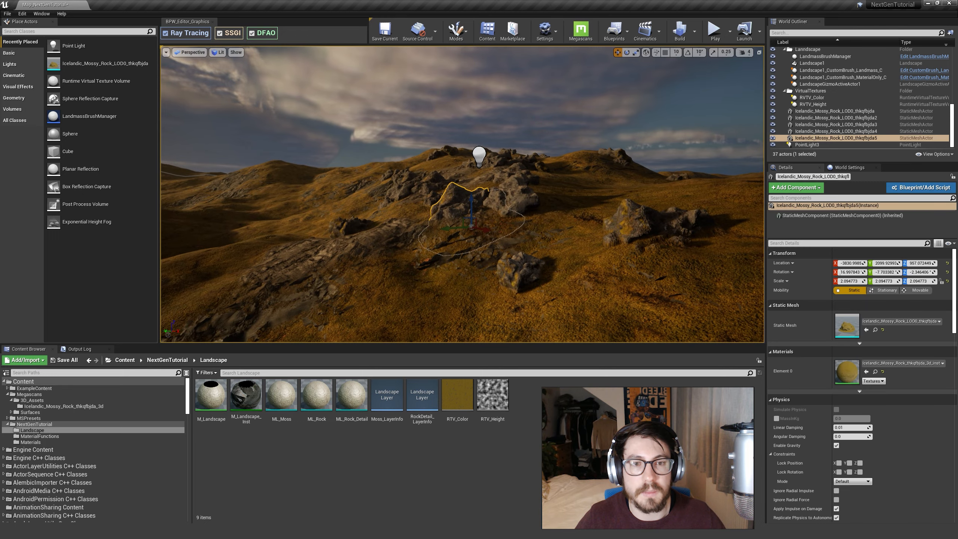
{"action": "key", "text": "w"}
{"action": "right_click_drag", "start_coordinate": [458, 199], "coordinate": [457, 198]}
{"action": "key", "text": "s"}
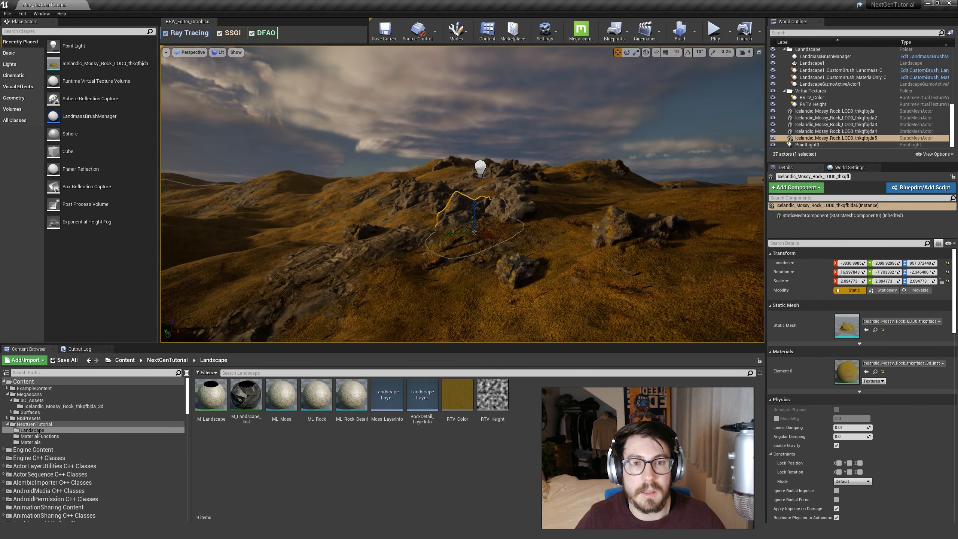
{"action": "right_click", "coordinate": [459, 216]}
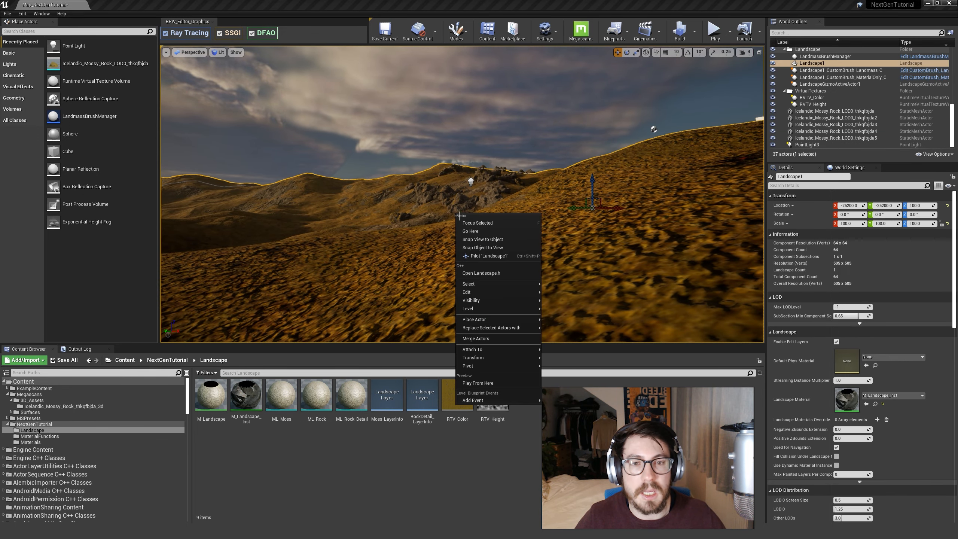
Turn off Ray Tracing and examine the hills and rock cluster from afar and up close for comparison.
{"action": "left_click", "coordinate": [165, 33]}
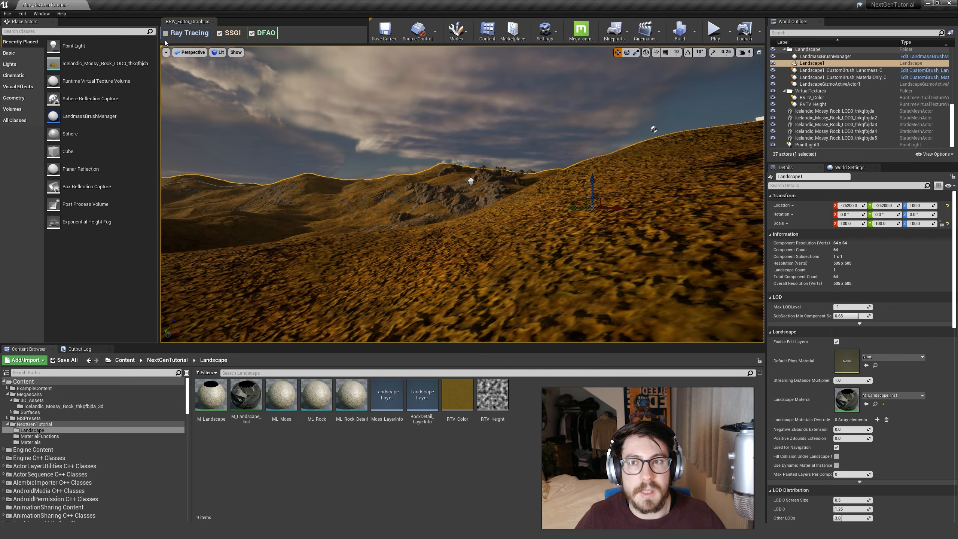
{"action": "key", "text": "w"}
{"action": "right_click_drag", "start_coordinate": [463, 195], "coordinate": [470, 218]}
{"action": "key", "text": "s"}
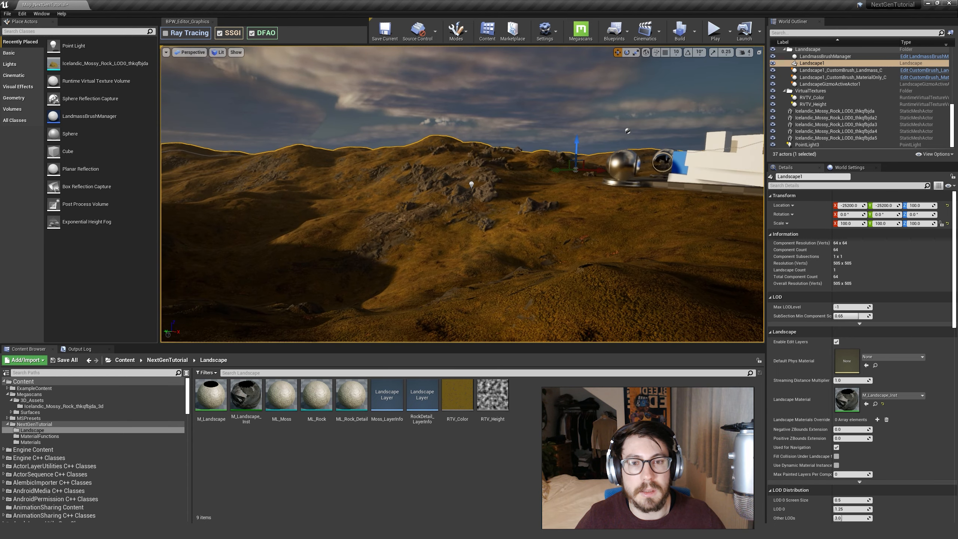
{"action": "key", "text": "w"}
{"action": "right_click_drag", "start_coordinate": [352, 193], "coordinate": [353, 193]}
Toggle Ray Tracing to compare the shading of the rock cluster and the neighbouring rocks on the slope.
{"action": "left_click", "coordinate": [165, 32]}
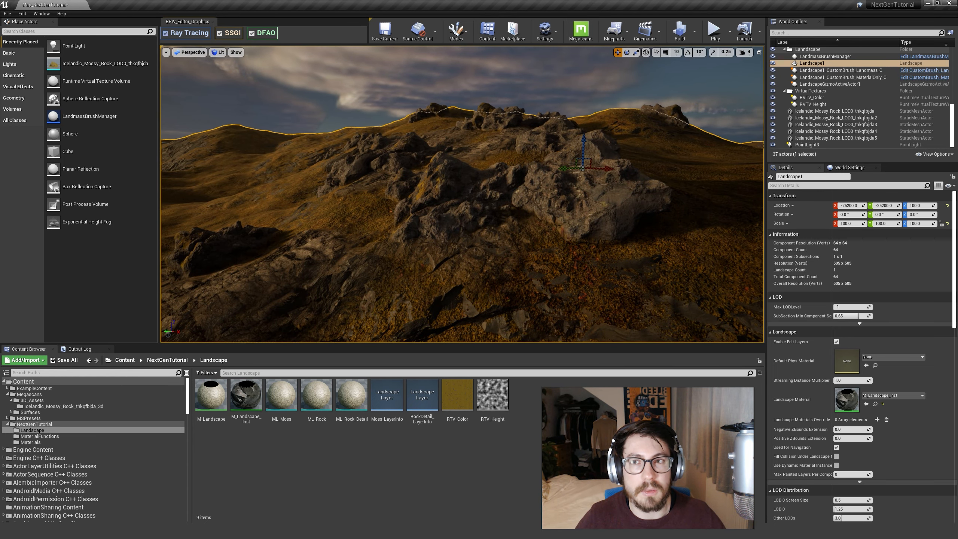
{"action": "key", "text": "s"}
{"action": "right_click_drag", "start_coordinate": [463, 194], "coordinate": [434, 192]}
{"action": "key", "text": "w"}
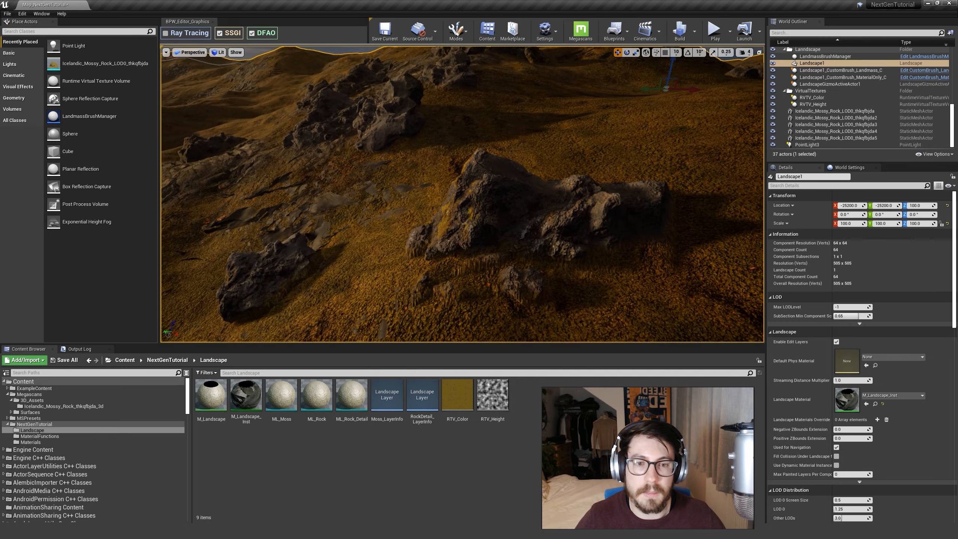